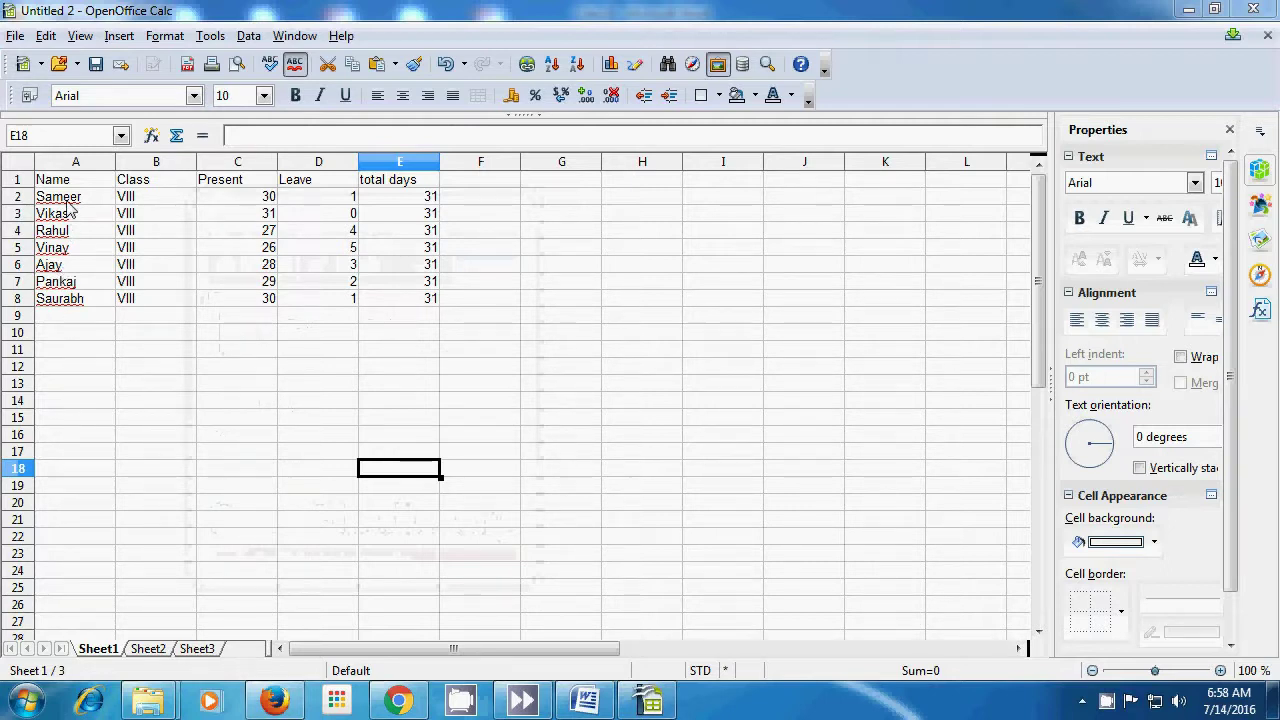
# Step: Define a database range called "name" for the Name column, cells A1:A8
pyautogui.moveTo(64, 186); pyautogui.dragTo(77, 298)
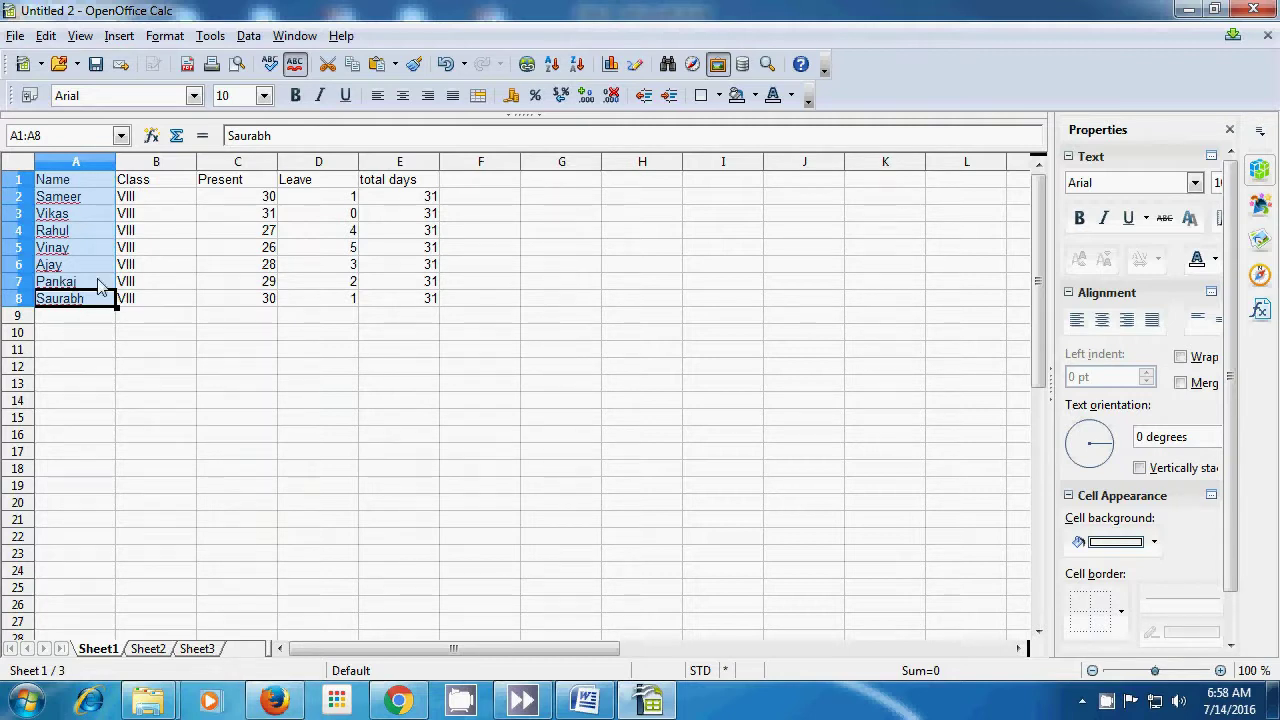
pyautogui.click(248, 36)
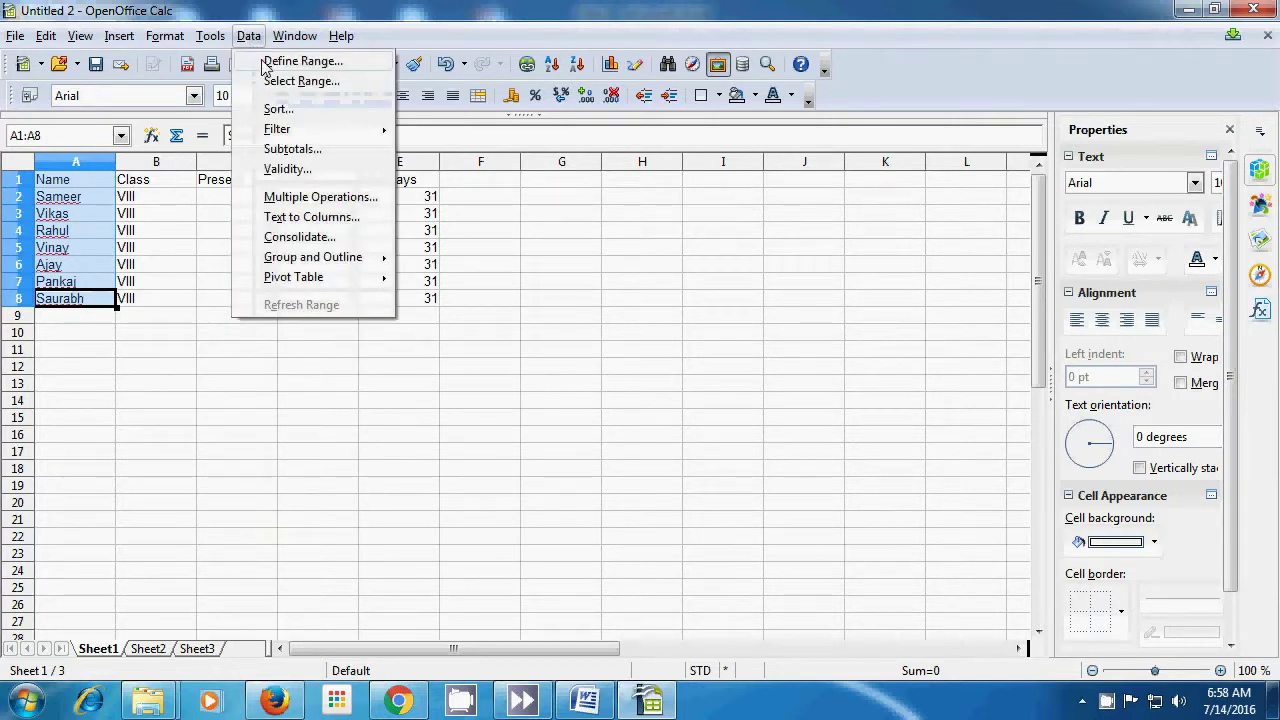
pyautogui.click(267, 64)
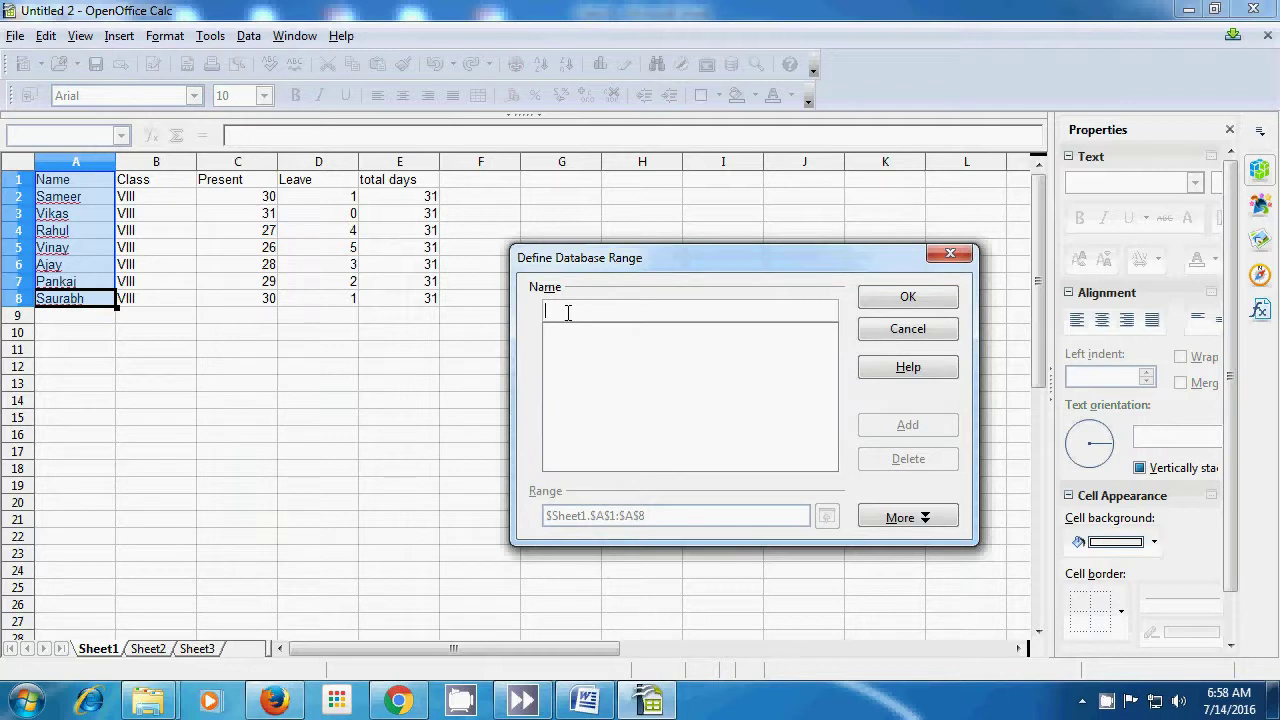
pyautogui.write('name')
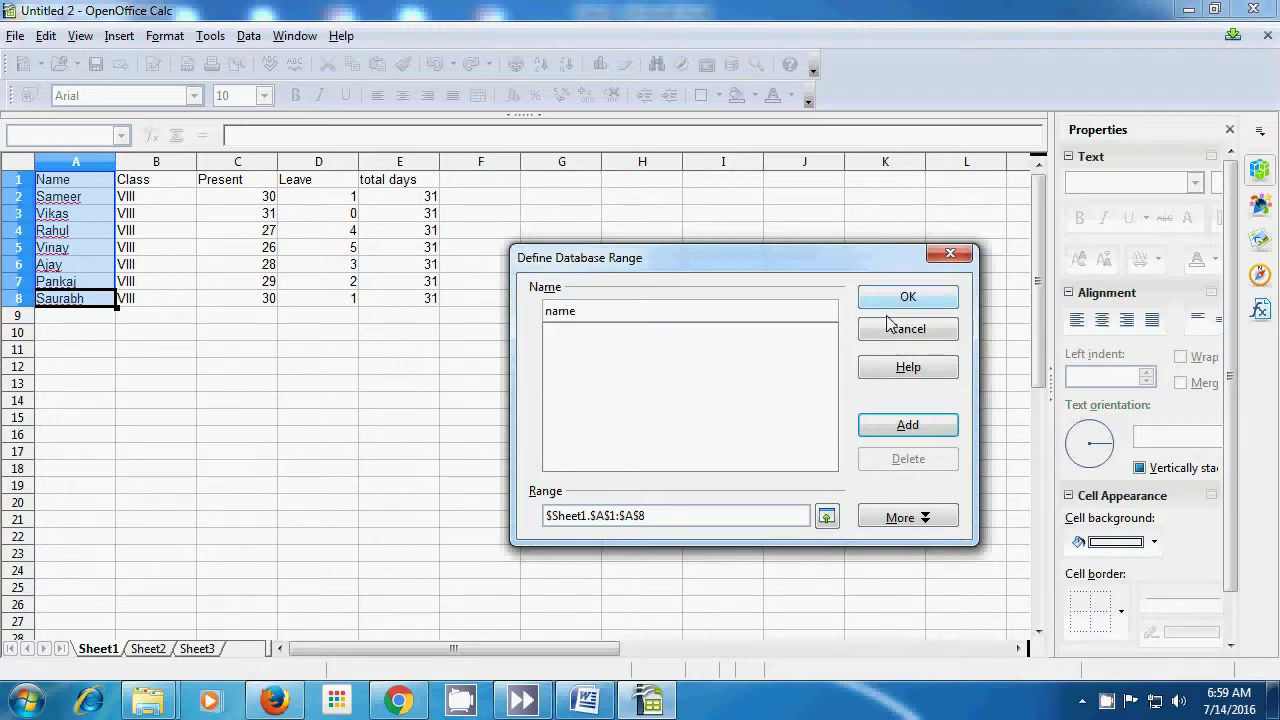
pyautogui.click(903, 430)
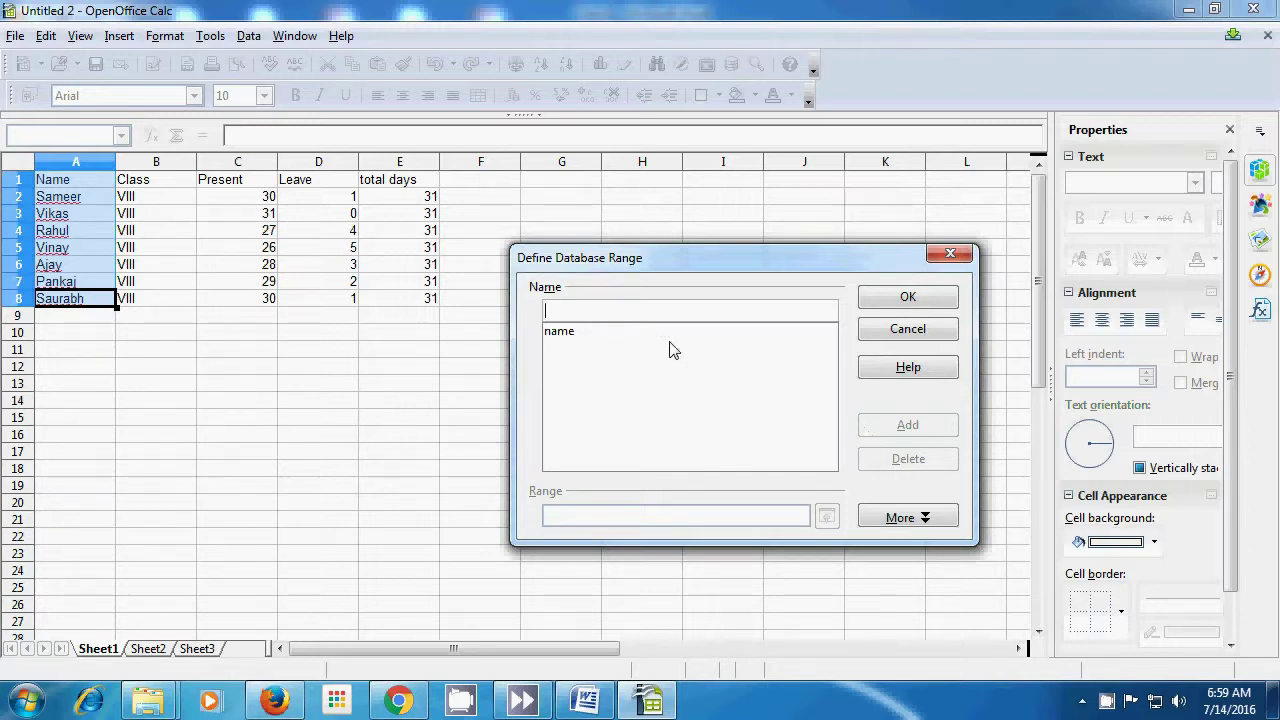
pyautogui.click(903, 300)
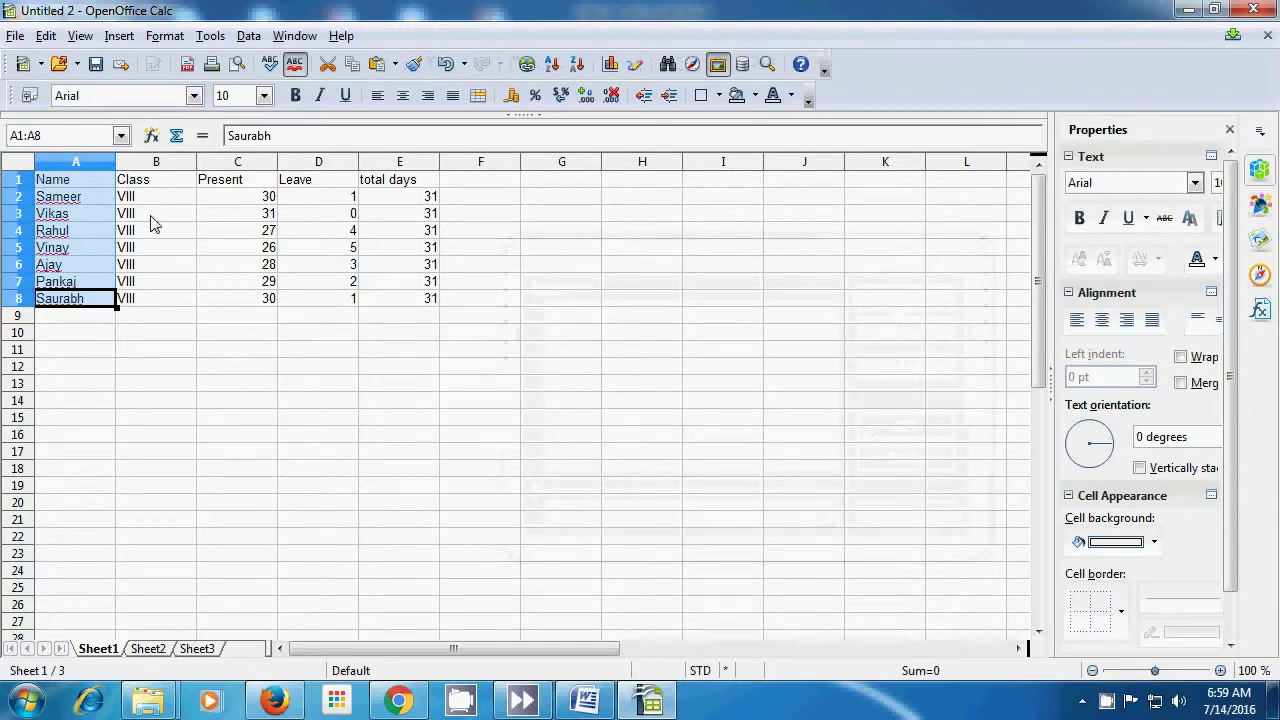
# Step: Define a database range called "Class" for the Class column, cells B1:B8
pyautogui.moveTo(147, 186); pyautogui.dragTo(153, 303)
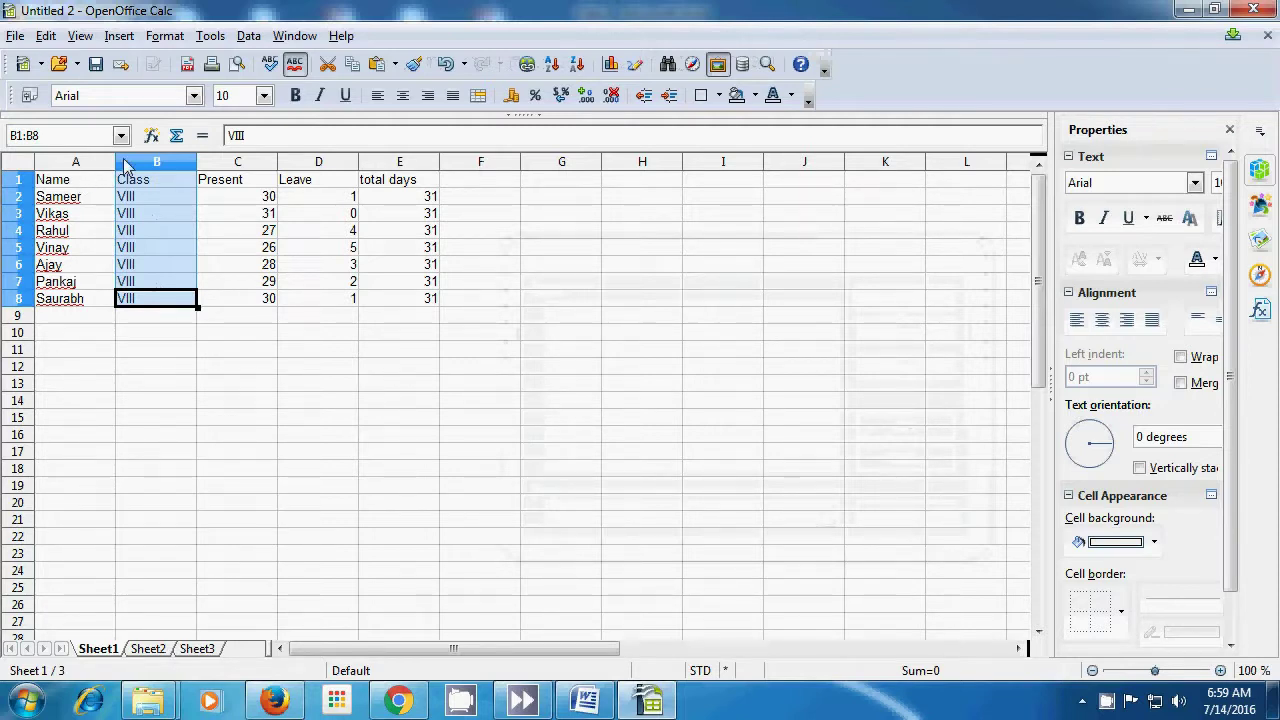
pyautogui.click(245, 44)
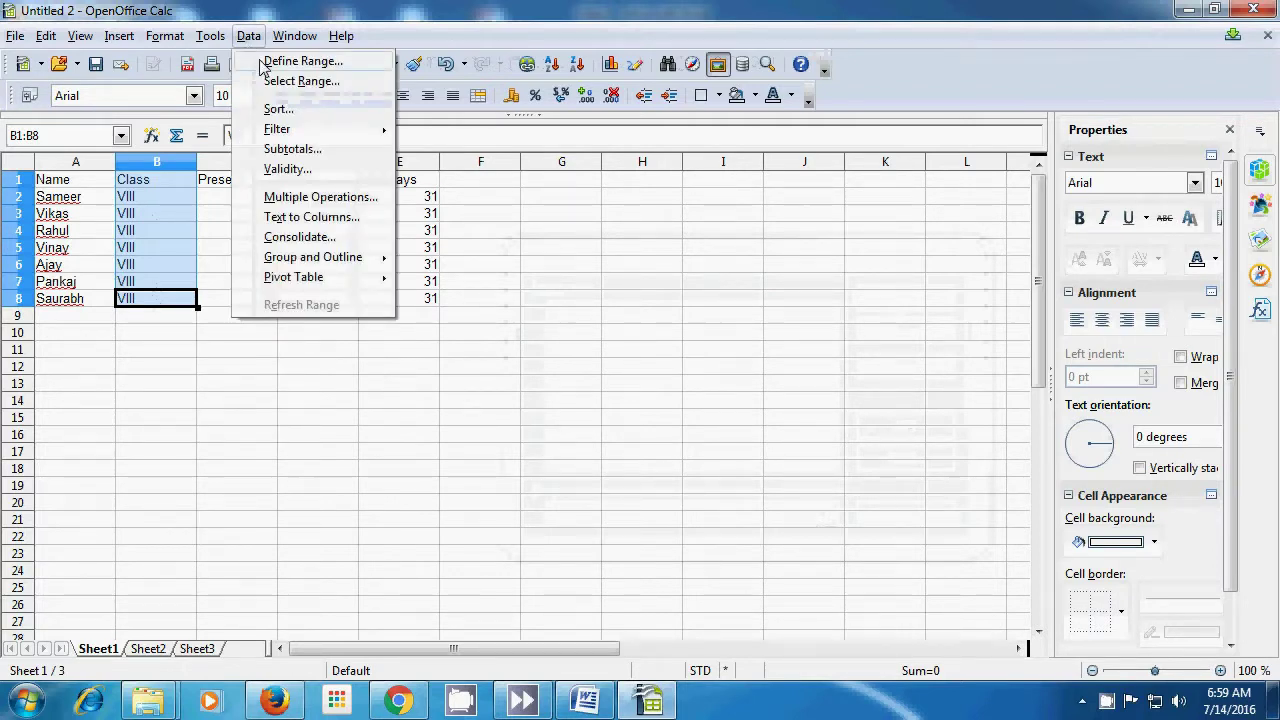
pyautogui.click(262, 62)
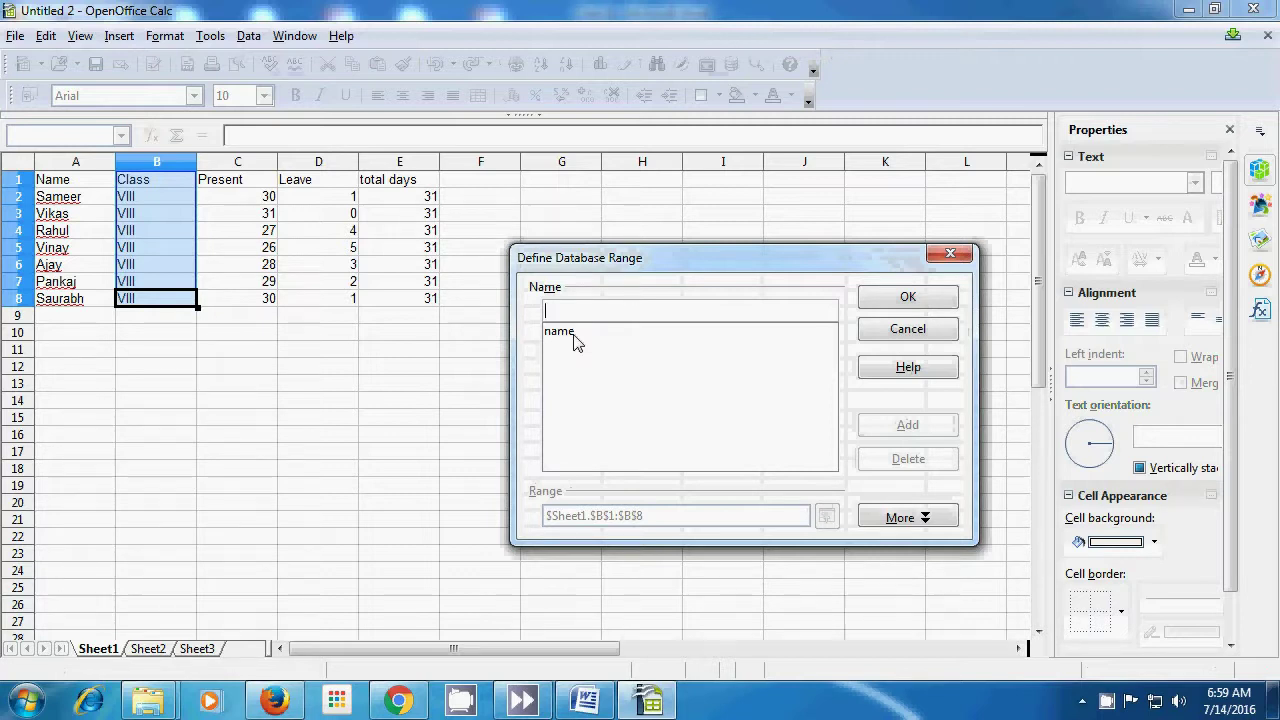
pyautogui.write('Class')
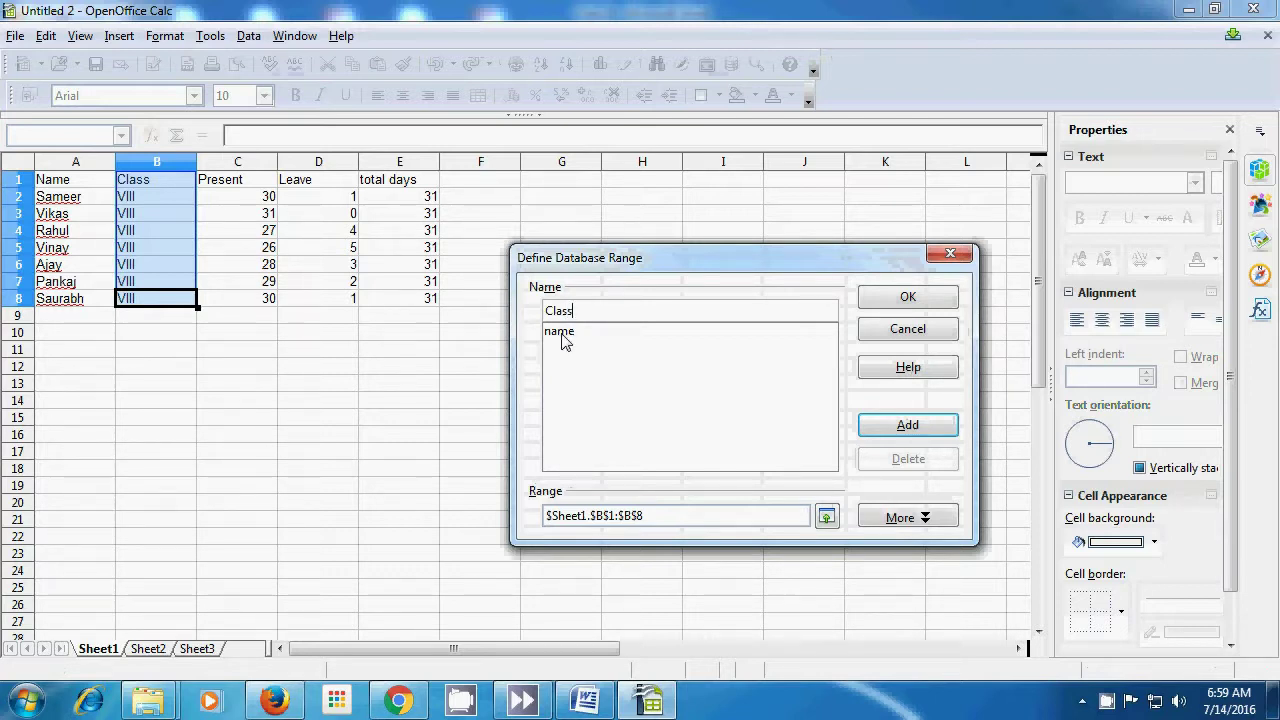
pyautogui.click(921, 428)
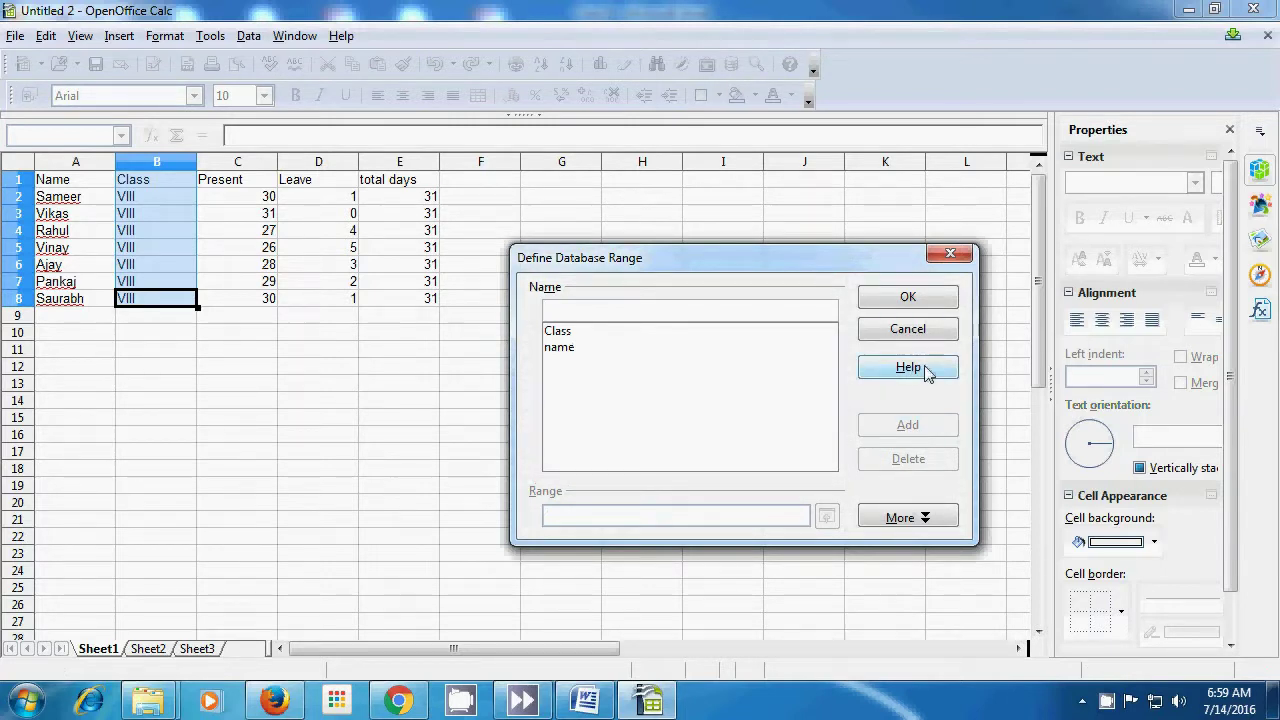
pyautogui.click(908, 297)
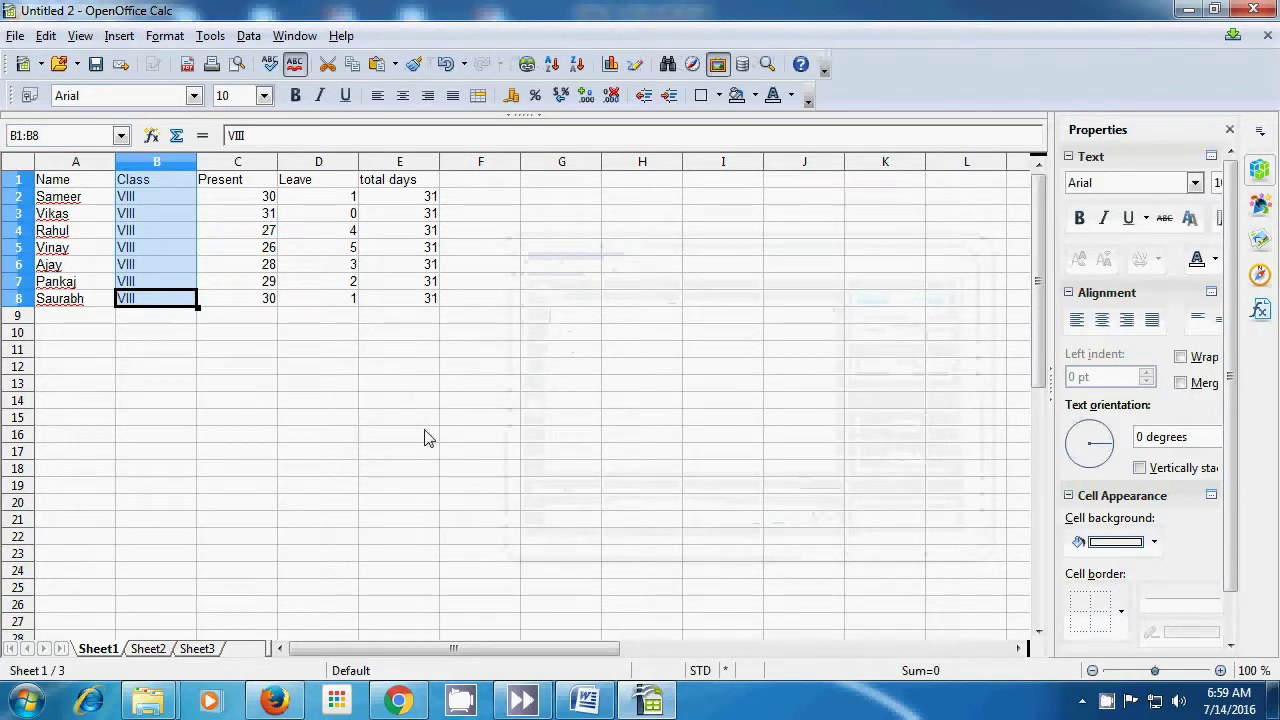
# Step: Define a database range called "Present" for the Present column, cells C1:C8
pyautogui.moveTo(238, 188); pyautogui.dragTo(251, 303)
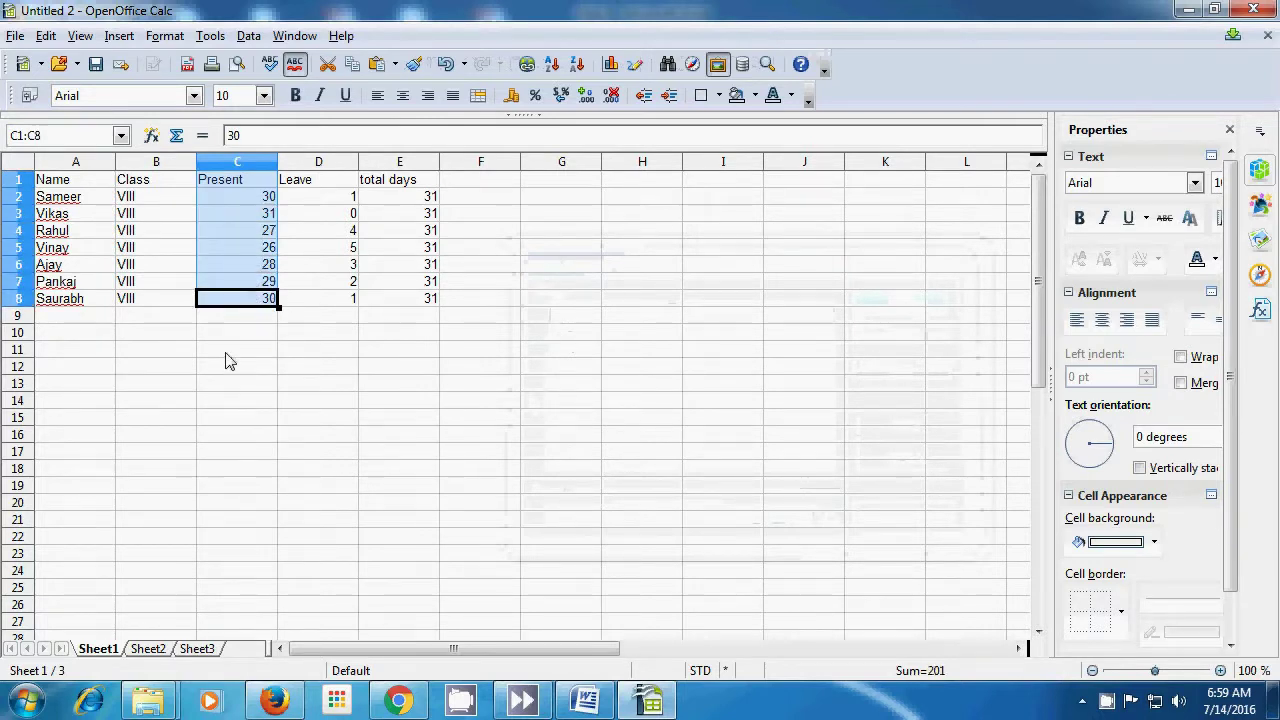
pyautogui.click(248, 36)
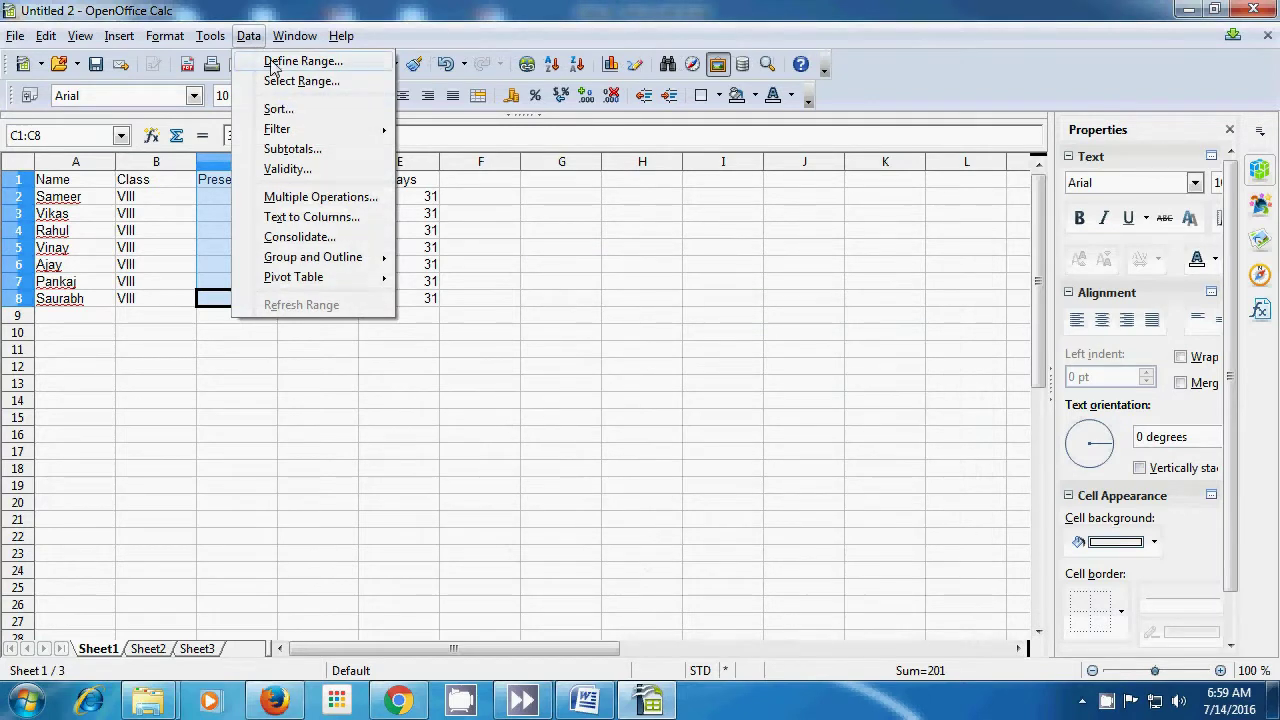
pyautogui.click(272, 62)
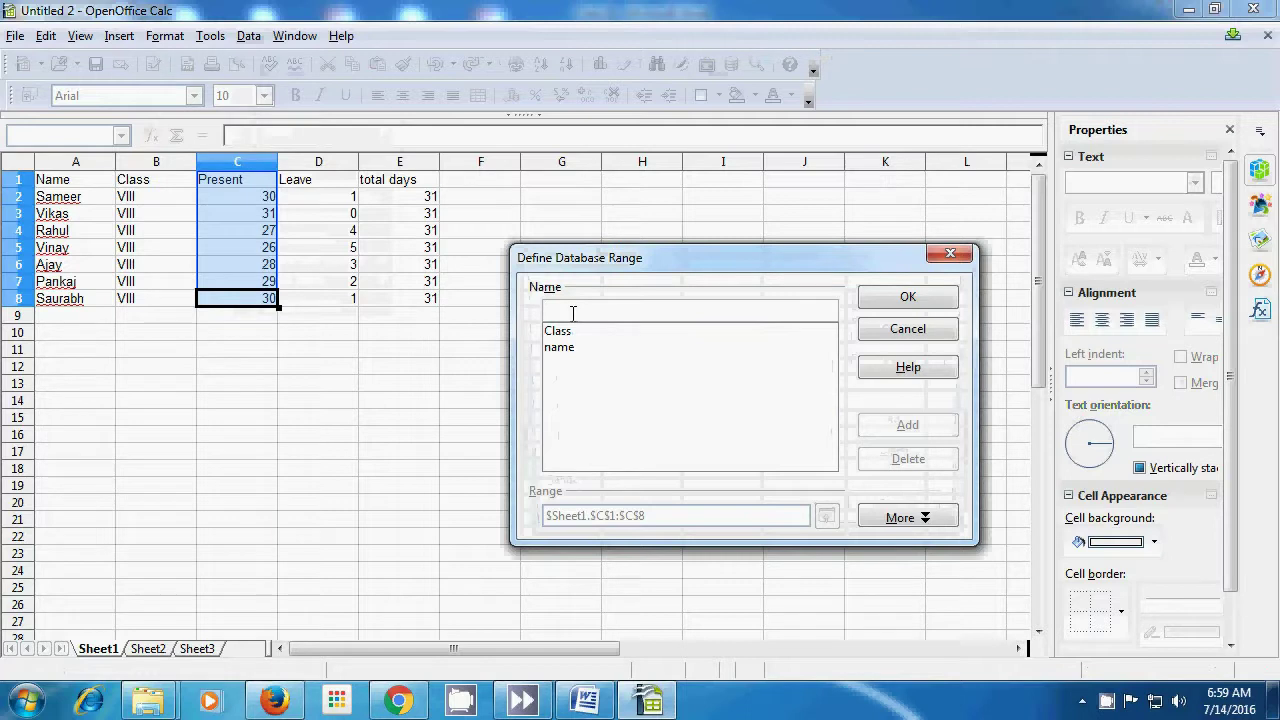
pyautogui.write('Present')
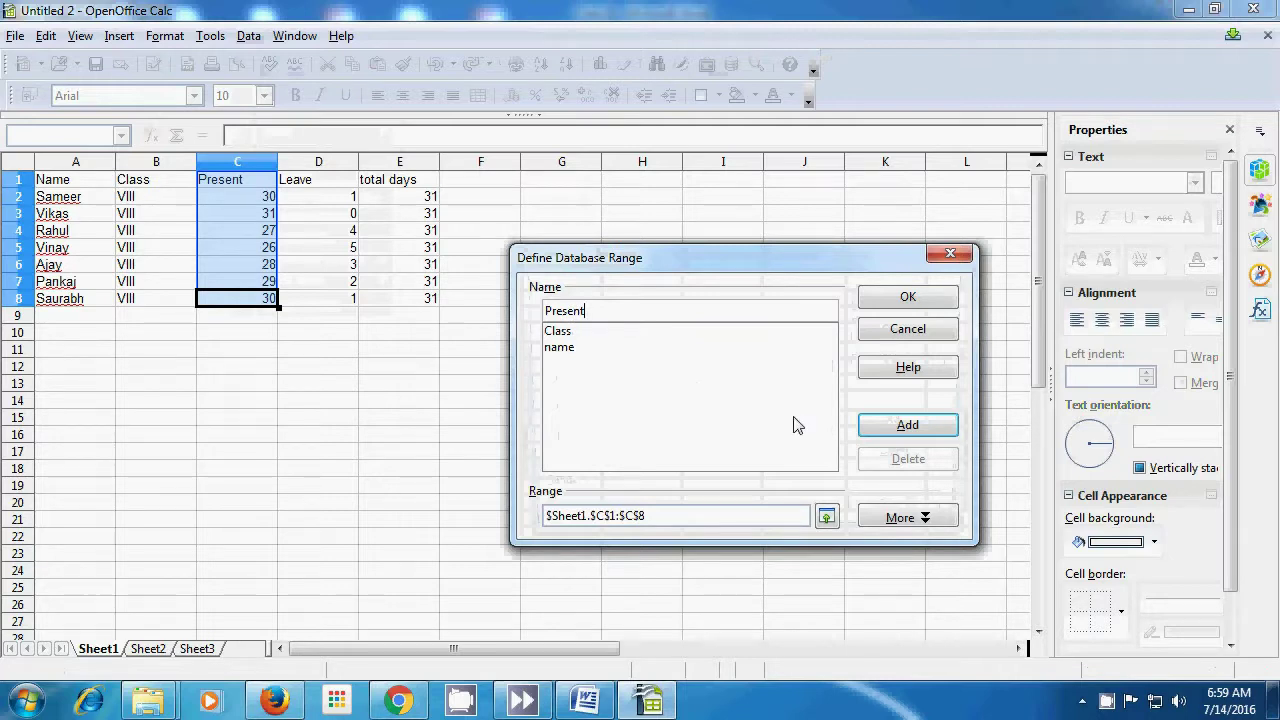
pyautogui.click(903, 430)
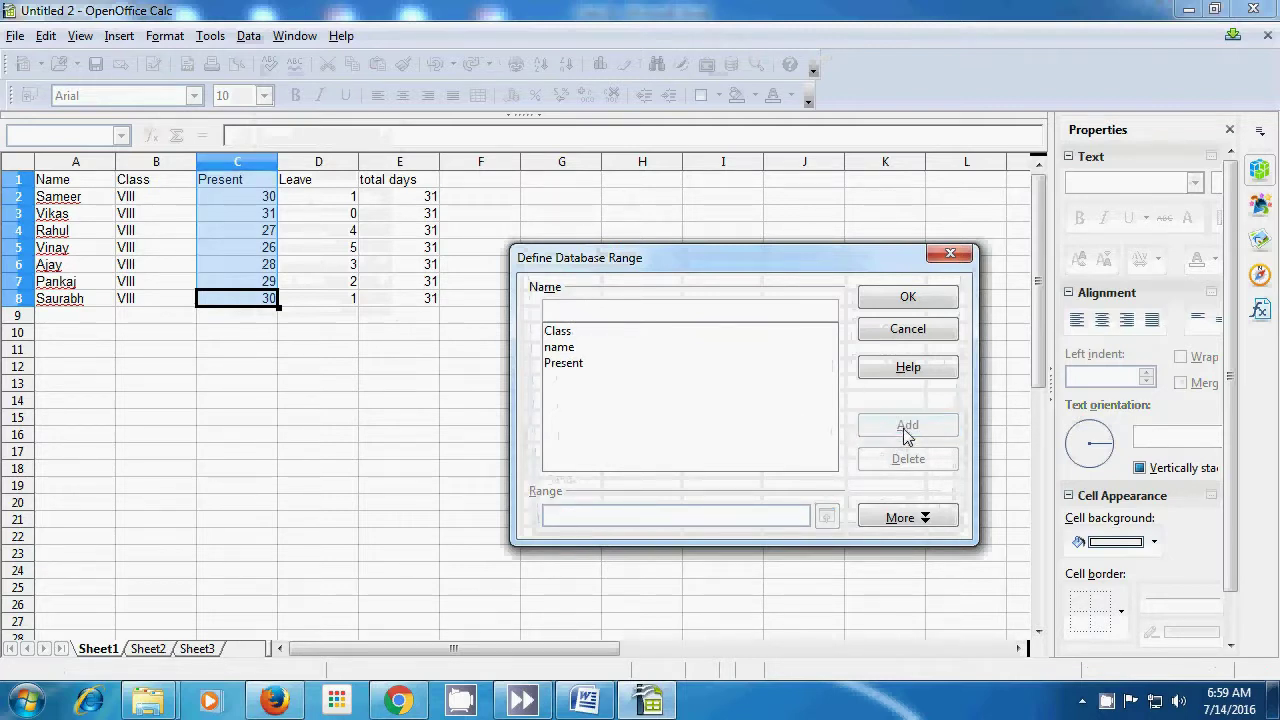
pyautogui.click(912, 298)
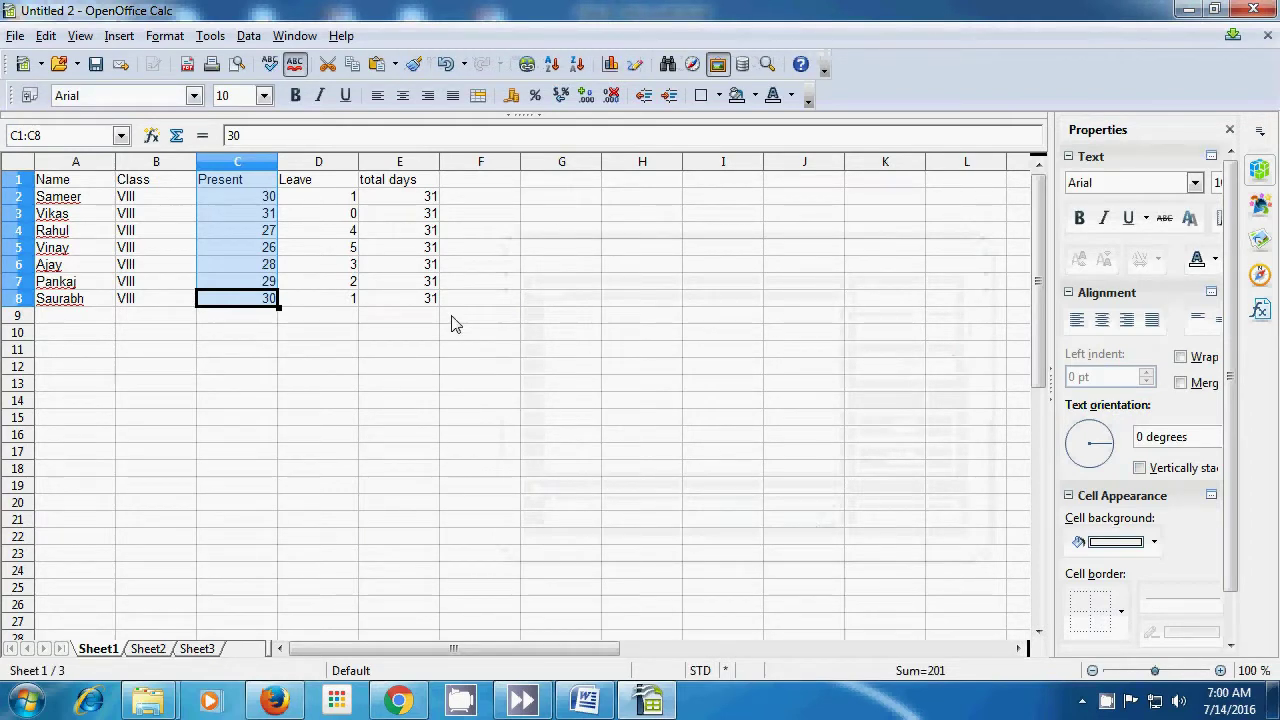
# Step: Define a database range called "Leave" for the Leave column, cells D1:D8
pyautogui.moveTo(324, 186); pyautogui.dragTo(320, 302)
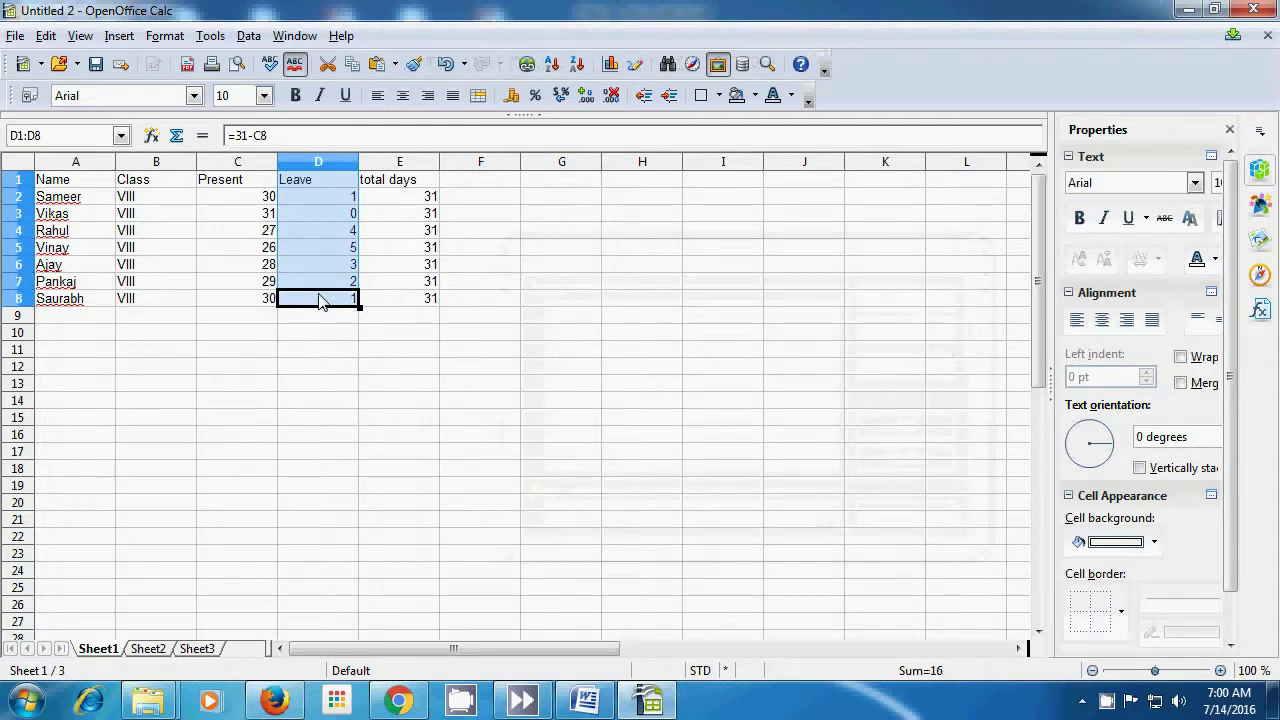
pyautogui.click(250, 37)
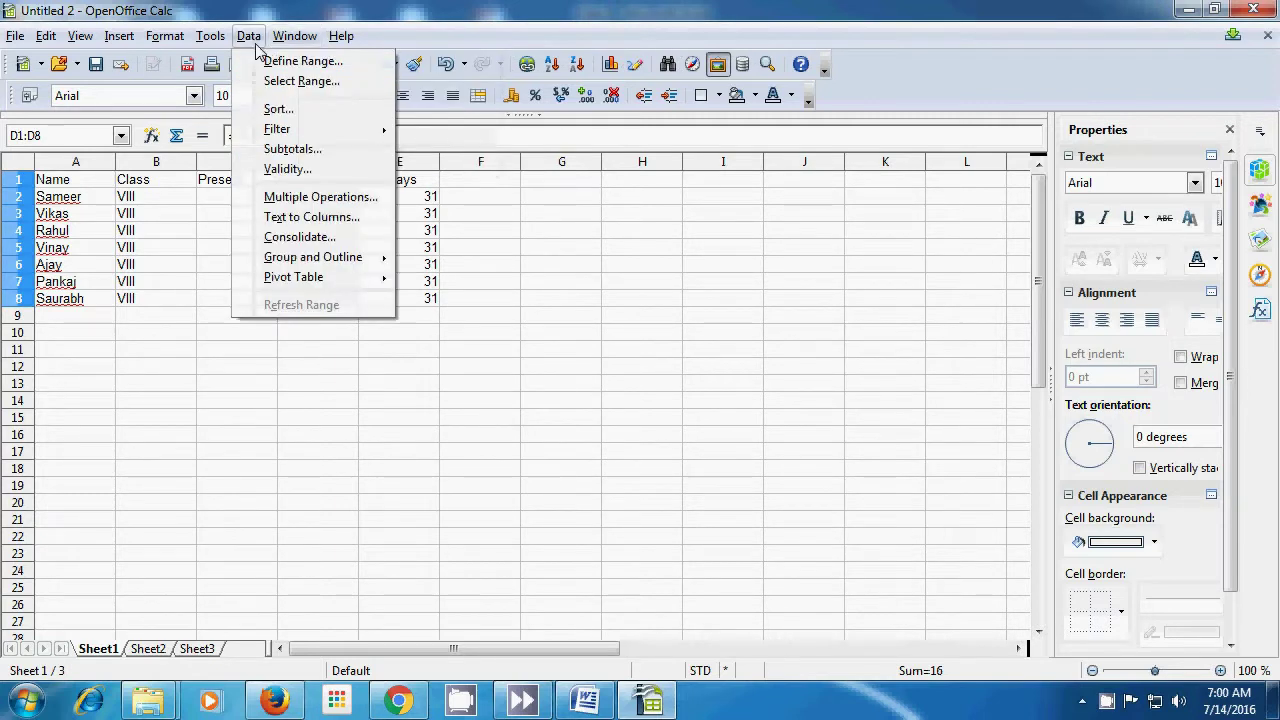
pyautogui.click(290, 61)
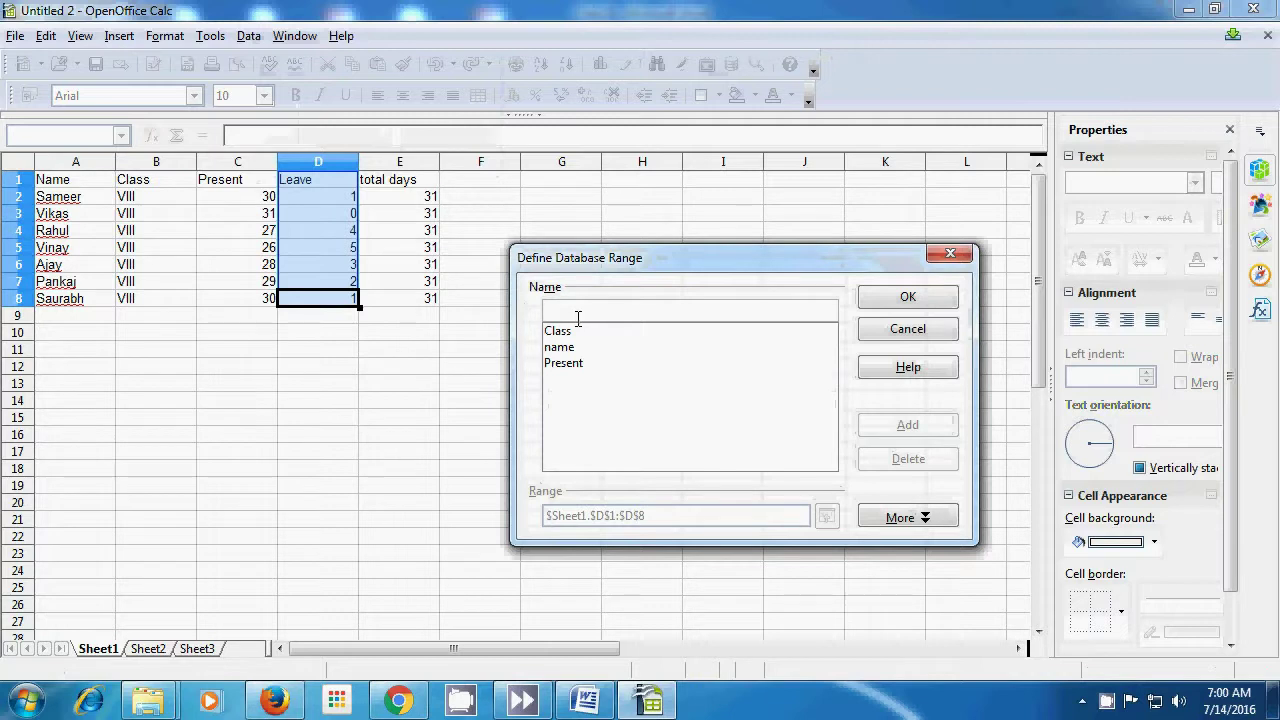
pyautogui.write('Leave')
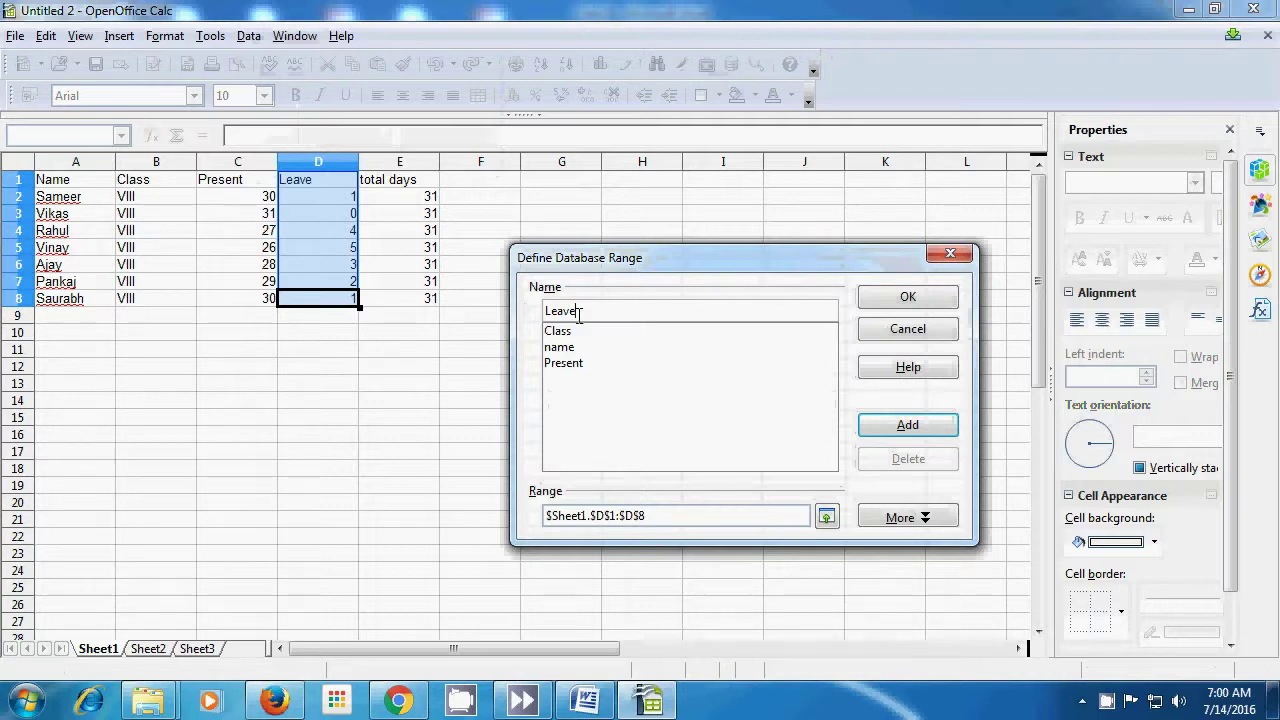
pyautogui.click(888, 428)
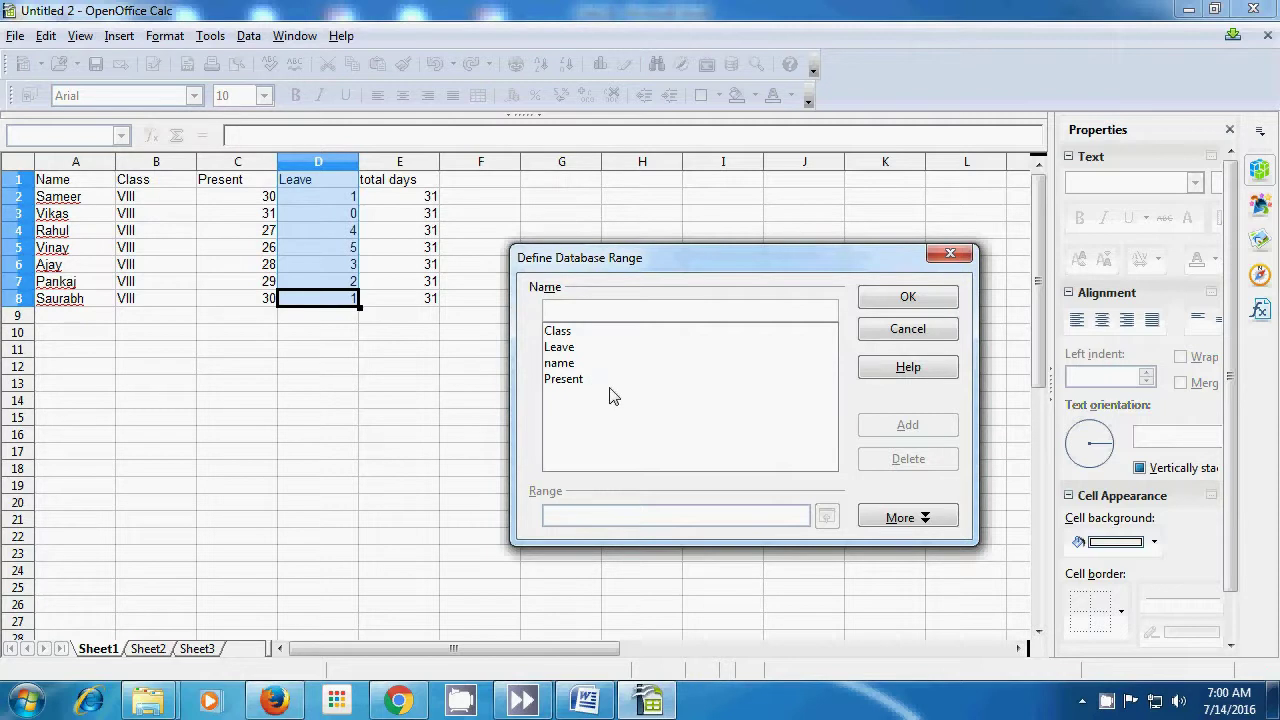
pyautogui.click(893, 303)
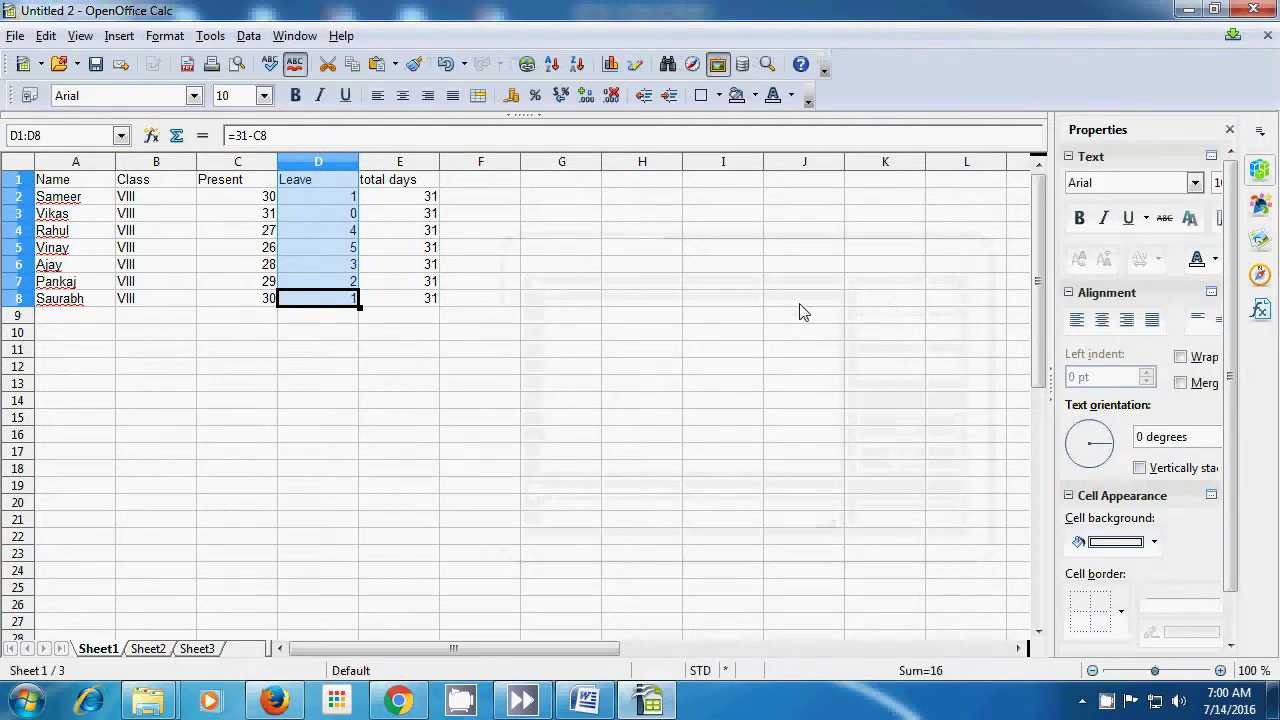
# Step: Define a database range called "total" for the total days column, cells E1:E8
pyautogui.moveTo(412, 182); pyautogui.dragTo(405, 305)
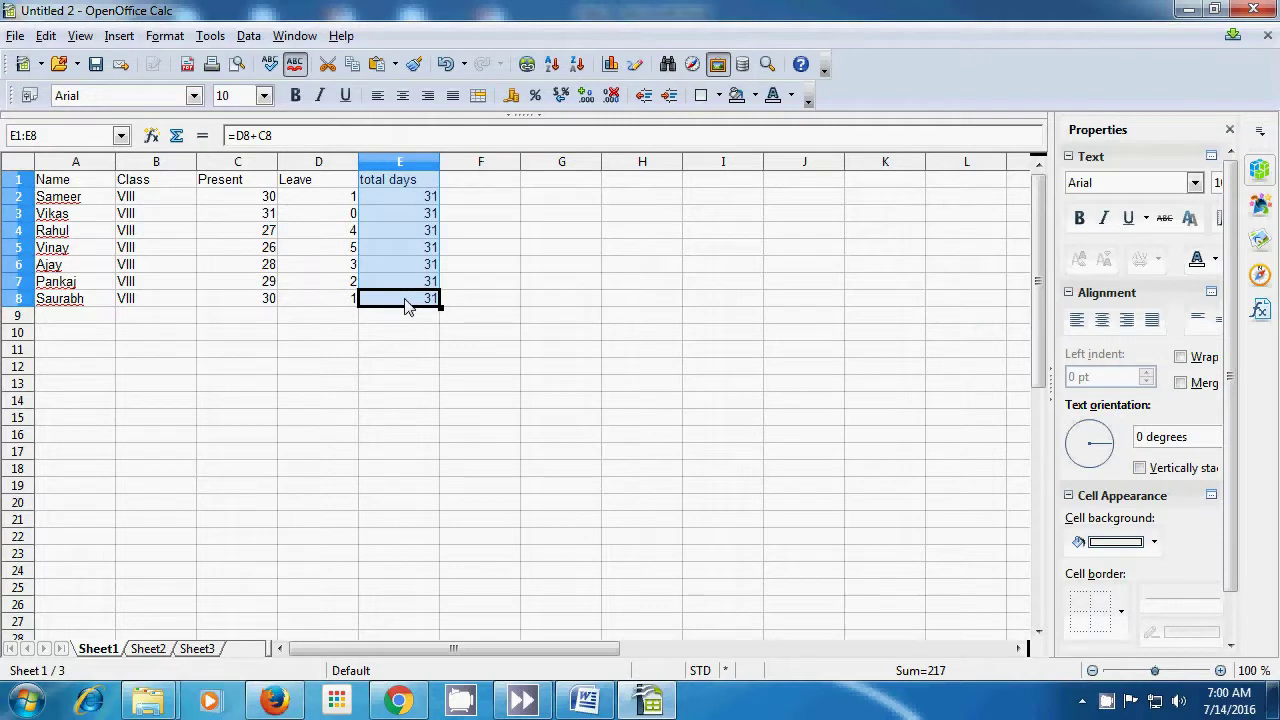
pyautogui.click(249, 37)
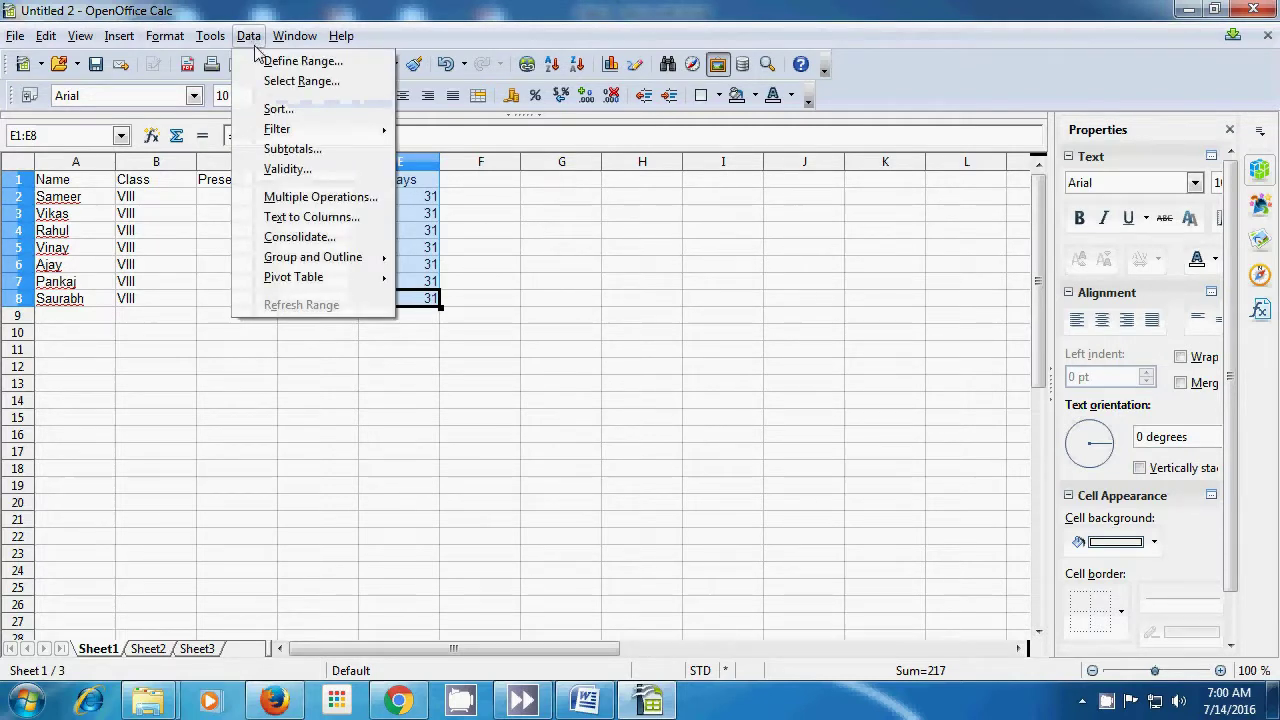
pyautogui.click(270, 61)
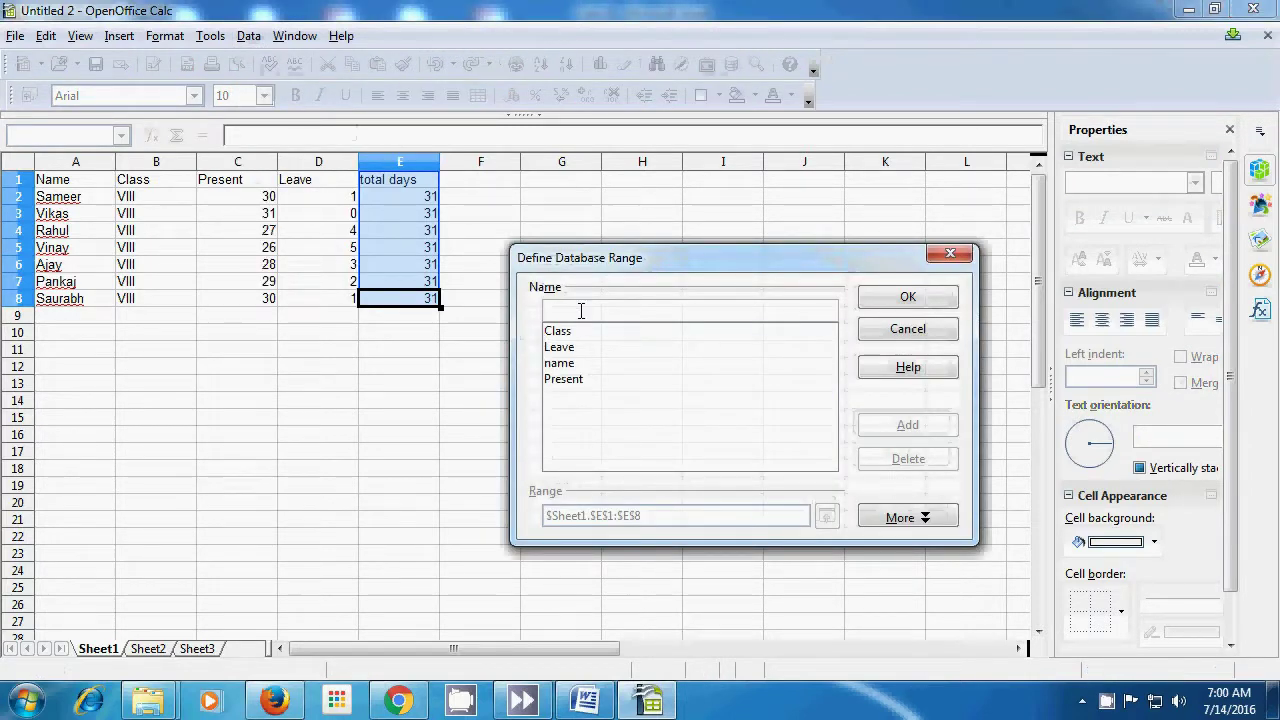
pyautogui.write('ta')
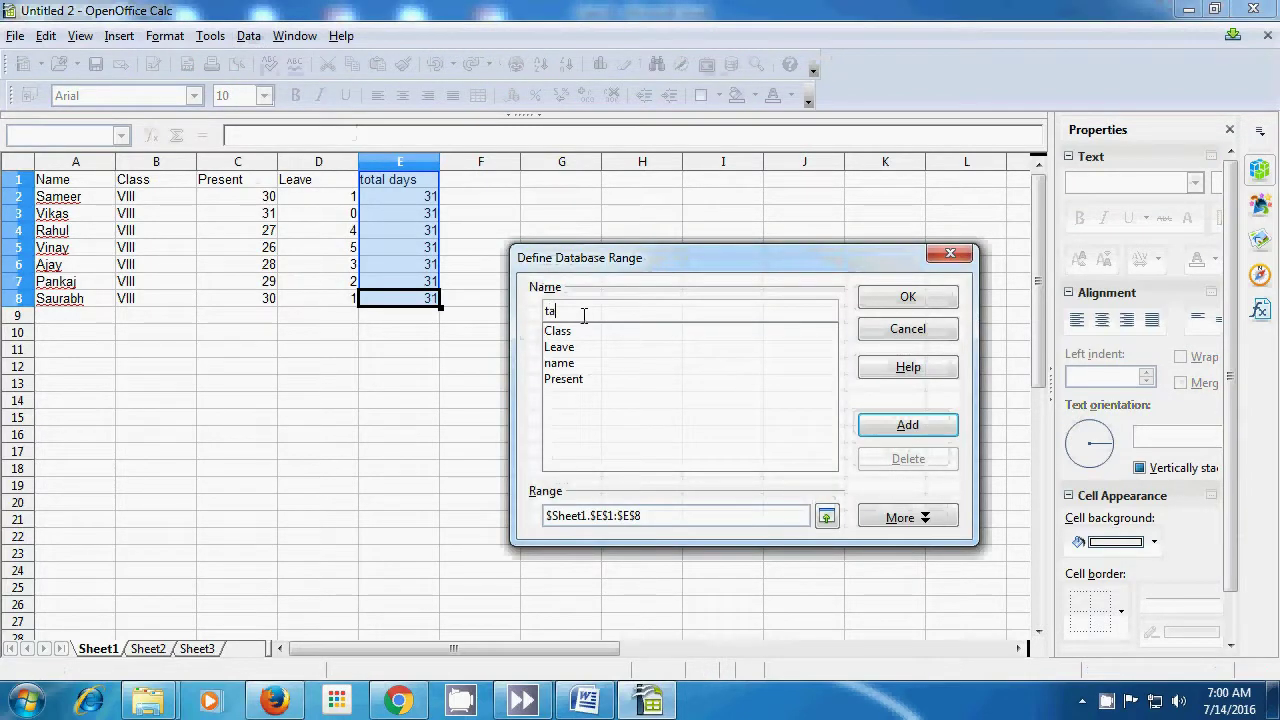
pyautogui.write('otal')
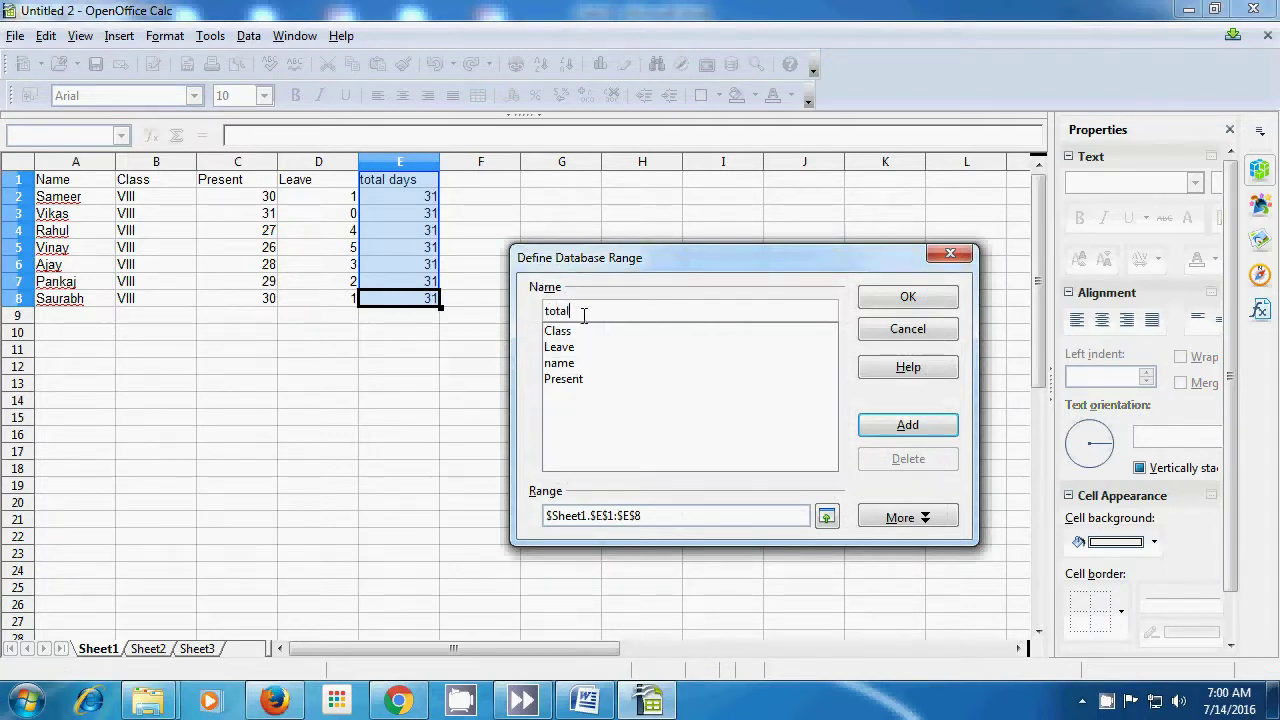
pyautogui.click(878, 432)
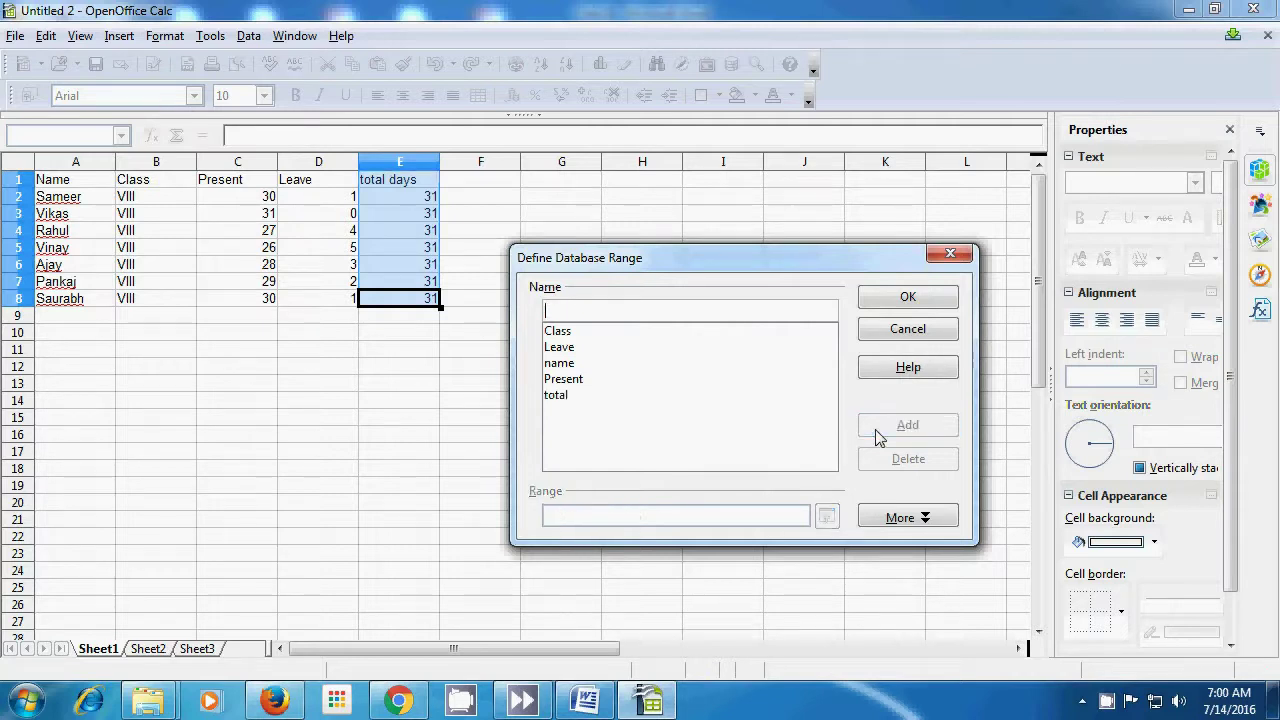
pyautogui.click(926, 298)
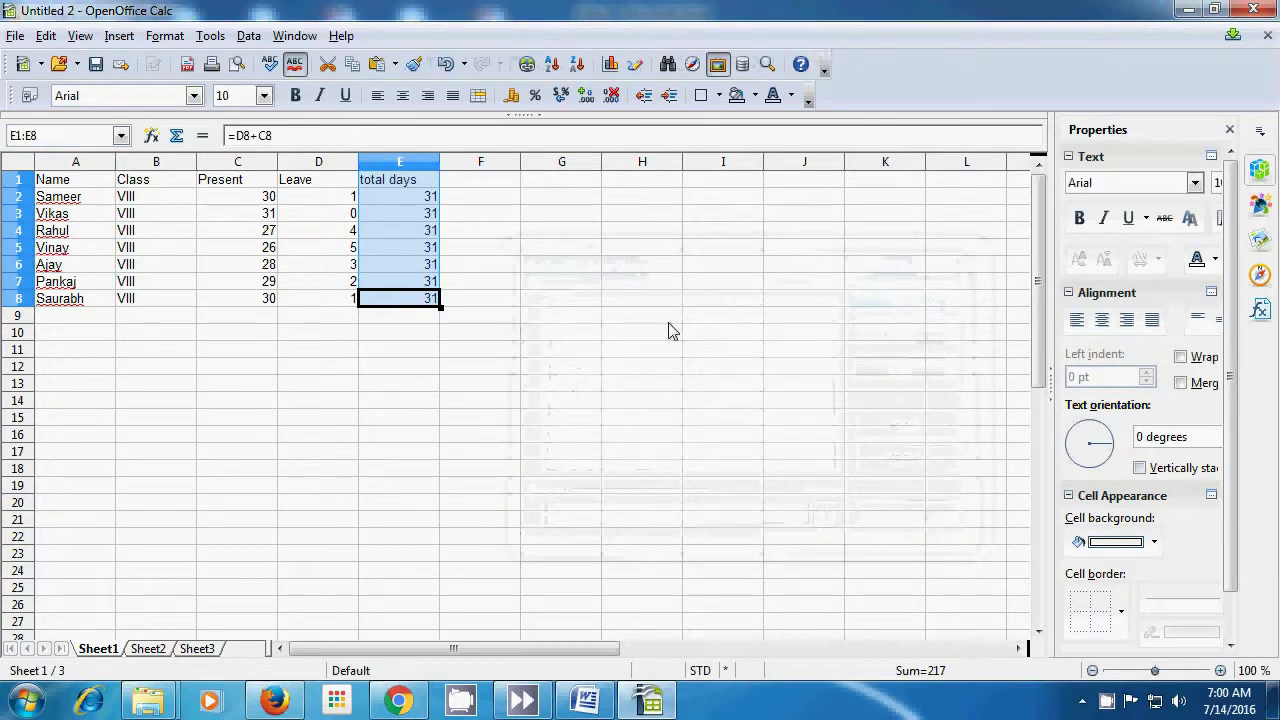
# Step: Define a database range called "all" for the whole attendance table, cells A1:E8
pyautogui.click(574, 318)
pyautogui.moveTo(62, 182); pyautogui.dragTo(410, 305)
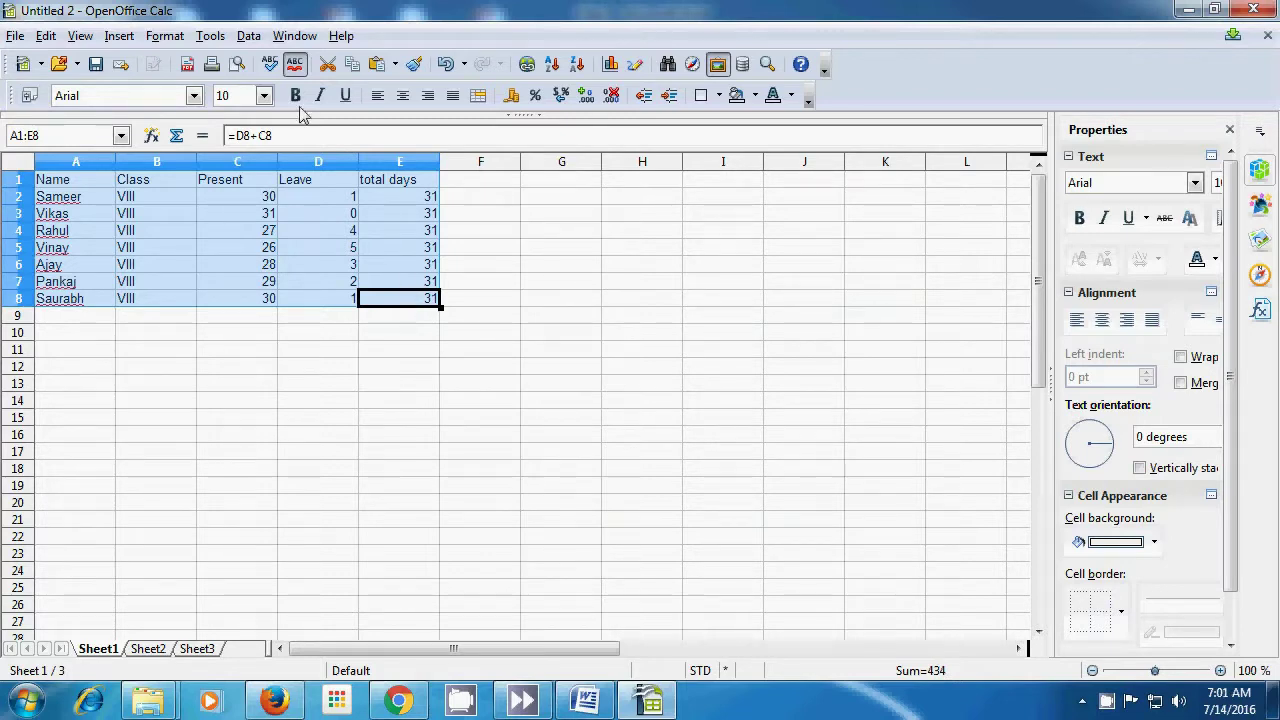
pyautogui.click(247, 36)
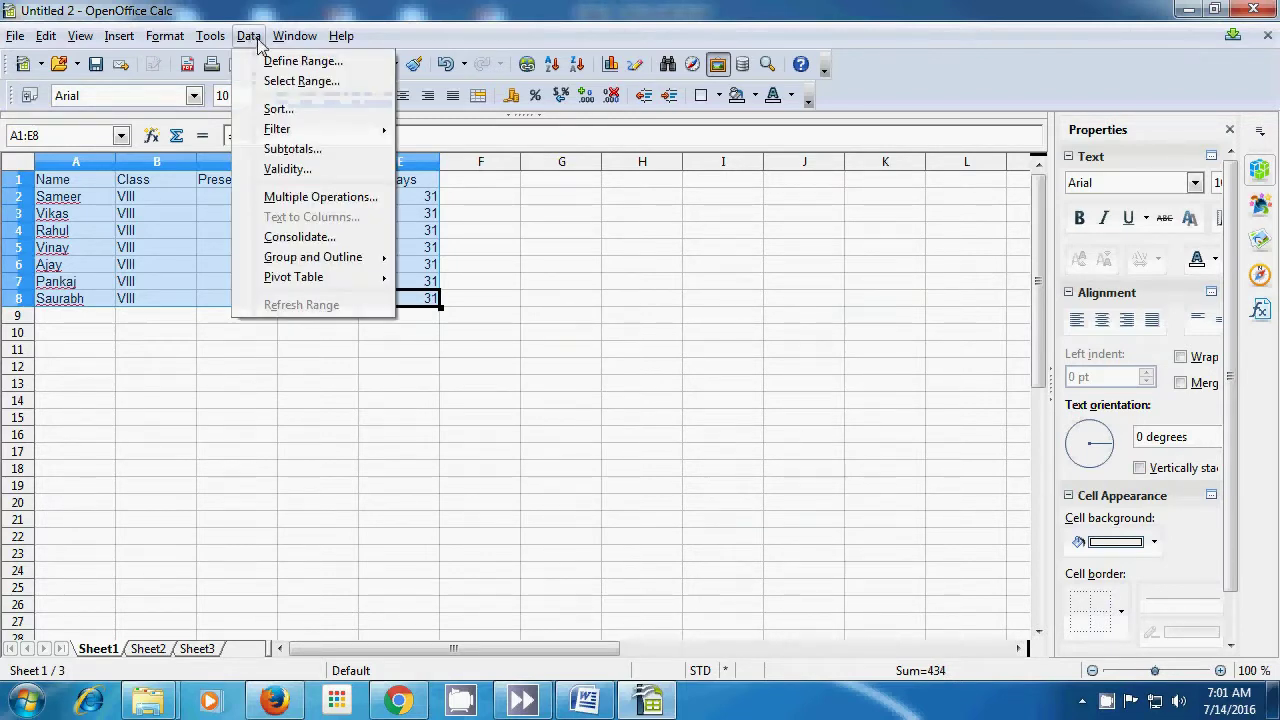
pyautogui.click(287, 62)
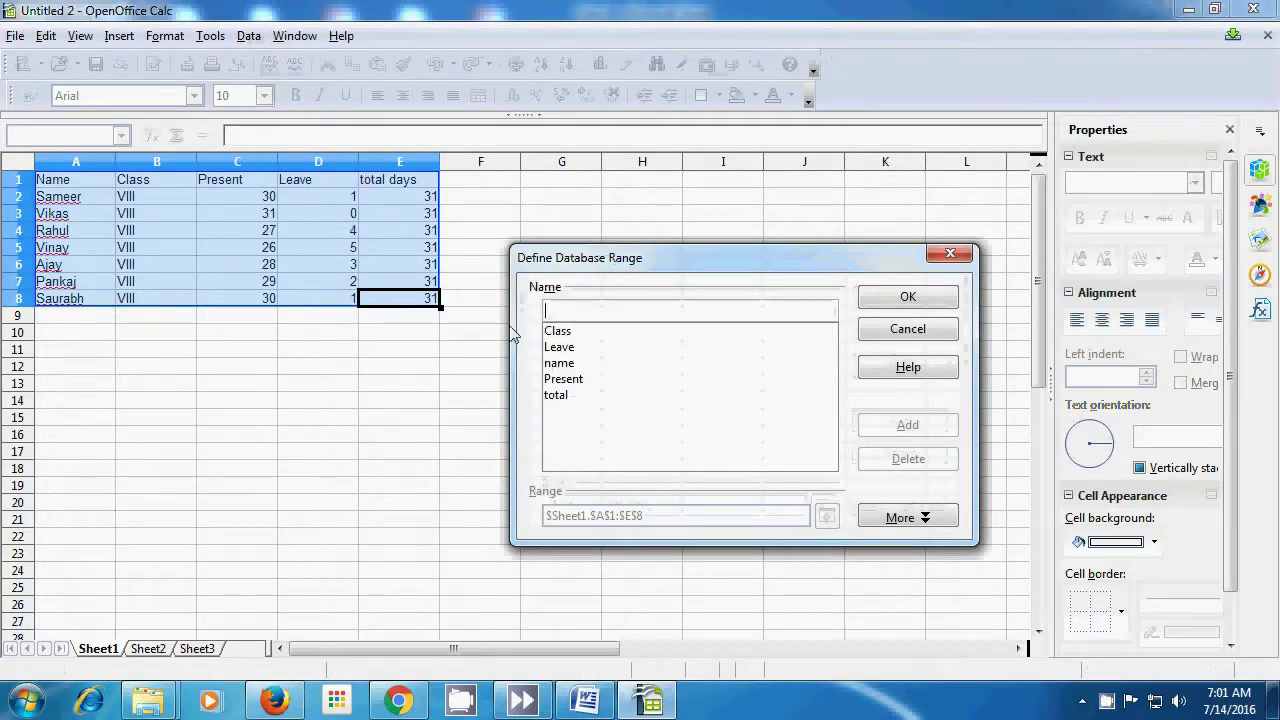
pyautogui.write('all')
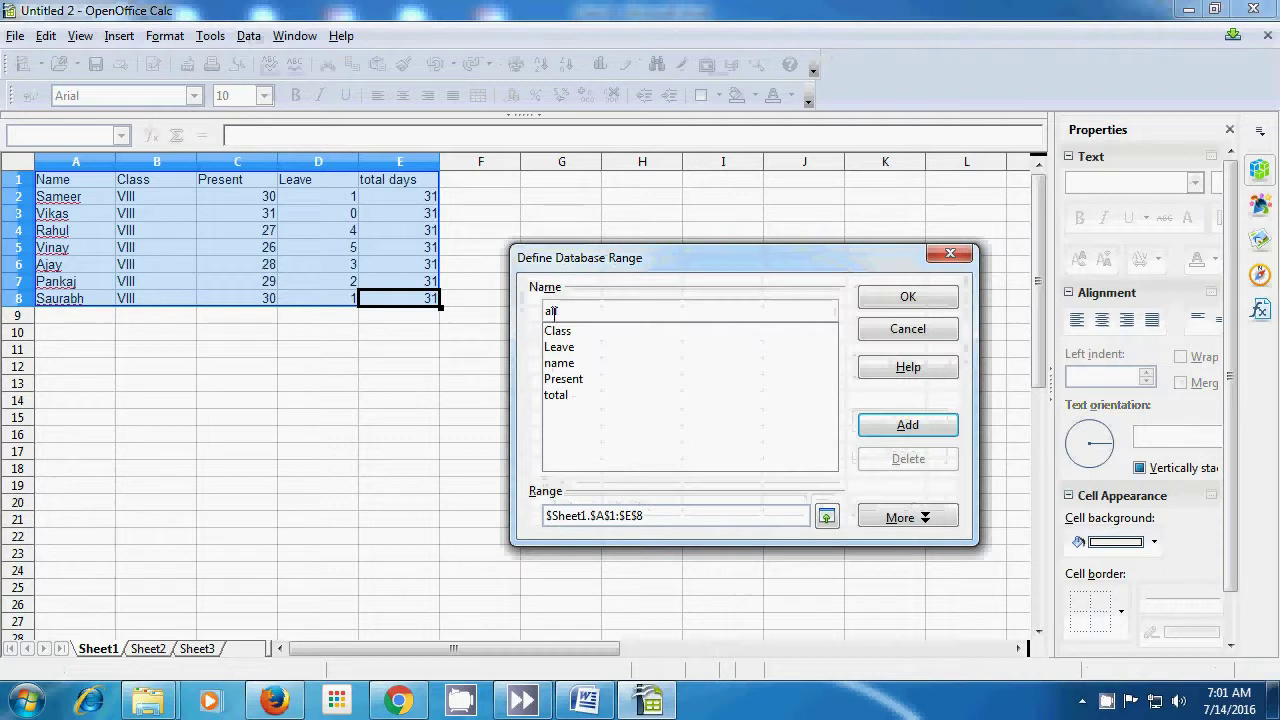
pyautogui.click(874, 434)
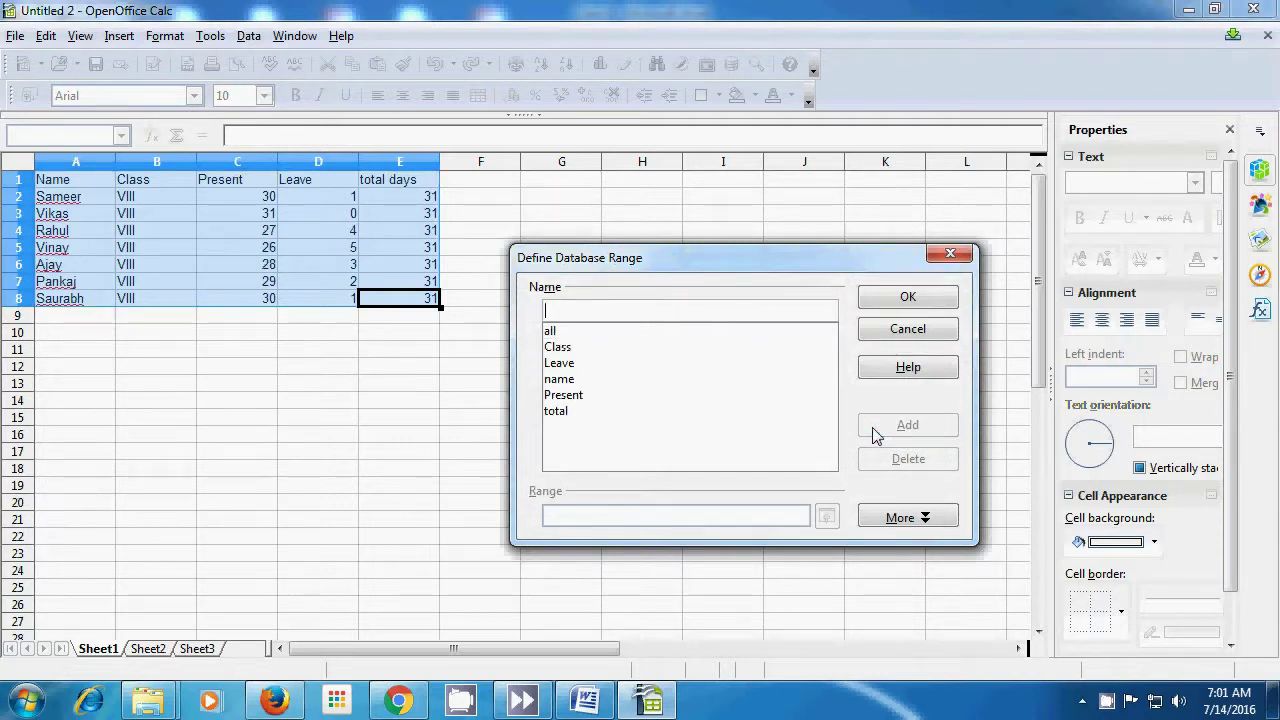
pyautogui.click(906, 299)
# Step: Recall the defined database ranges "name" and "Class" one after the other to select their cells
pyautogui.click(222, 374)
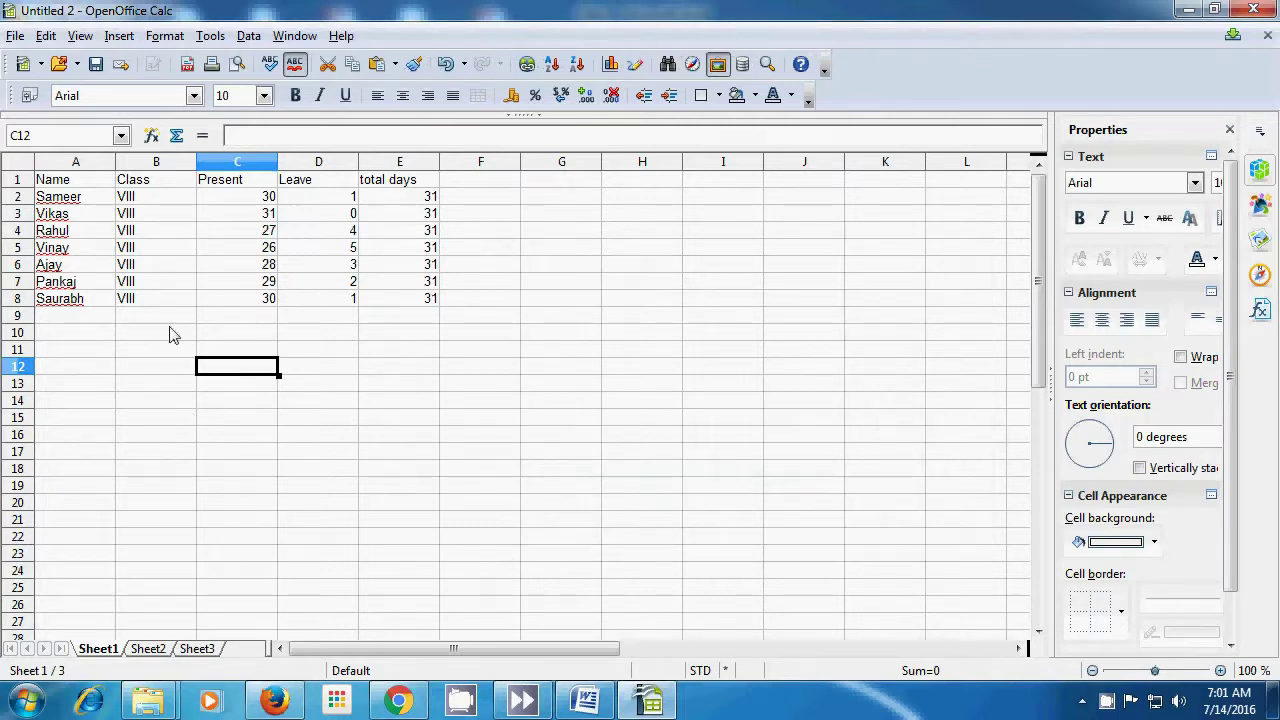
pyautogui.click(247, 40)
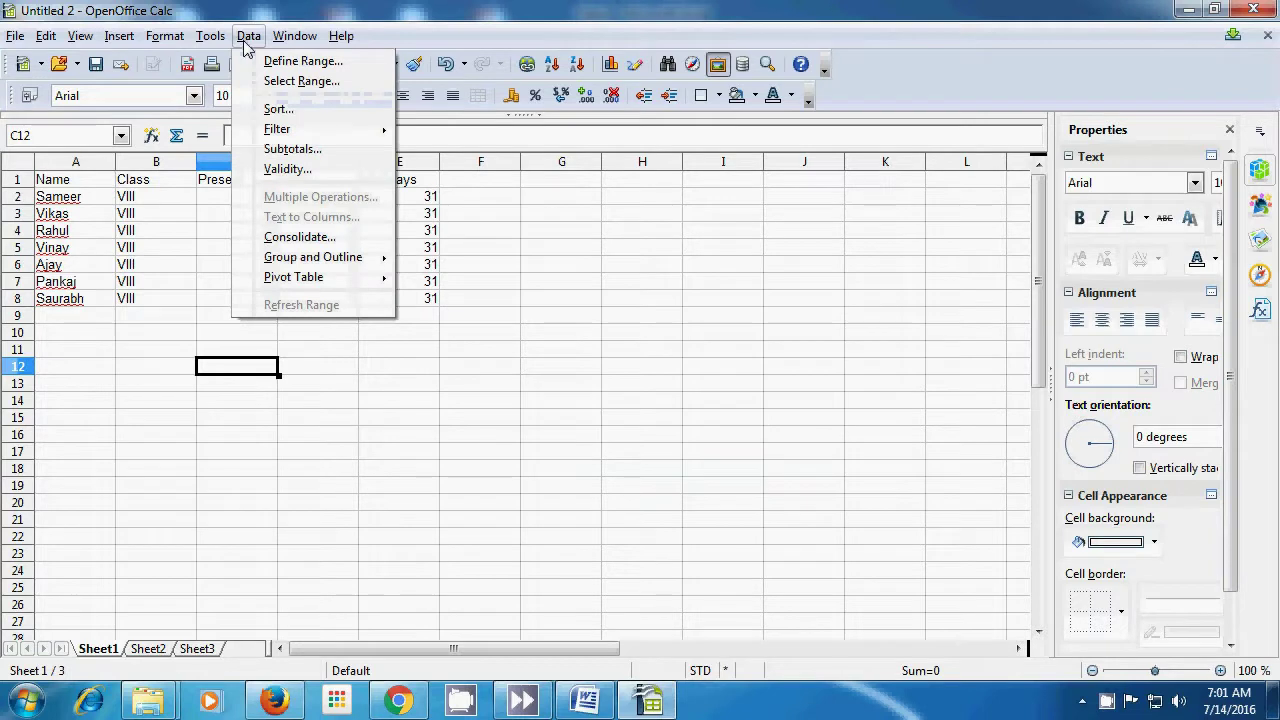
pyautogui.click(276, 83)
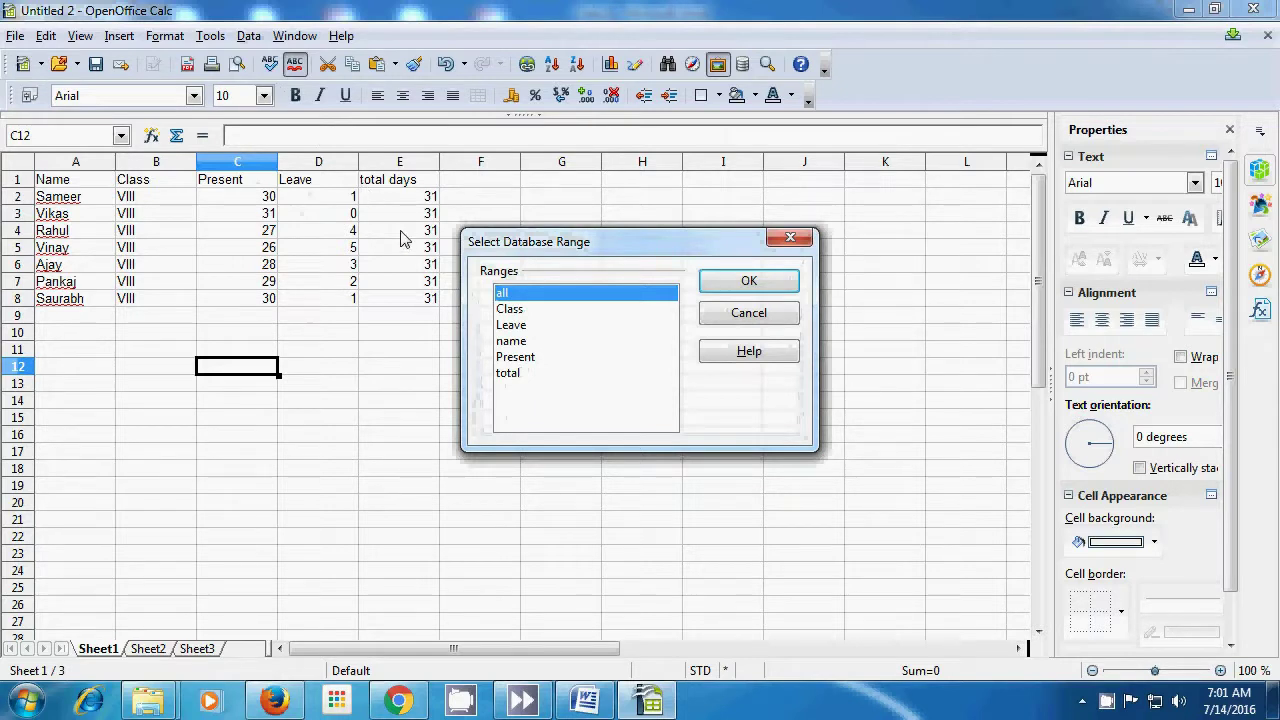
pyautogui.doubleClick(511, 340)
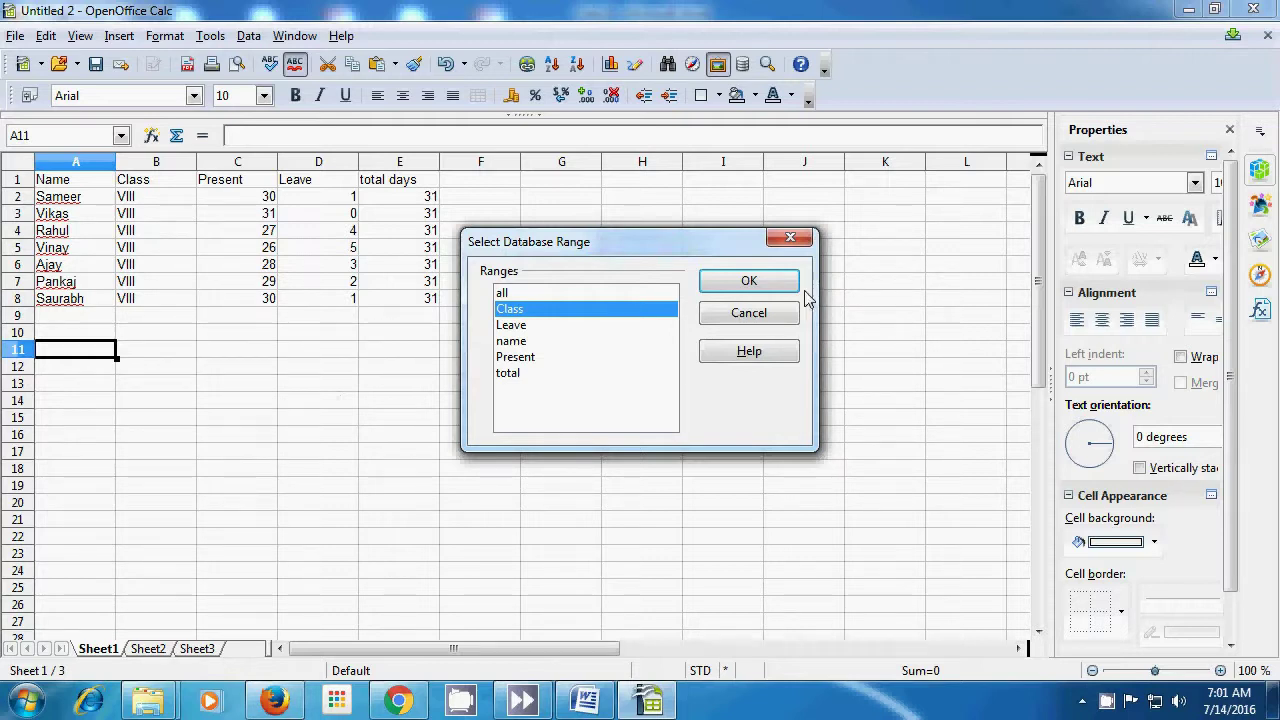
pyautogui.click(750, 282)
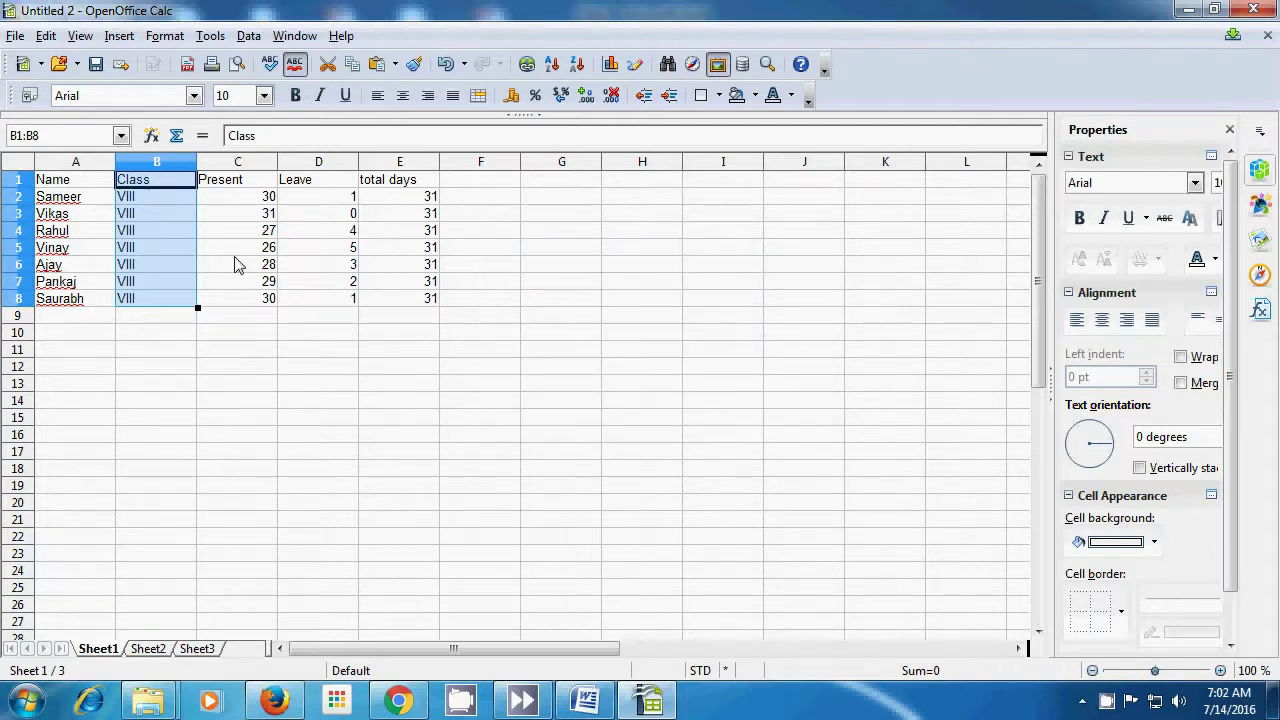
# Step: Recall the defined database range "Leave" to select its cells
pyautogui.click(250, 338)
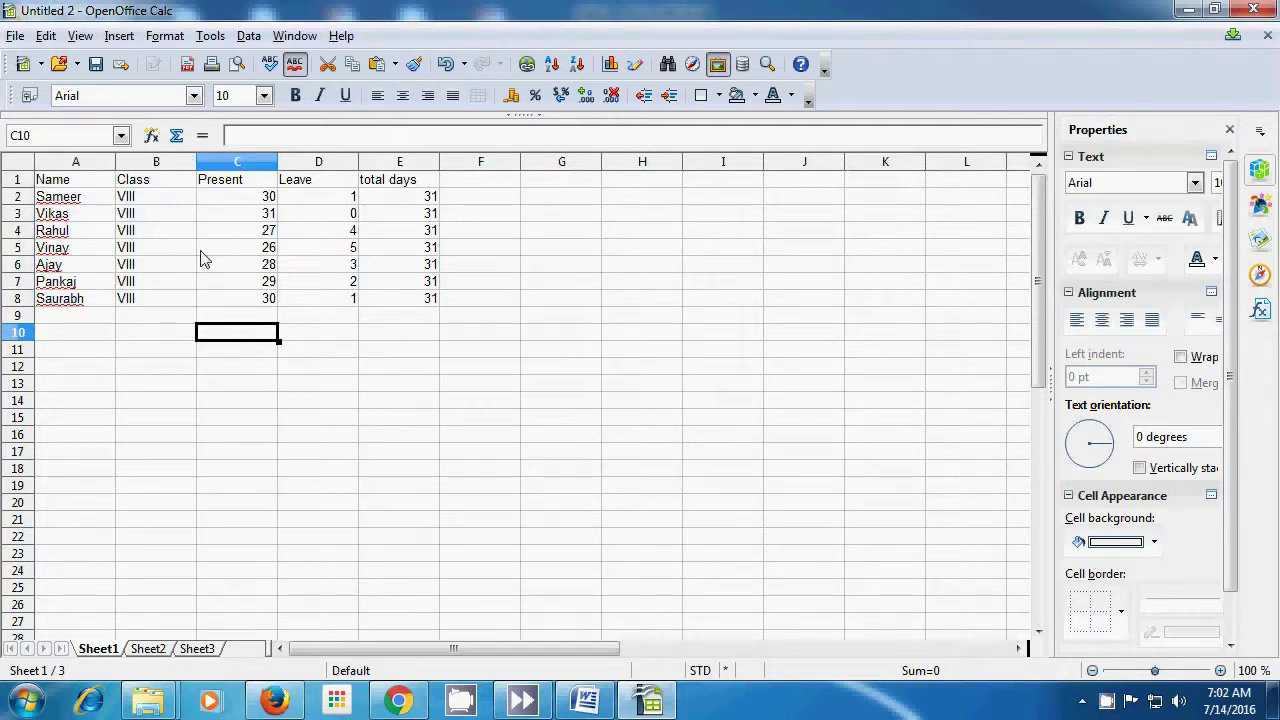
pyautogui.click(250, 36)
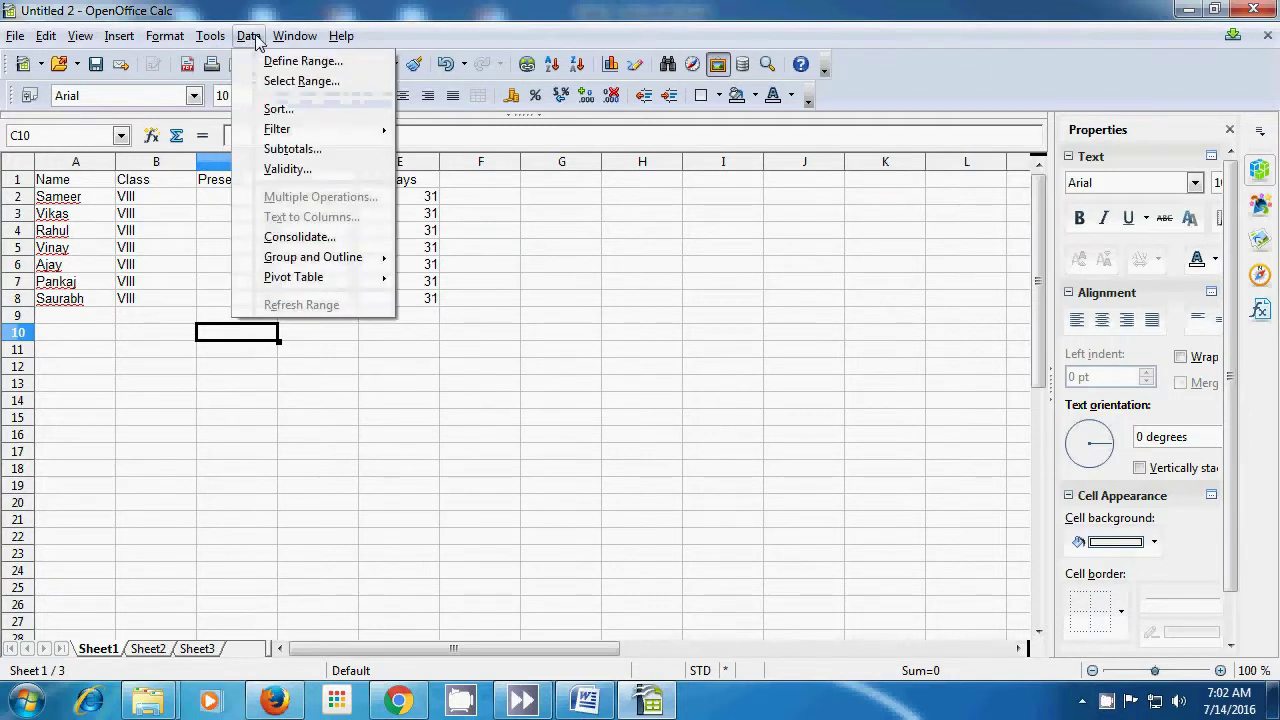
pyautogui.click(288, 84)
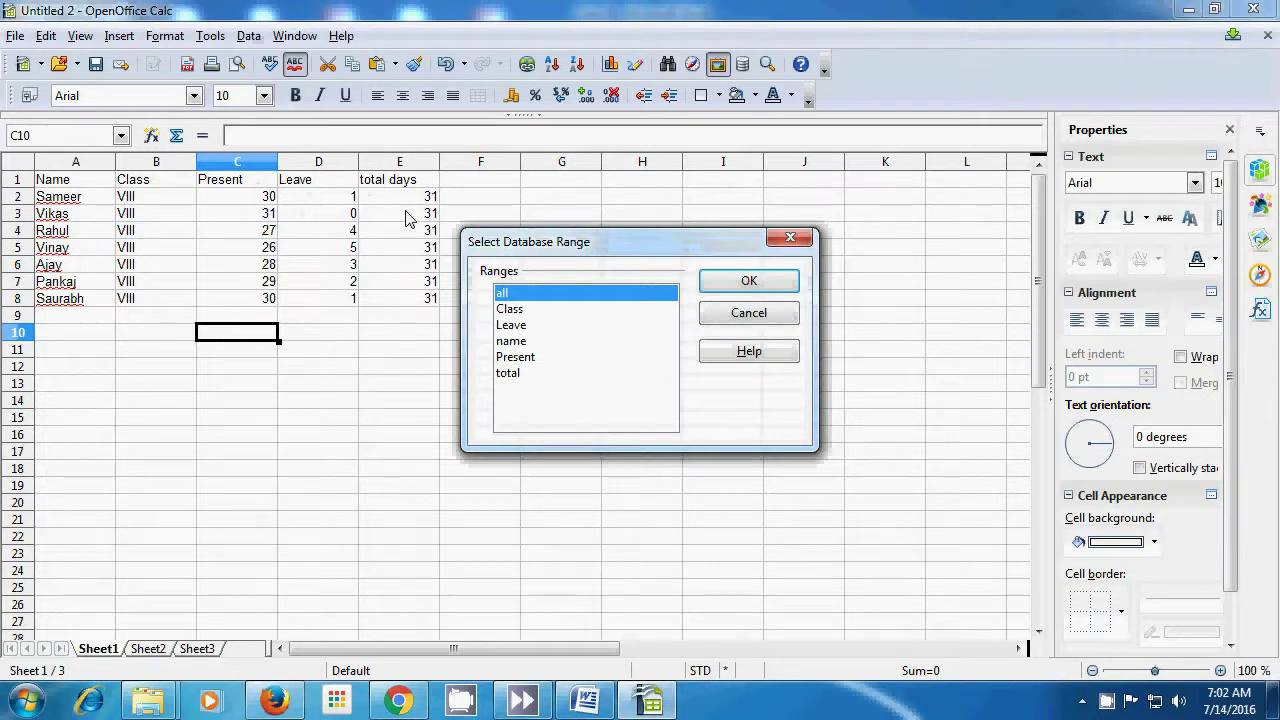
pyautogui.click(507, 327)
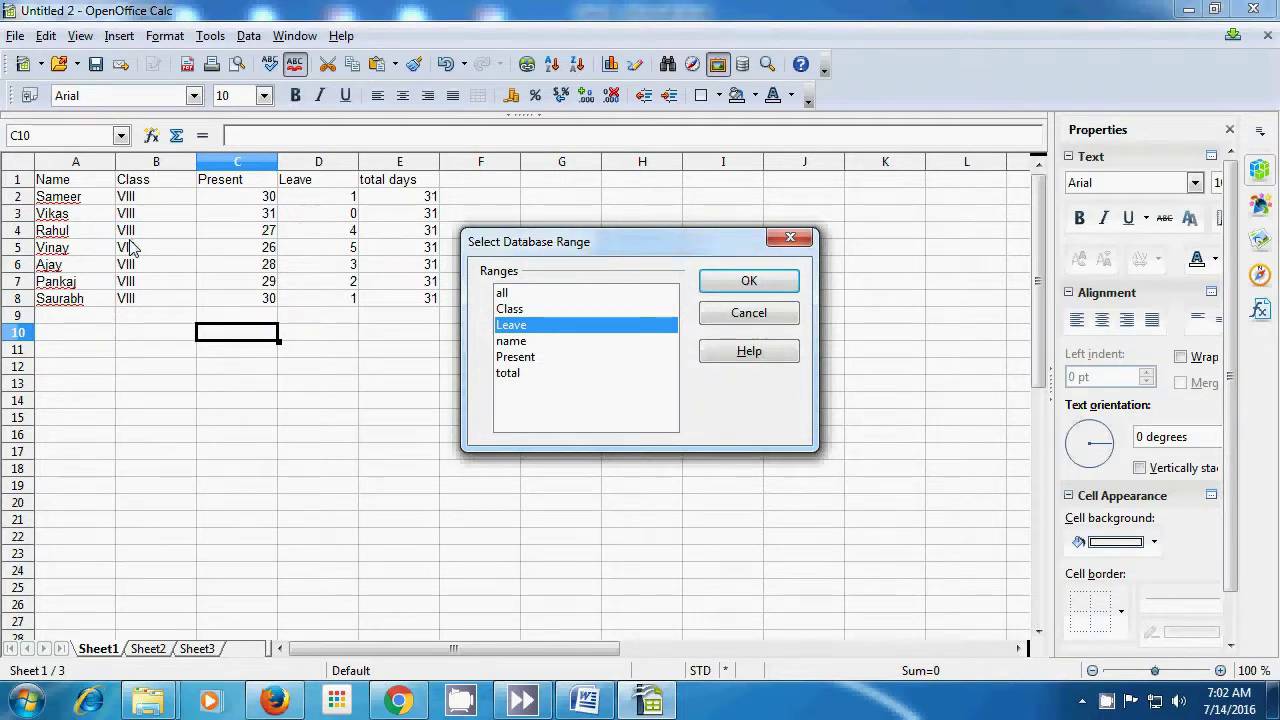
pyautogui.click(748, 284)
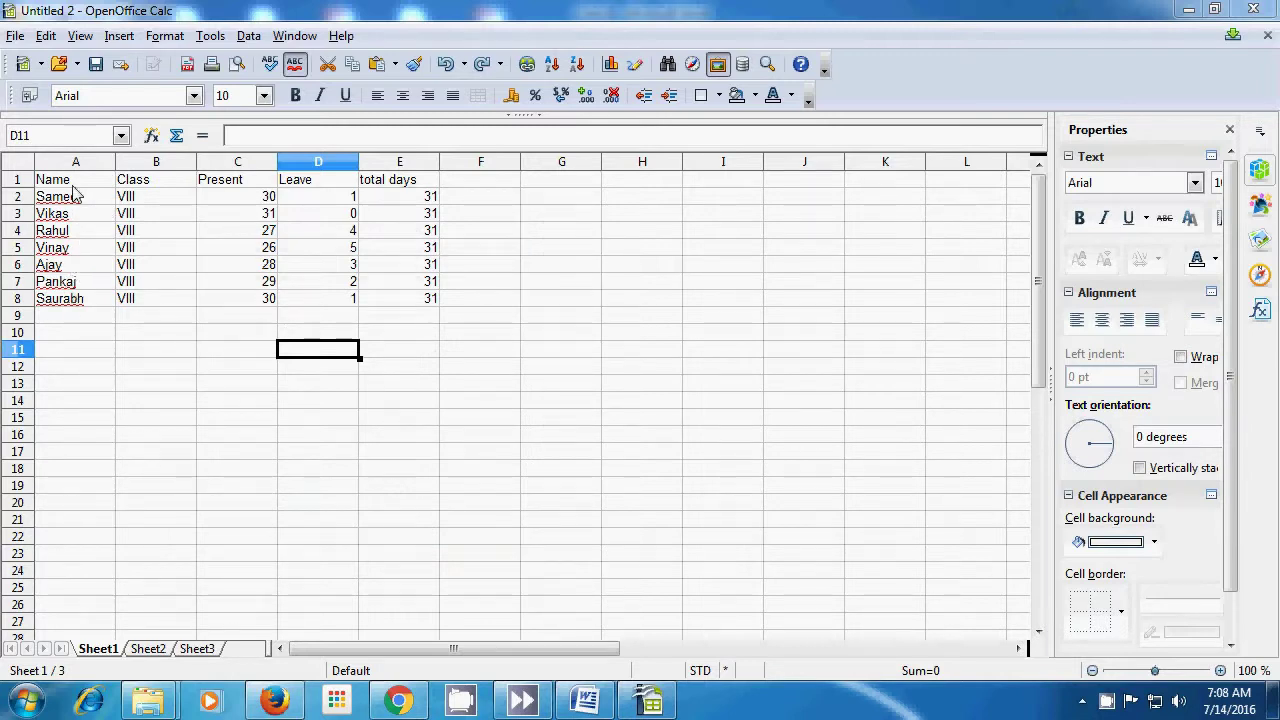
# Step: Sort only the Name column, cells A1:A8, by Name in ascending order without extending the selection
pyautogui.moveTo(72, 182); pyautogui.dragTo(75, 300)
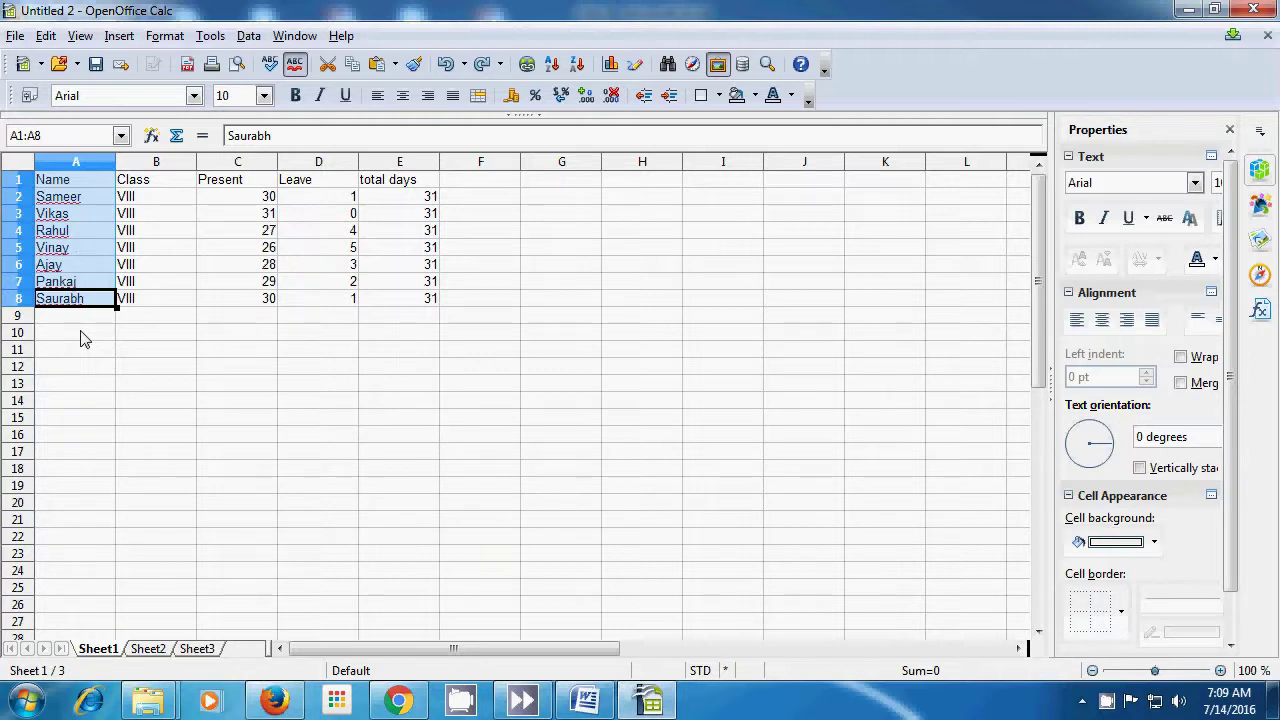
pyautogui.click(248, 37)
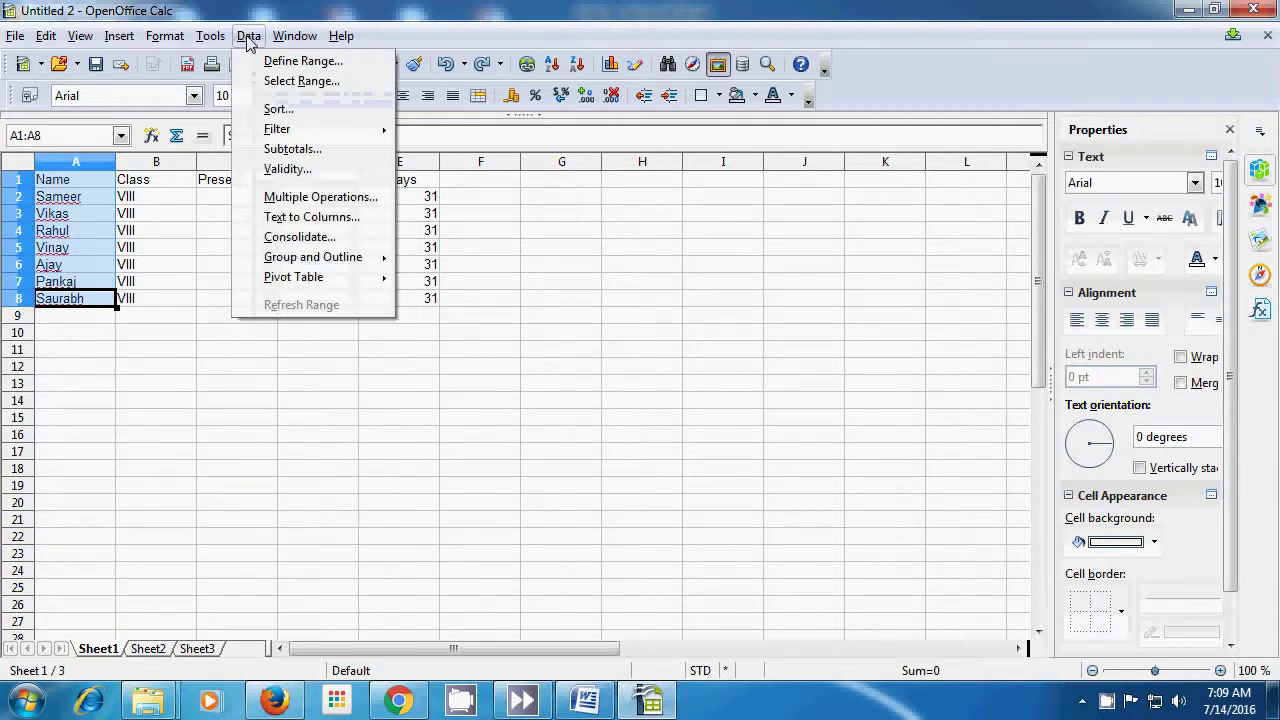
pyautogui.click(277, 109)
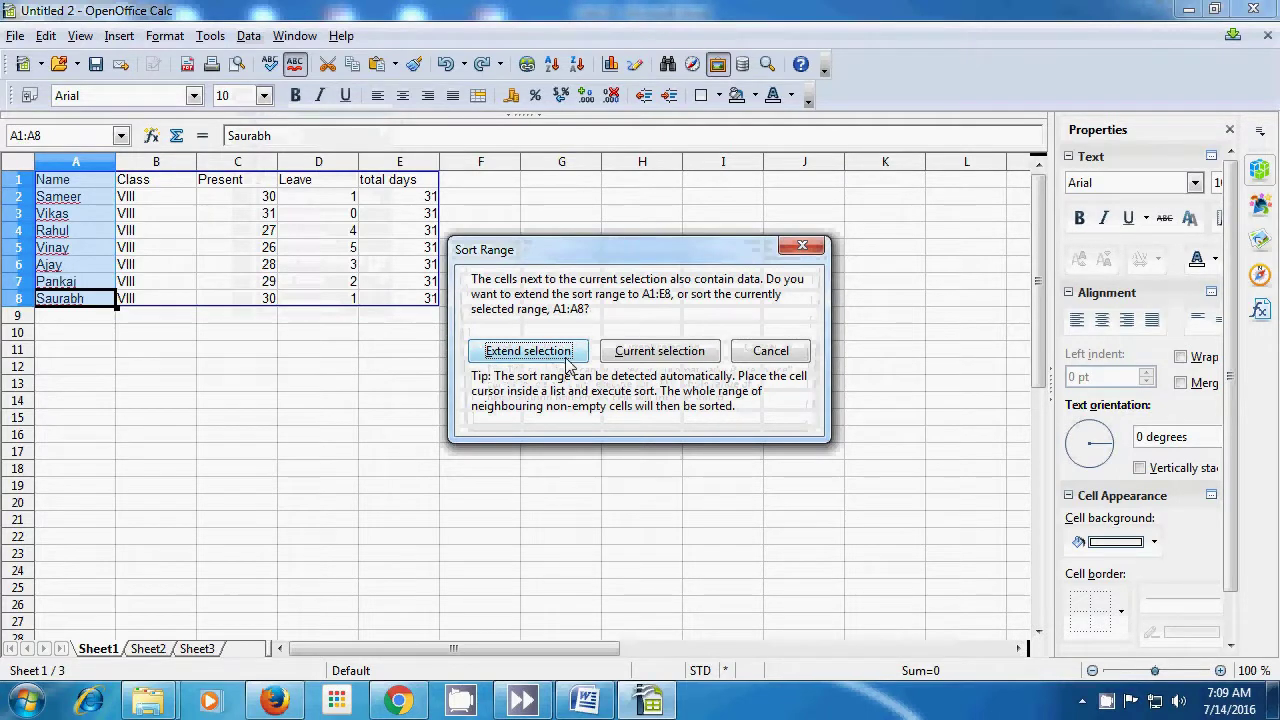
pyautogui.click(648, 352)
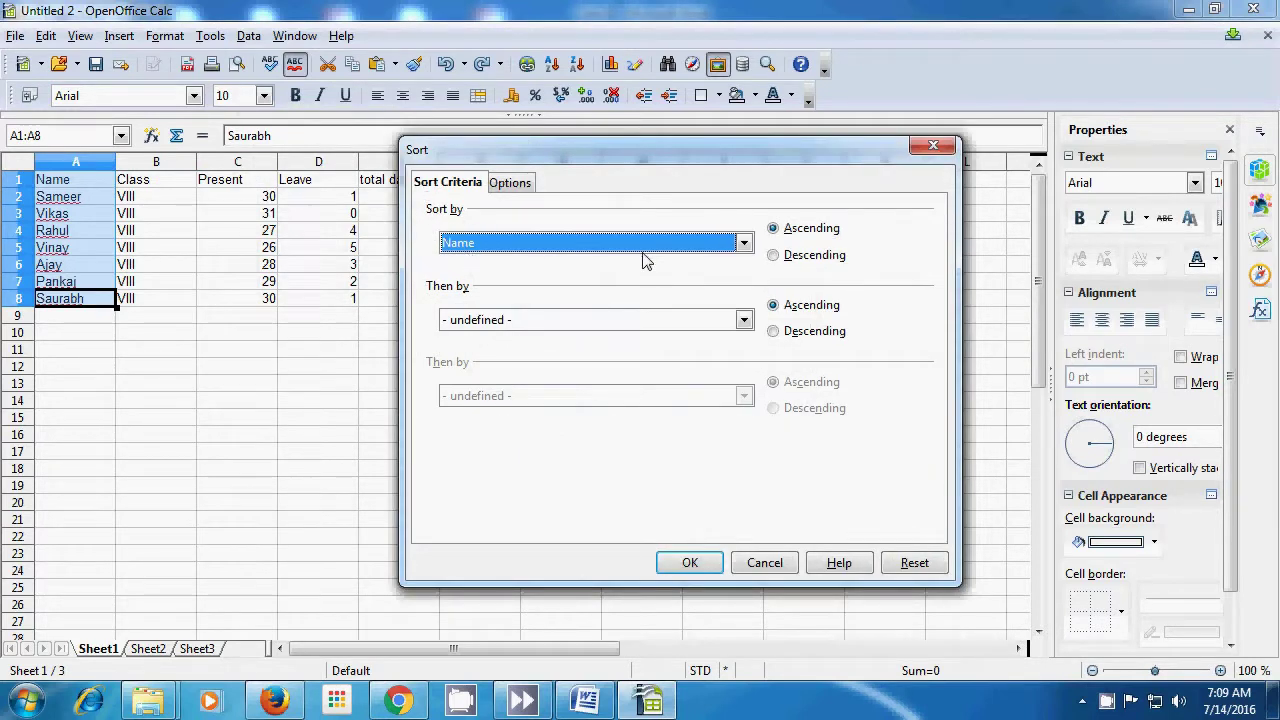
pyautogui.click(744, 246)
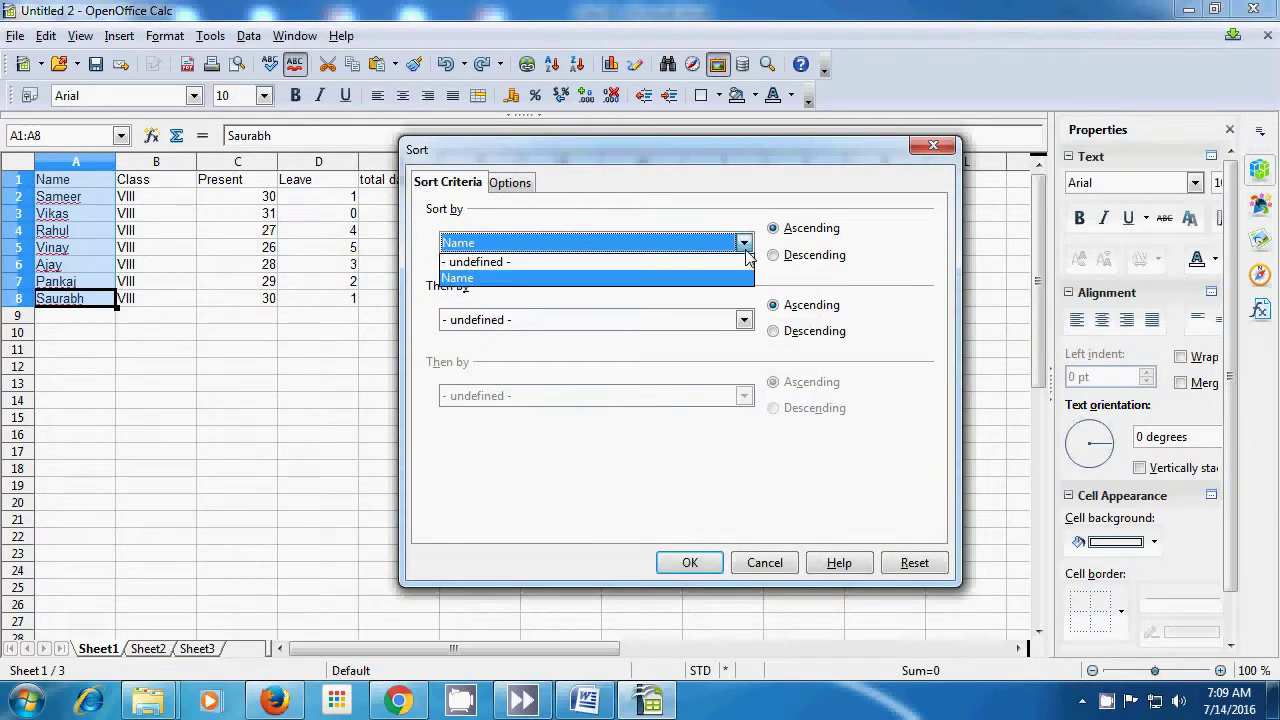
pyautogui.click(617, 279)
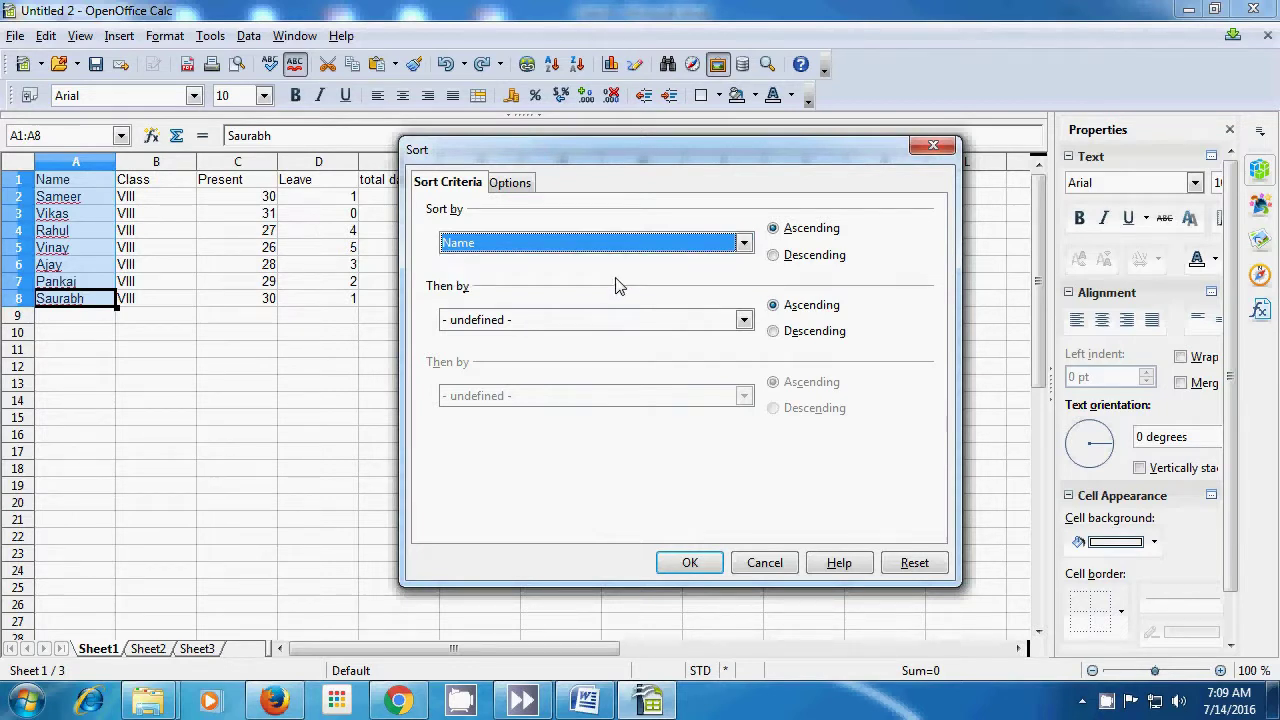
pyautogui.click(774, 256)
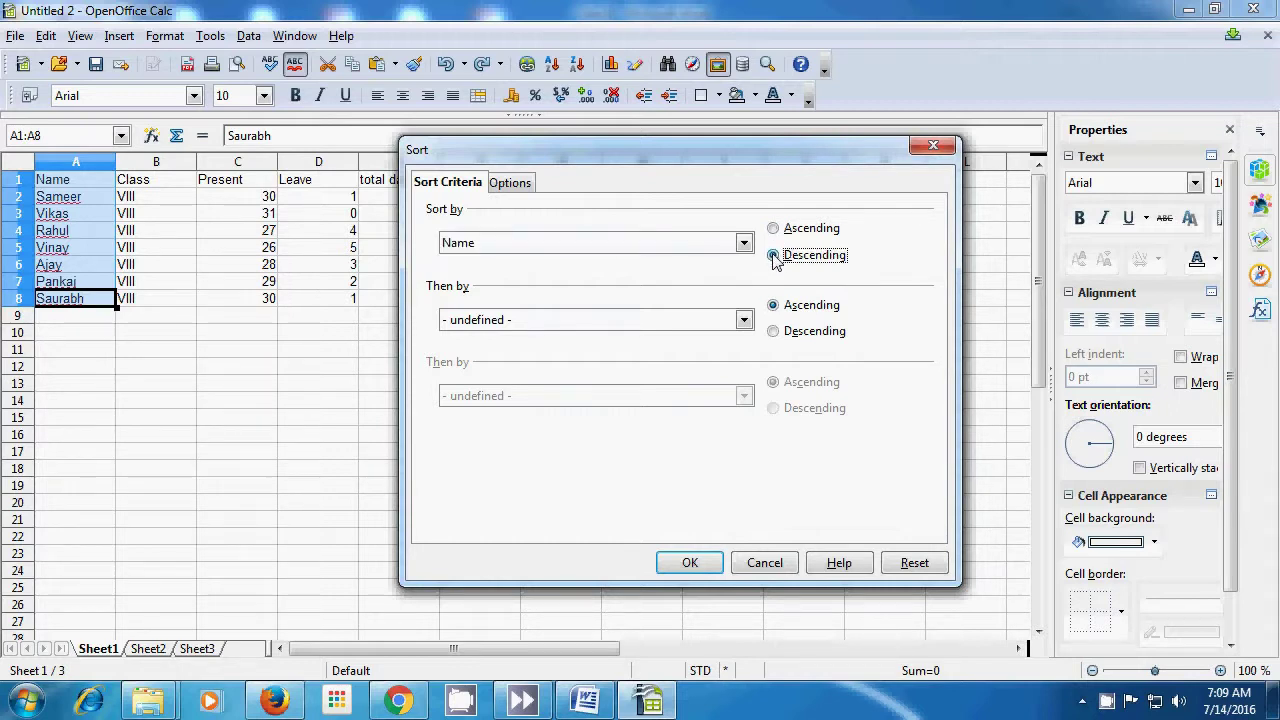
pyautogui.click(774, 229)
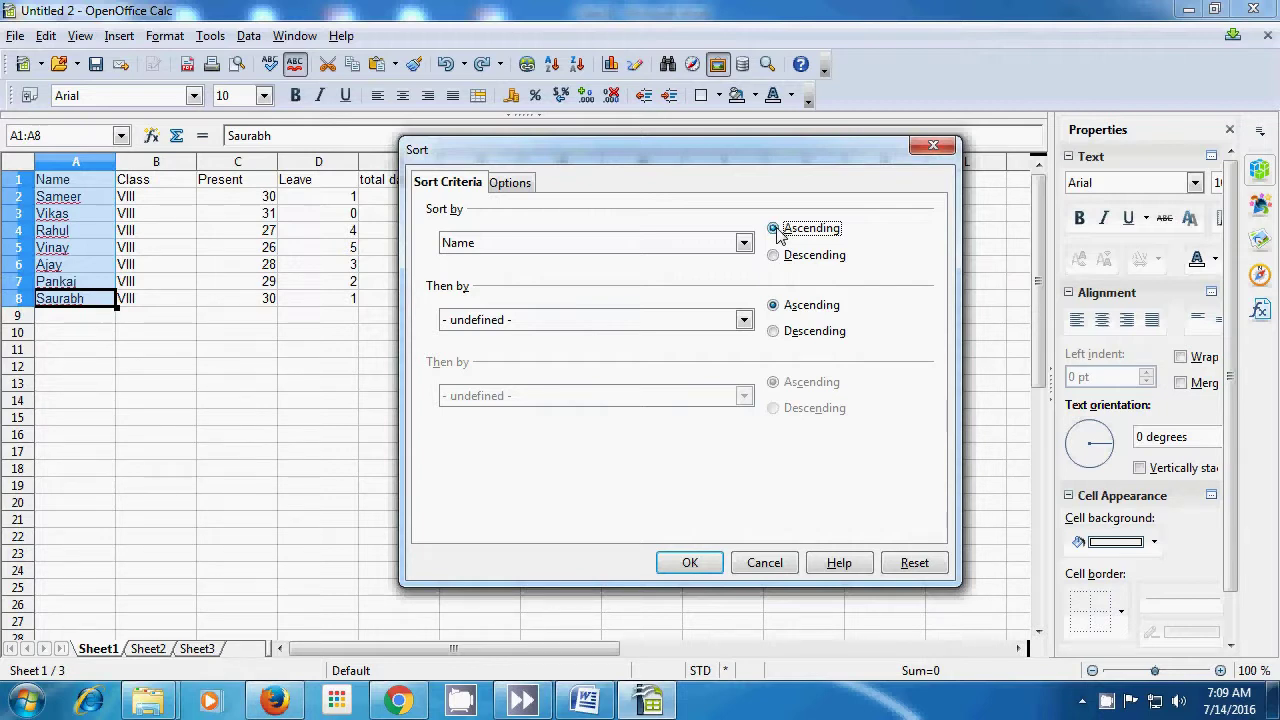
pyautogui.click(686, 566)
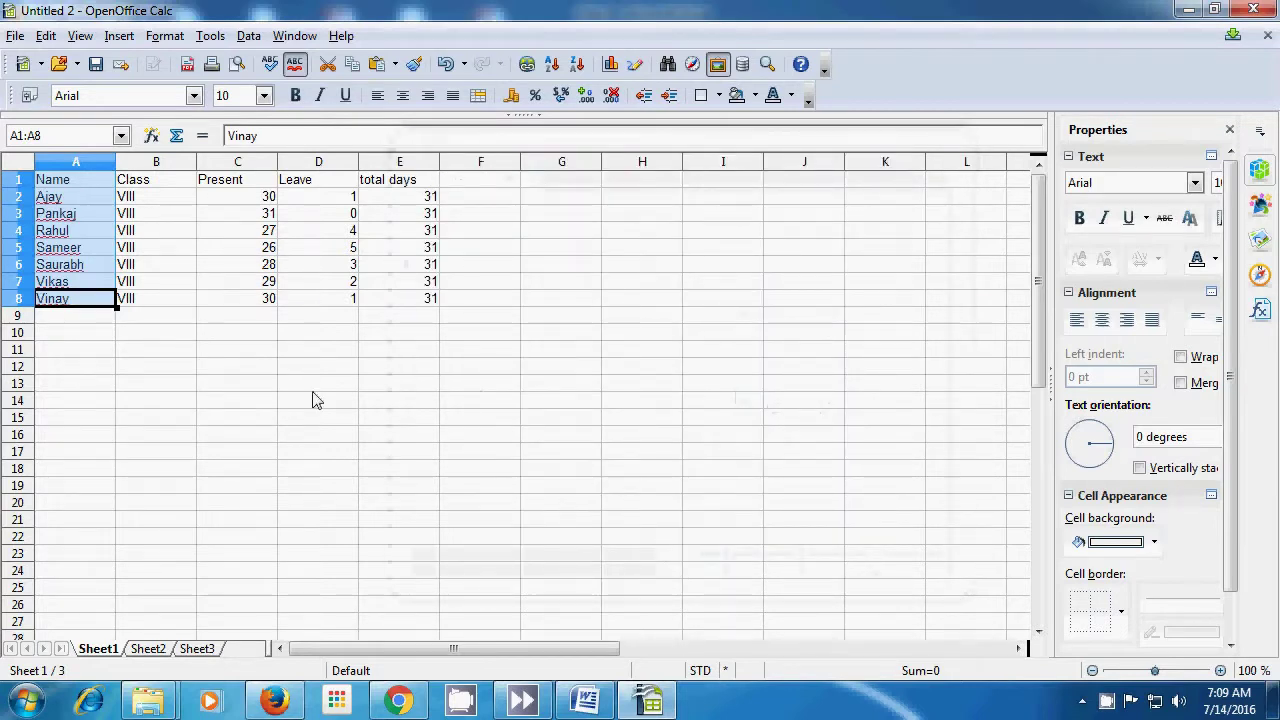
pyautogui.click(207, 365)
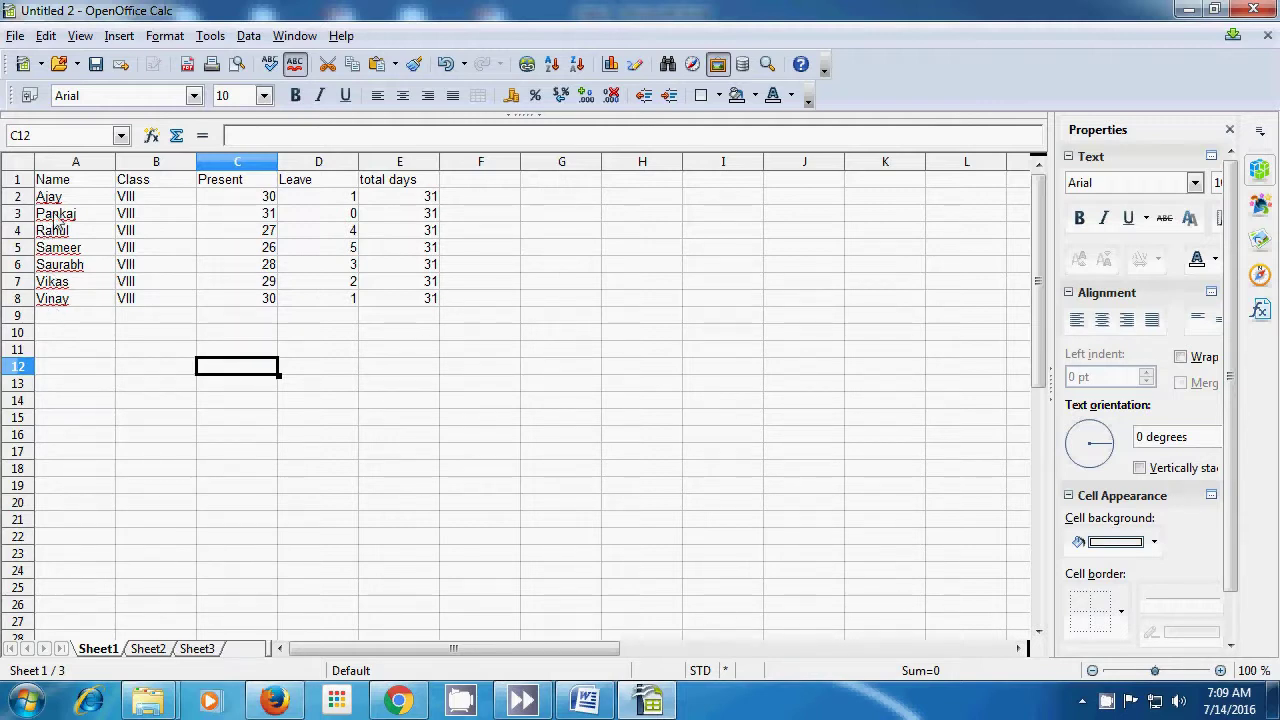
# Step: Sort only the Name column, cells A1:A8, by Name in descending order without extending the selection
pyautogui.moveTo(66, 183); pyautogui.dragTo(57, 303)
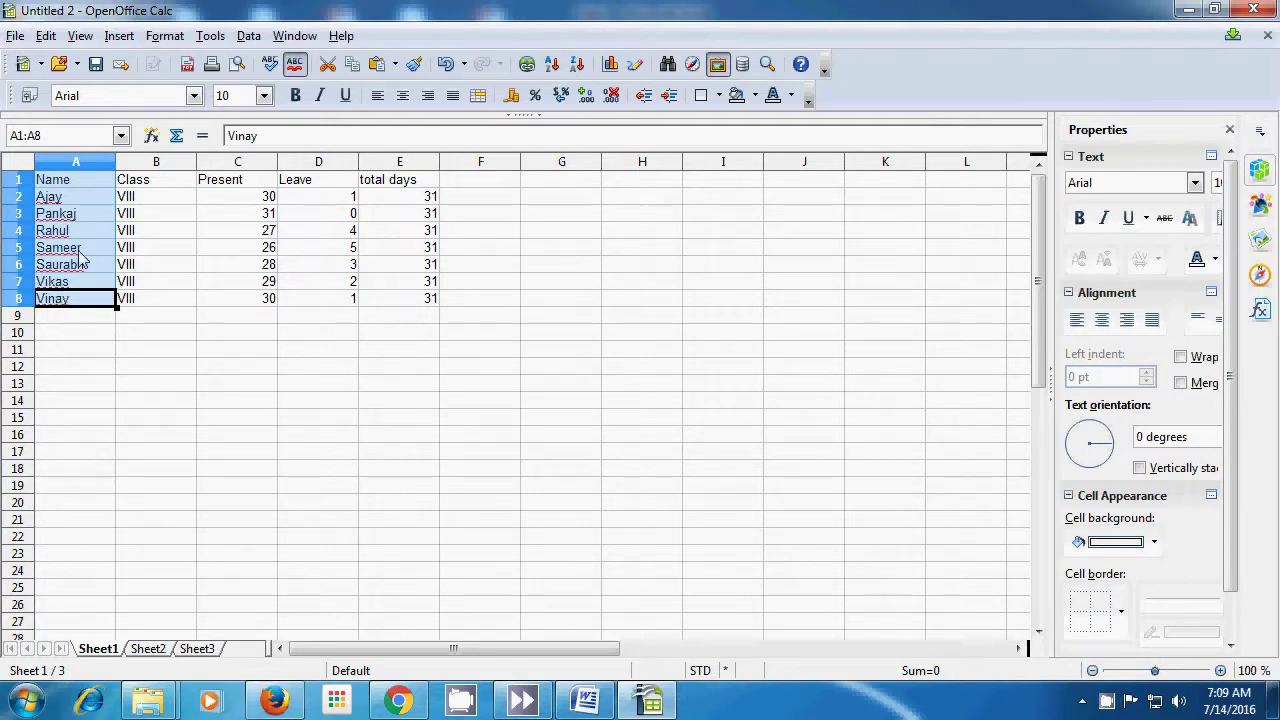
pyautogui.click(247, 40)
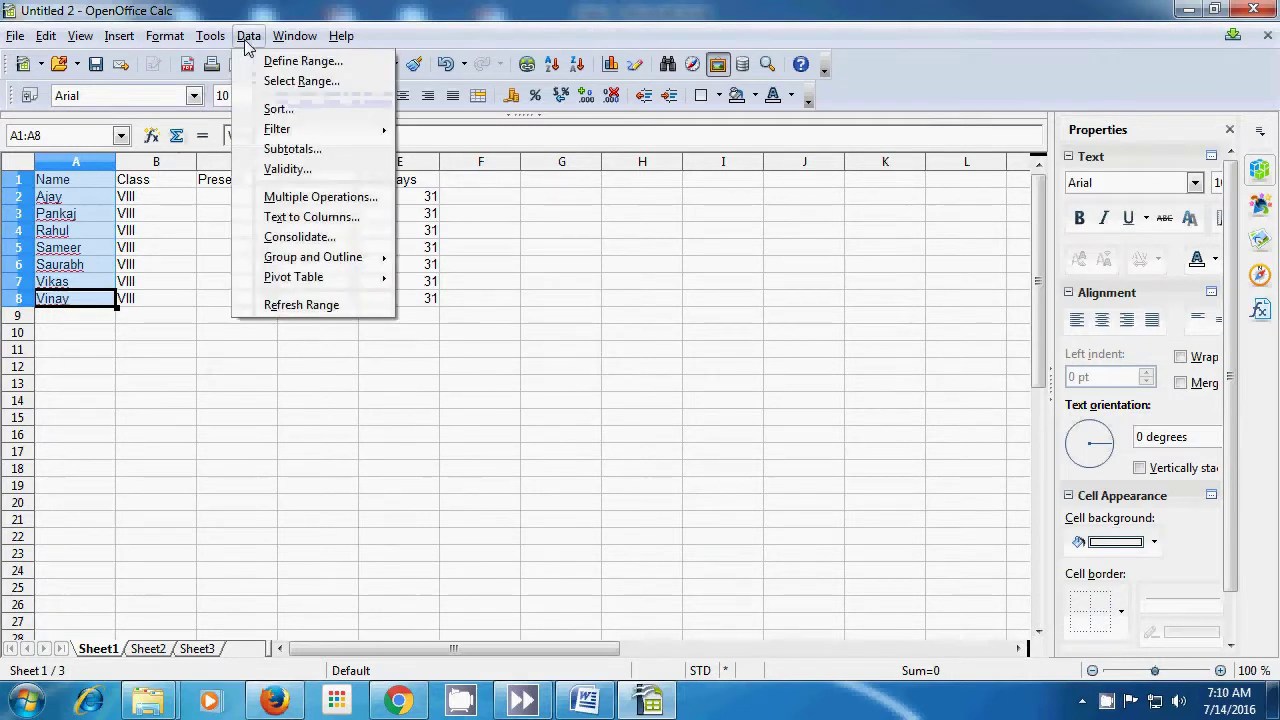
pyautogui.click(278, 110)
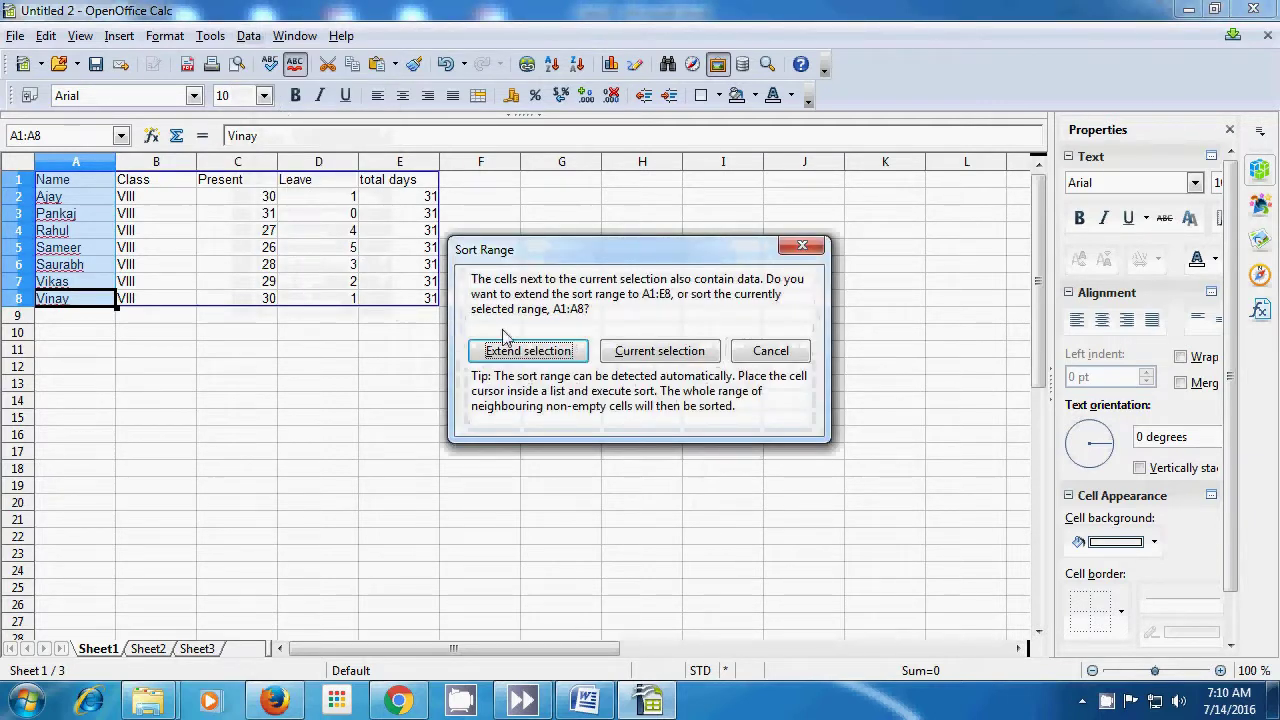
pyautogui.click(645, 358)
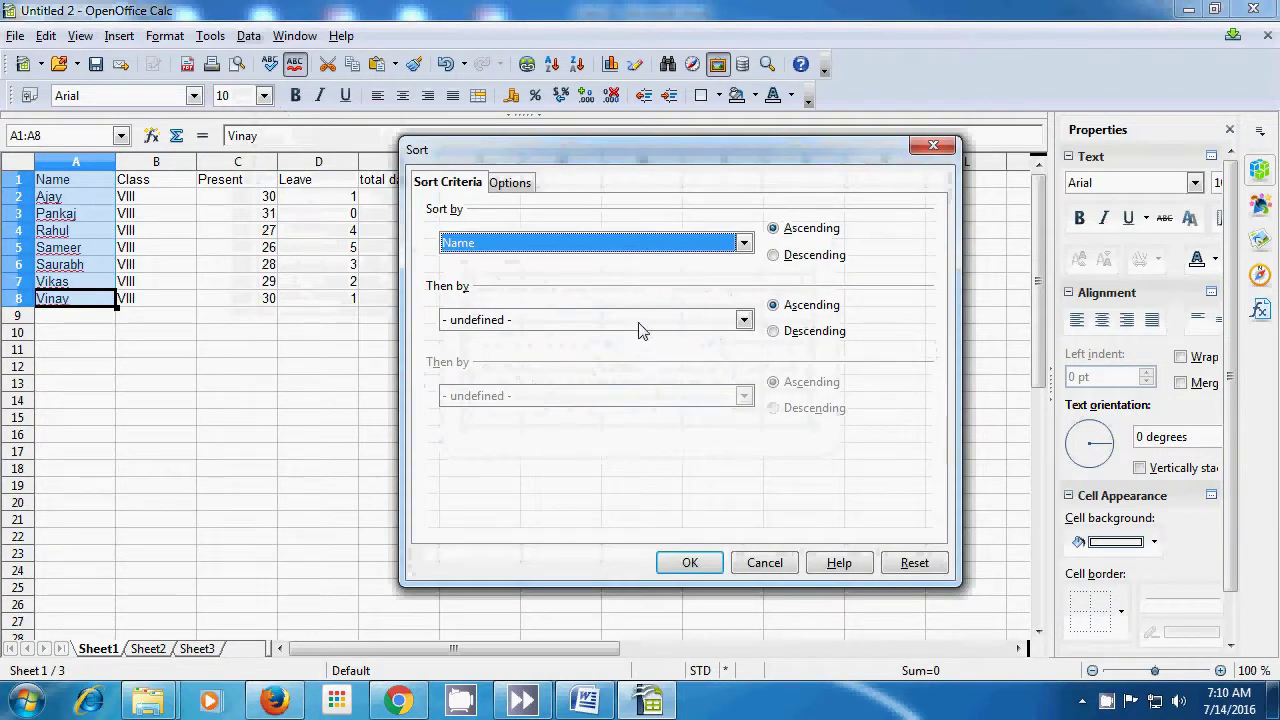
pyautogui.click(776, 258)
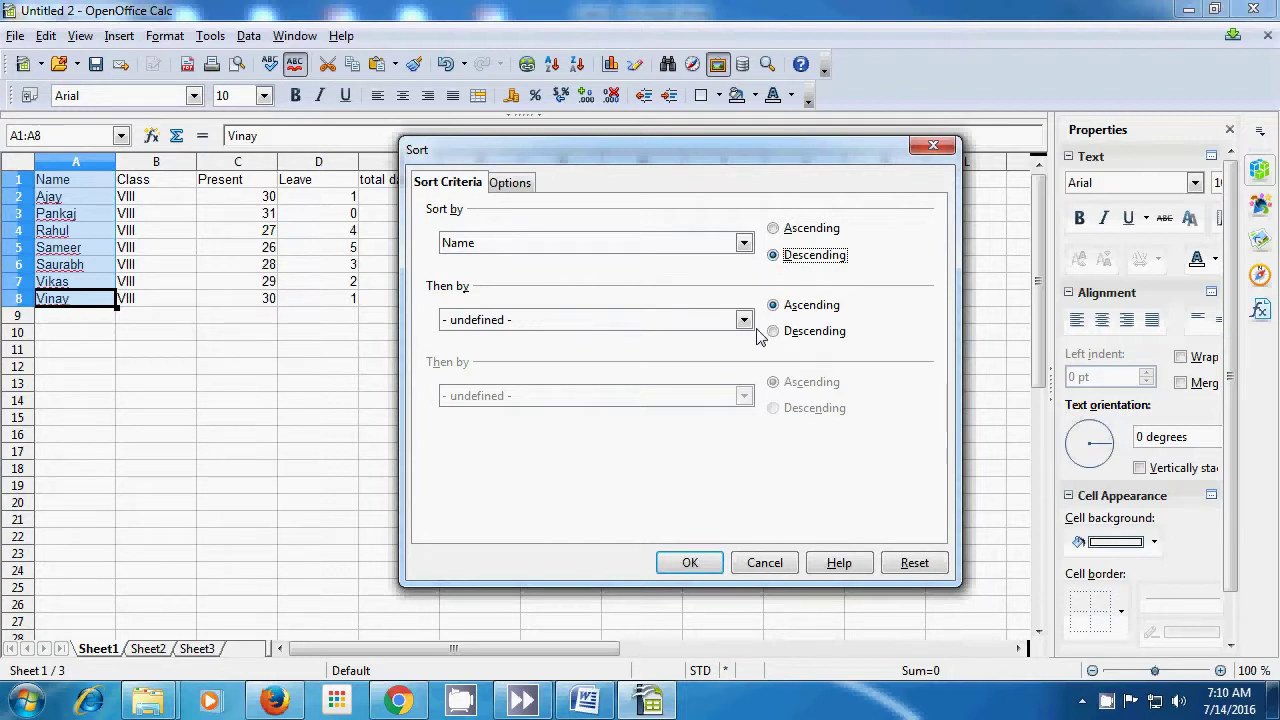
pyautogui.click(695, 564)
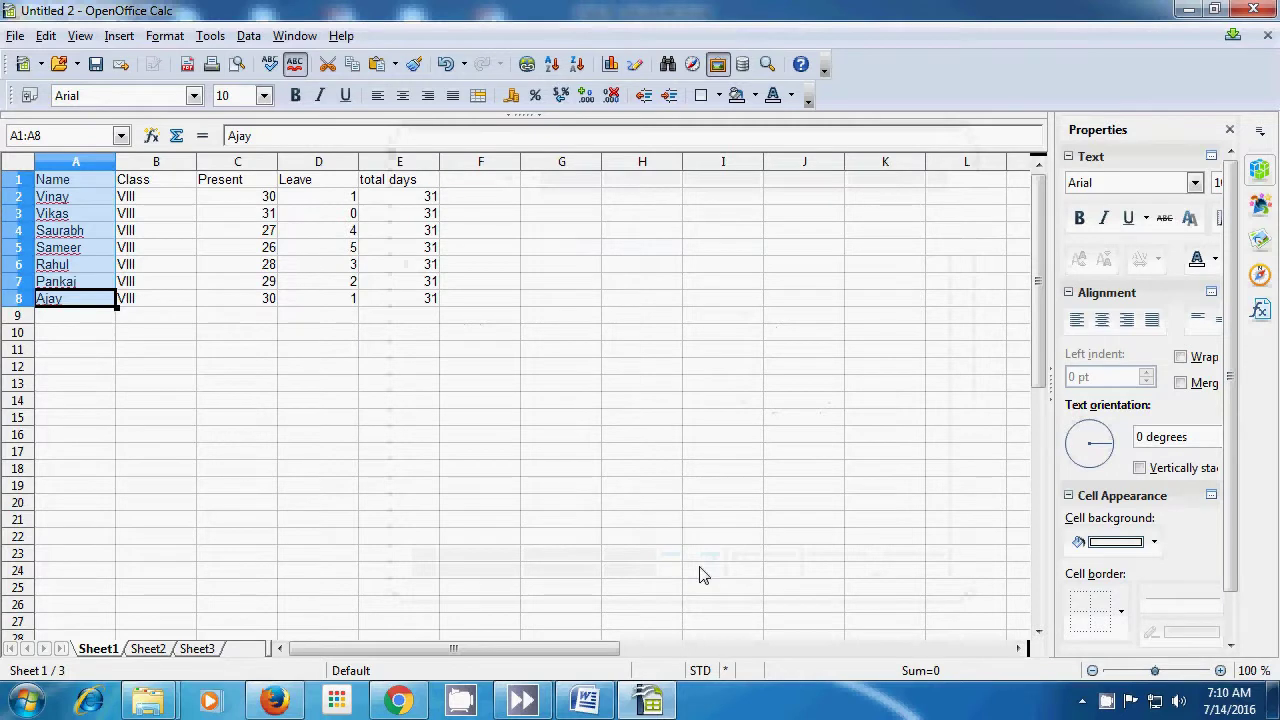
pyautogui.click(700, 575)
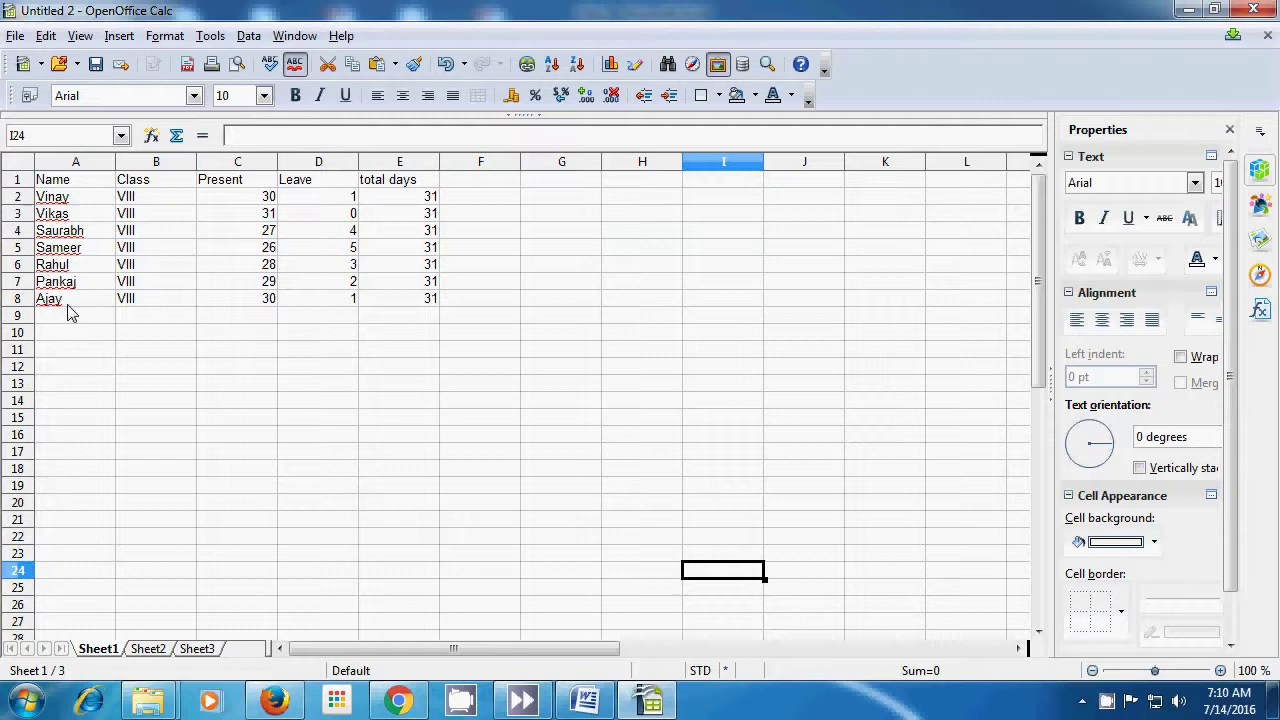
# Step: Sort only the Present column, cells C1:C8, by Present in descending order without extending the selection
pyautogui.click(226, 188)
pyautogui.moveTo(226, 188); pyautogui.dragTo(236, 304)
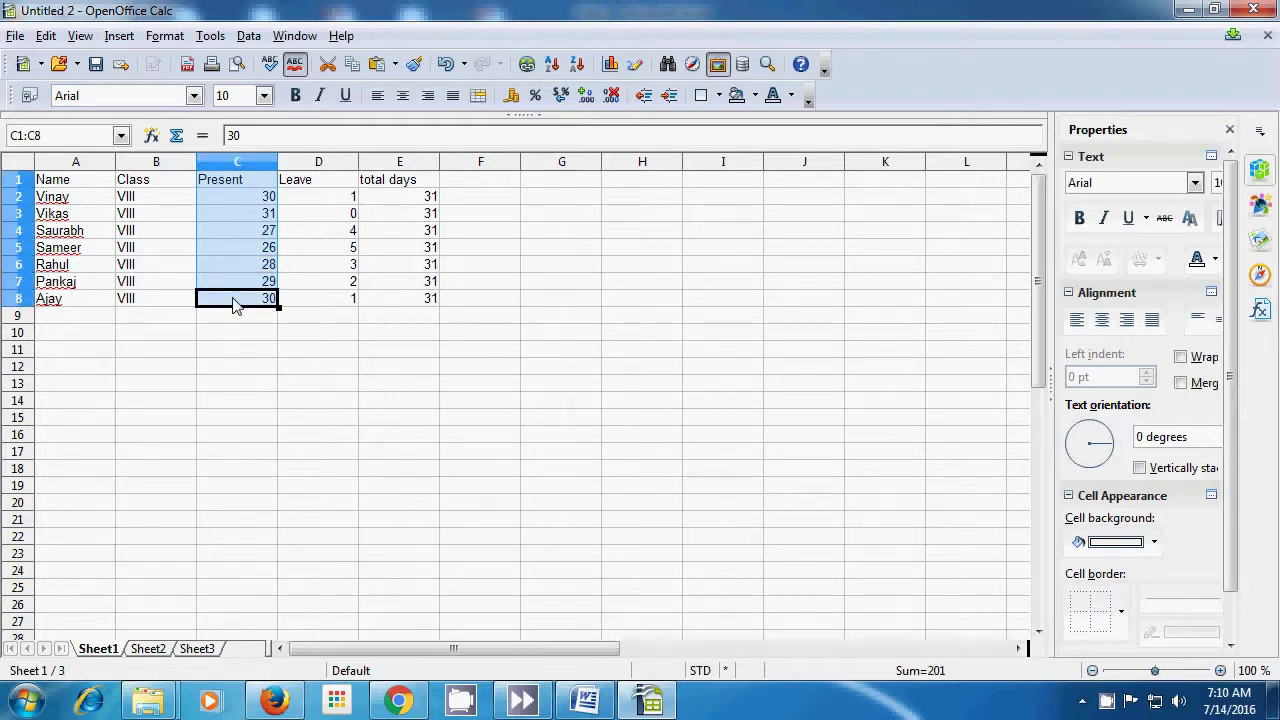
pyautogui.click(249, 38)
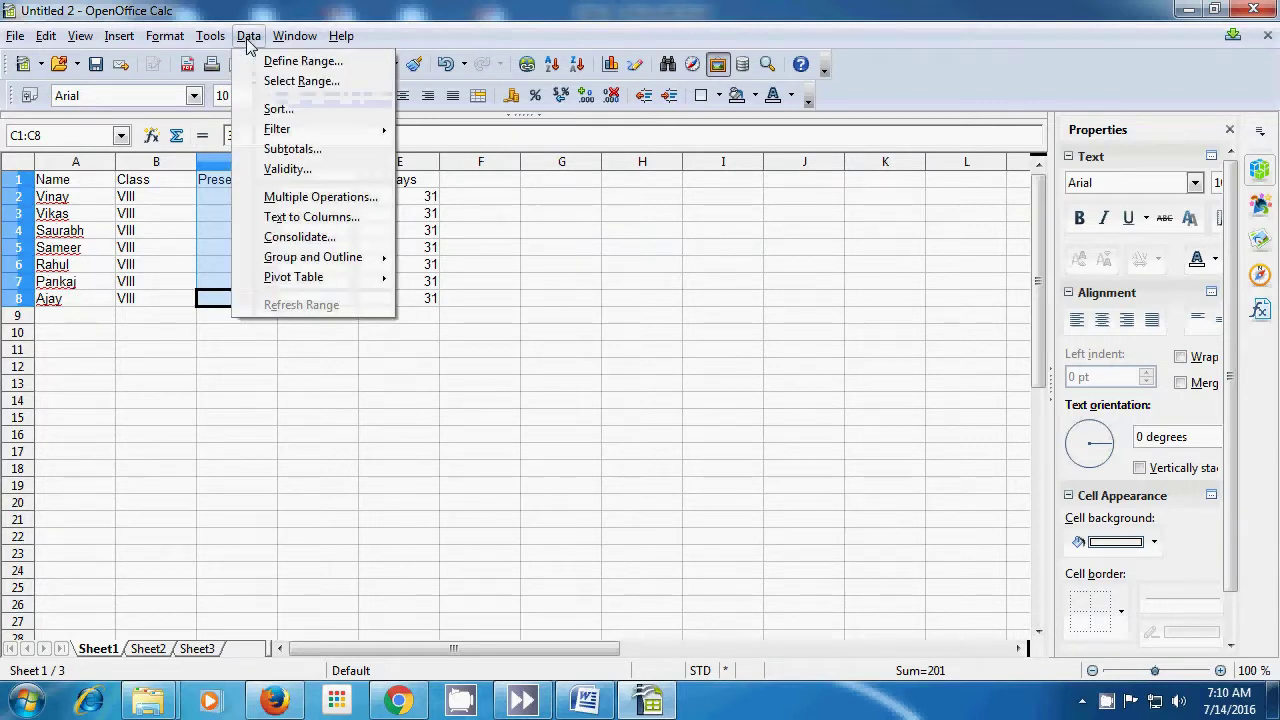
pyautogui.click(279, 110)
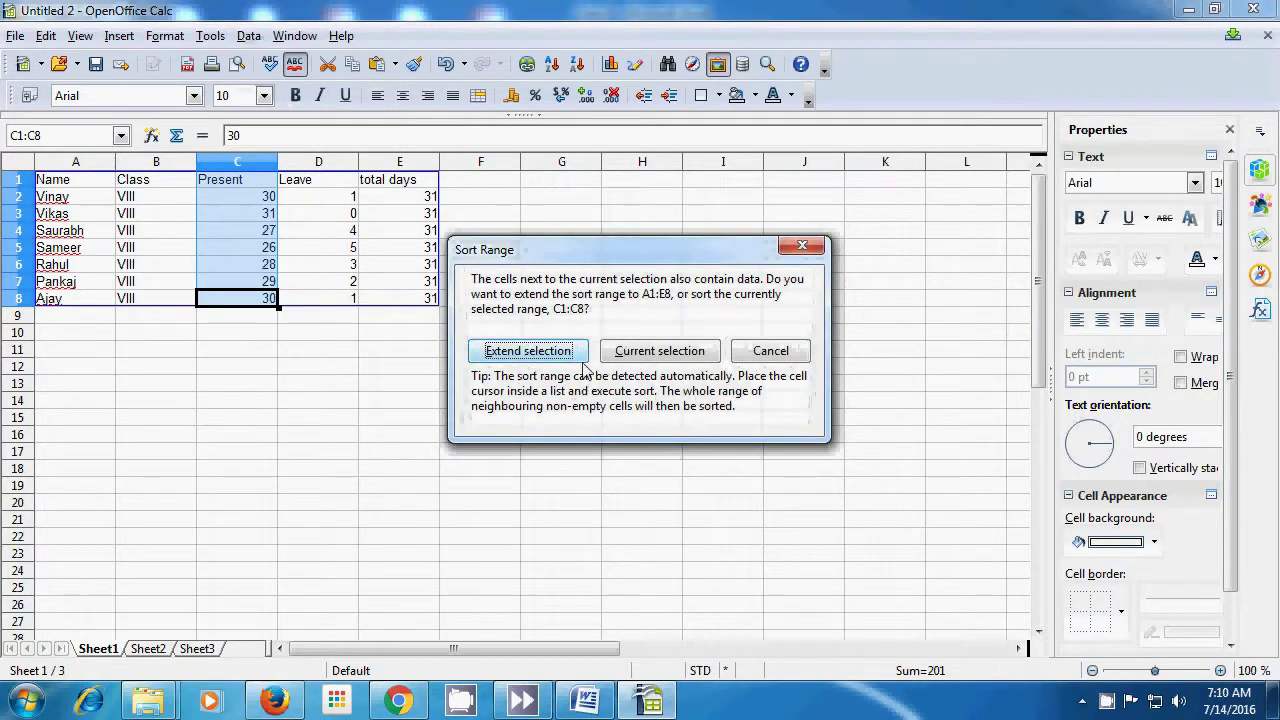
pyautogui.click(643, 356)
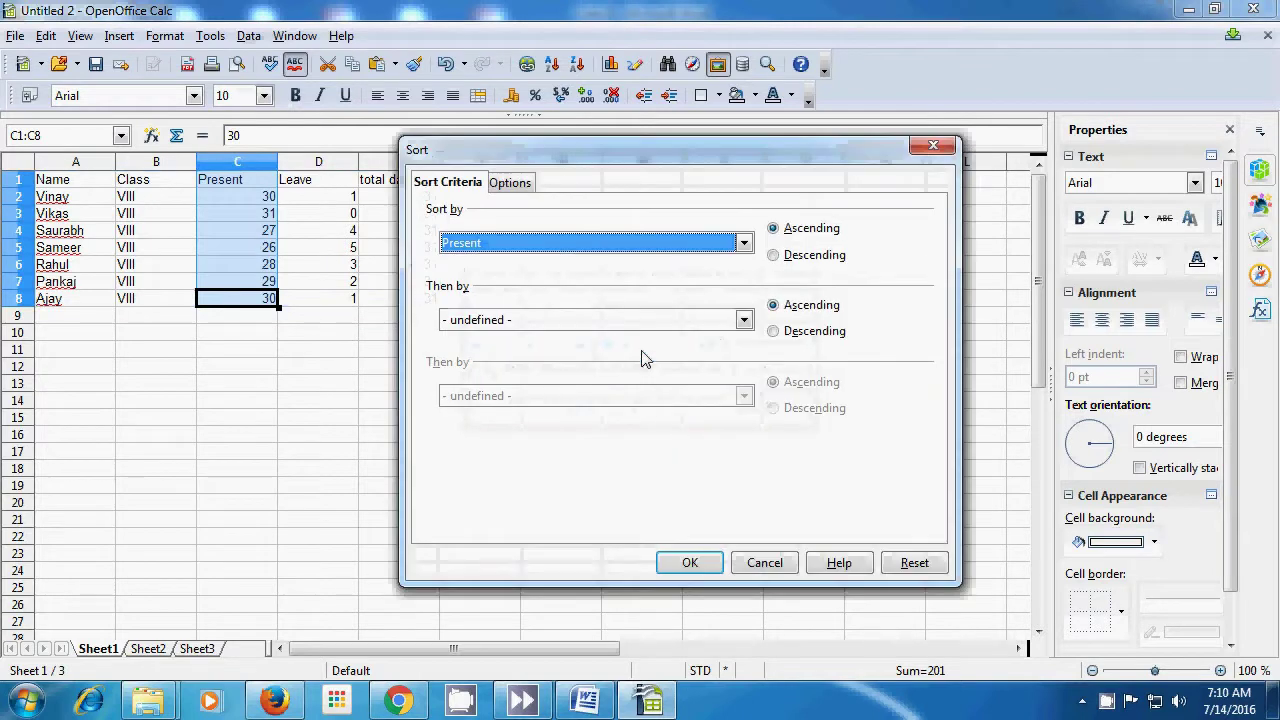
pyautogui.click(744, 243)
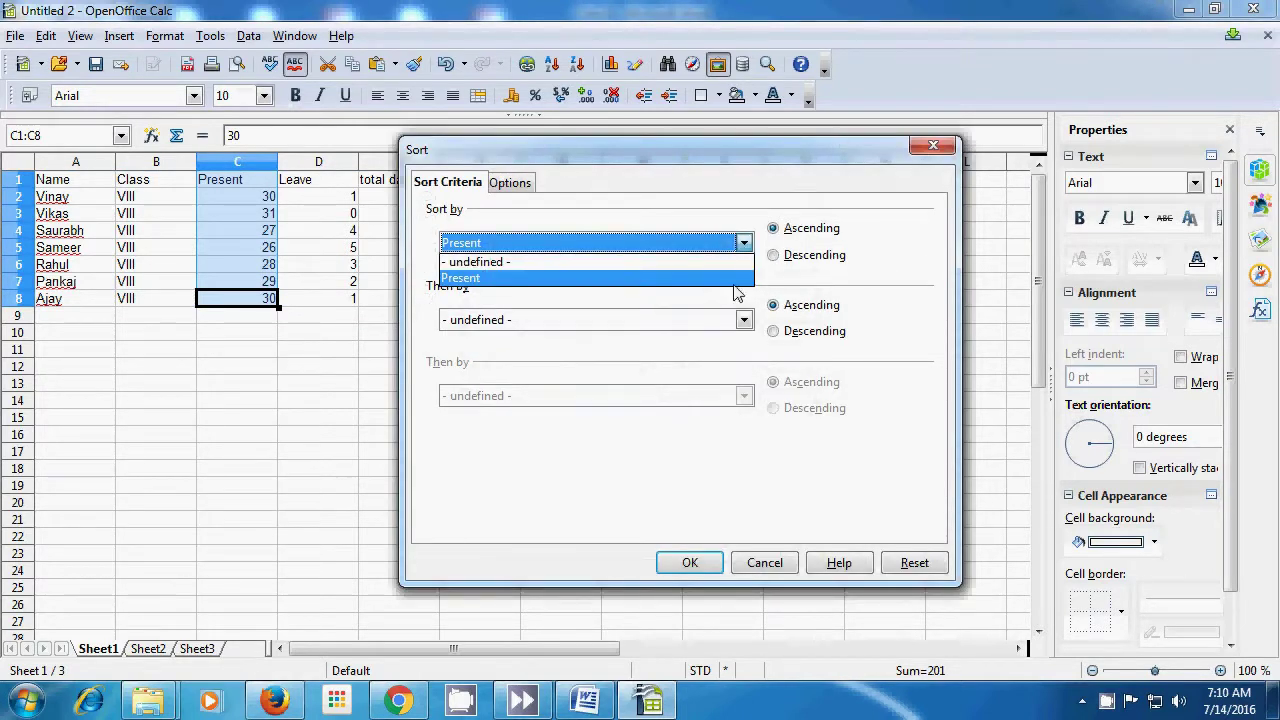
pyautogui.click(637, 282)
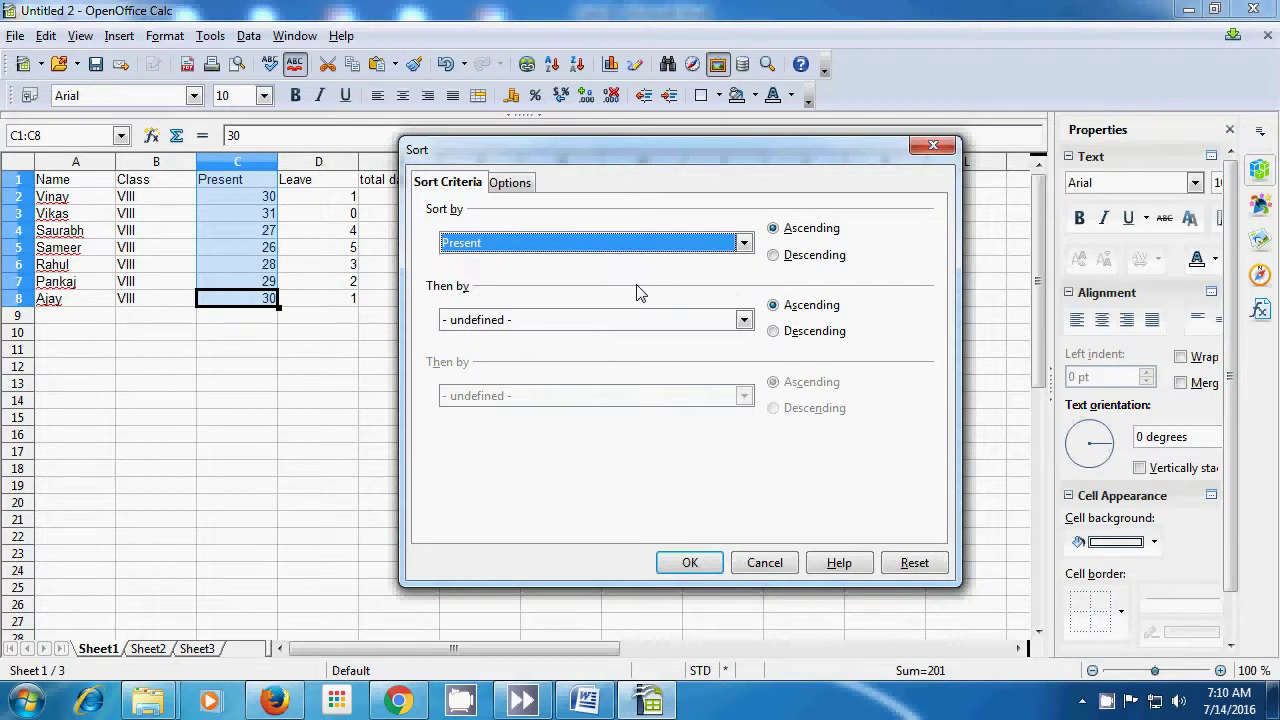
pyautogui.click(509, 185)
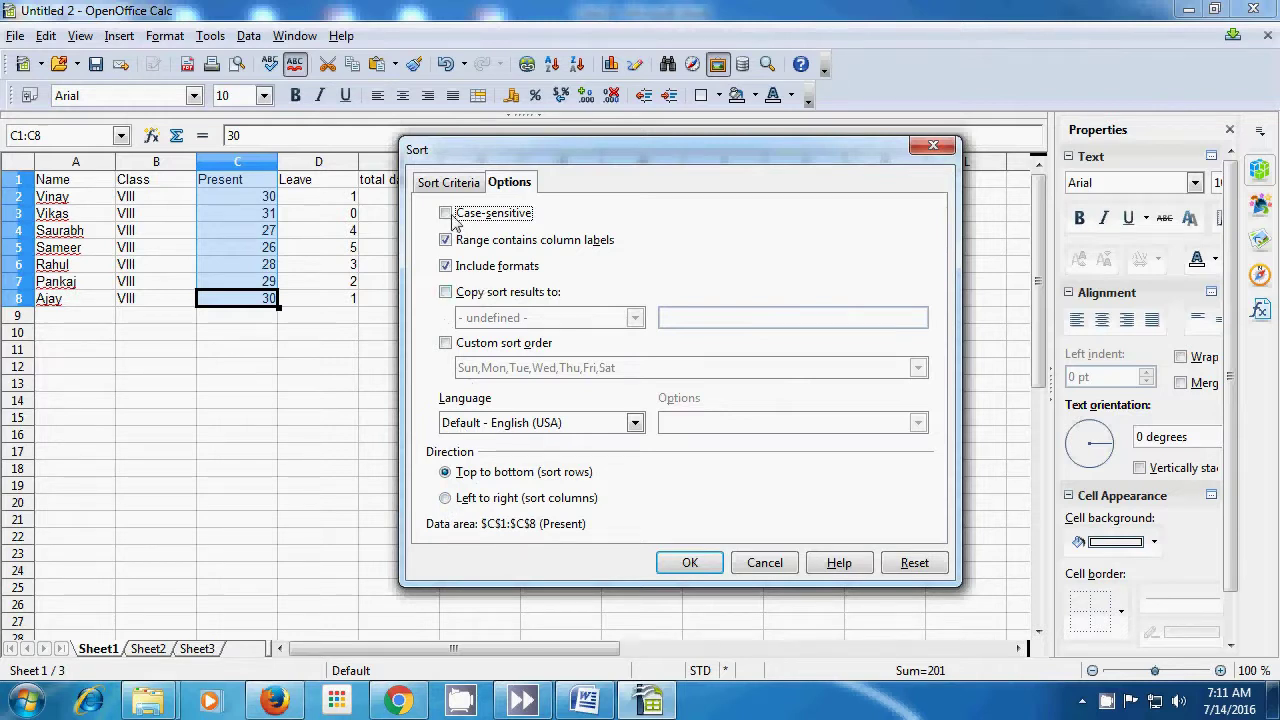
pyautogui.click(440, 185)
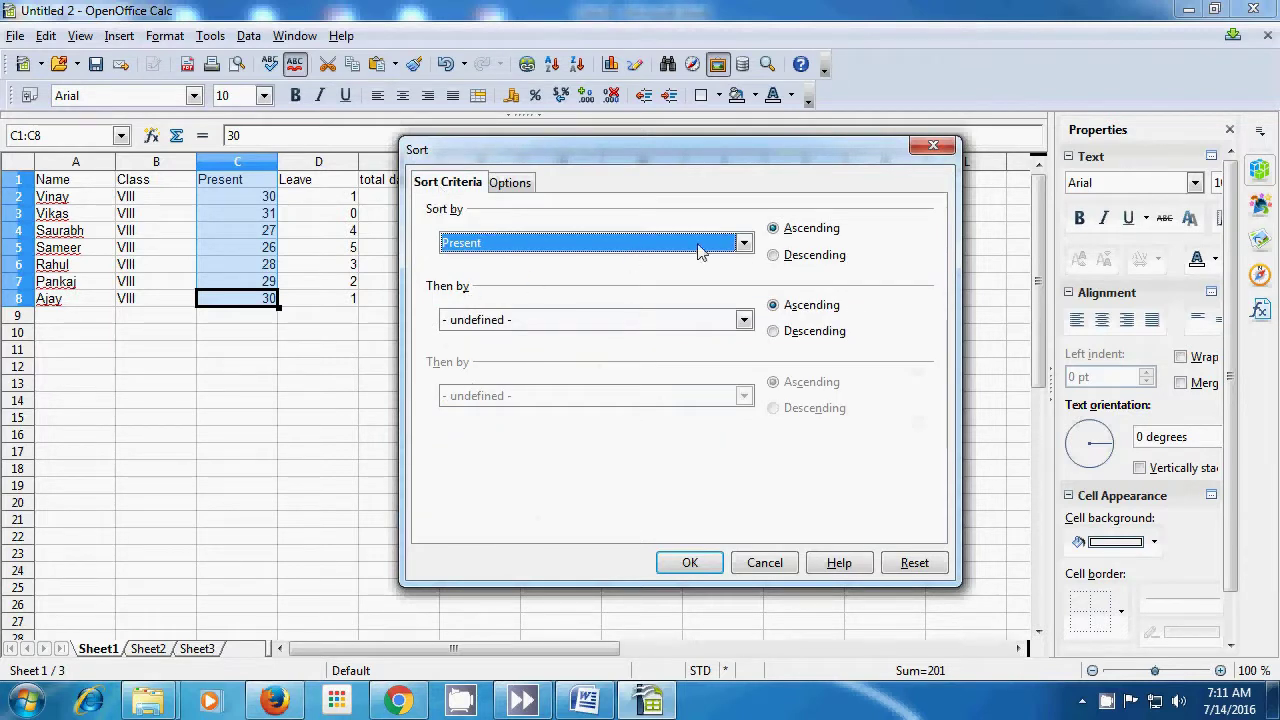
pyautogui.click(776, 258)
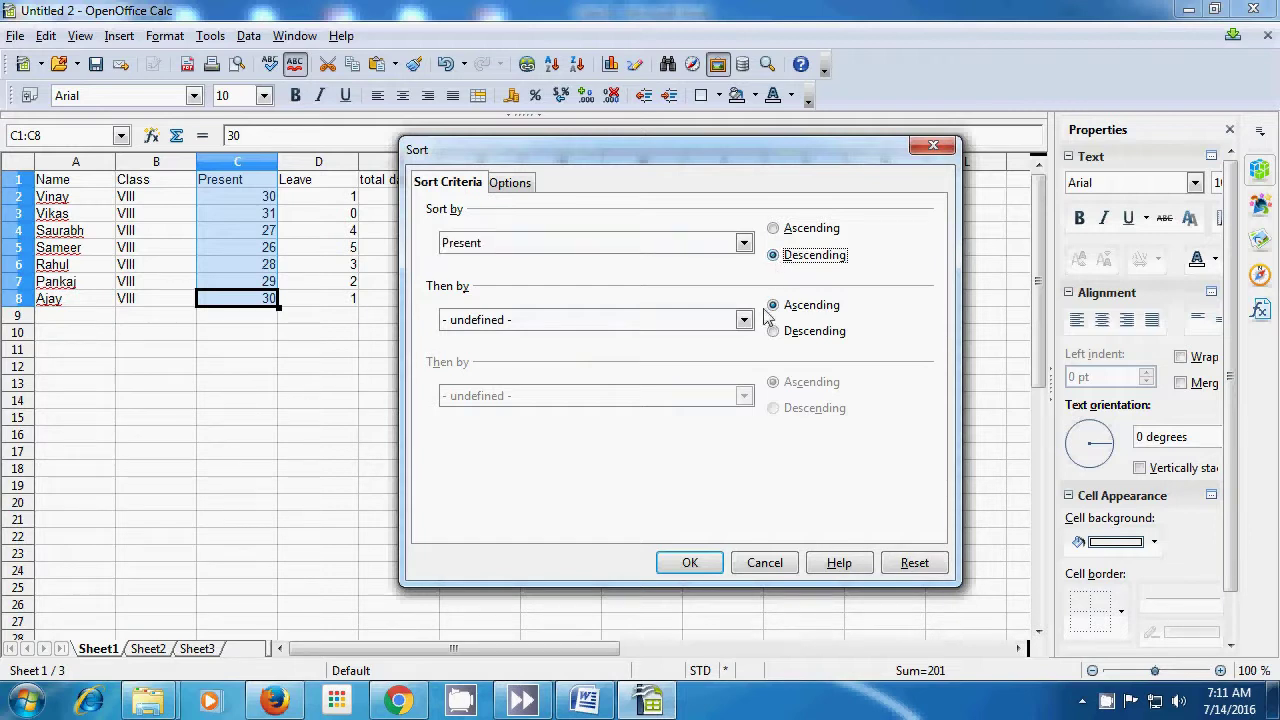
pyautogui.click(692, 563)
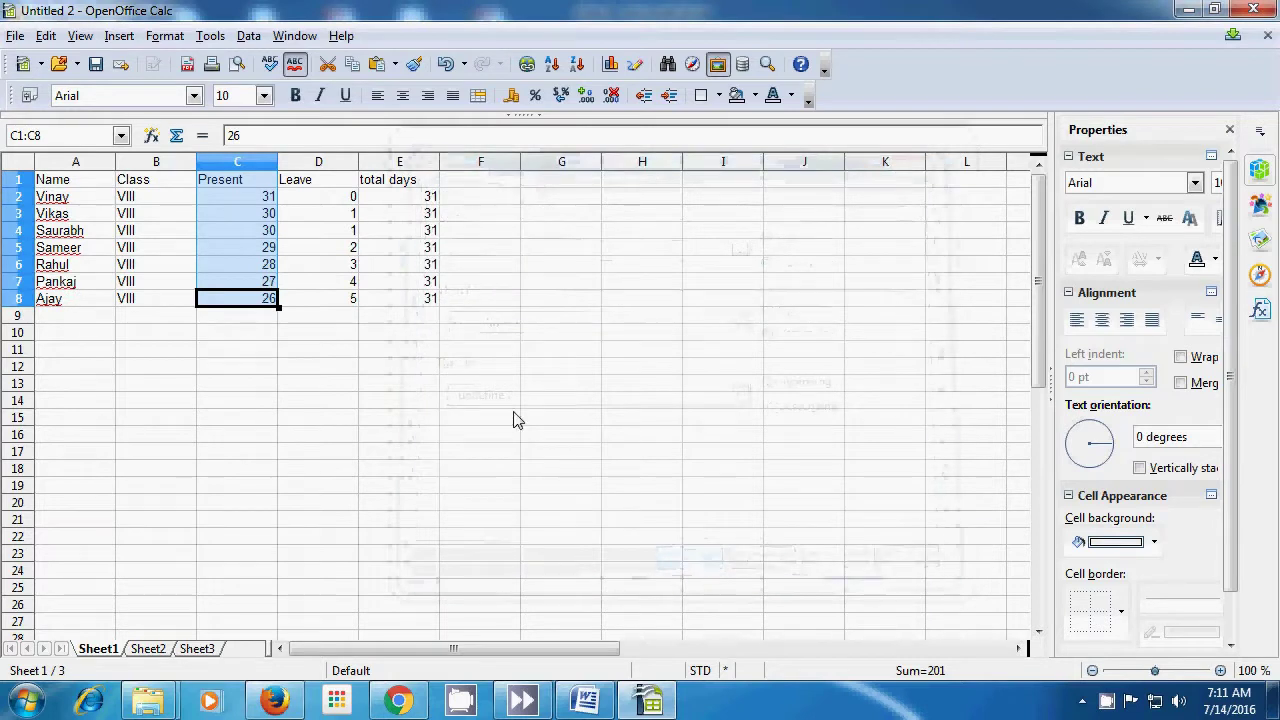
pyautogui.click(514, 420)
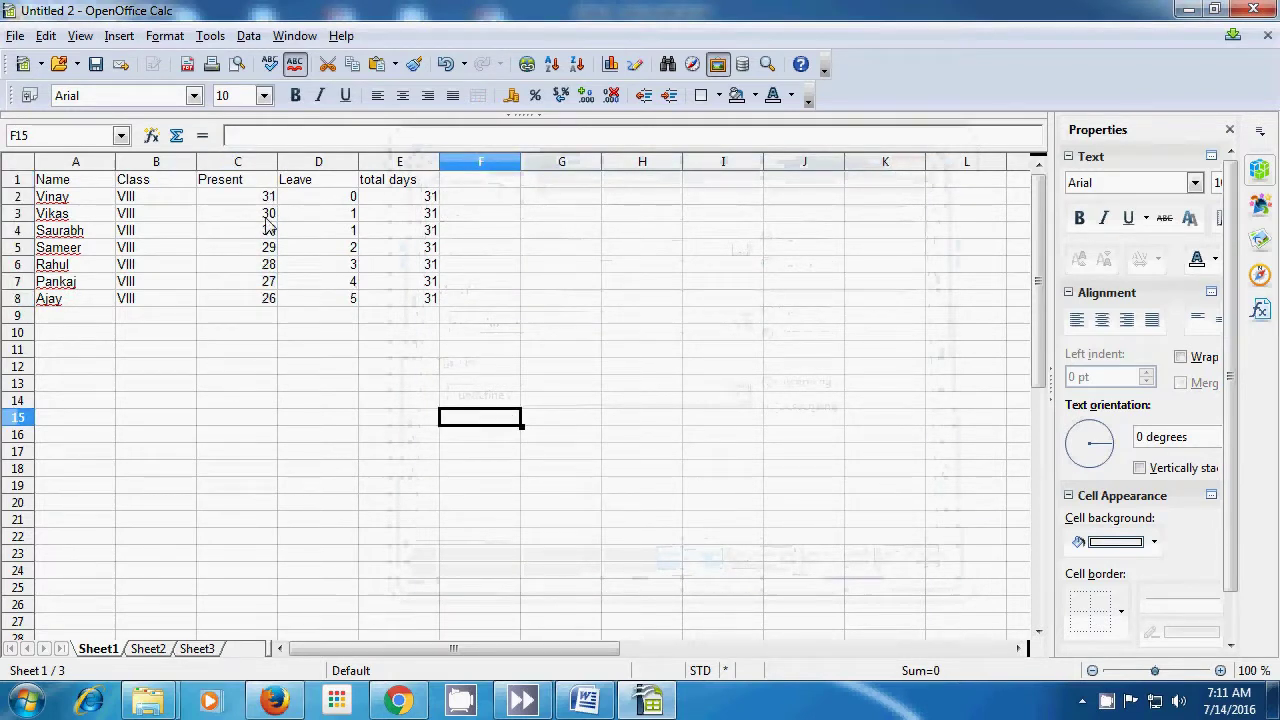
pyautogui.click(272, 302)
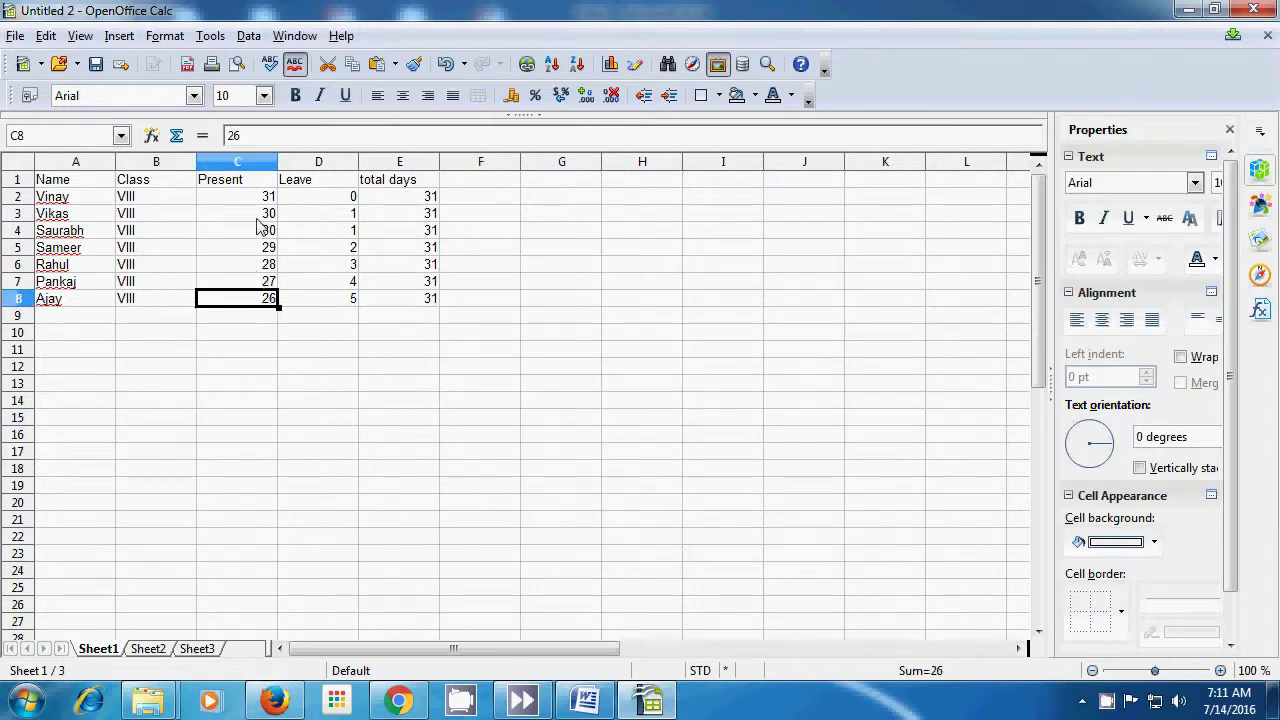
# Step: Sort only the Present column, cells C1:C8, by Present in ascending order without extending the selection
pyautogui.click(255, 184)
pyautogui.moveTo(255, 184); pyautogui.dragTo(265, 302)
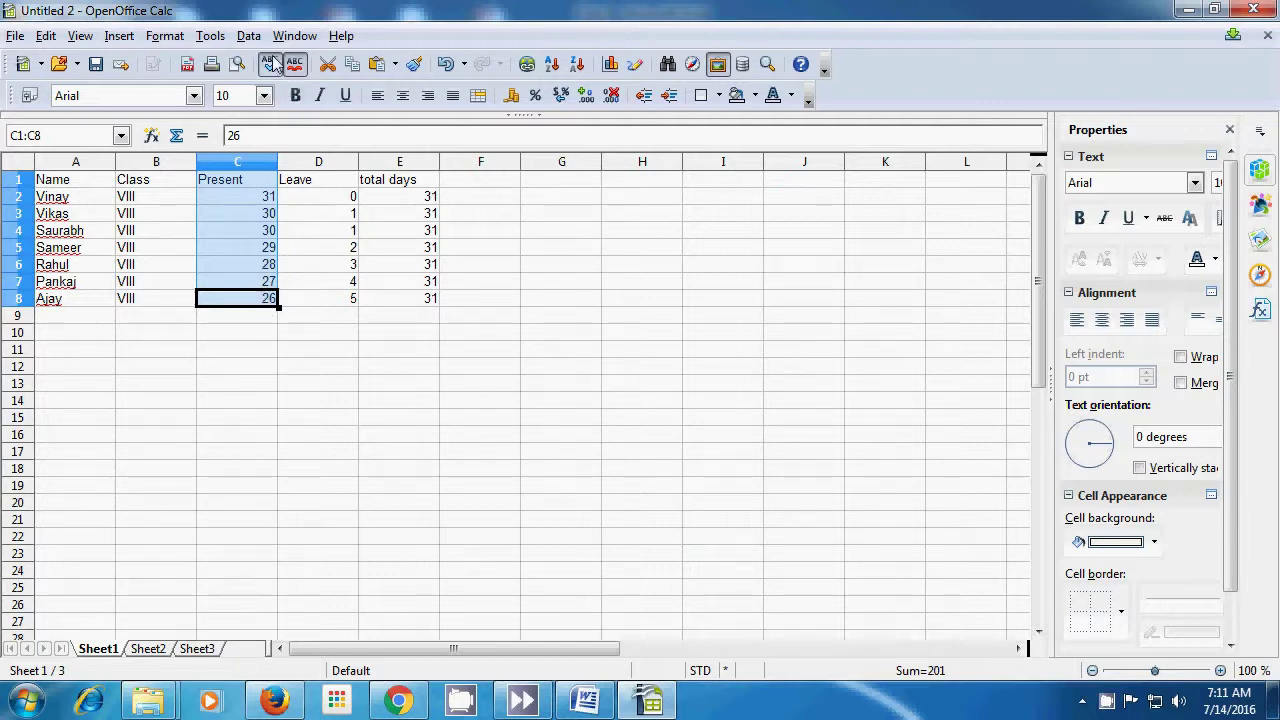
pyautogui.click(249, 36)
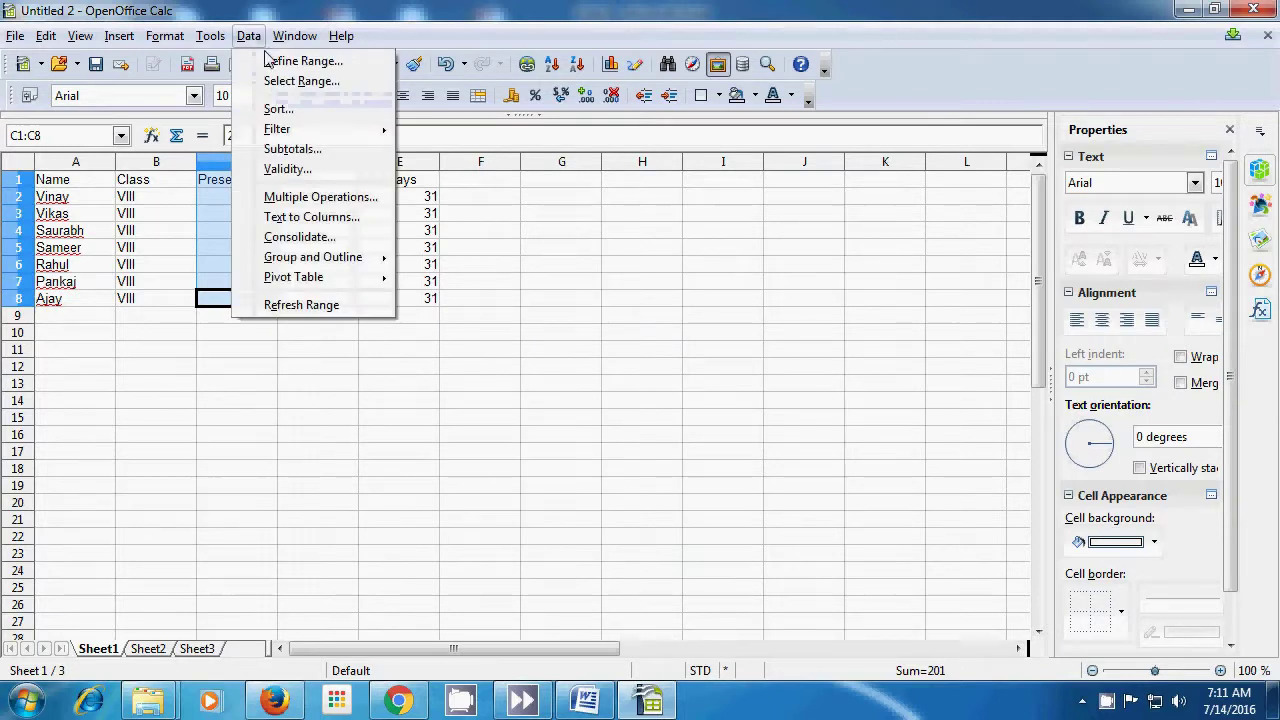
pyautogui.click(278, 109)
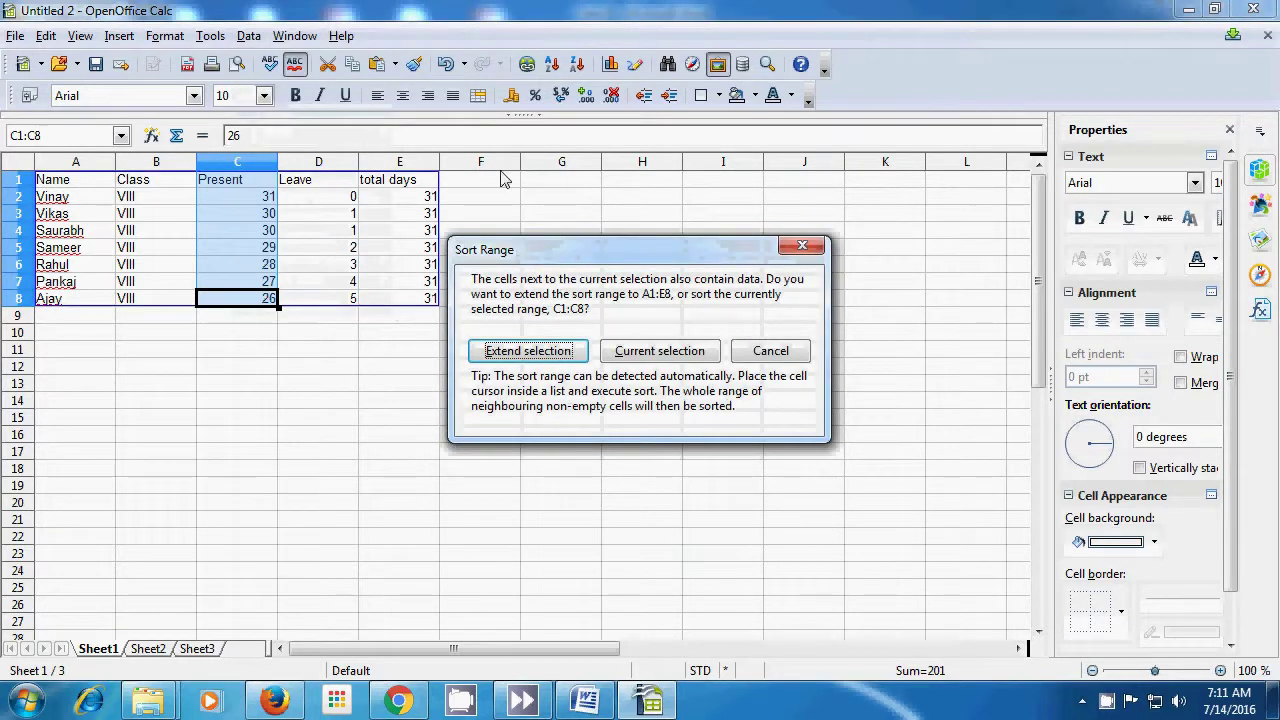
pyautogui.click(664, 351)
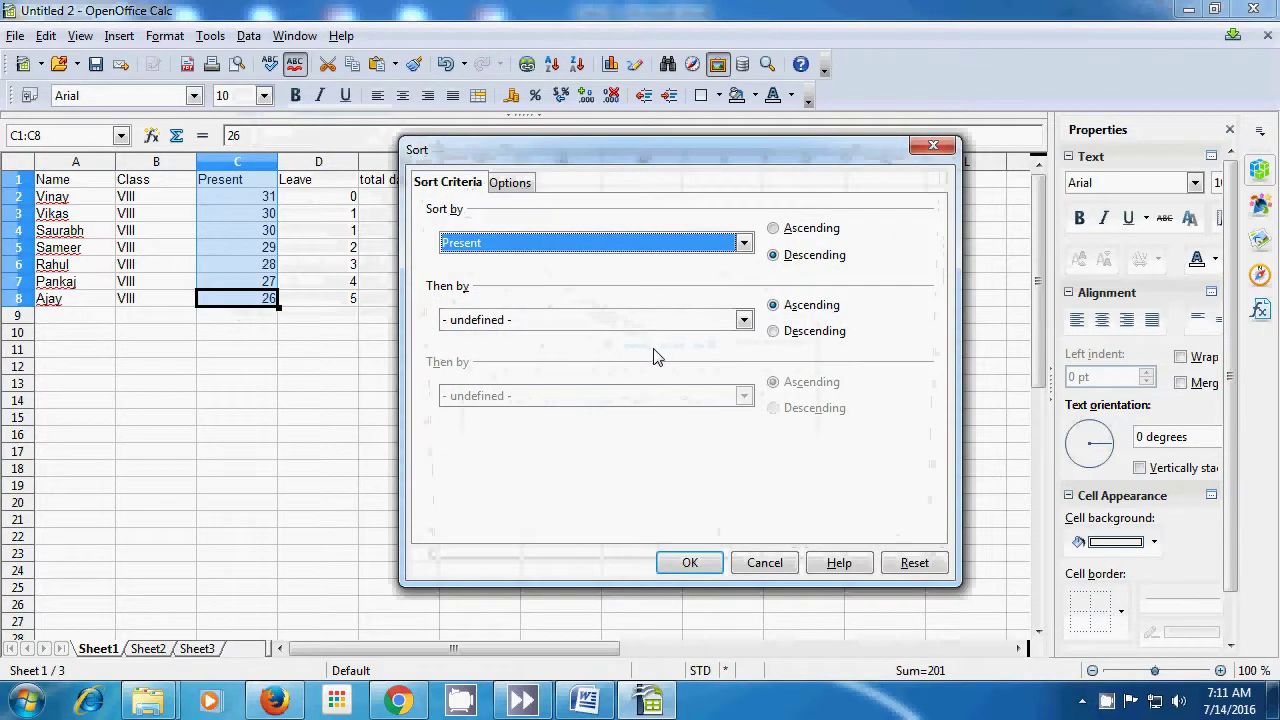
pyautogui.click(775, 229)
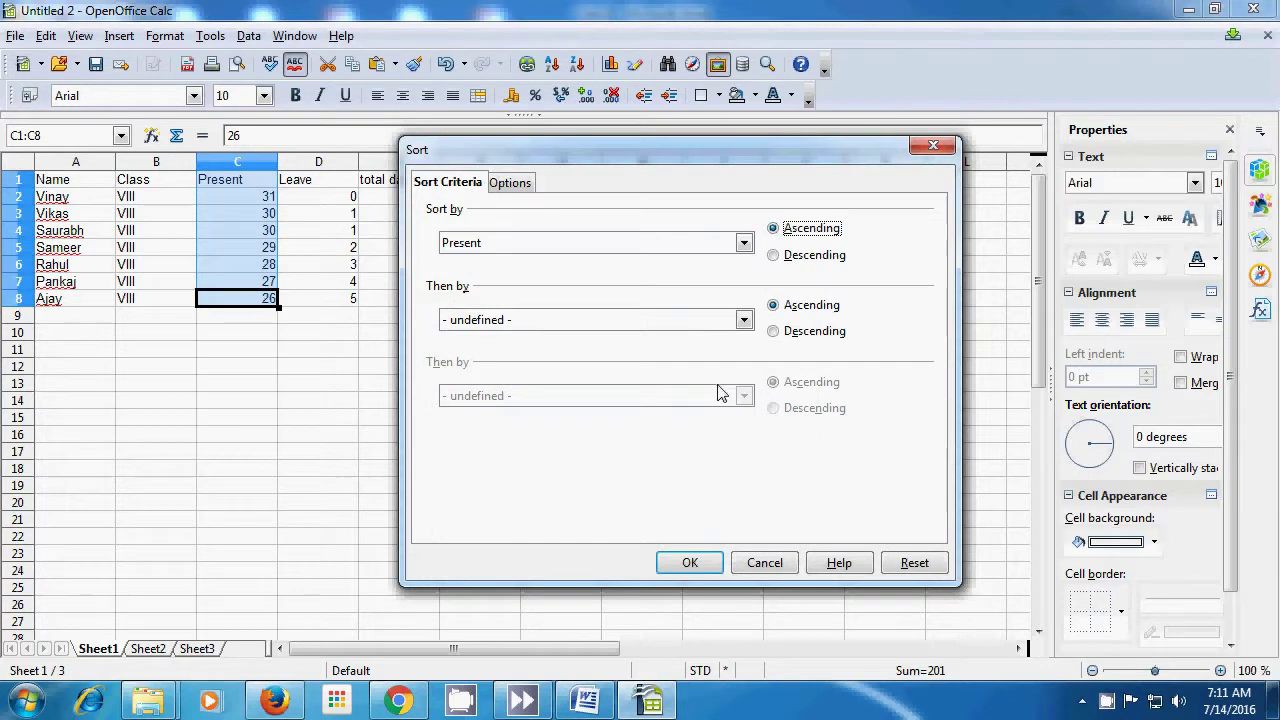
pyautogui.click(690, 563)
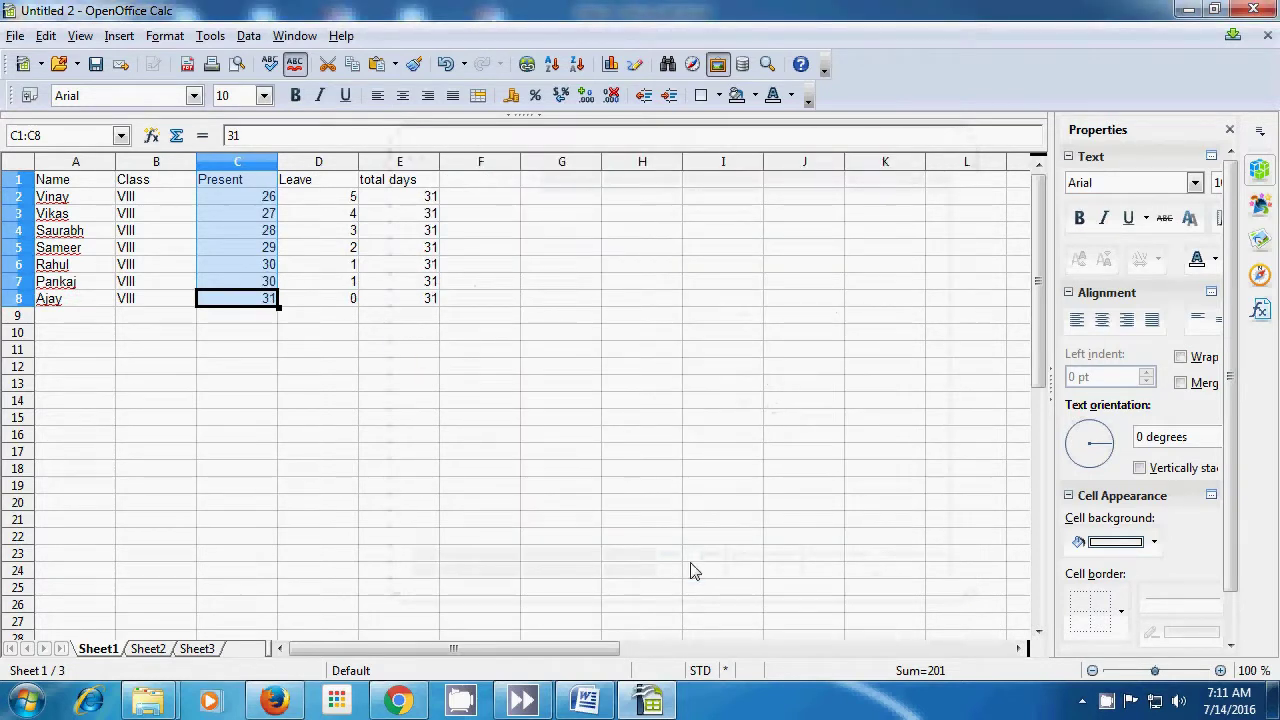
pyautogui.click(695, 571)
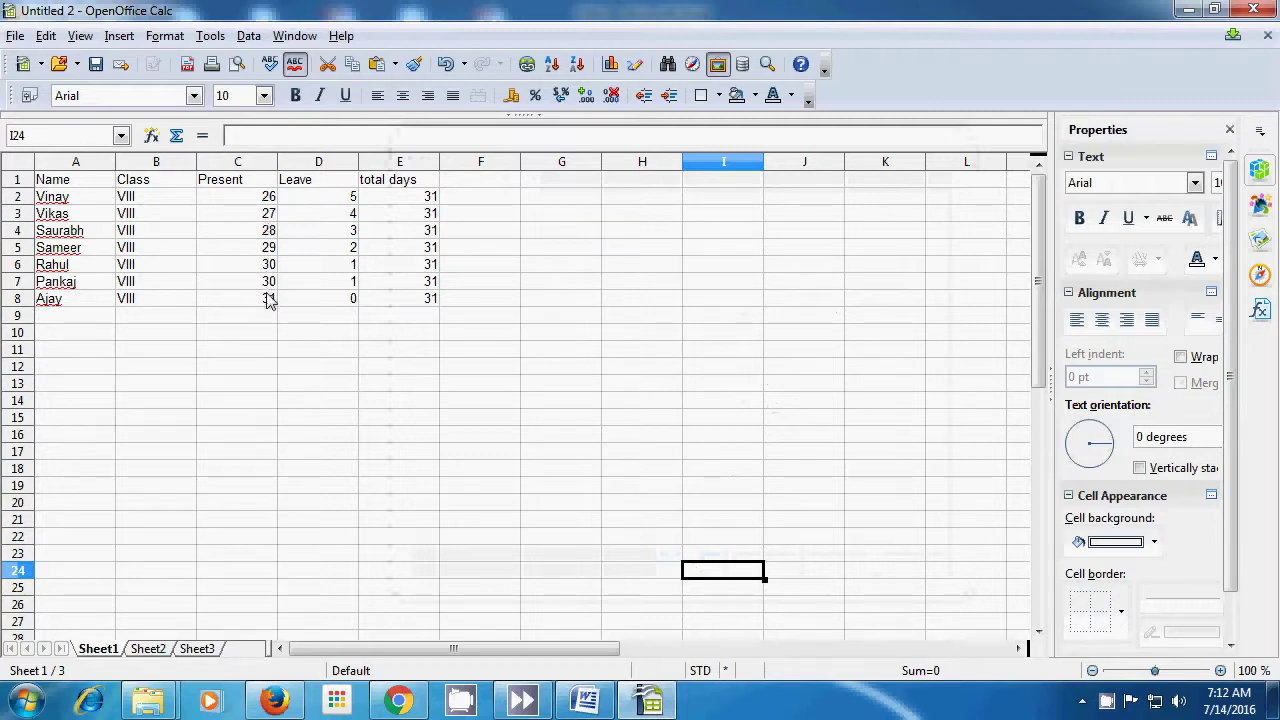
pyautogui.click(276, 355)
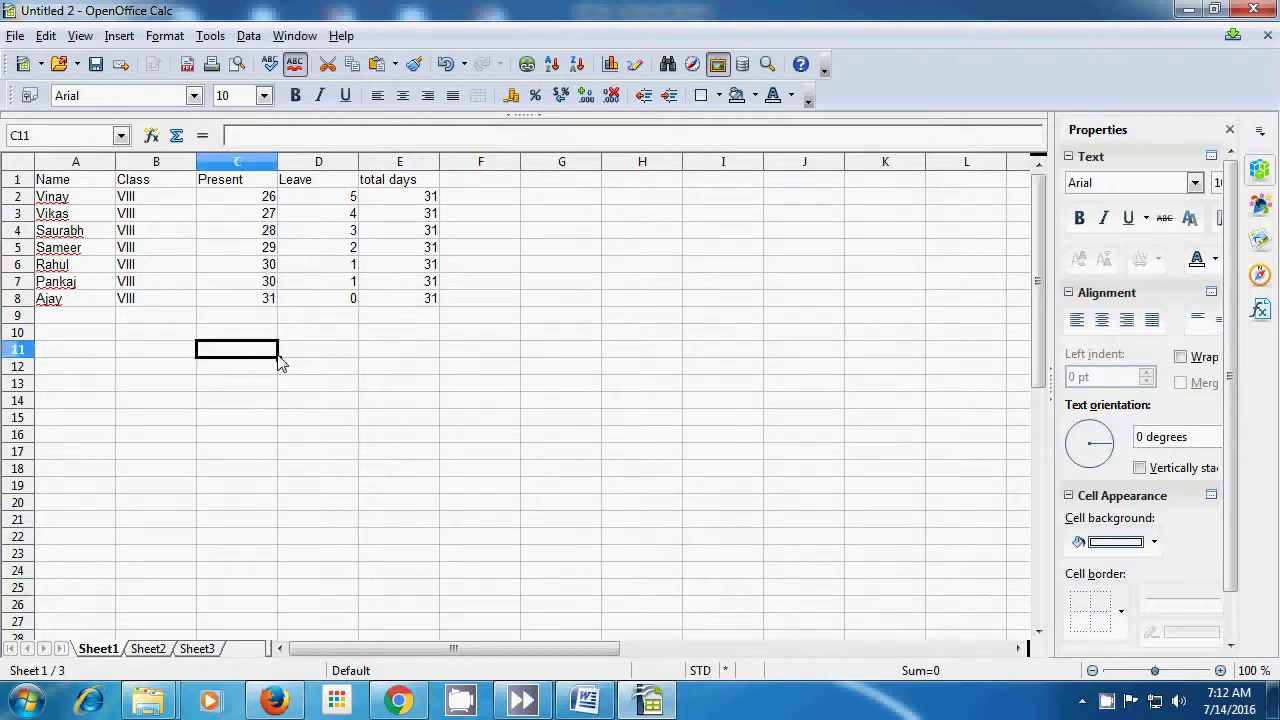
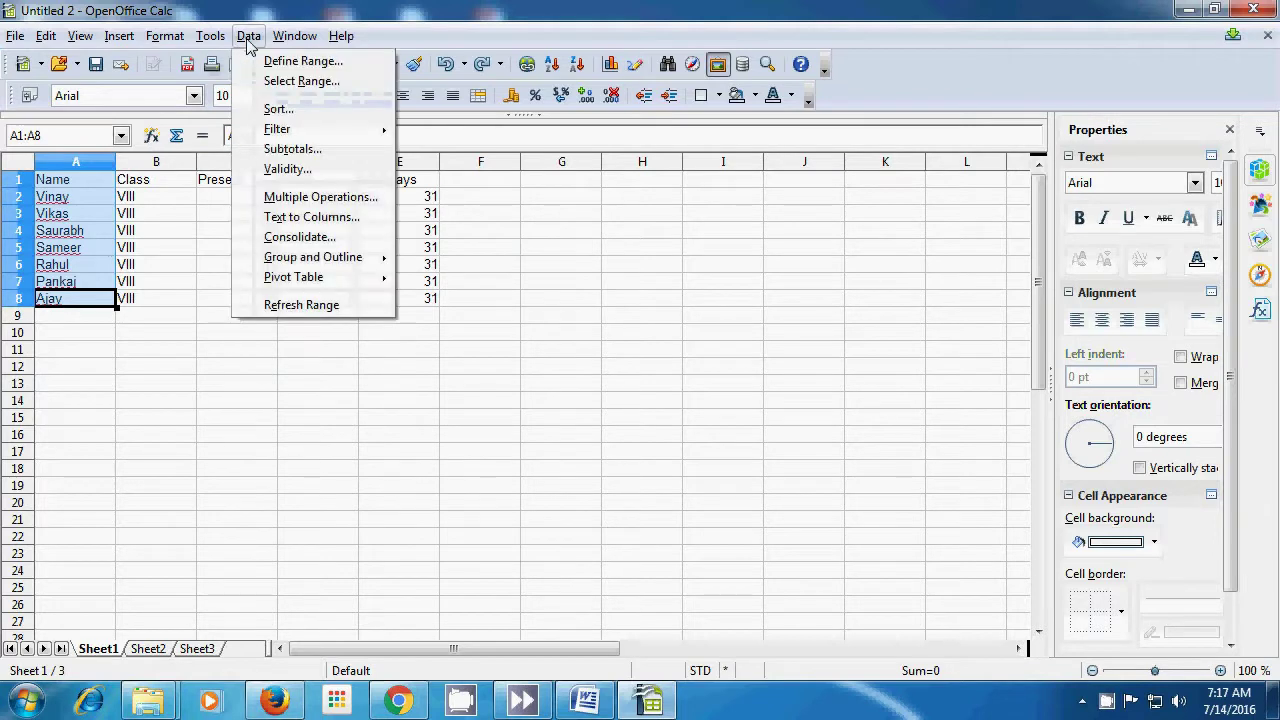
# Step: Apply an AutoFilter to the selected Name column, cells A1:A8, and deselect the column
pyautogui.moveTo(276, 136)
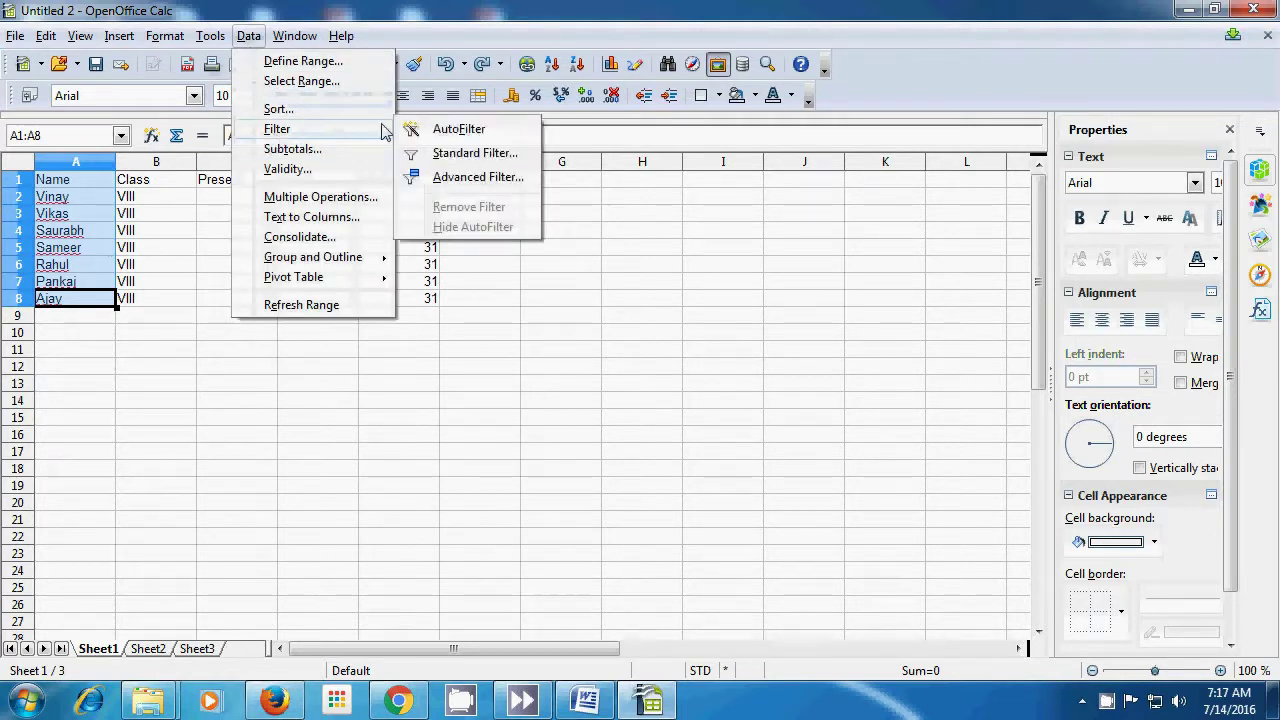
pyautogui.click(458, 130)
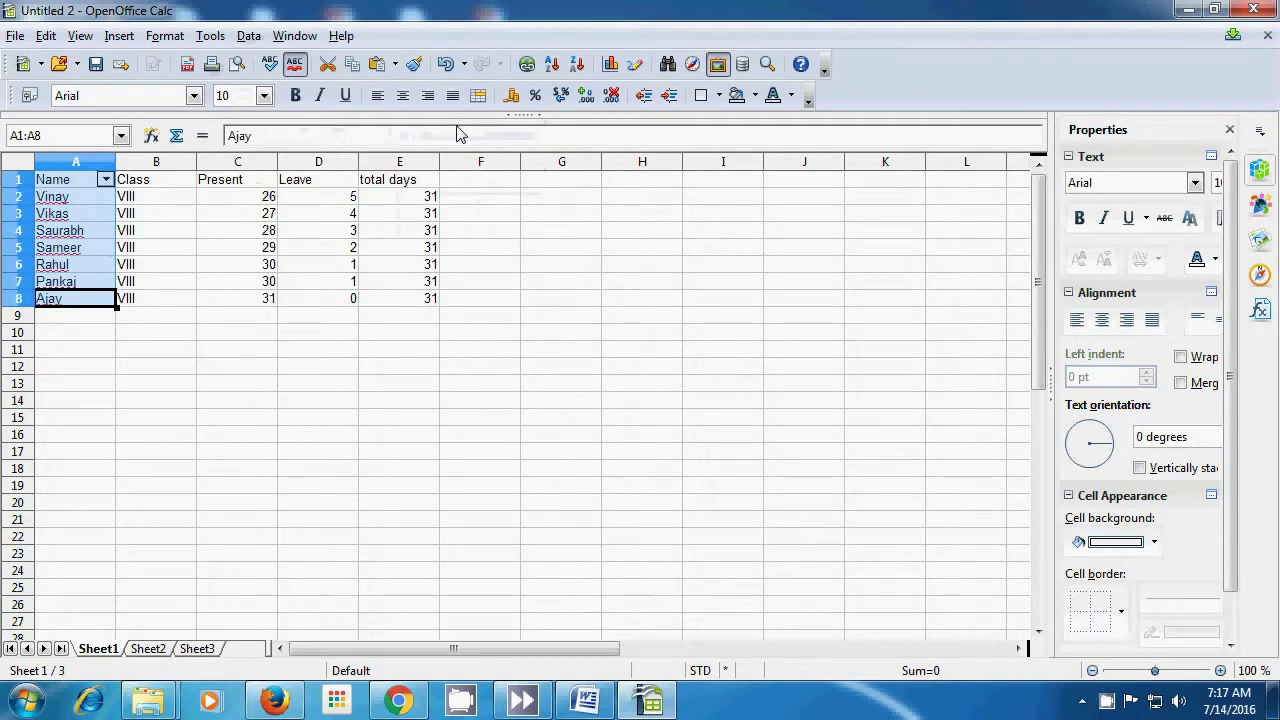
pyautogui.click(231, 357)
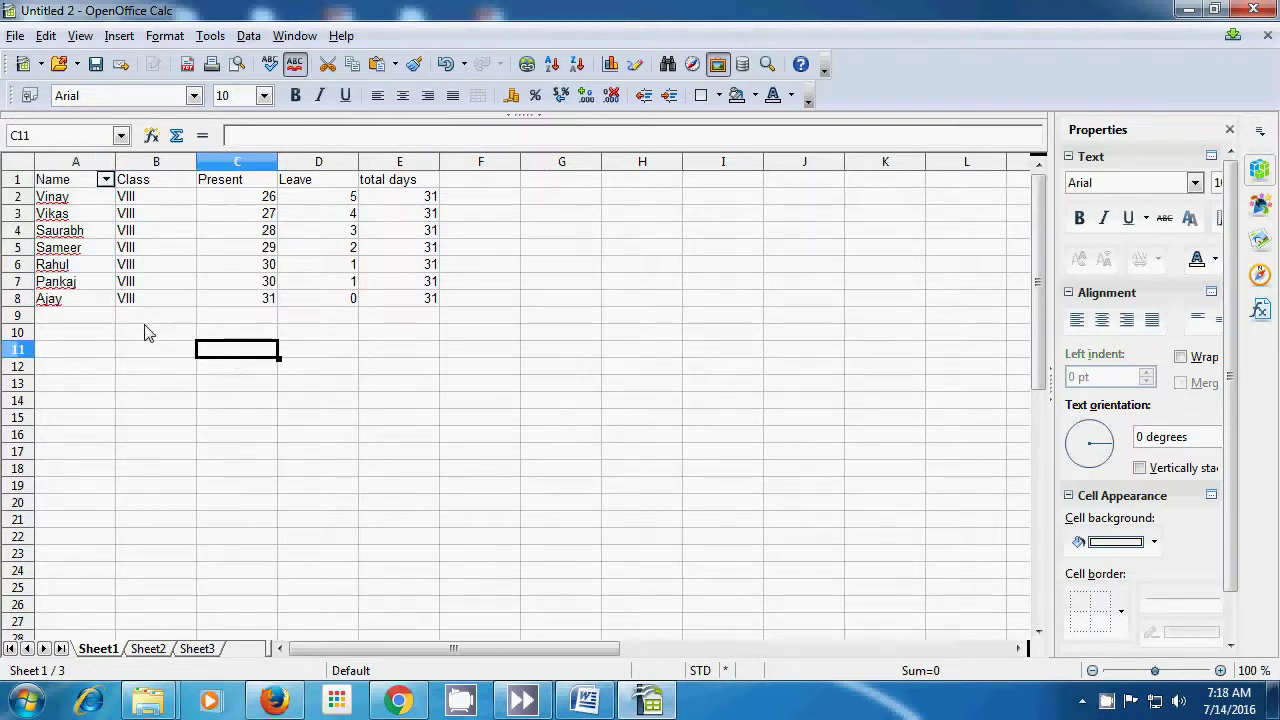
# Step: Filter the Name column to the students in rows 7, 6 and 2 one after the other, and show all rows again
pyautogui.click(106, 180)
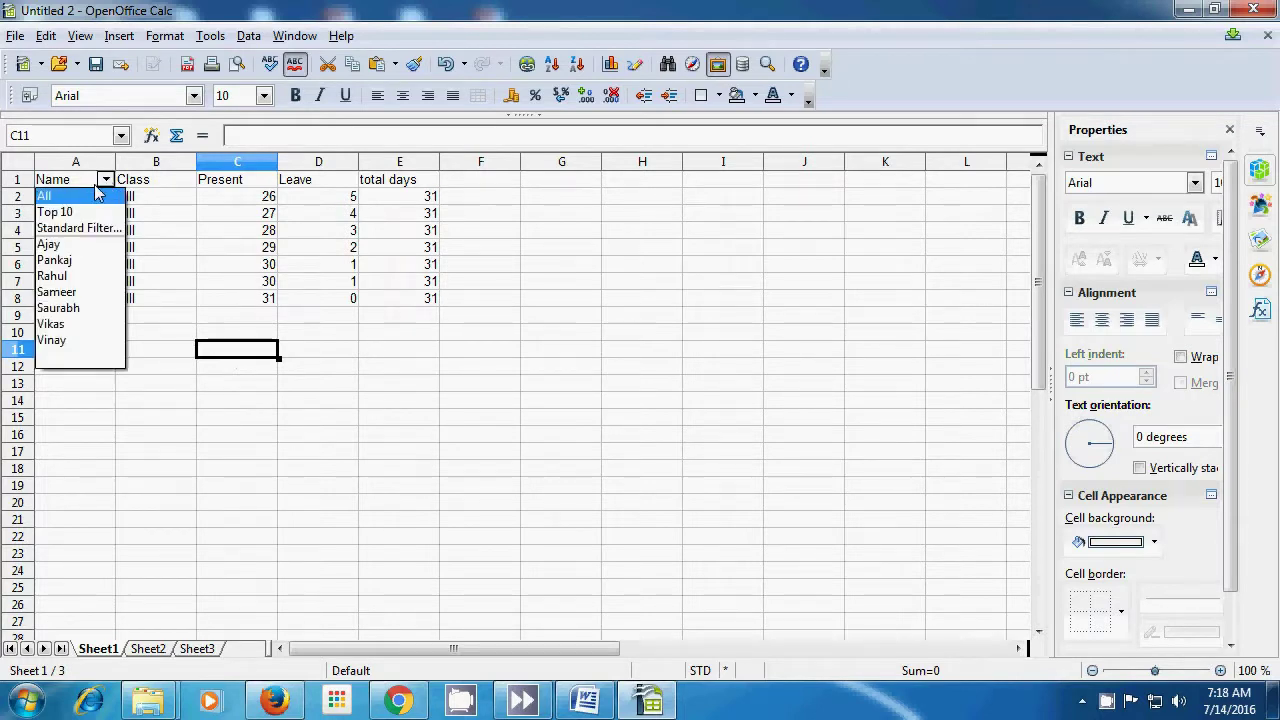
pyautogui.click(70, 260)
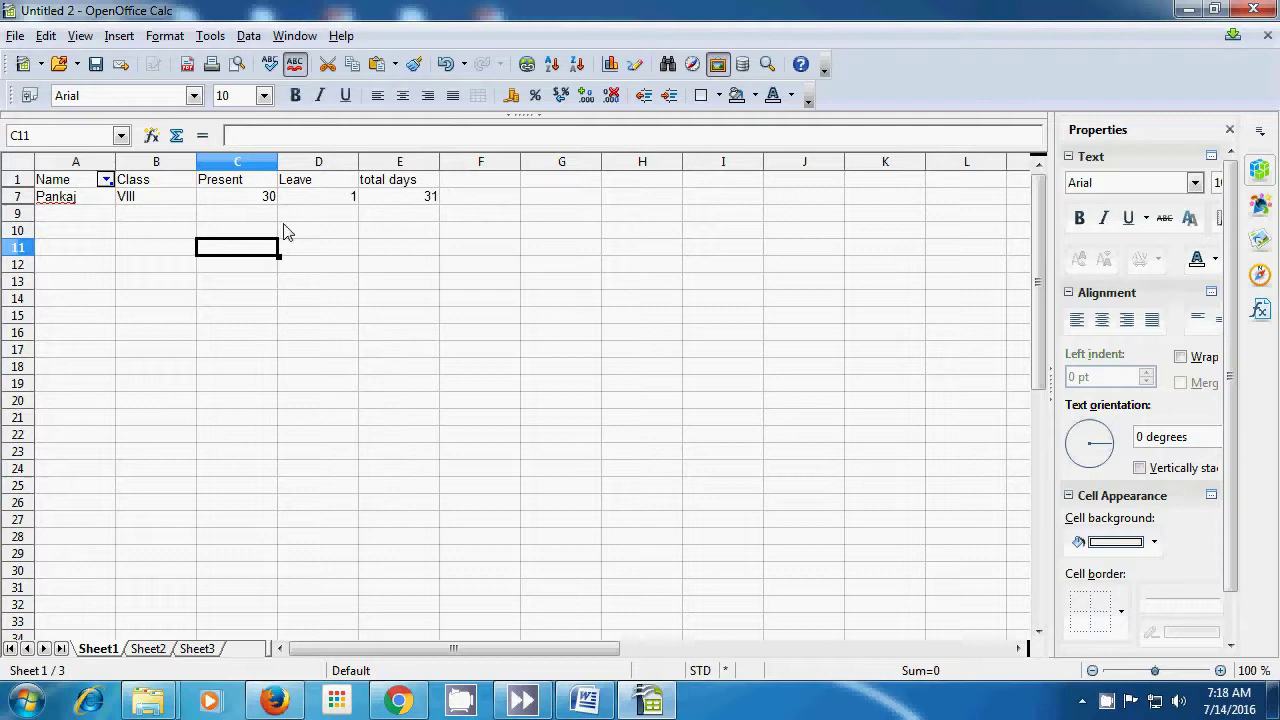
pyautogui.click(105, 180)
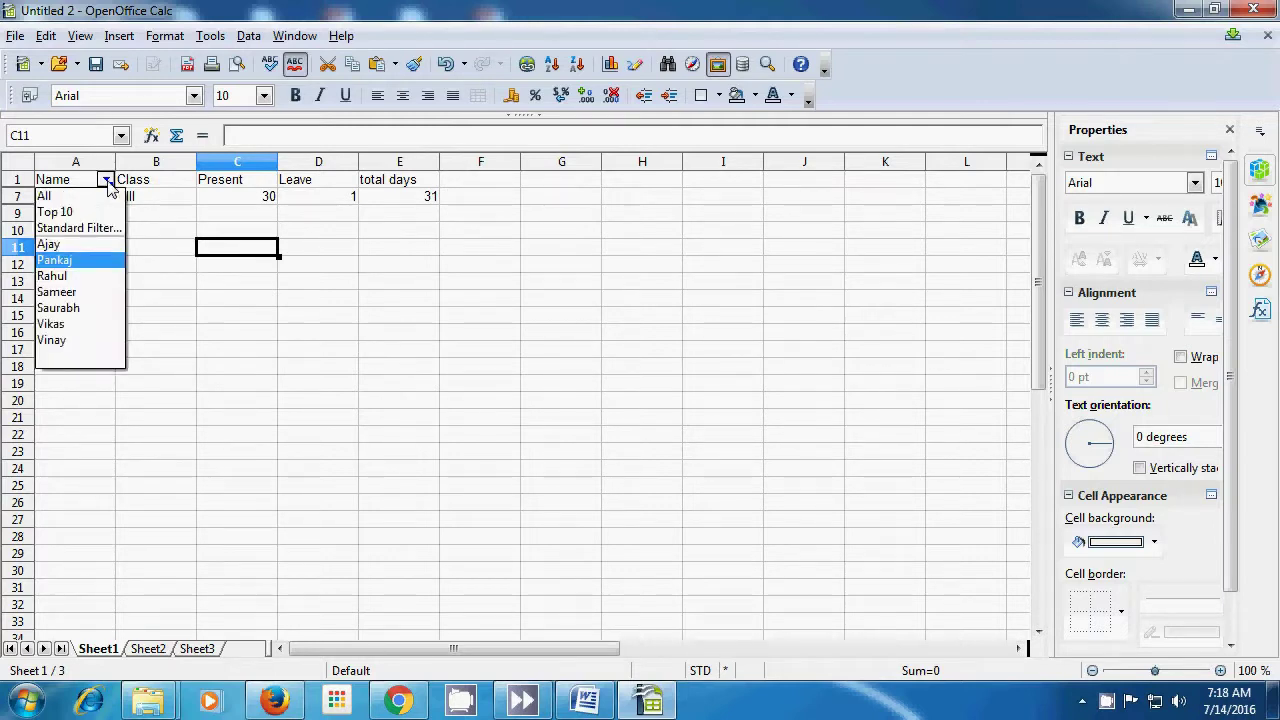
pyautogui.click(60, 277)
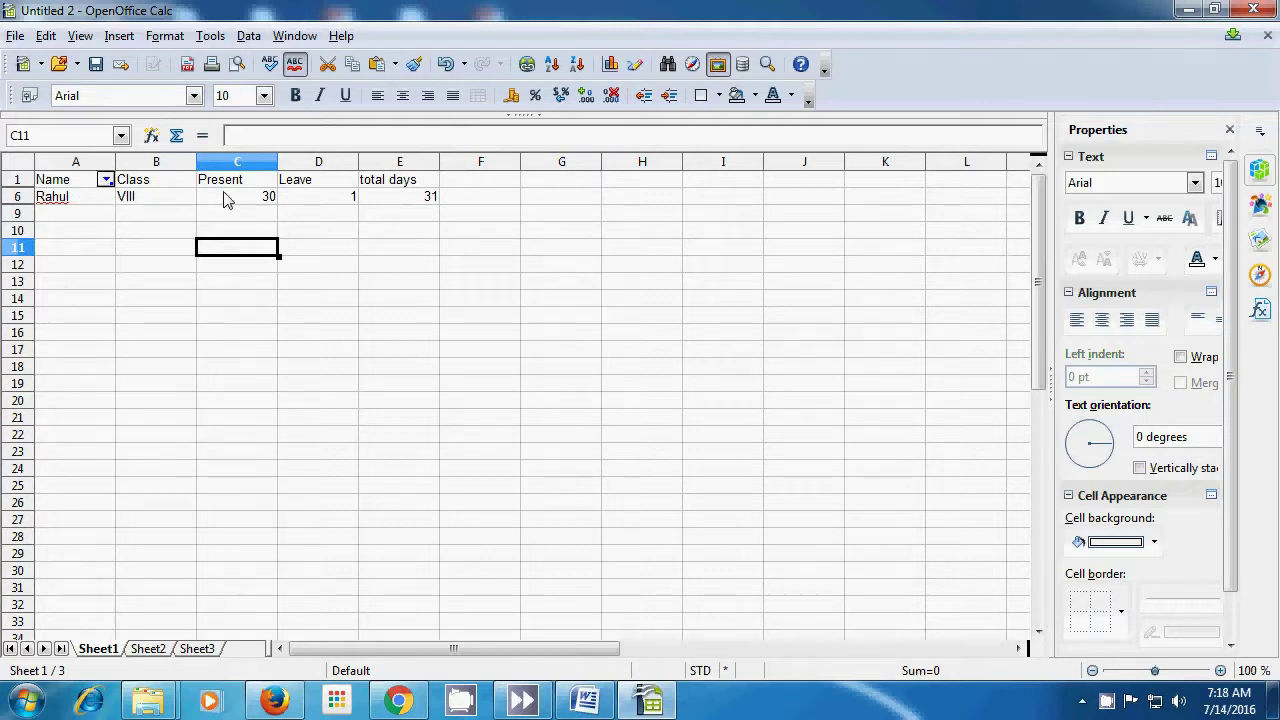
pyautogui.click(105, 180)
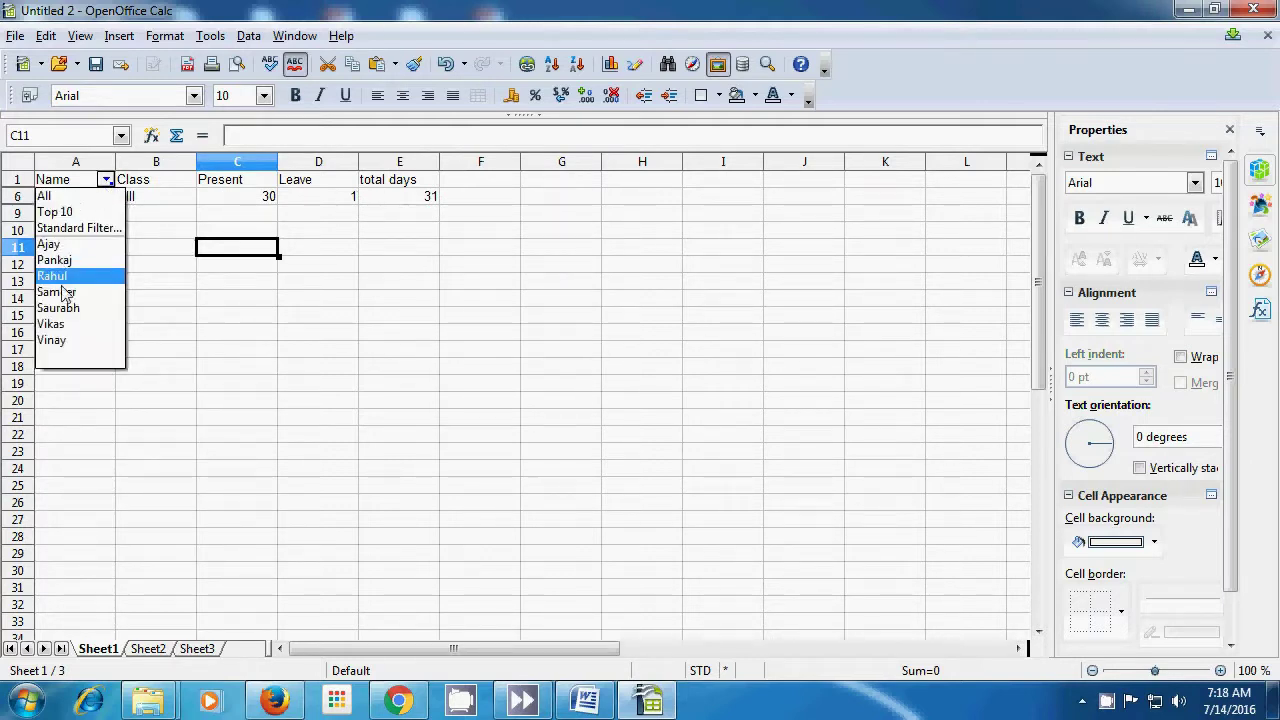
pyautogui.click(63, 342)
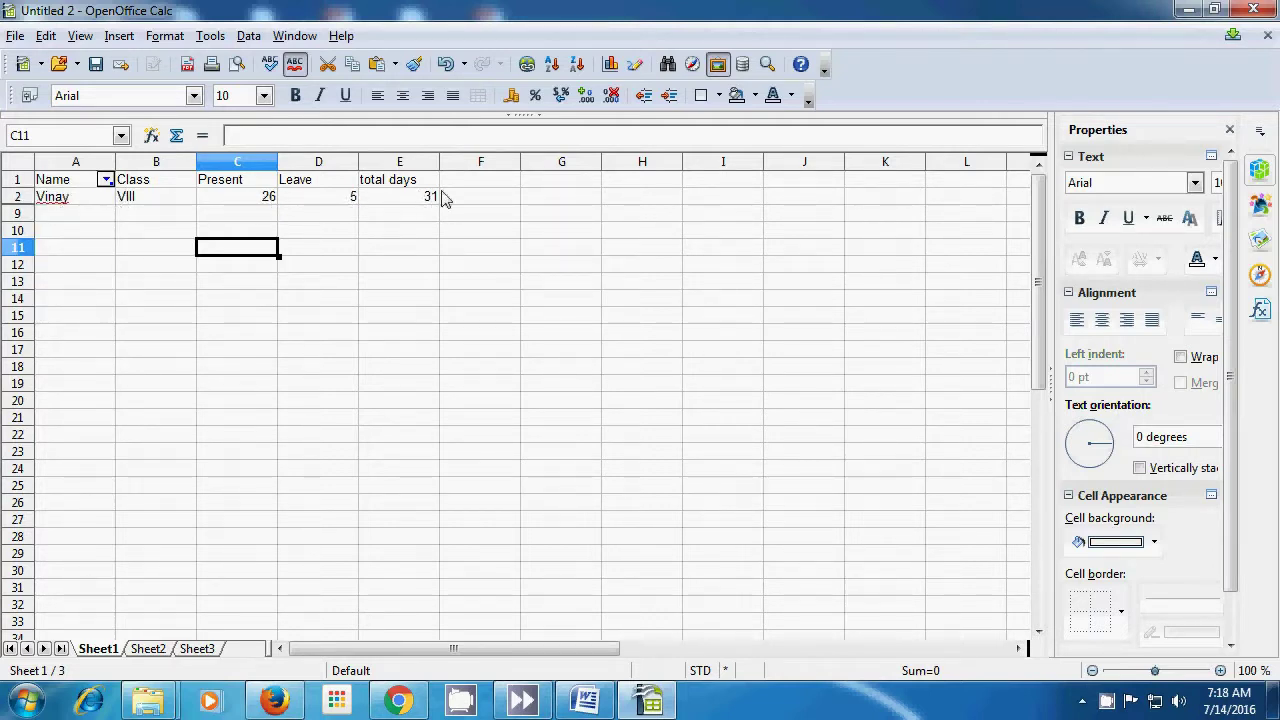
pyautogui.click(105, 180)
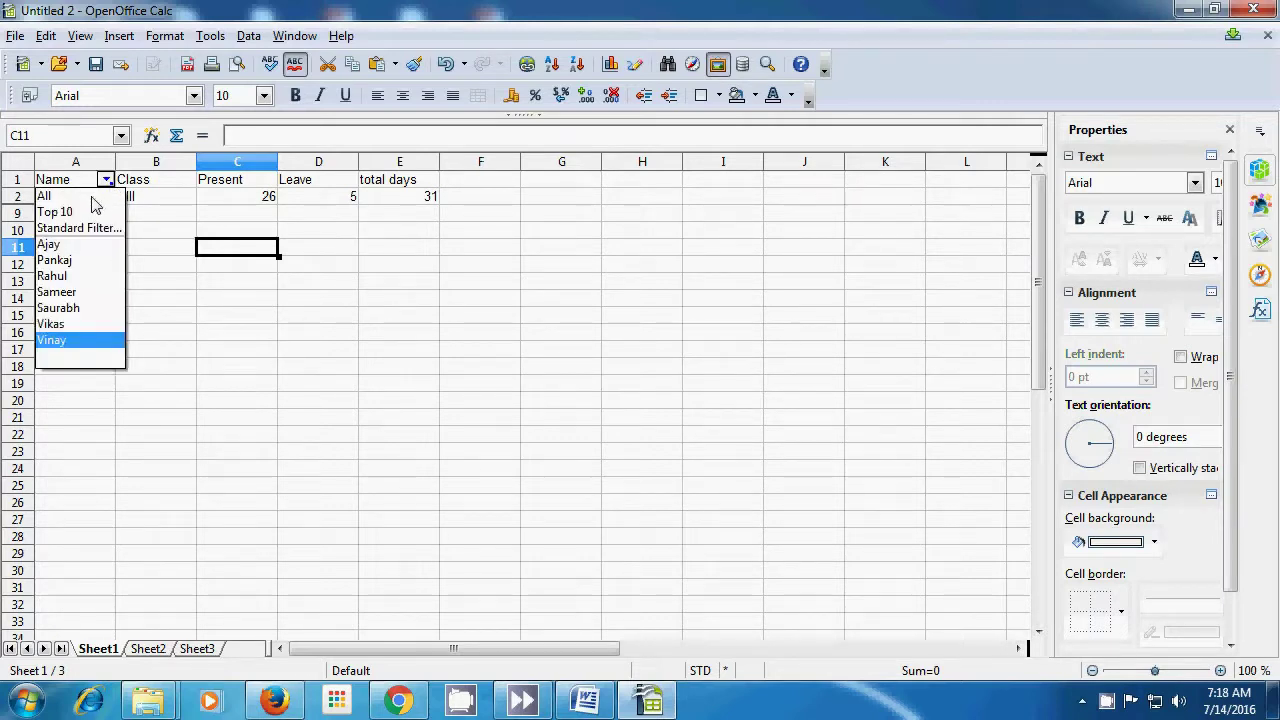
pyautogui.click(88, 199)
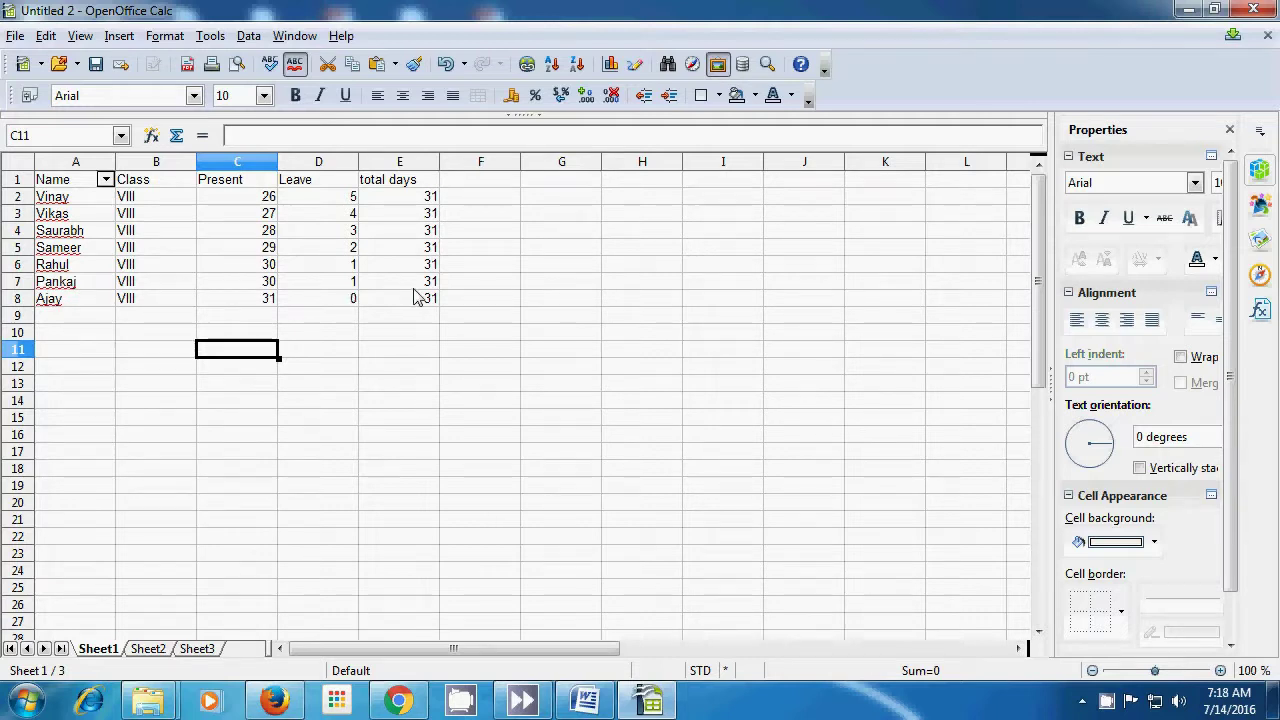
# Step: Apply an AutoFilter to the Present column, cells C1:C8, and deselect the column
pyautogui.moveTo(229, 182); pyautogui.dragTo(232, 305)
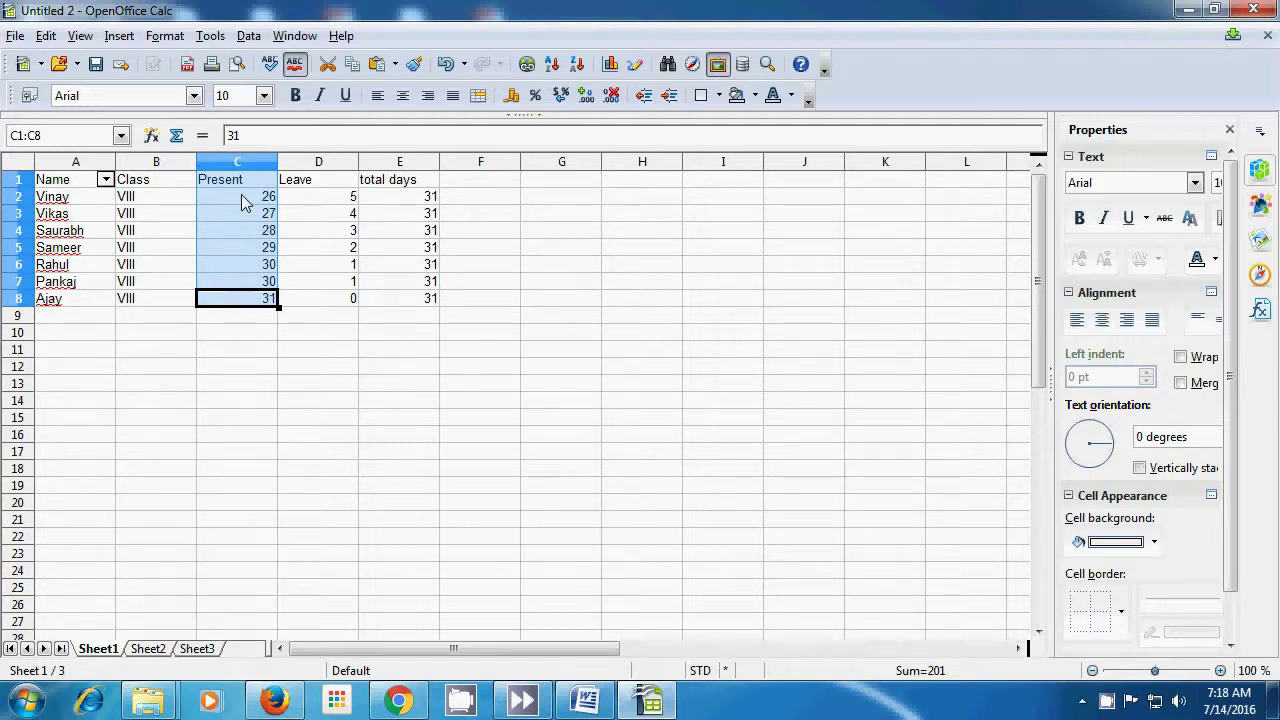
pyautogui.click(249, 38)
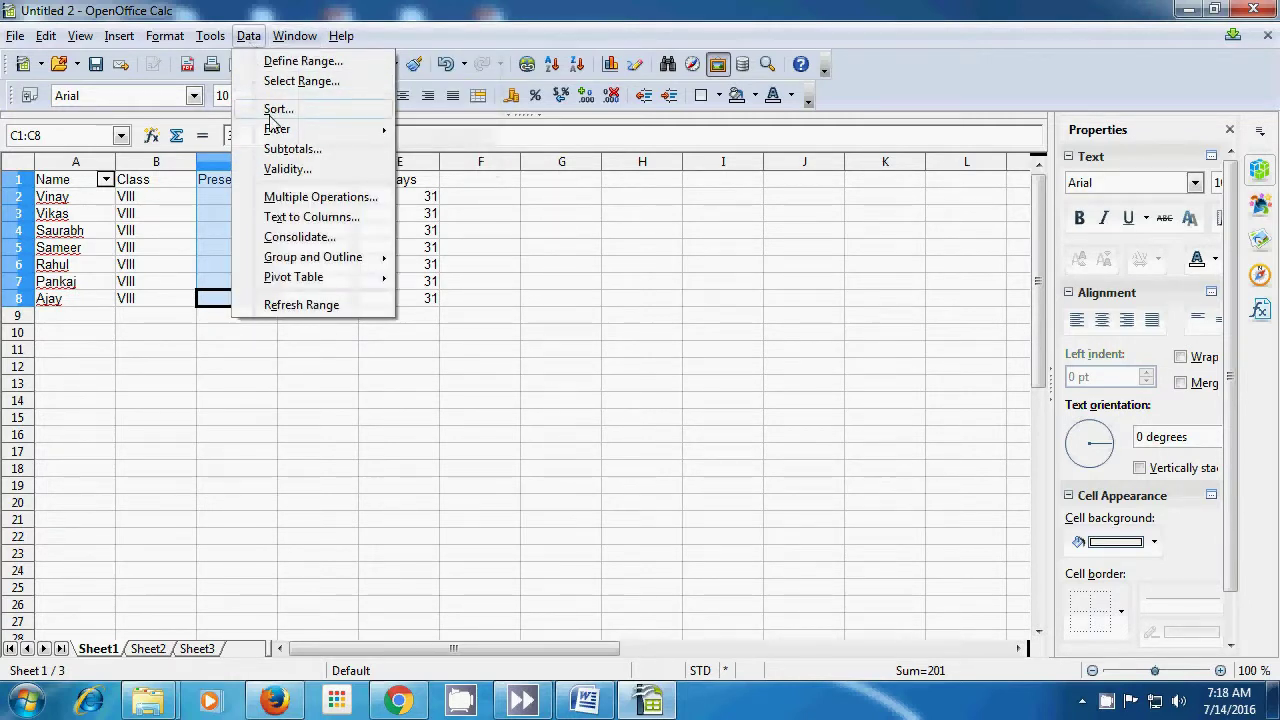
pyautogui.moveTo(277, 135)
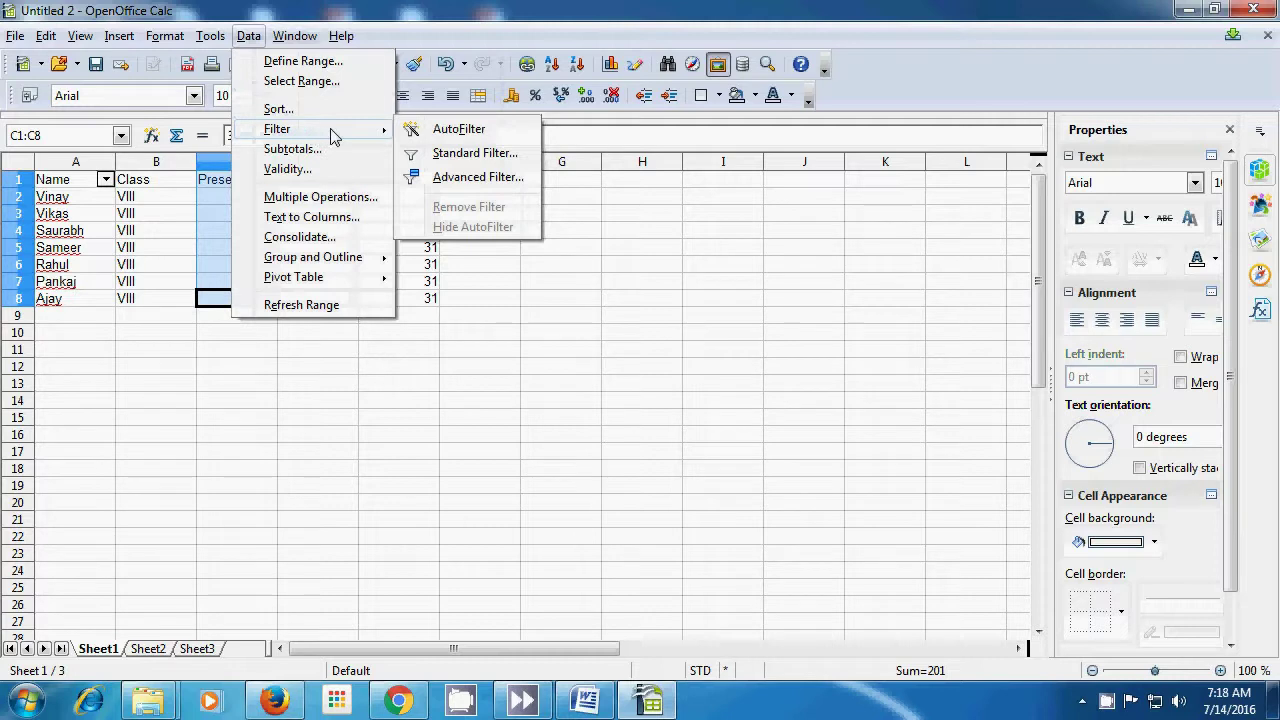
pyautogui.click(450, 131)
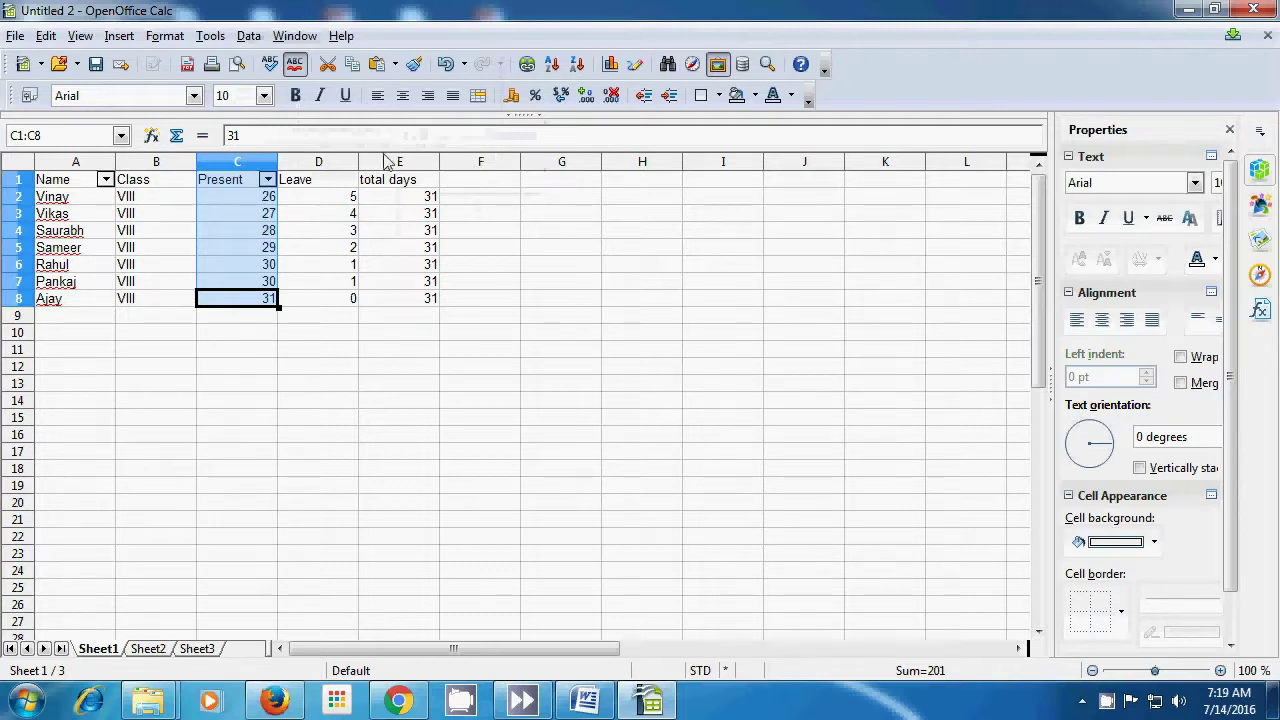
pyautogui.click(255, 355)
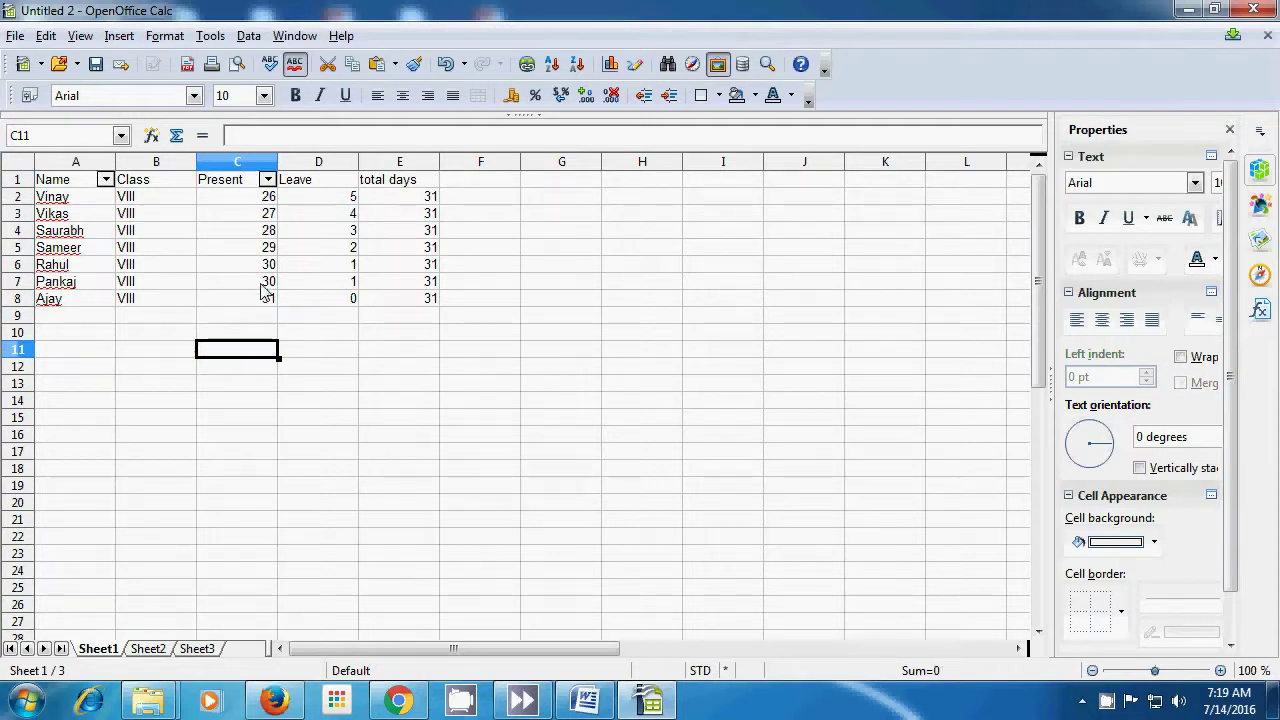
# Step: Filter the Present column to 28 and to 27 one after the other, and show all rows again
pyautogui.click(268, 180)
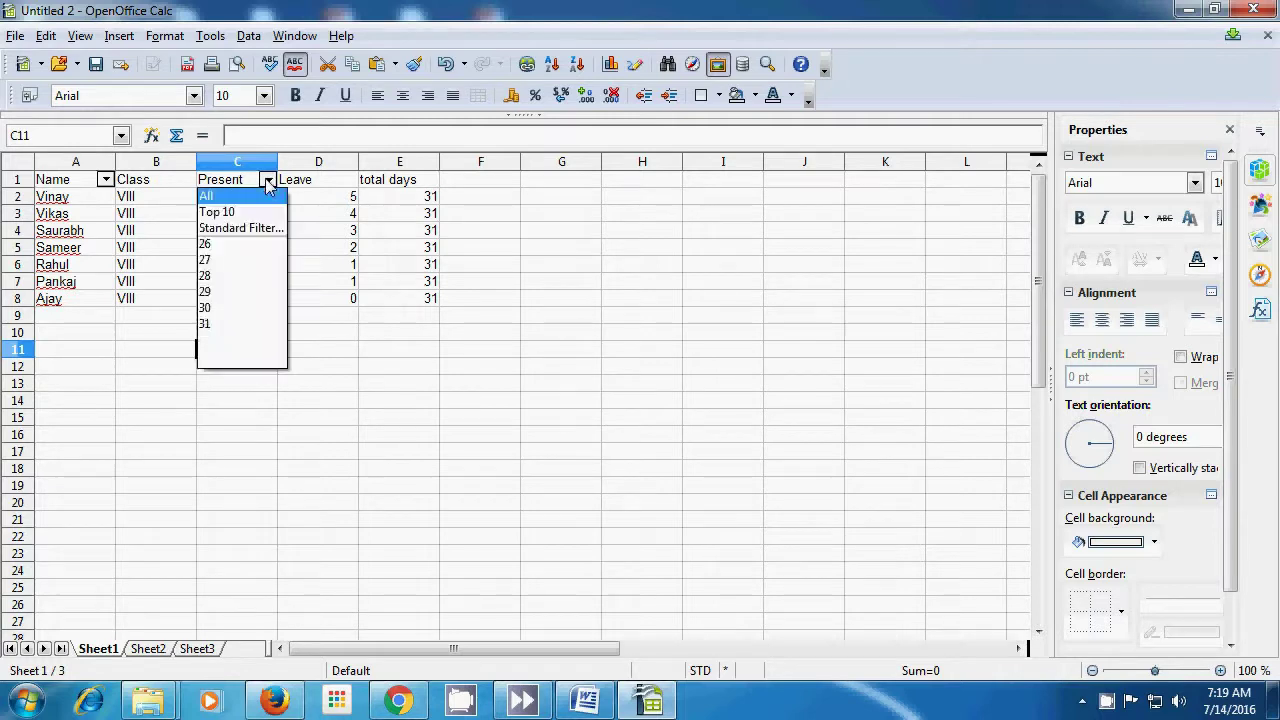
pyautogui.click(204, 279)
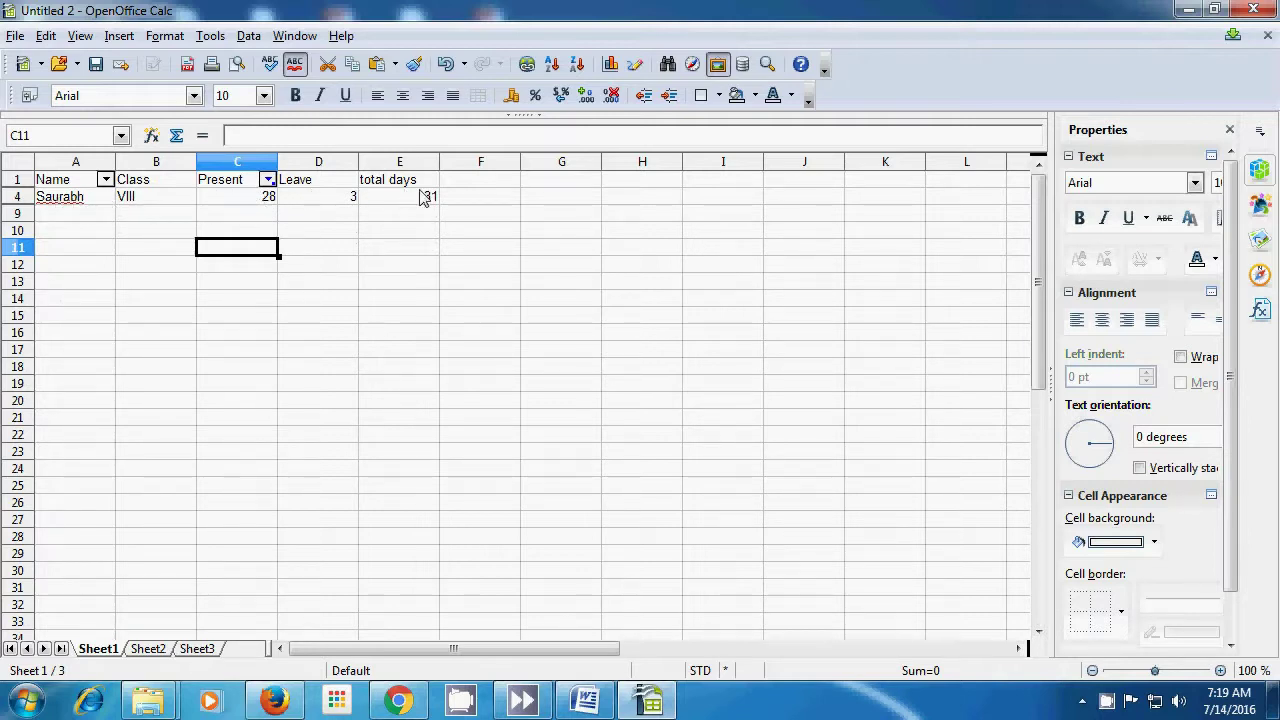
pyautogui.click(267, 180)
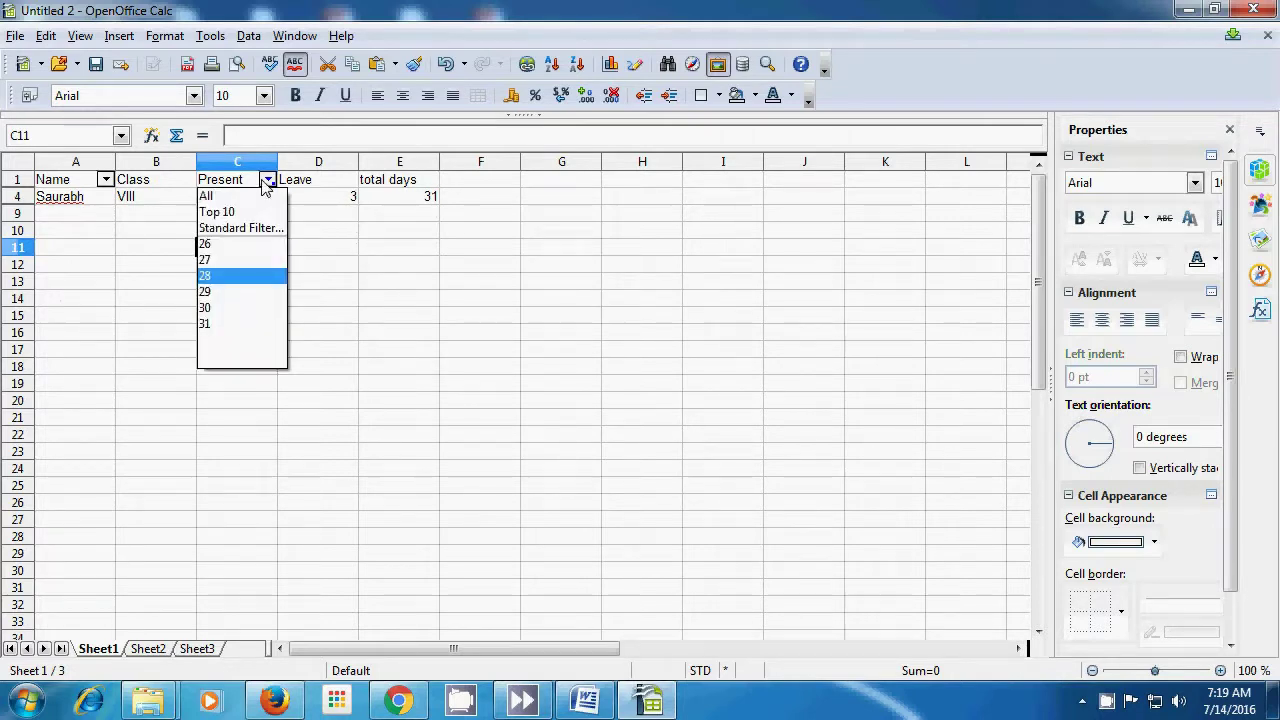
pyautogui.click(223, 262)
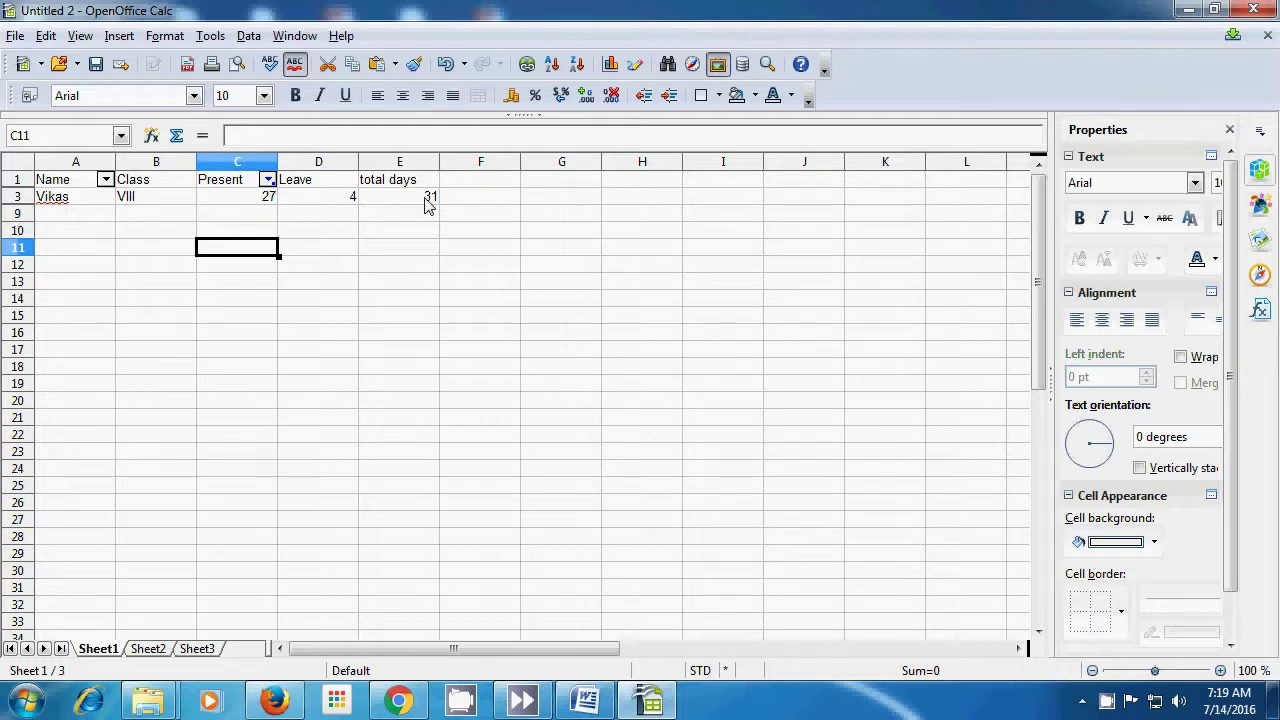
pyautogui.click(268, 180)
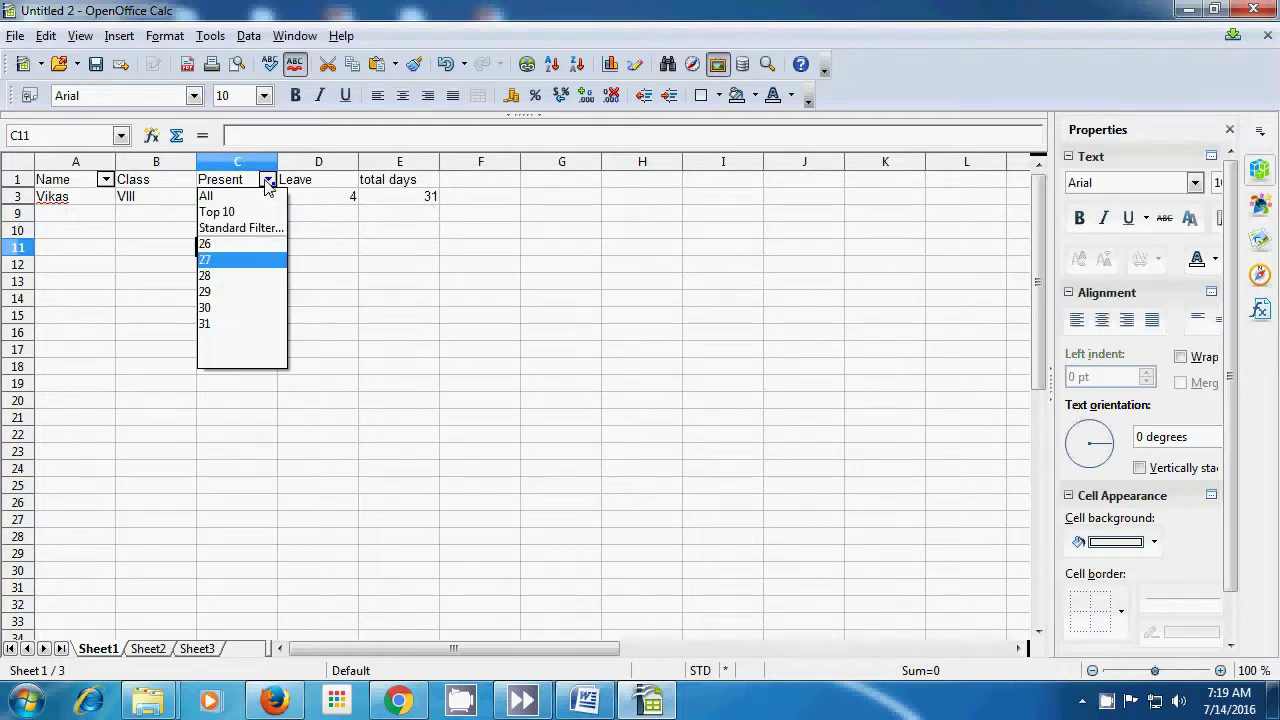
pyautogui.click(207, 197)
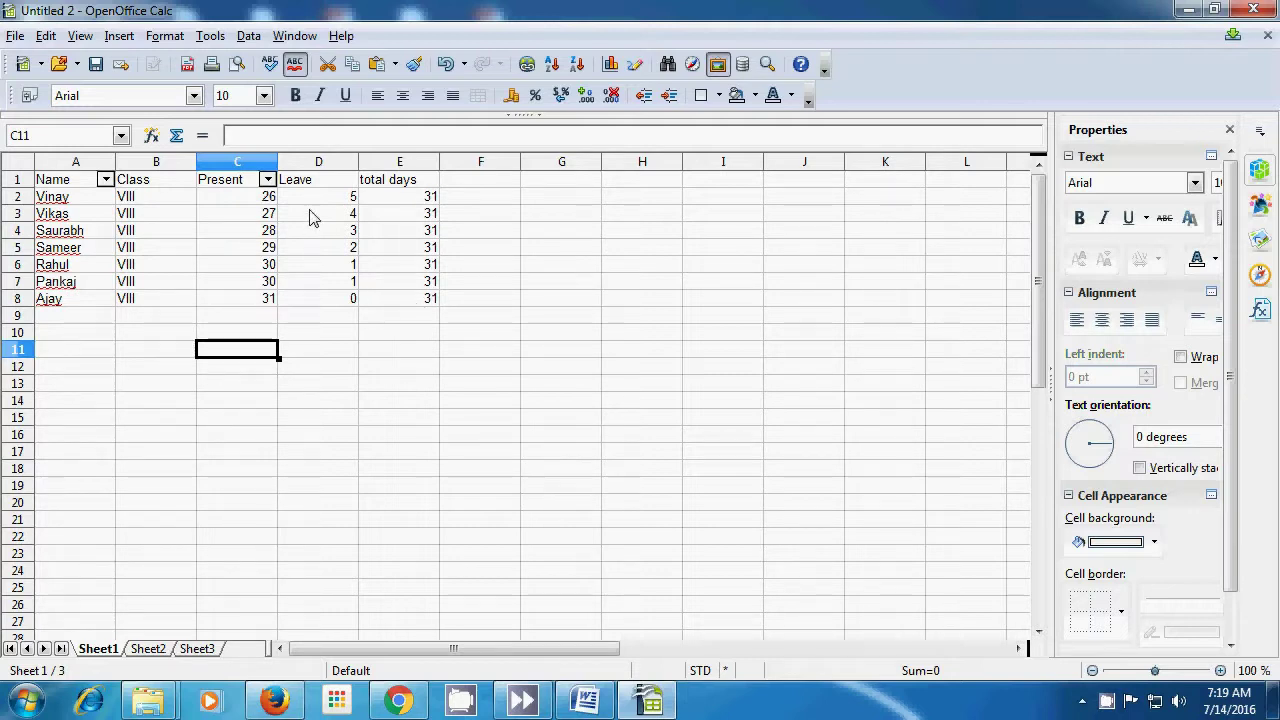
pyautogui.click(340, 389)
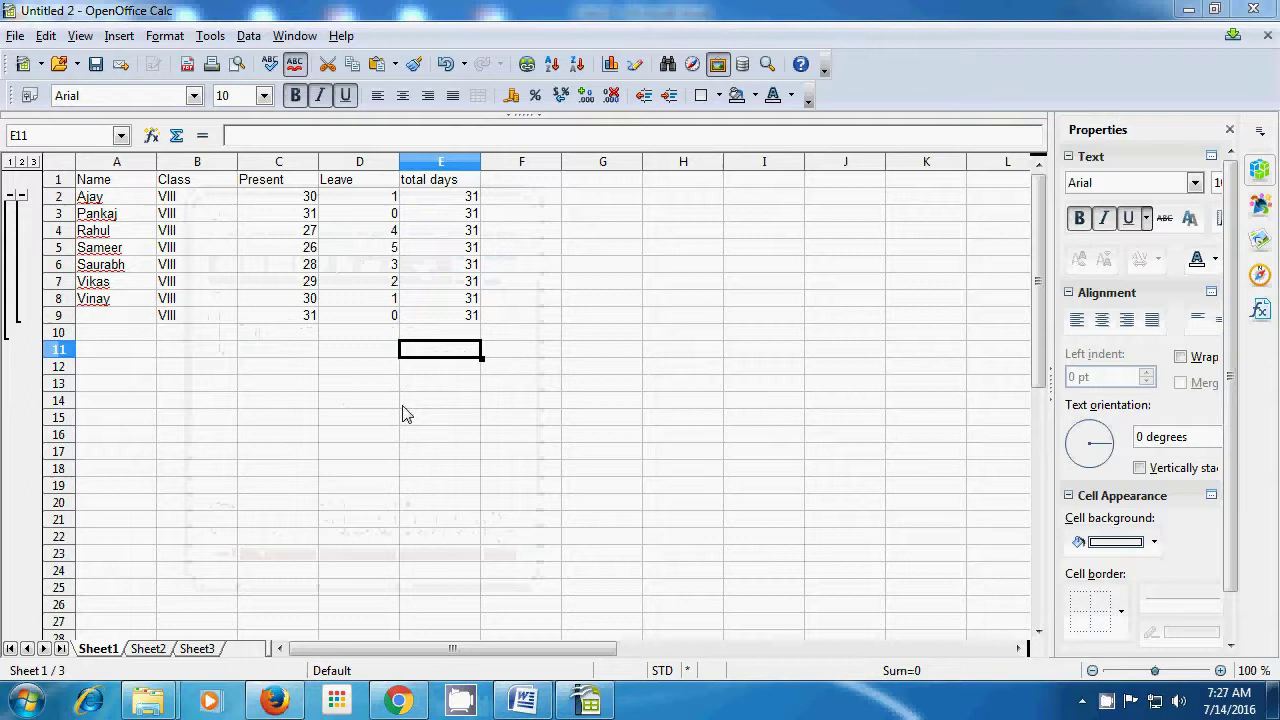
# Step: Add Sum subtotals for the total days column, cells E1:E9, grouped by total days, and deselect the column
pyautogui.moveTo(433, 186); pyautogui.dragTo(451, 318)
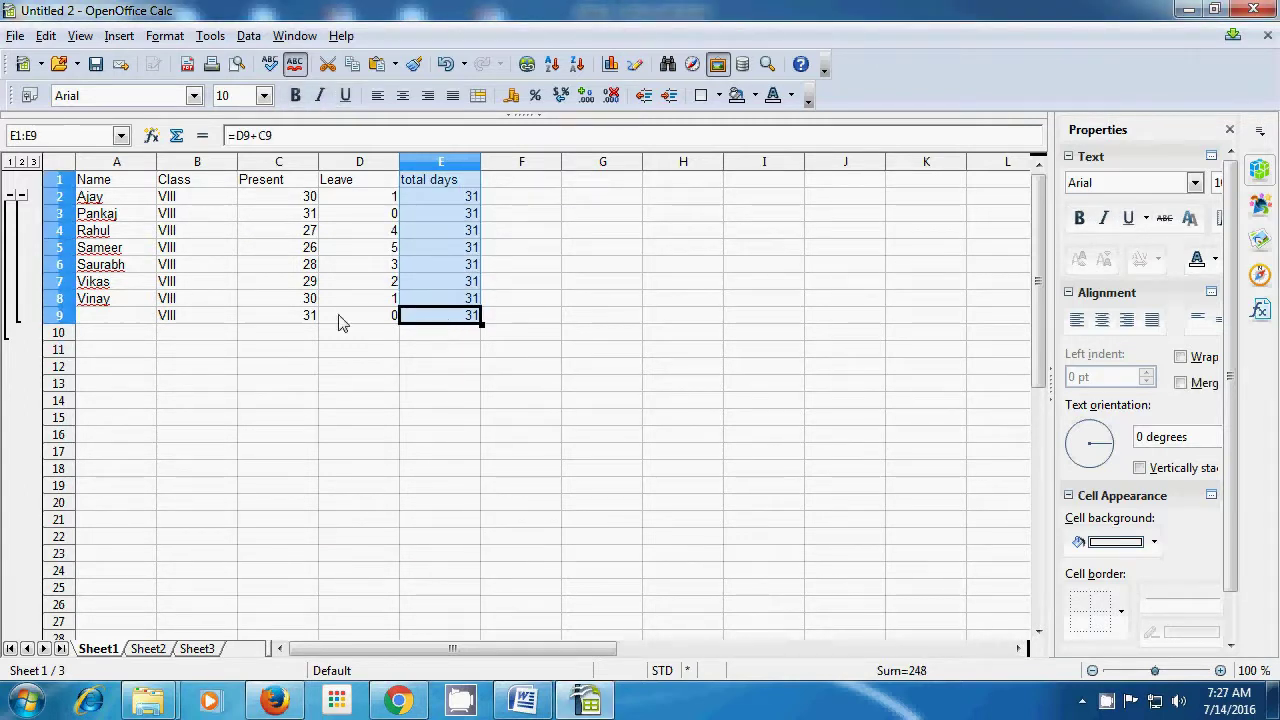
pyautogui.click(250, 37)
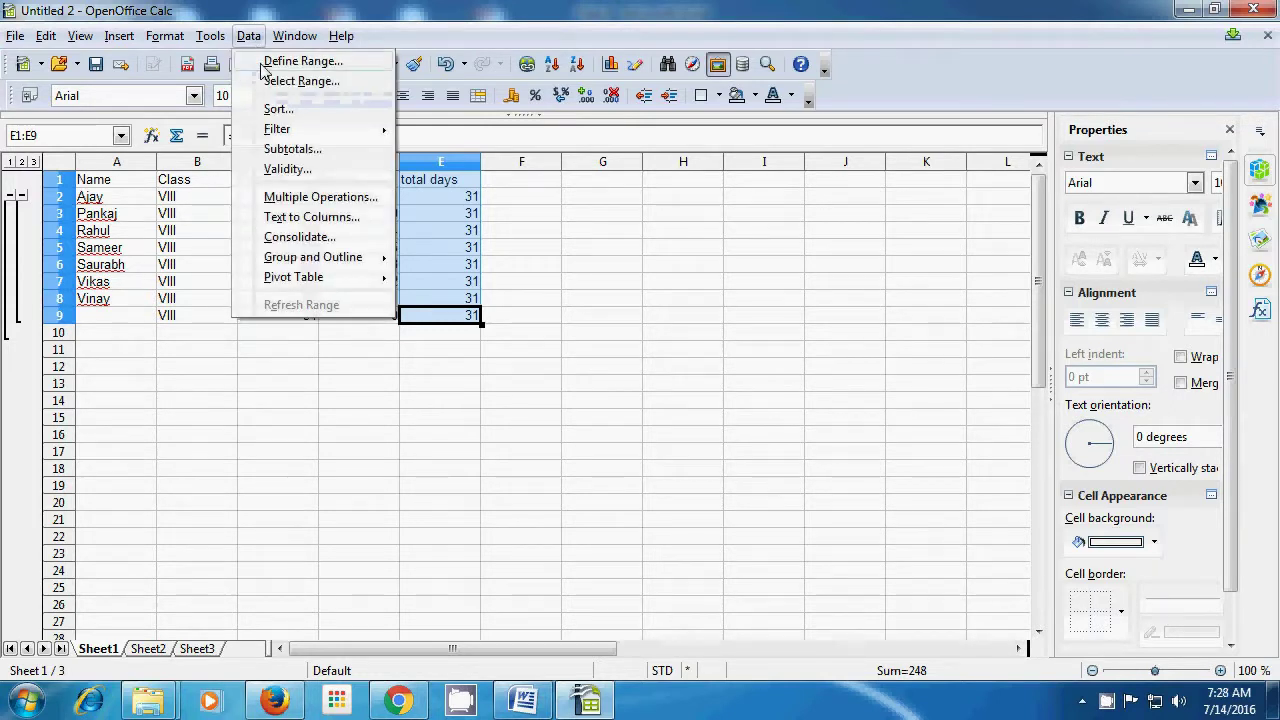
pyautogui.click(292, 150)
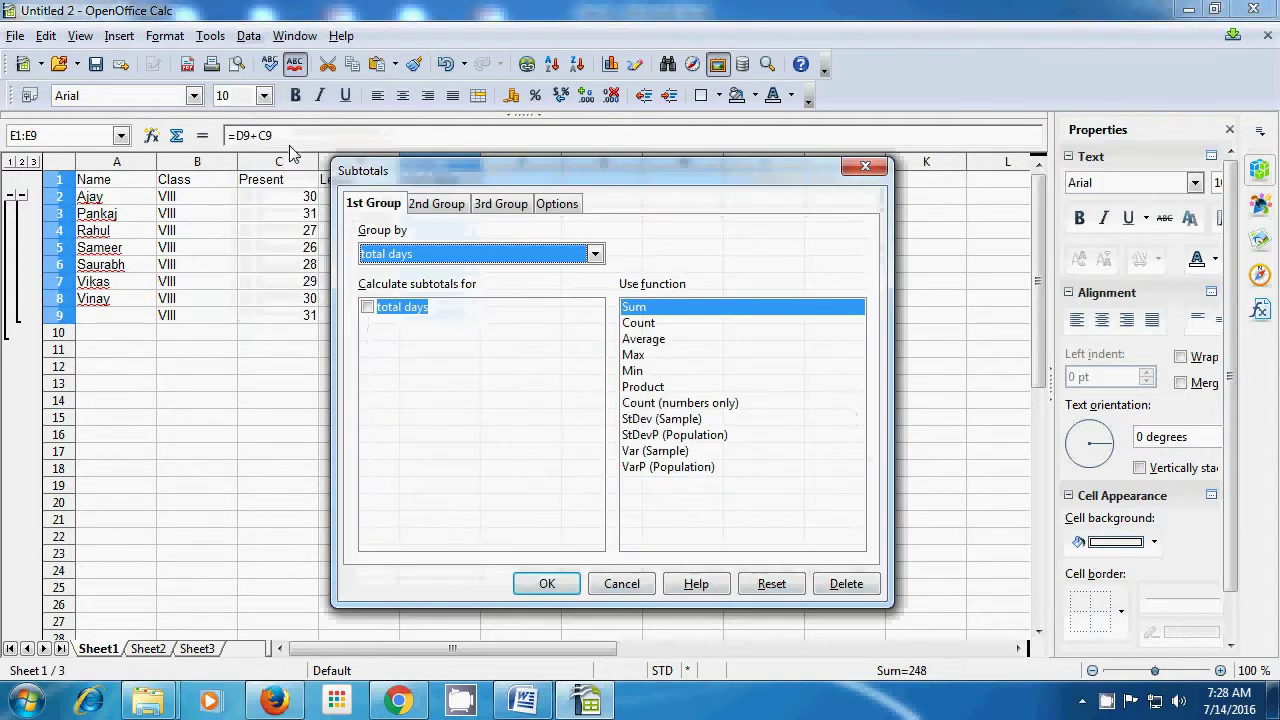
pyautogui.click(592, 254)
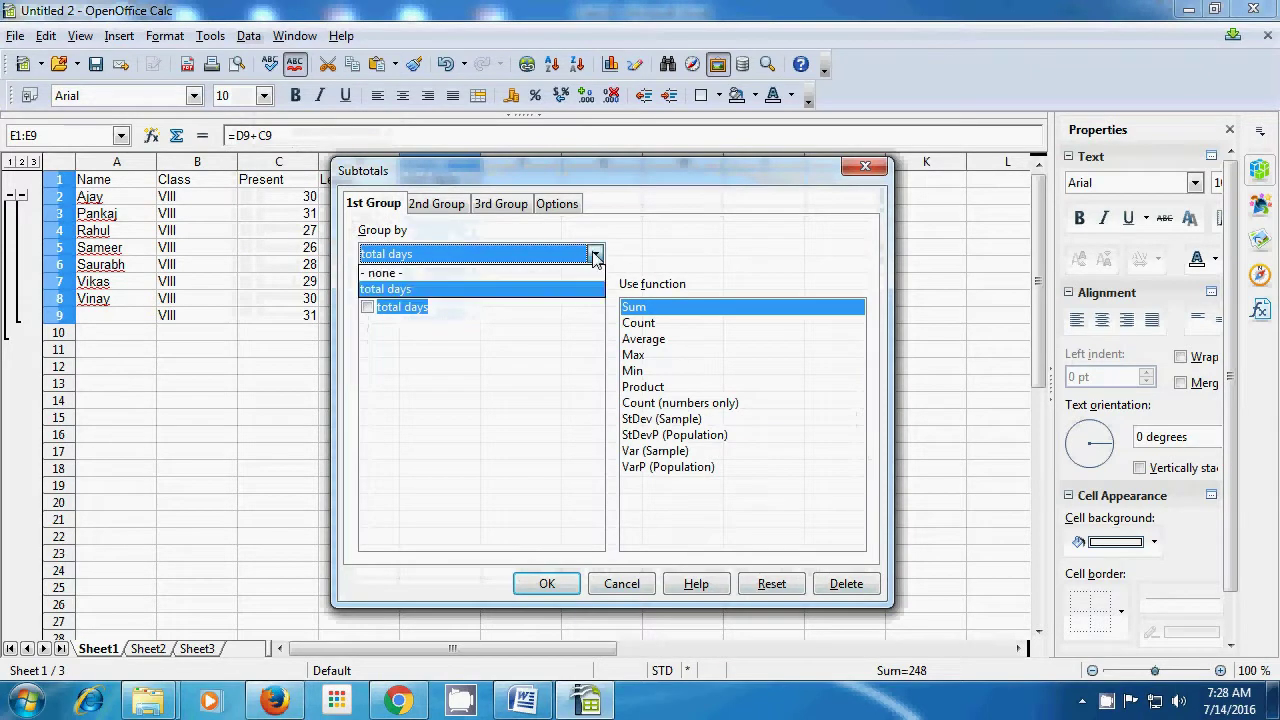
pyautogui.click(514, 289)
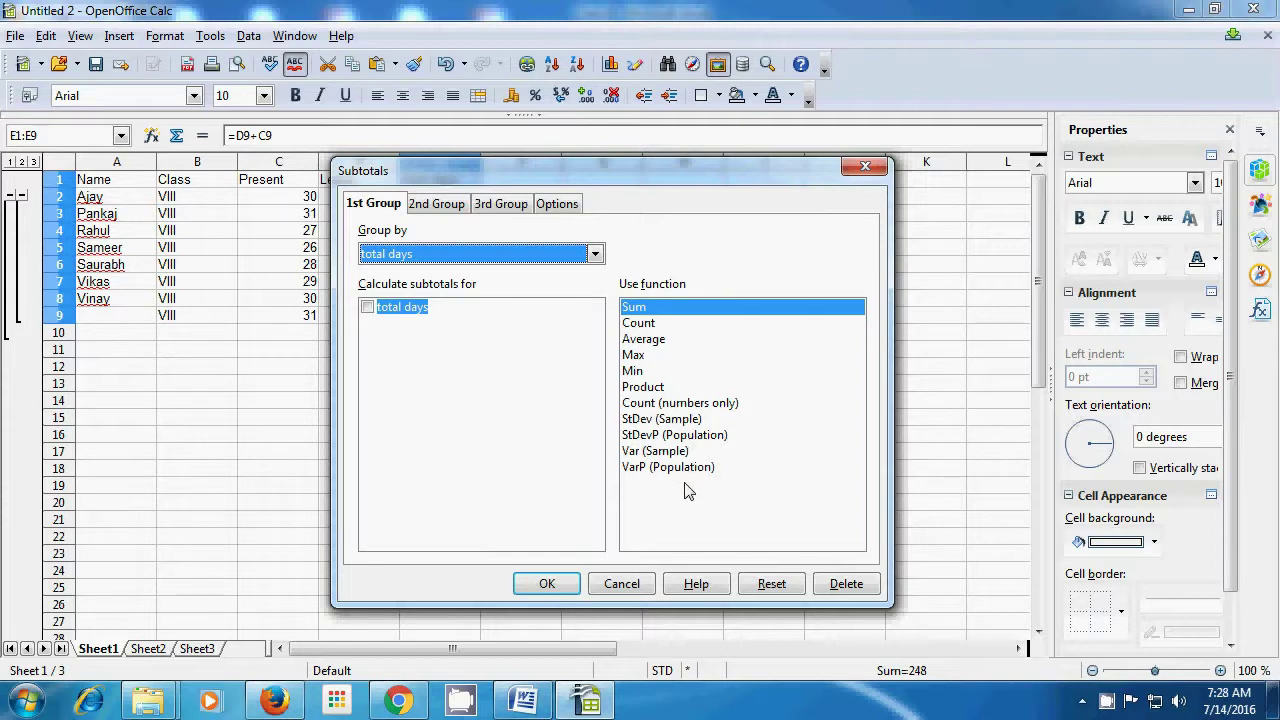
pyautogui.click(645, 311)
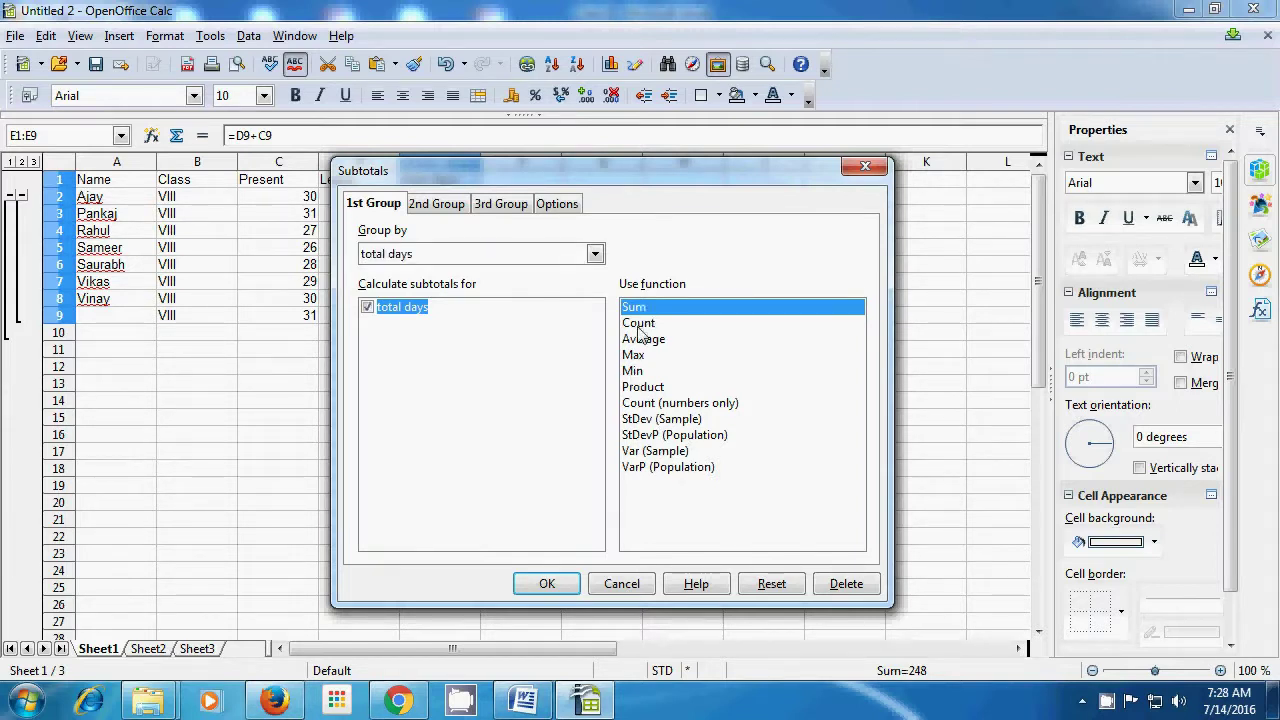
pyautogui.click(548, 586)
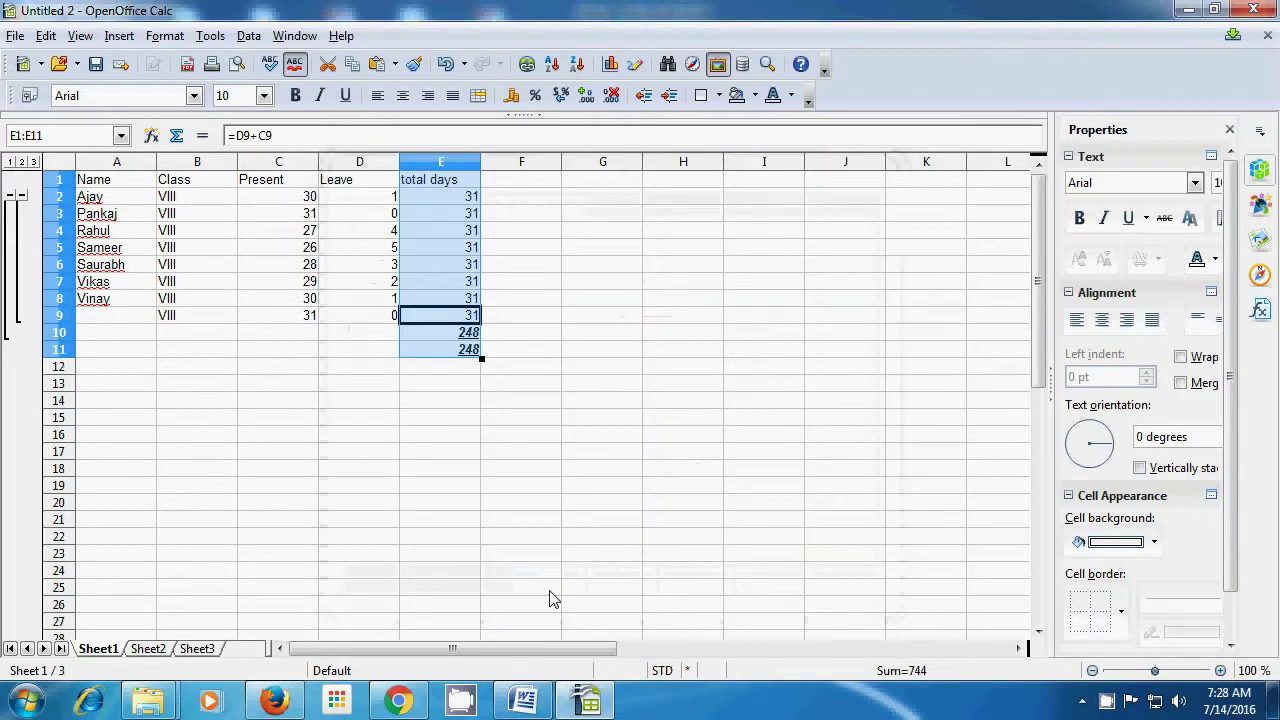
pyautogui.click(471, 419)
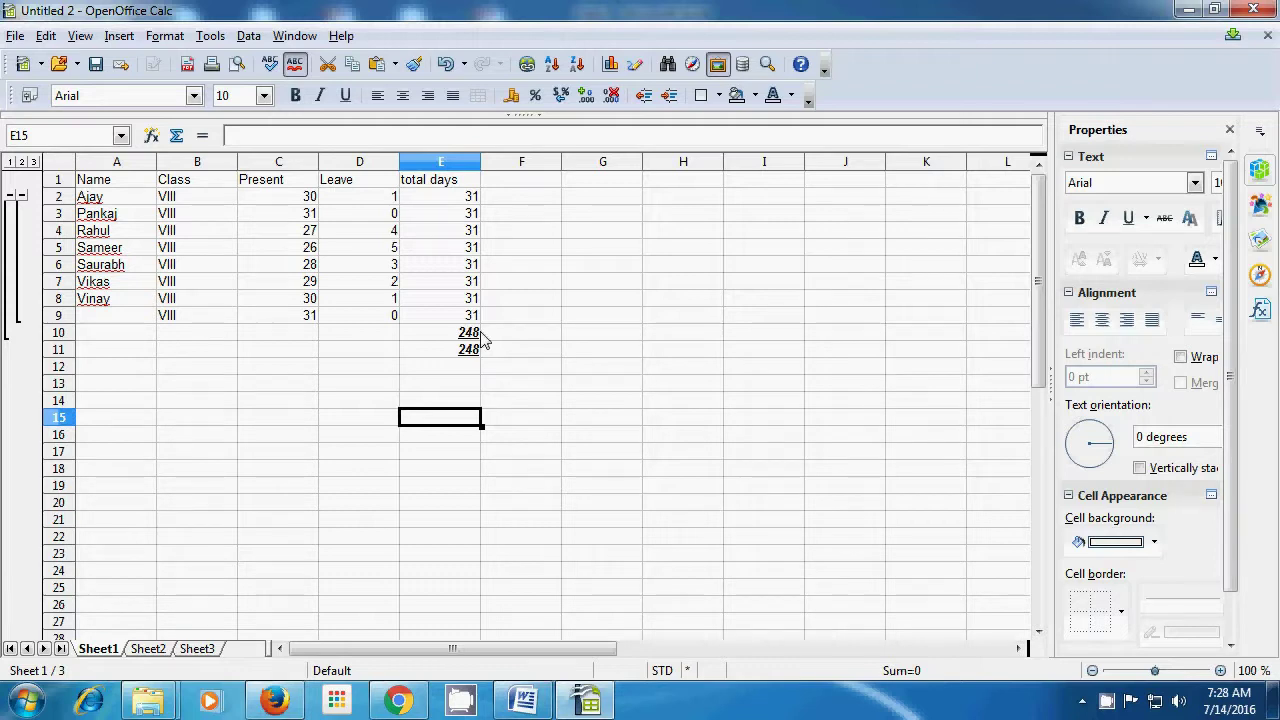
# Step: Add Count subtotals for the Leave column, cells D1:D9, grouped by Leave, and select the overall count cell D18
pyautogui.moveTo(355, 185); pyautogui.dragTo(371, 314)
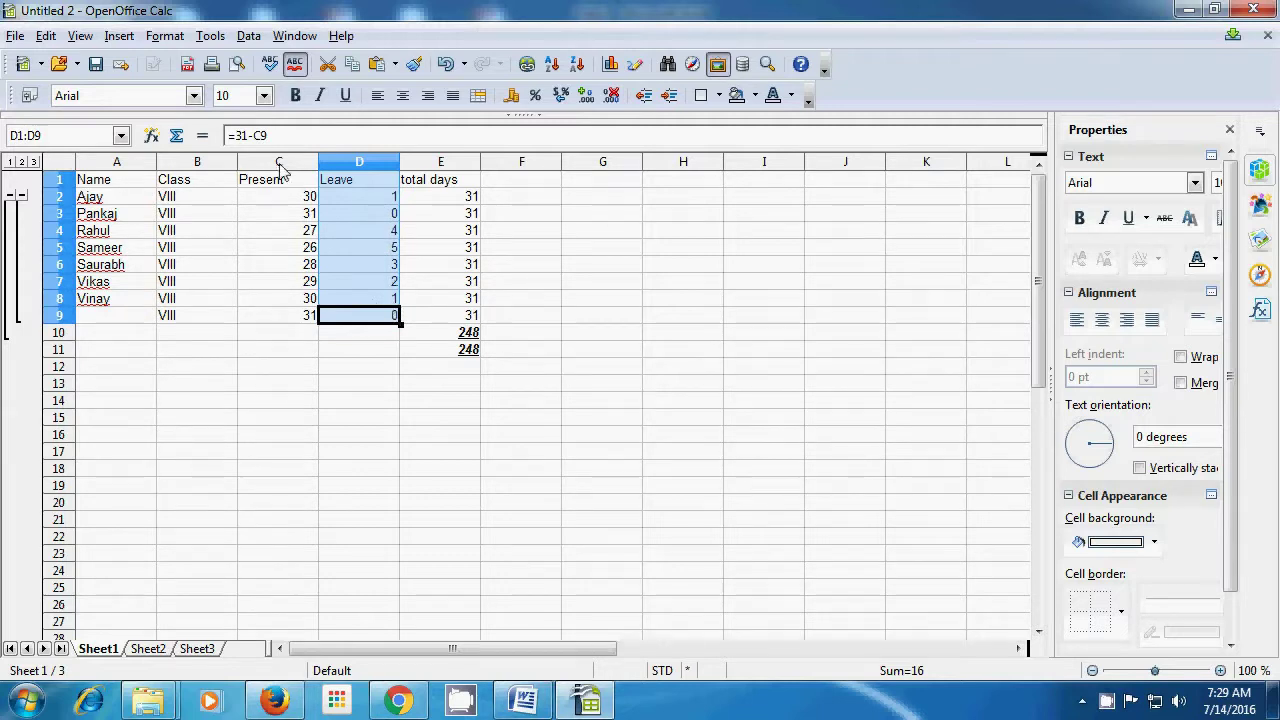
pyautogui.click(249, 37)
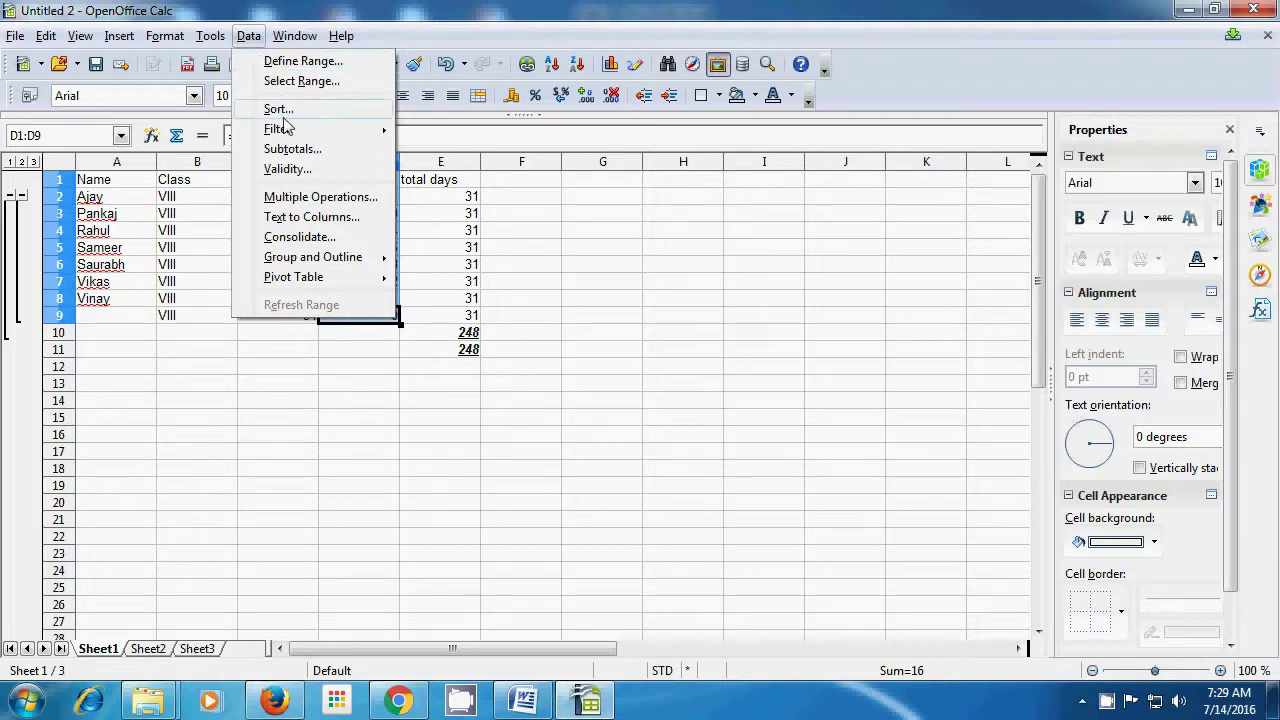
pyautogui.click(295, 152)
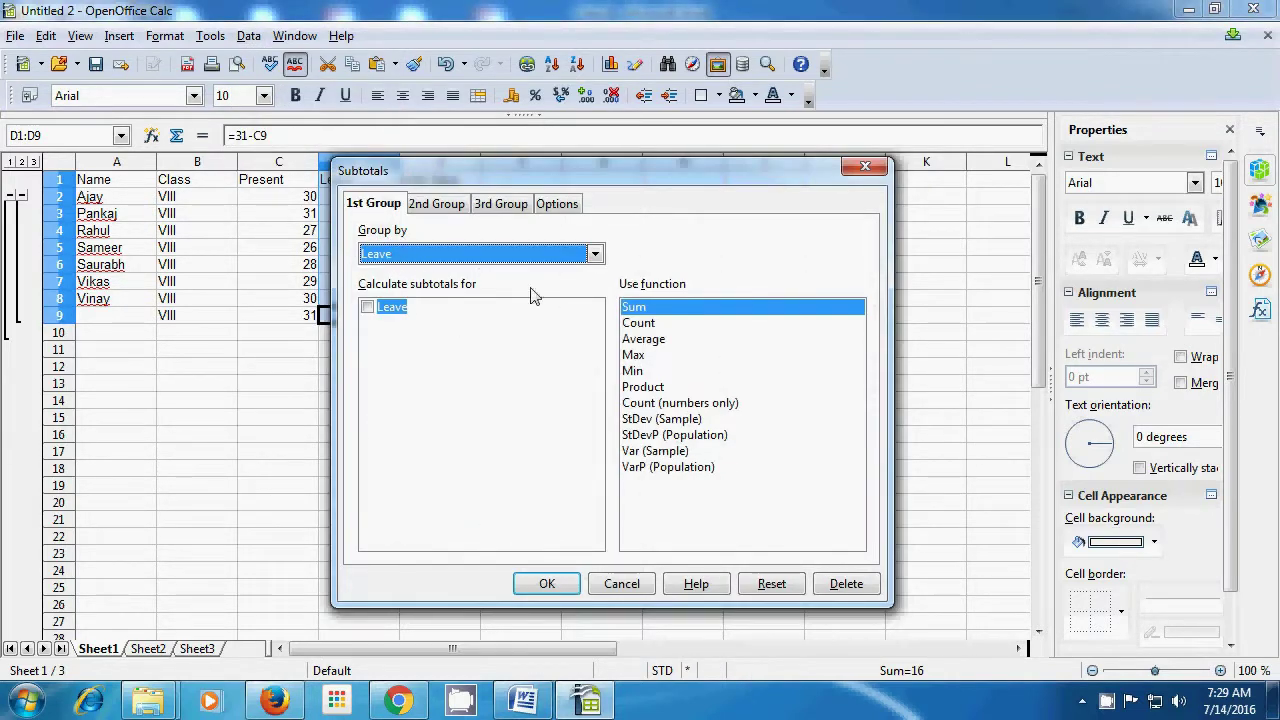
pyautogui.click(638, 324)
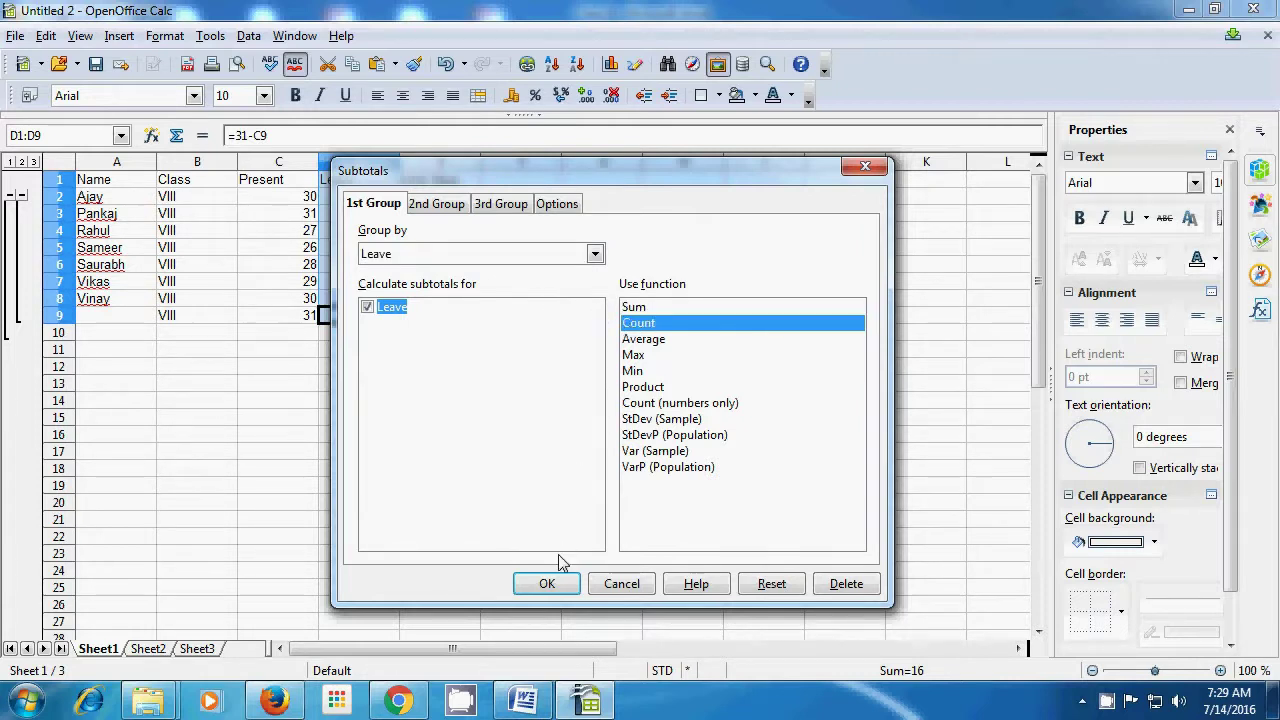
pyautogui.click(547, 584)
pyautogui.click(409, 552)
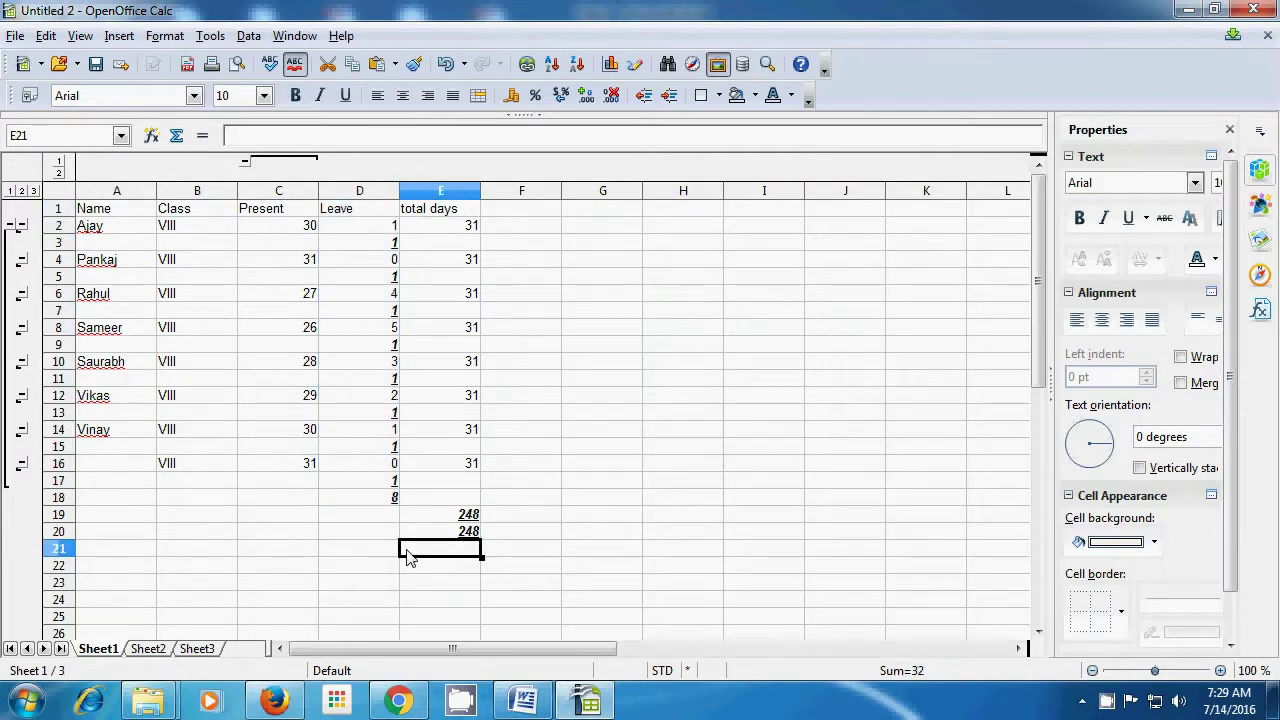
pyautogui.click(395, 500)
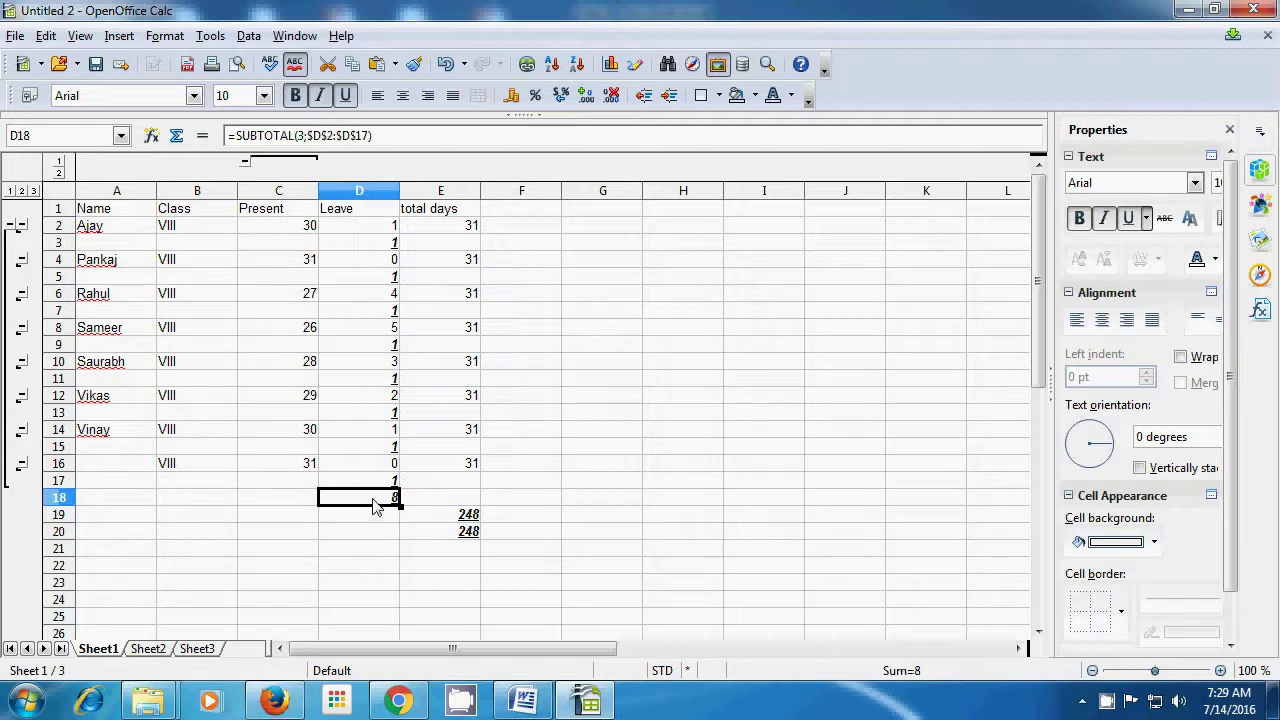
# Step: Add Average subtotals for the Present column, cells C1:C16, grouped by Present, and select the overall average cell C16
pyautogui.moveTo(275, 210); pyautogui.dragTo(315, 475)
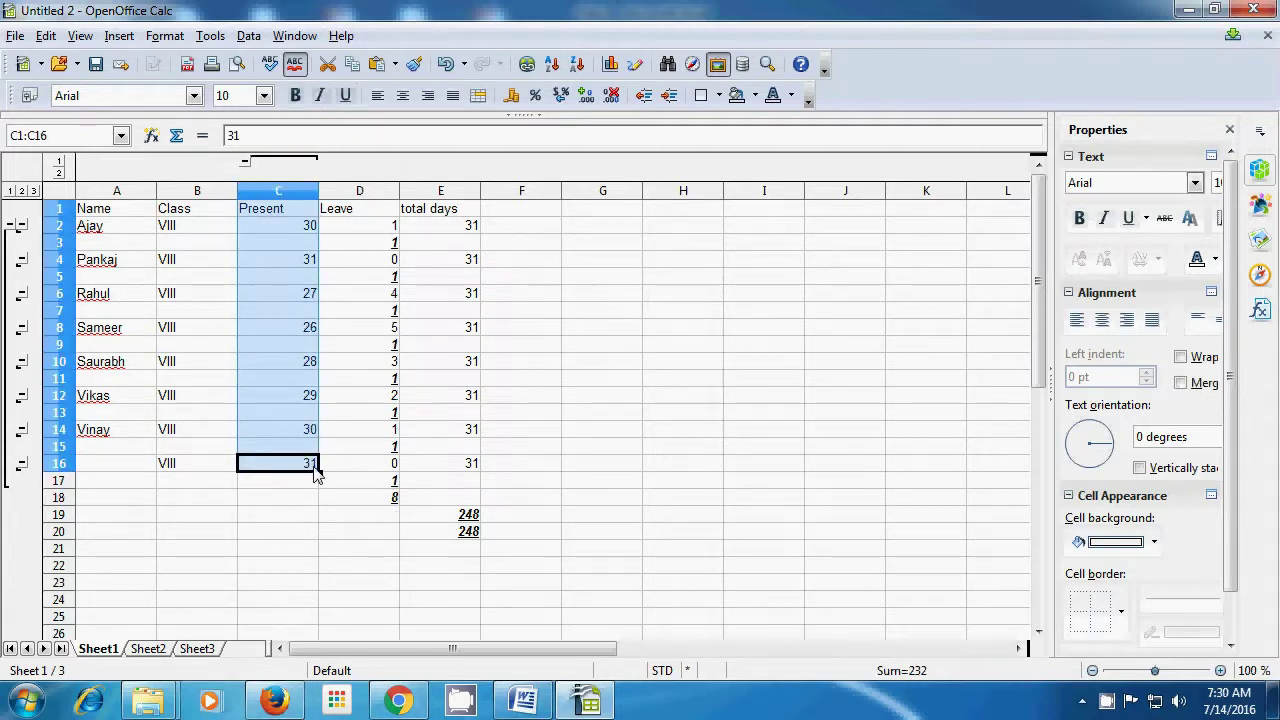
pyautogui.click(250, 36)
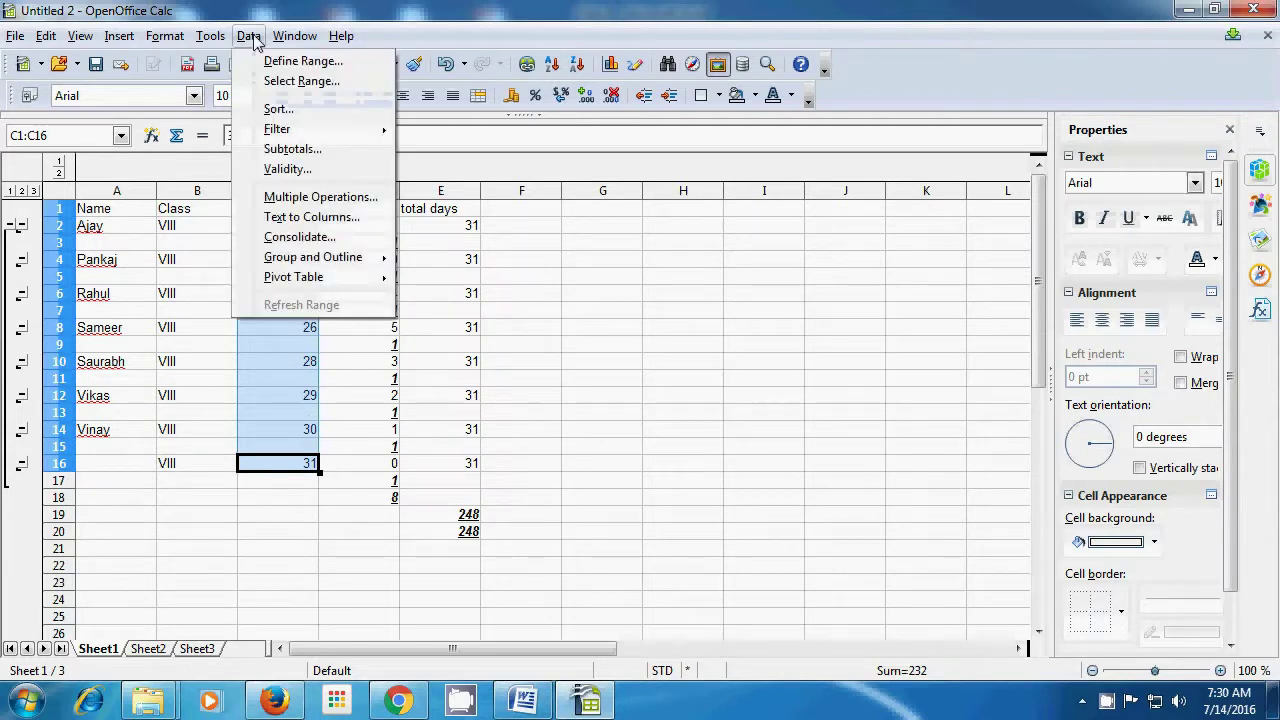
pyautogui.click(285, 150)
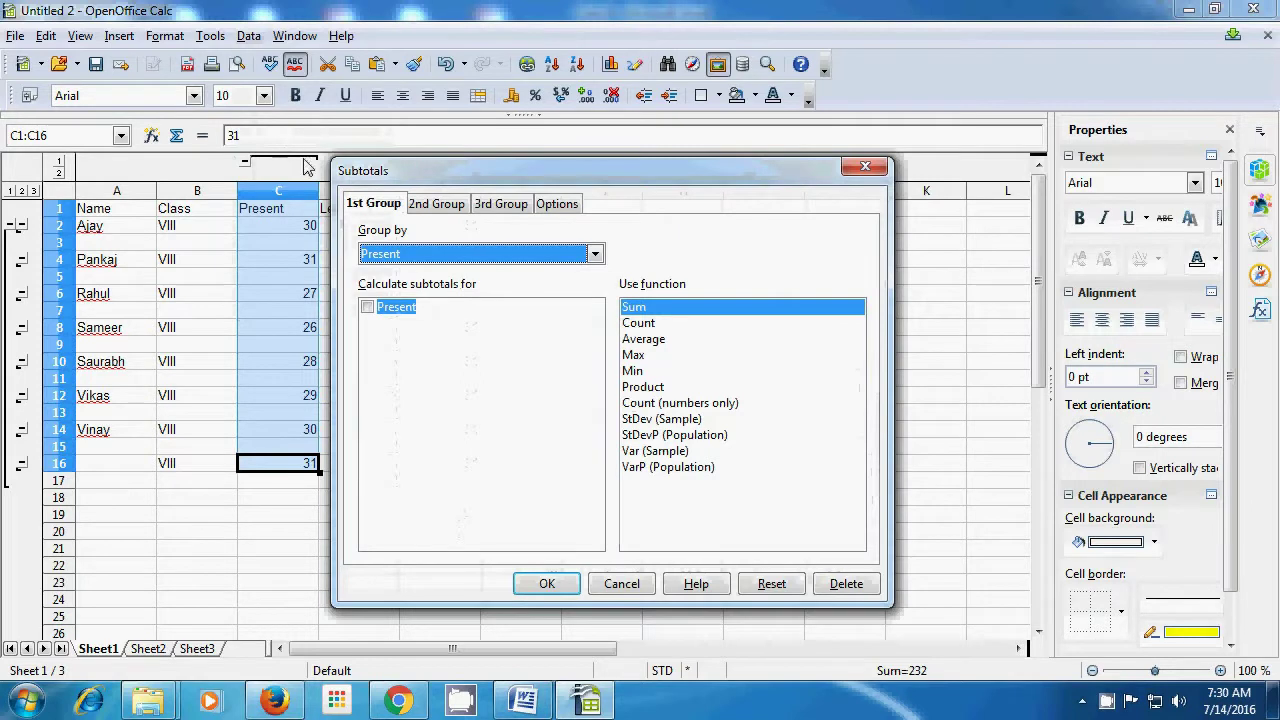
pyautogui.click(636, 342)
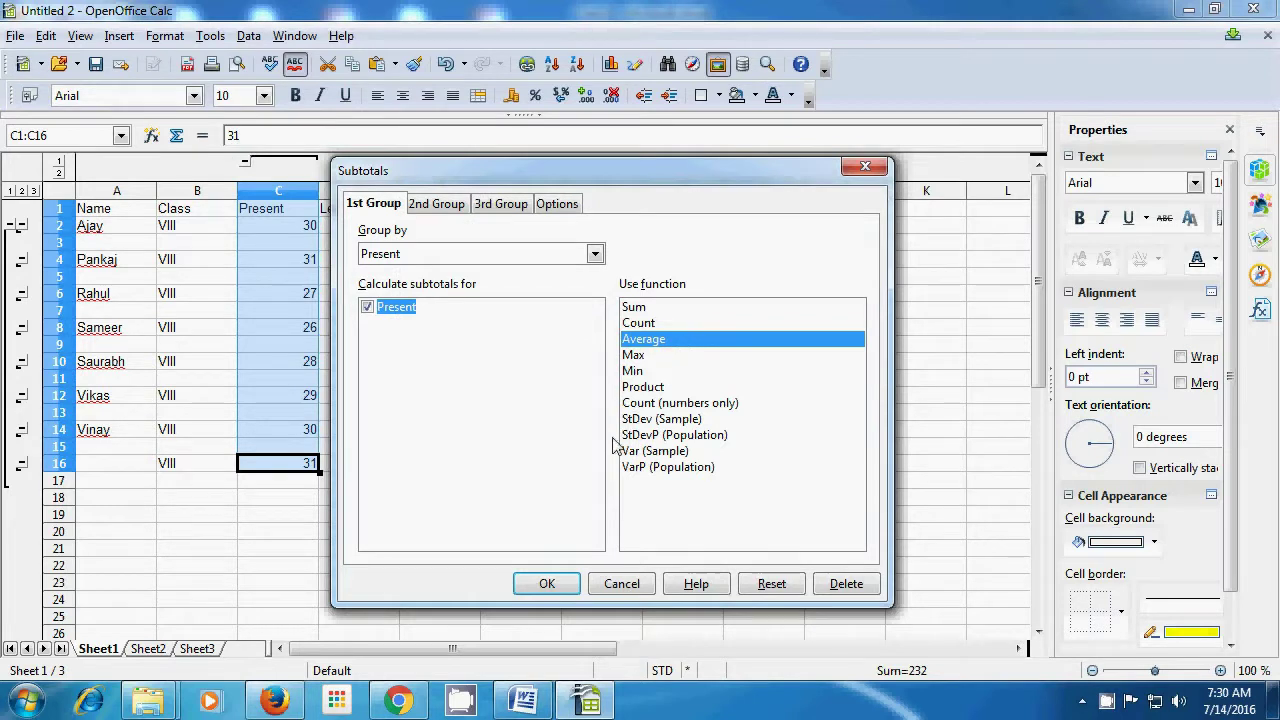
pyautogui.click(549, 585)
pyautogui.click(510, 481)
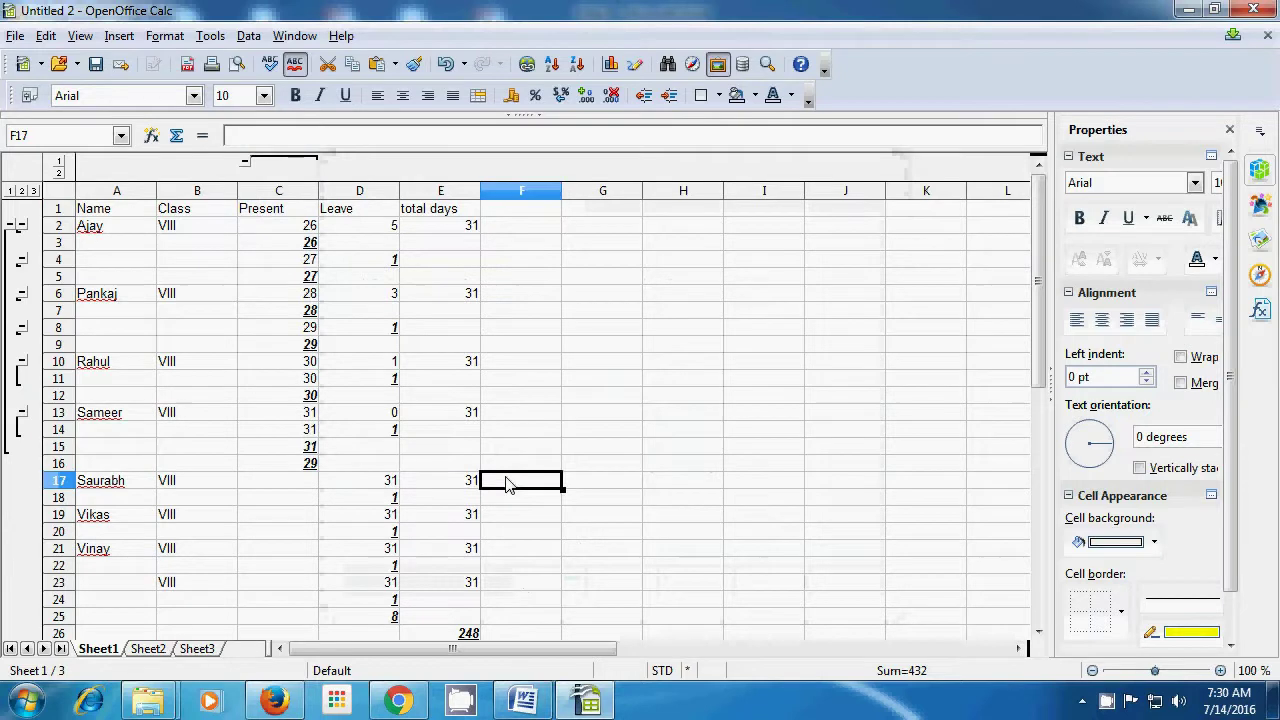
pyautogui.scroll(-3, 297, 474)
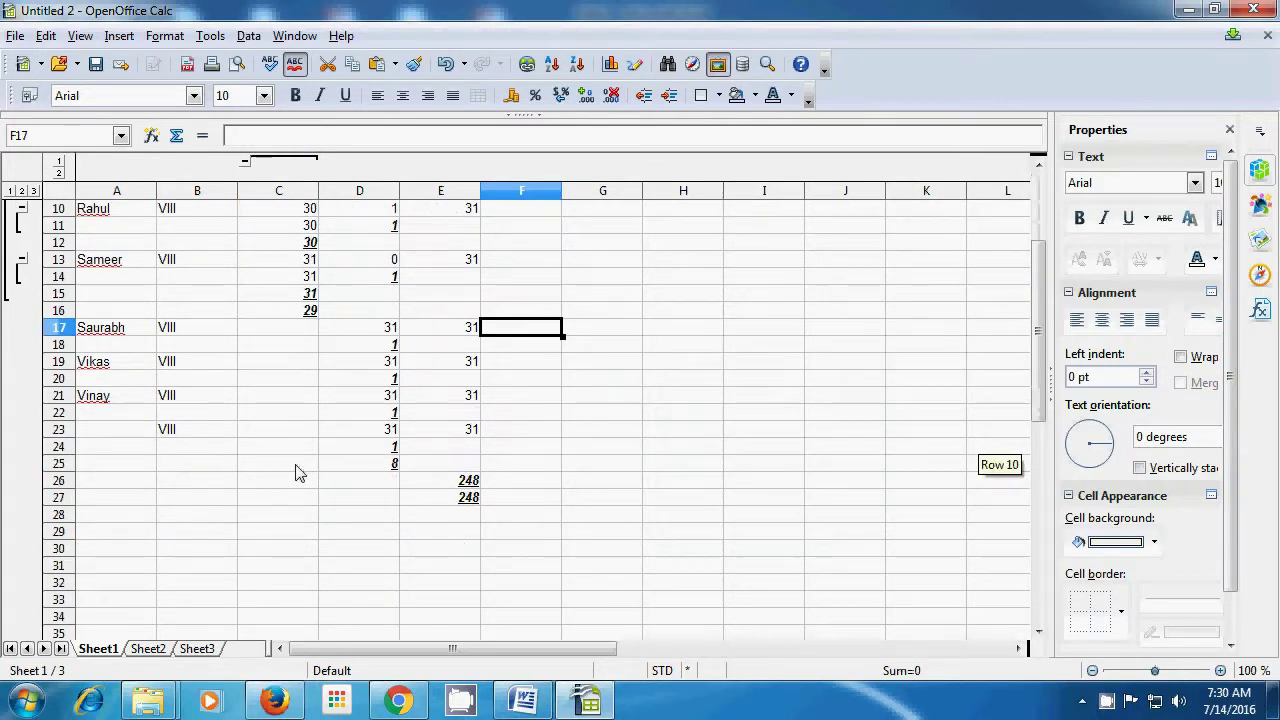
pyautogui.scroll(3, 297, 474)
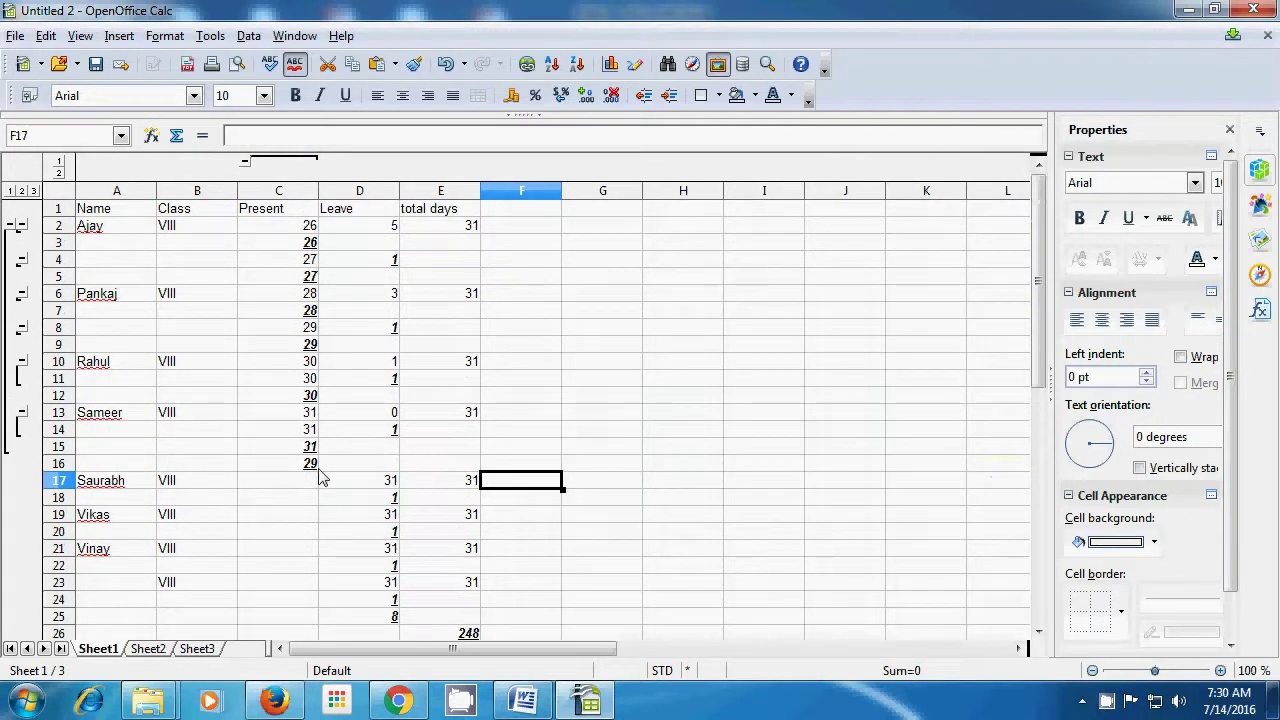
pyautogui.click(314, 466)
pyautogui.scroll(-1, 310, 478)
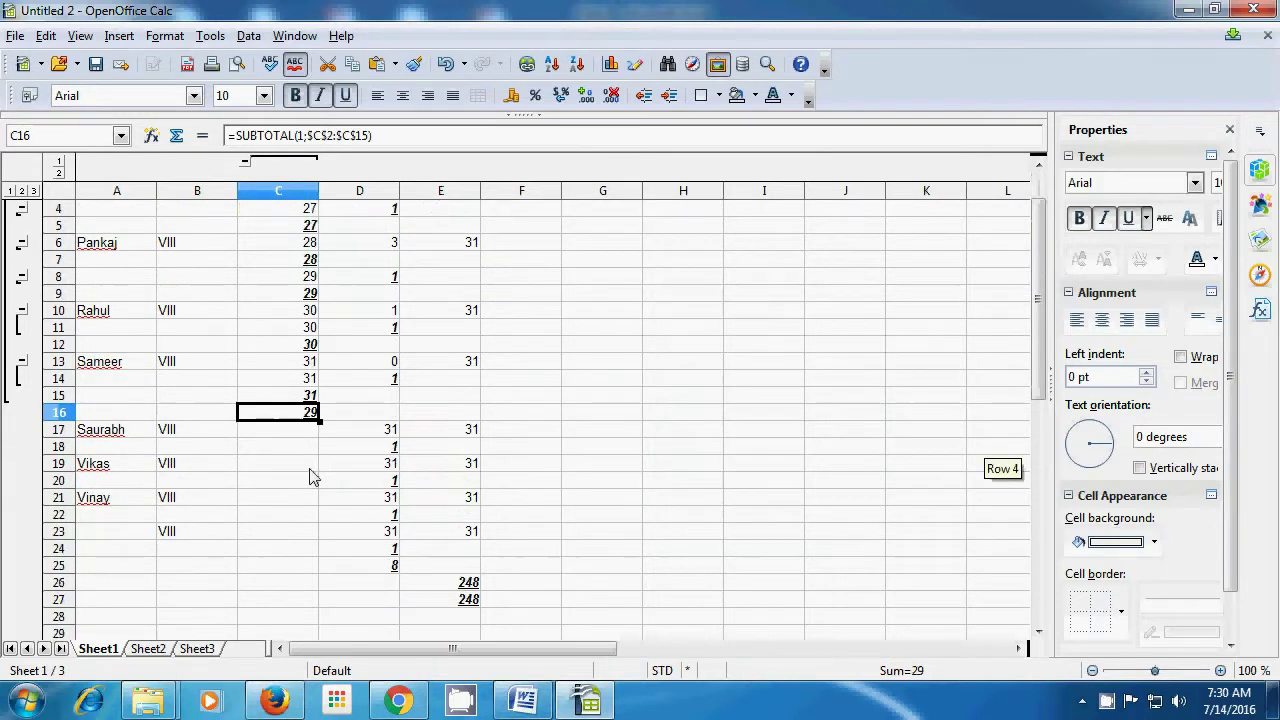
pyautogui.scroll(-1, 310, 477)
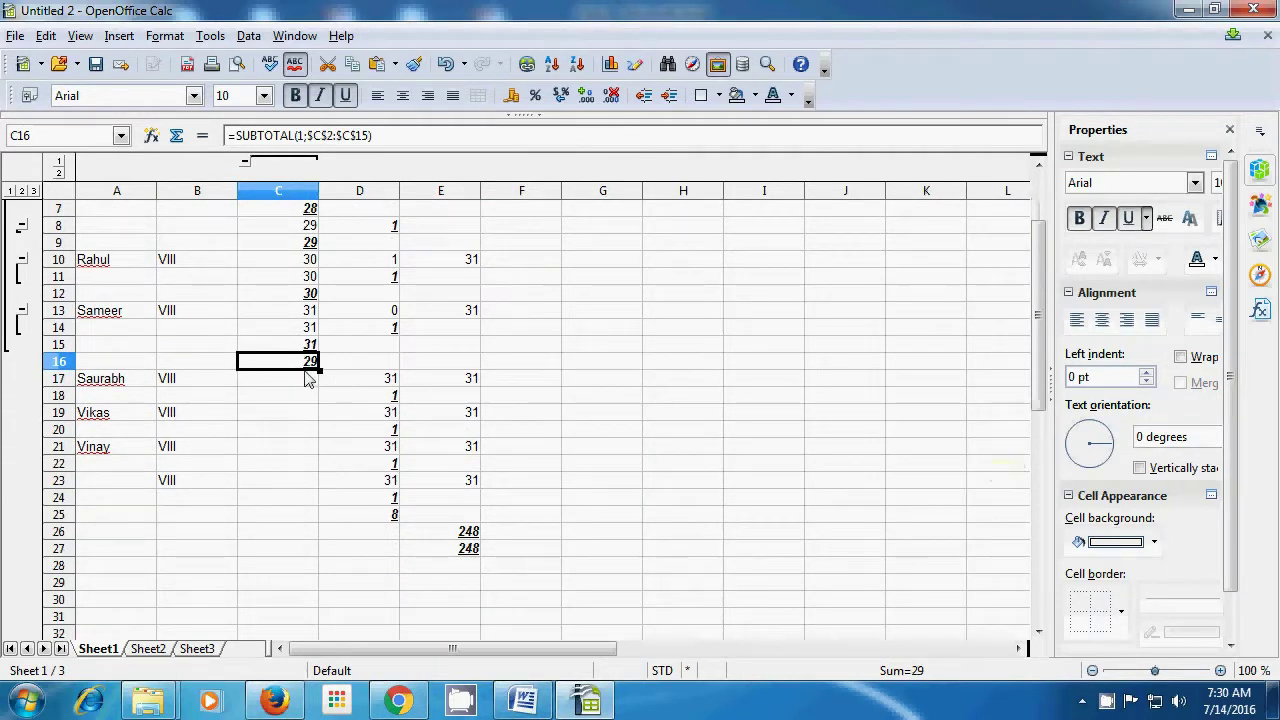
pyautogui.scroll(-3, 304, 370)
pyautogui.scroll(-7, 304, 370)
pyautogui.scroll(12, 304, 370)
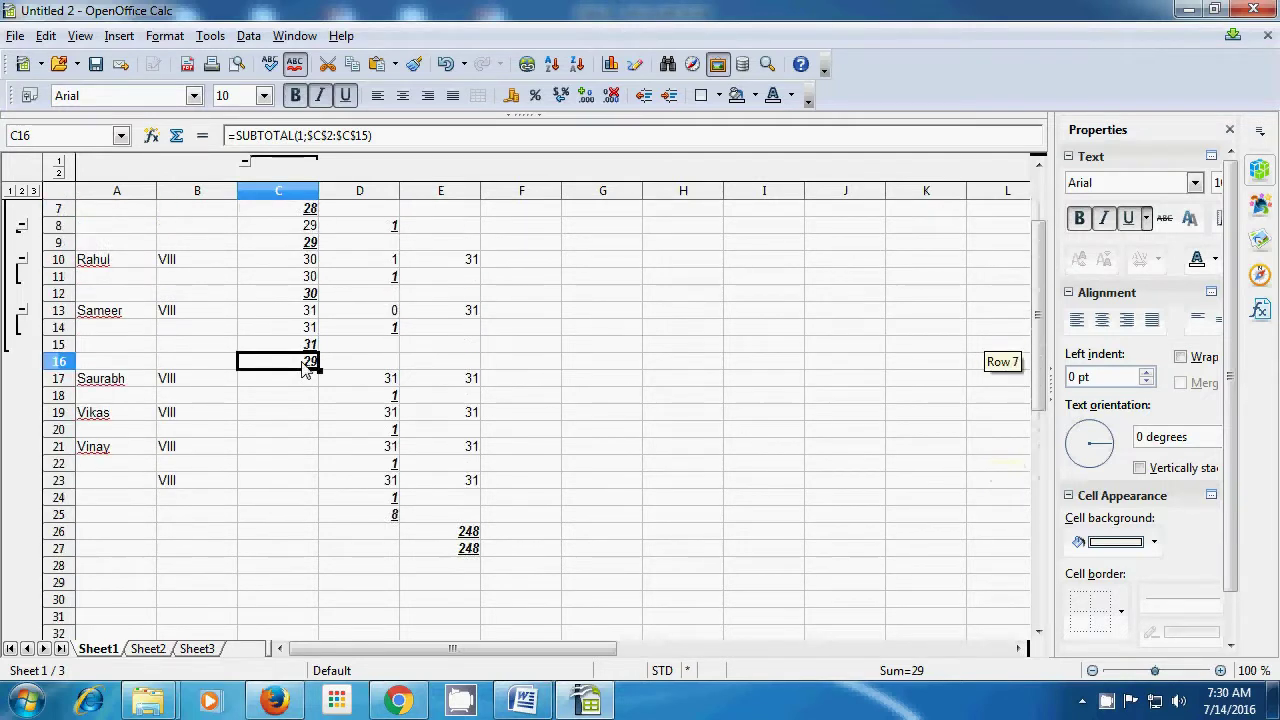
pyautogui.click(582, 296)
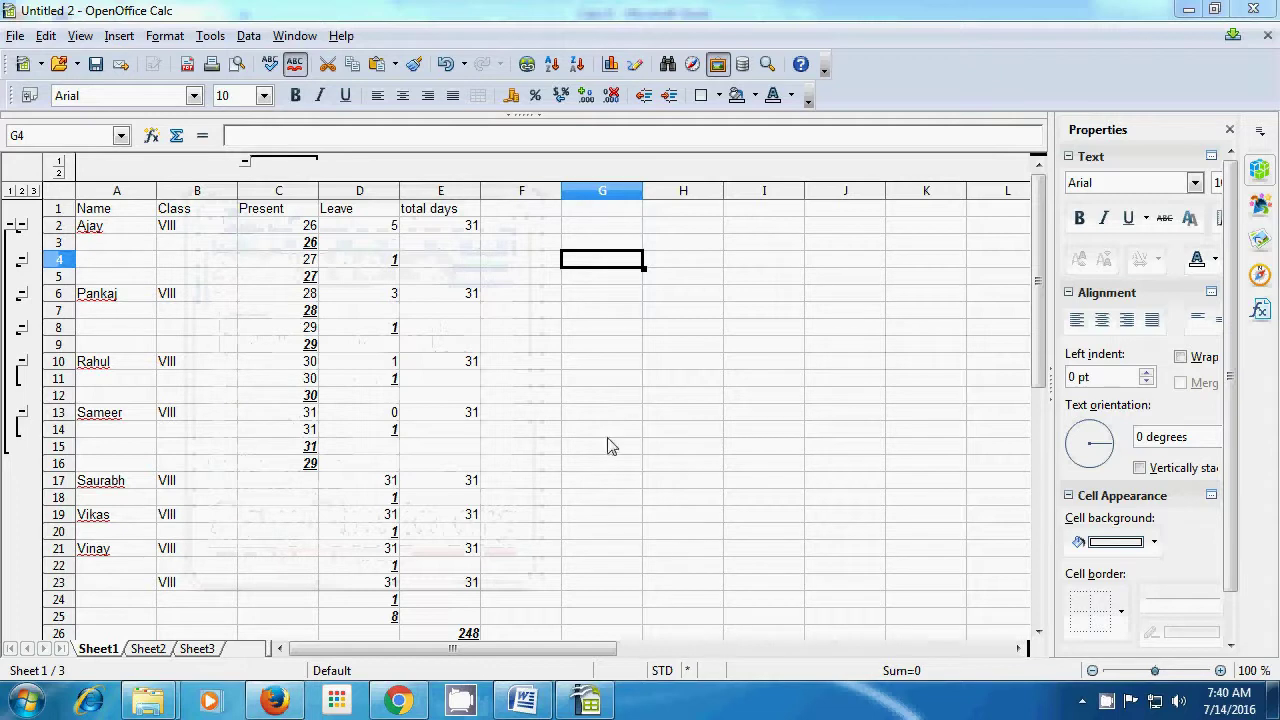
pyautogui.click(623, 384)
pyautogui.hotkey('ctrl', 'pagedown')
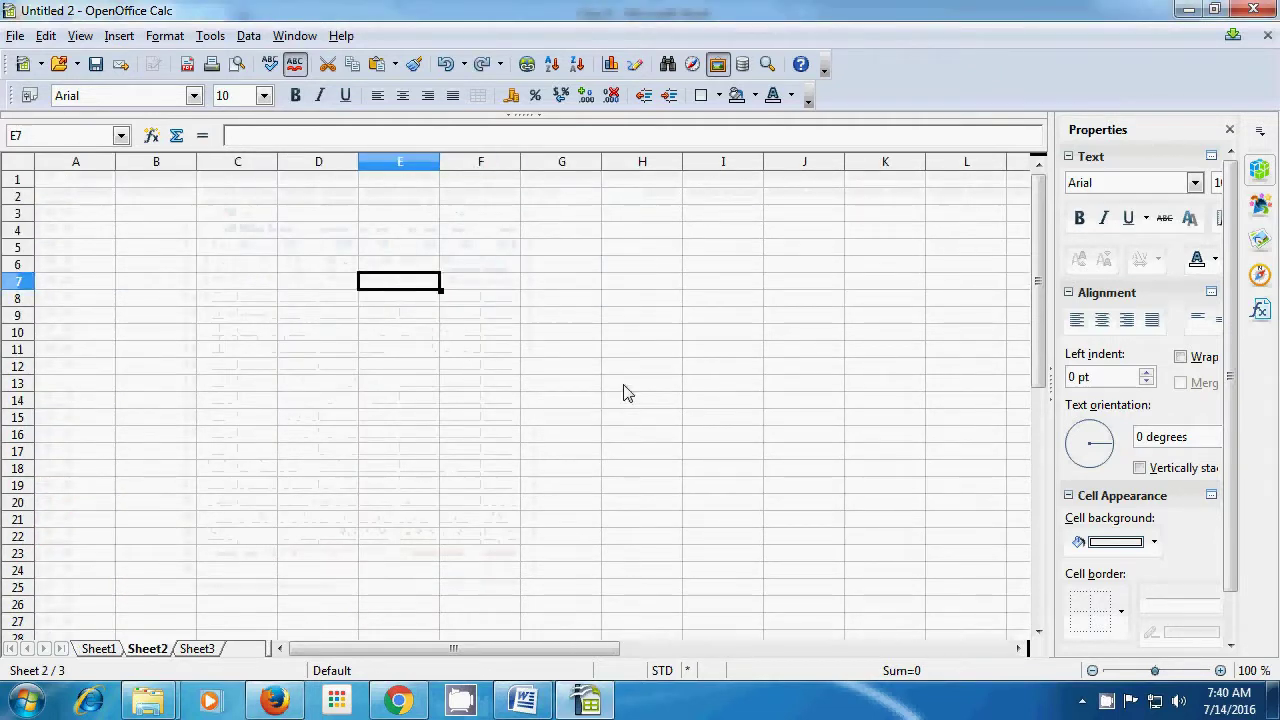
pyautogui.hotkey('ctrl', 'pageup')
# Step: Undo the recent subtotals and the sort of the Name column on Sheet1, and select cells A1:E8
pyautogui.hotkey('ctrl', 'z')
pyautogui.hotkey('ctrl', 'z')
pyautogui.hotkey('ctrl', 'z')
pyautogui.hotkey('ctrl', 'z')
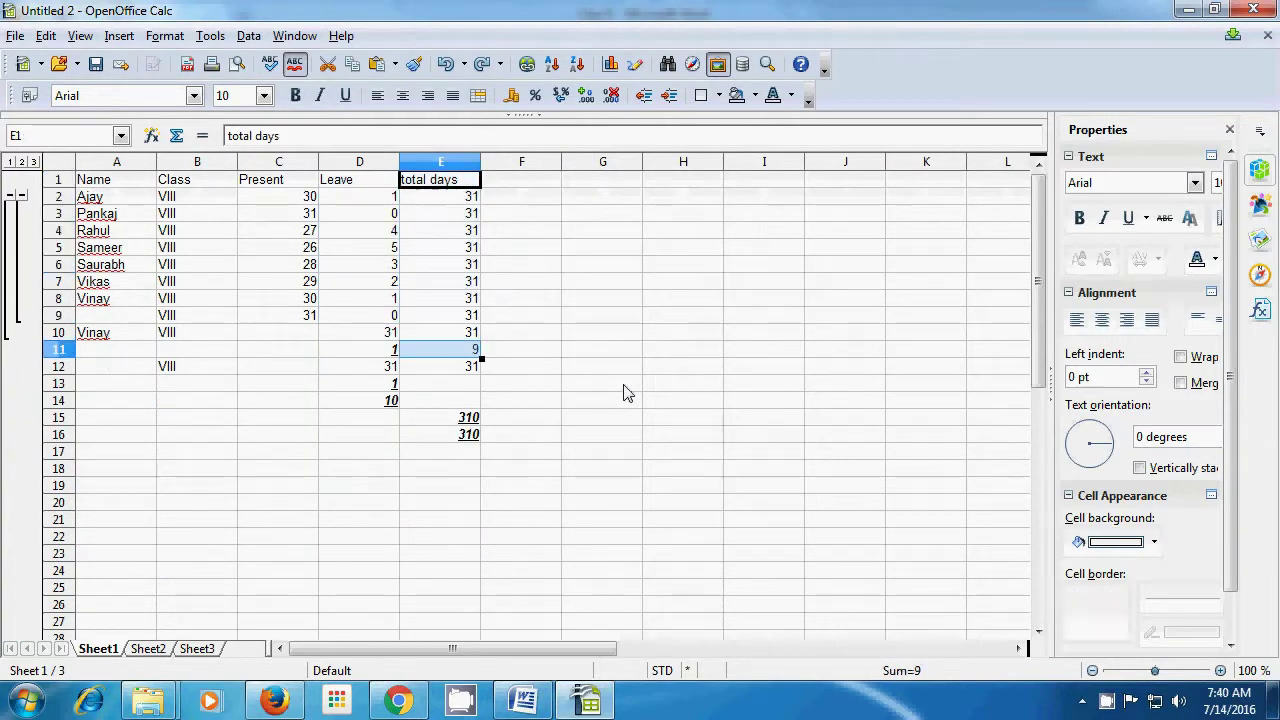
pyautogui.hotkey('ctrl', 'z')
pyautogui.hotkey('ctrl', 'z')
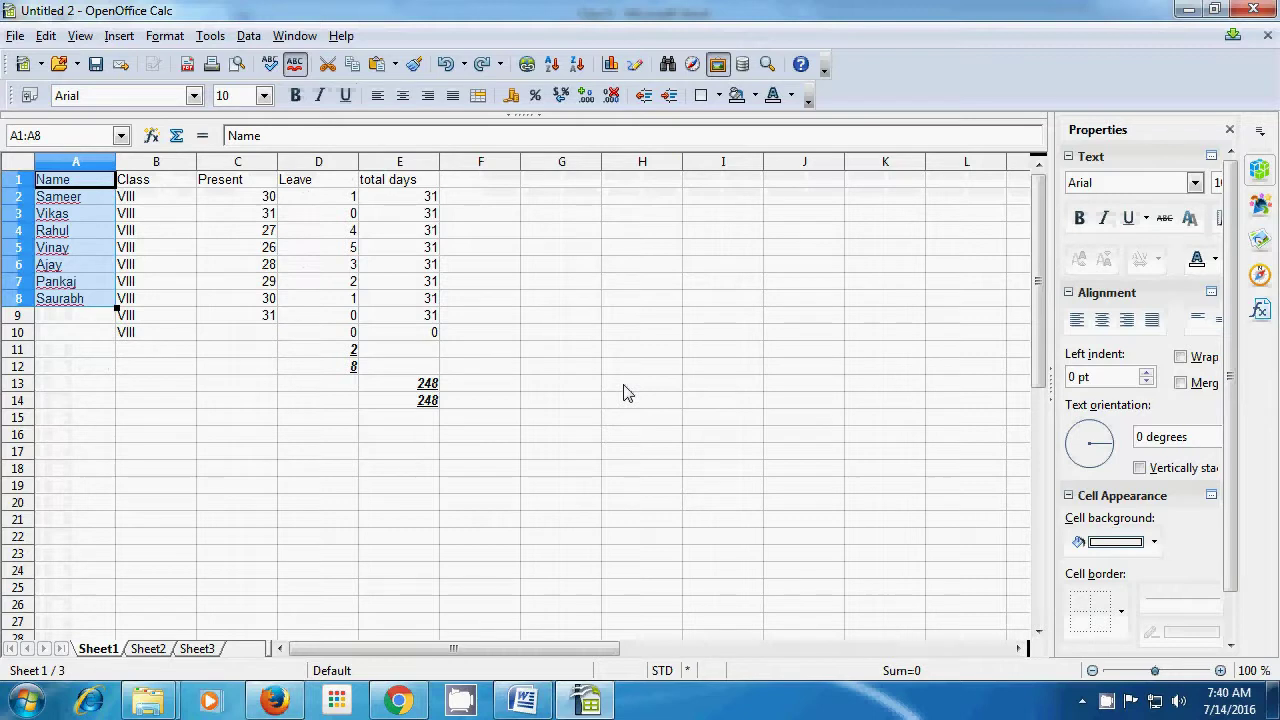
pyautogui.hotkey('ctrl', 'shift', 'Right')
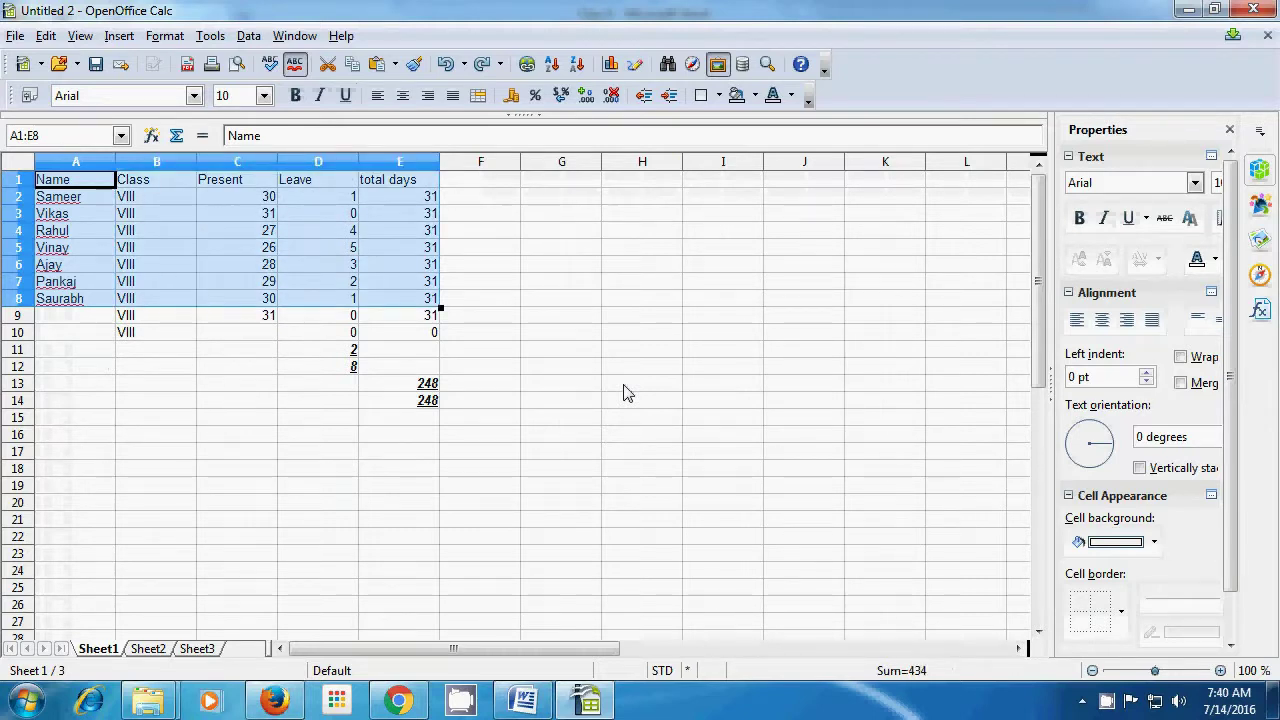
# Step: Delete the leftover subtotals below the table in cells E14, E13, D12 and D11
pyautogui.click(418, 386)
pyautogui.click(420, 400)
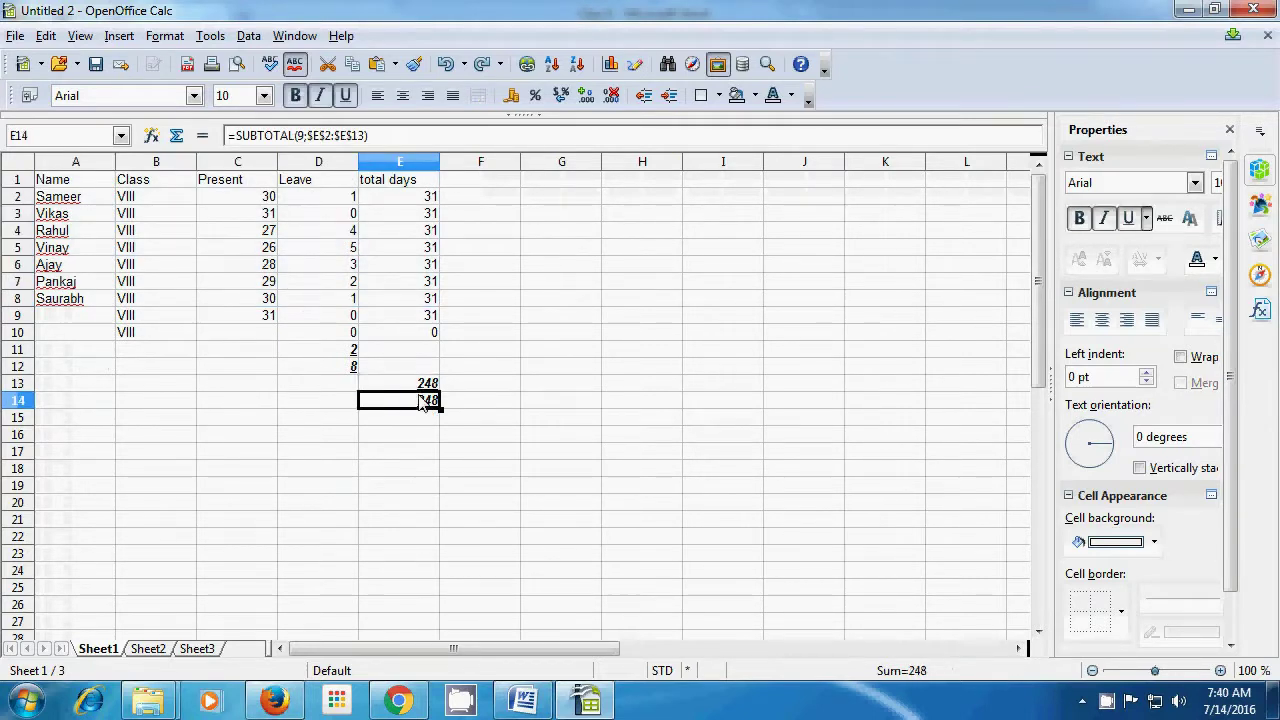
pyautogui.press('Delete')
pyautogui.click(421, 388)
pyautogui.press('Delete')
pyautogui.click(338, 368)
pyautogui.press('Delete')
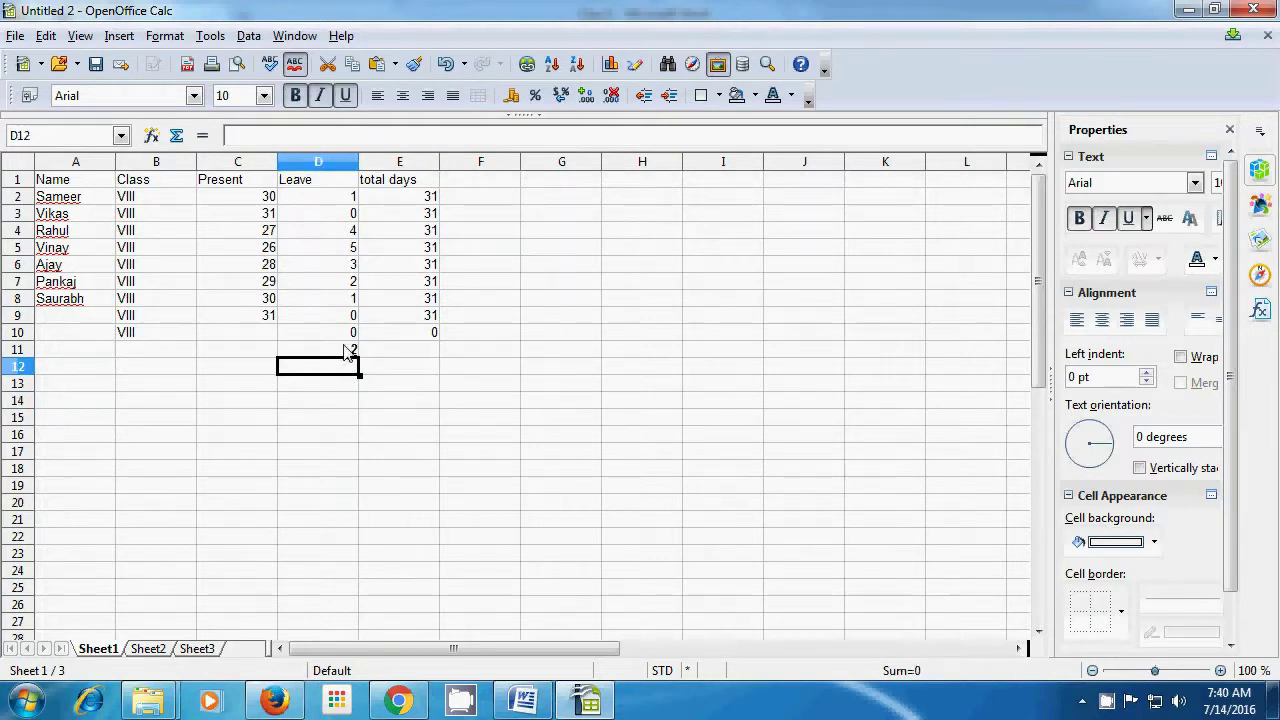
pyautogui.click(345, 352)
pyautogui.press('Delete')
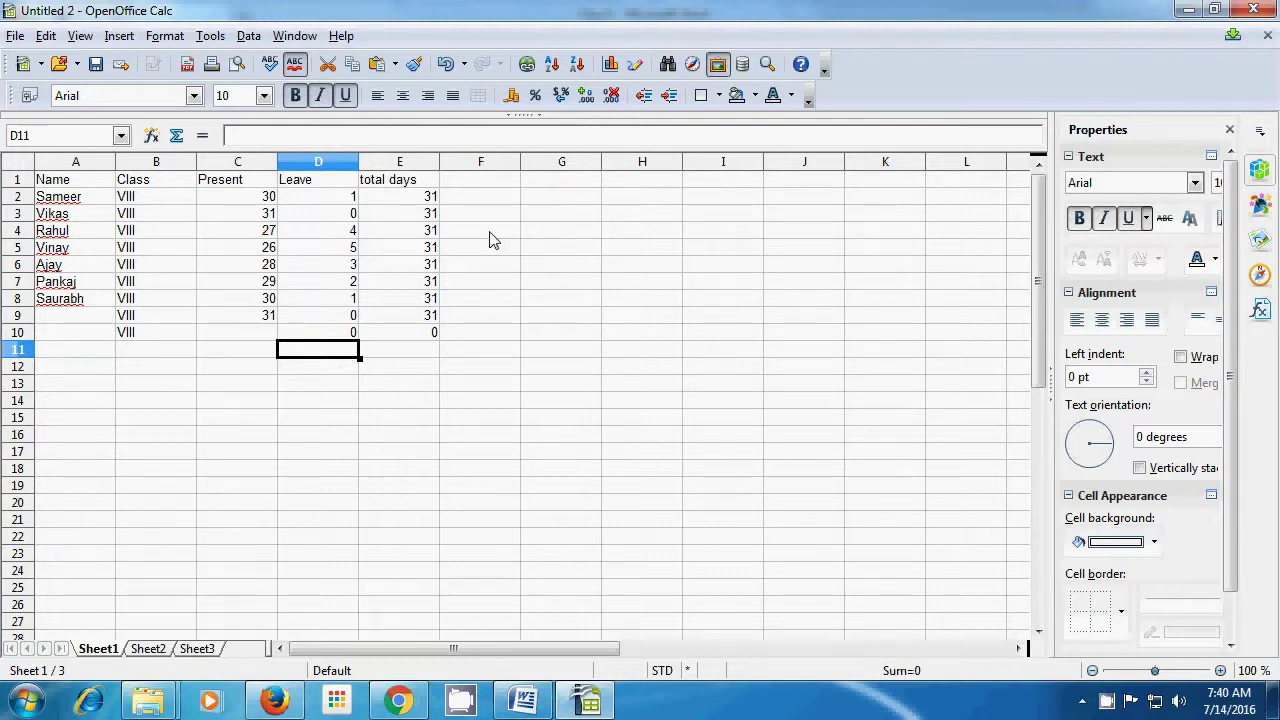
# Step: Set the validity criteria for cell F2 to allow whole numbers greater than a minimum of 100
pyautogui.click(499, 198)
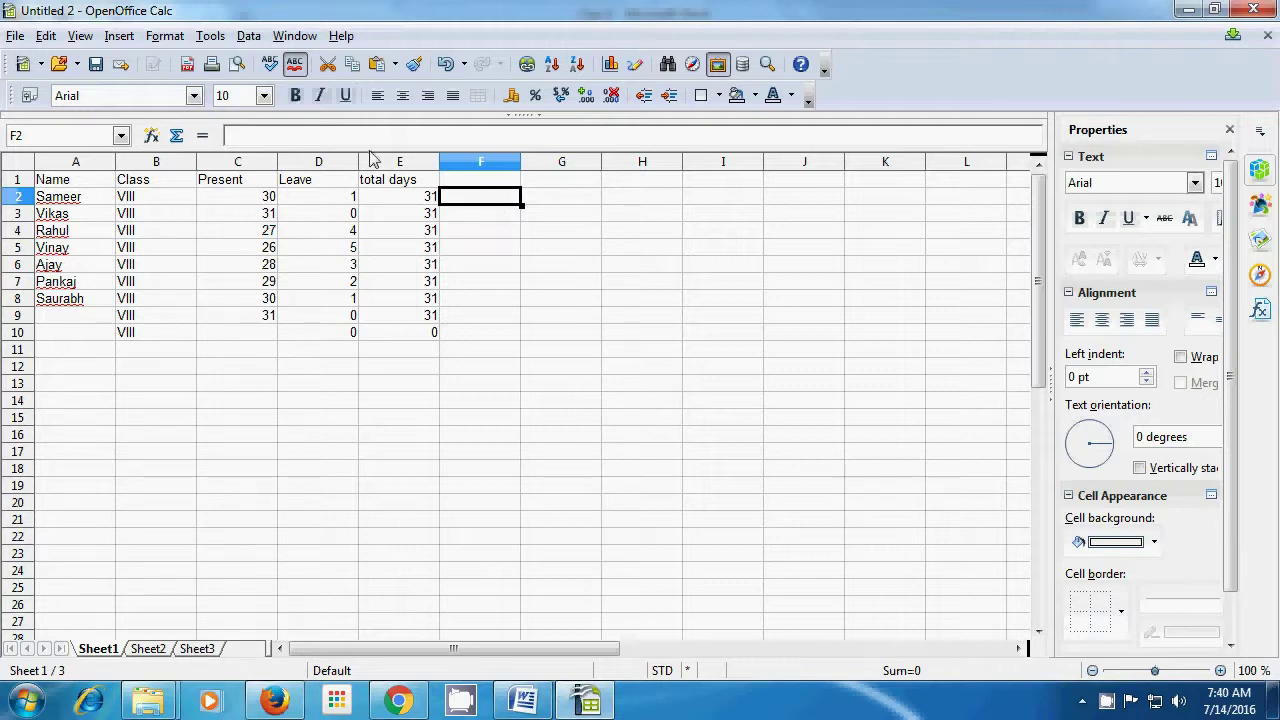
pyautogui.click(250, 37)
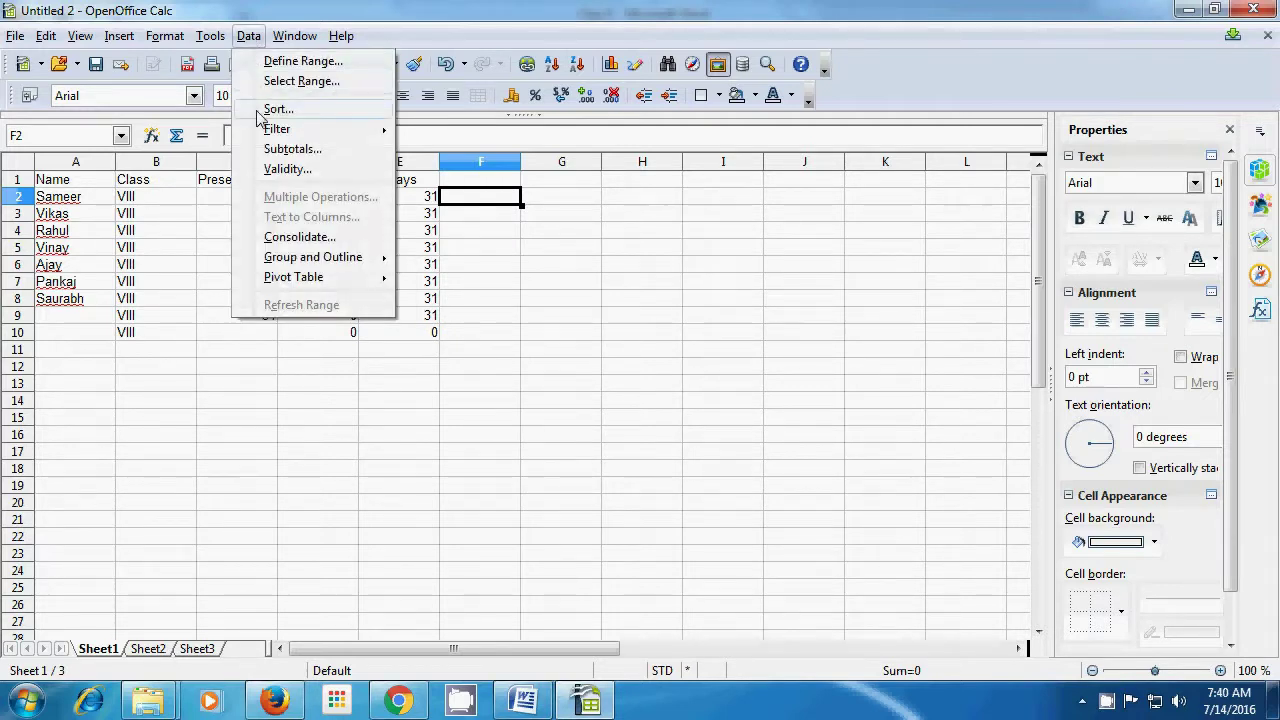
pyautogui.click(288, 170)
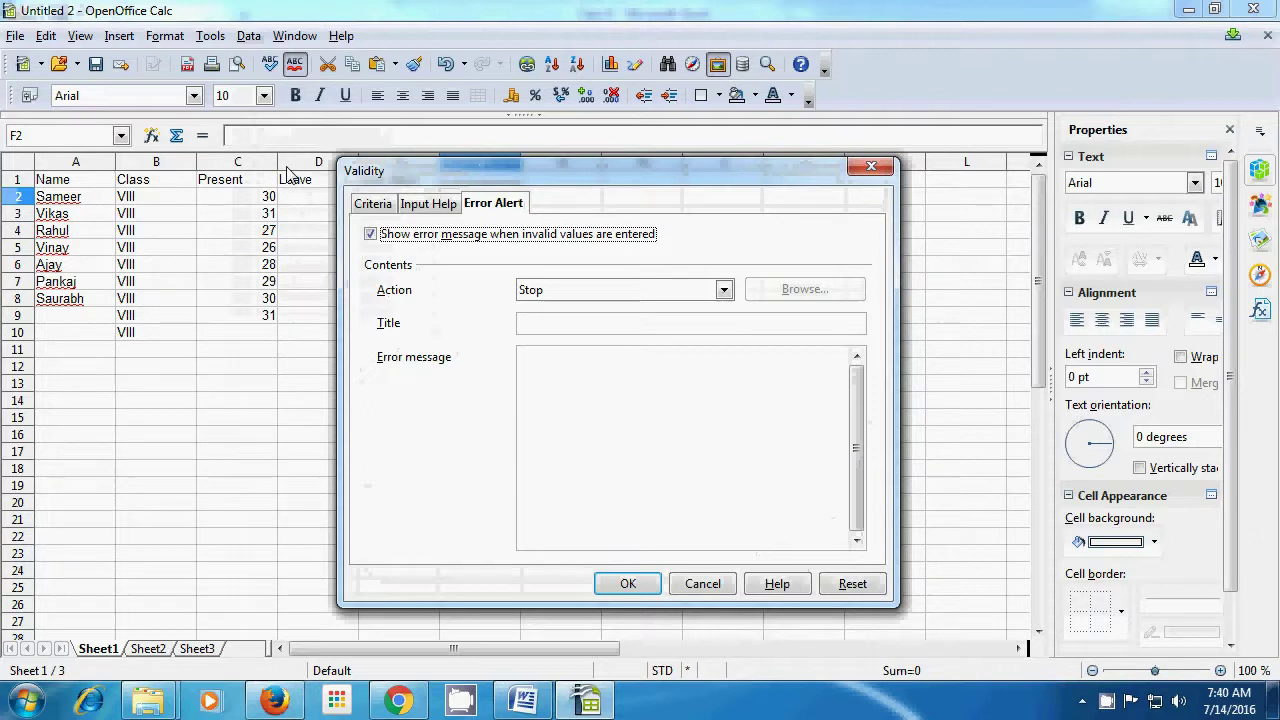
pyautogui.click(365, 205)
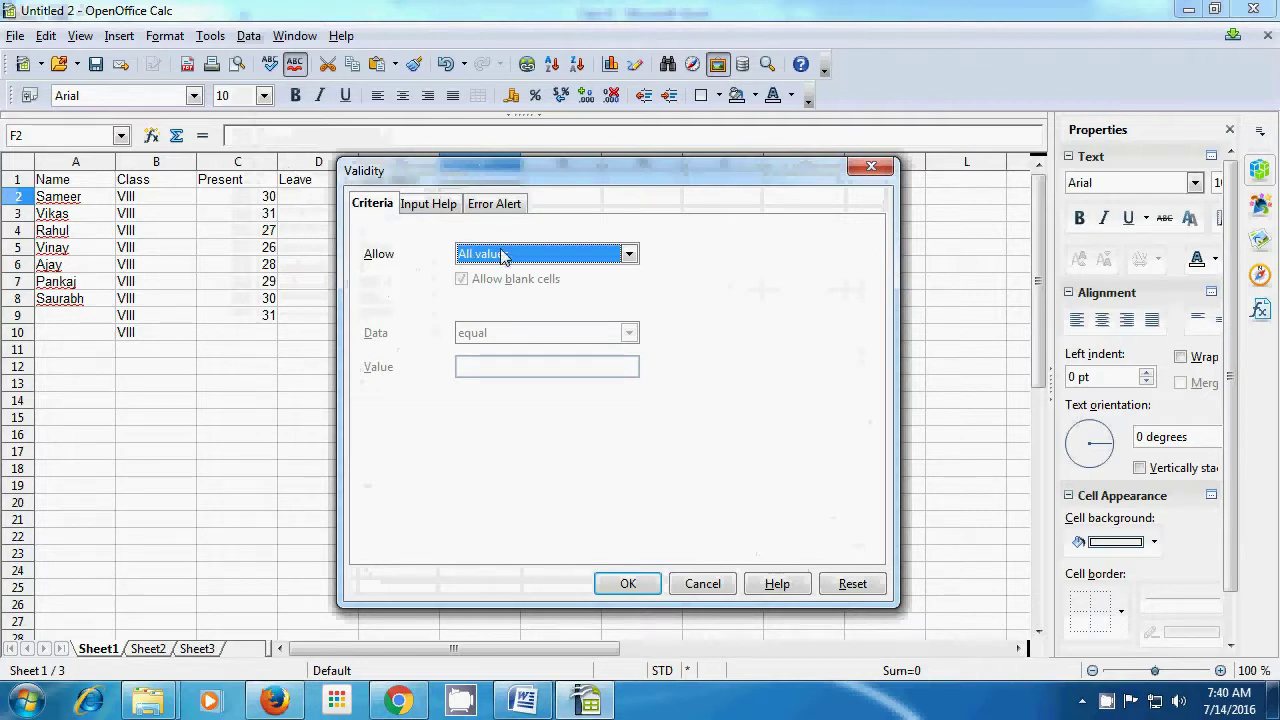
pyautogui.click(628, 255)
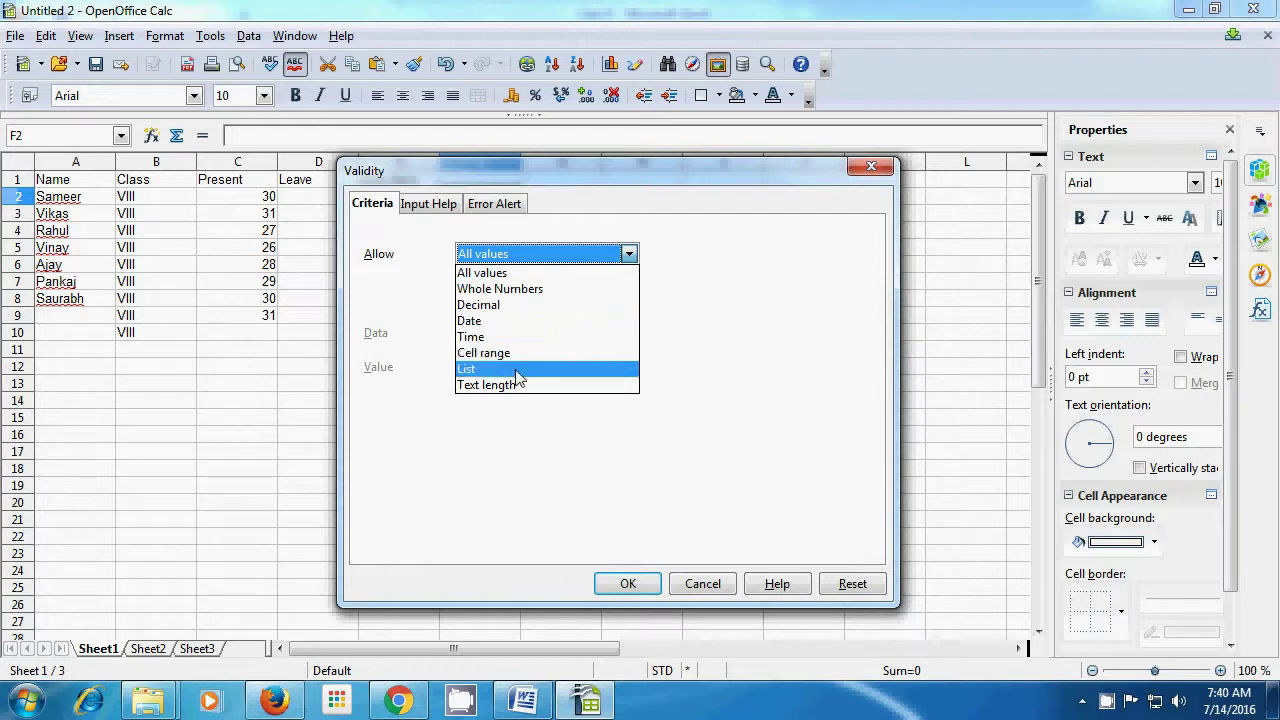
pyautogui.click(506, 292)
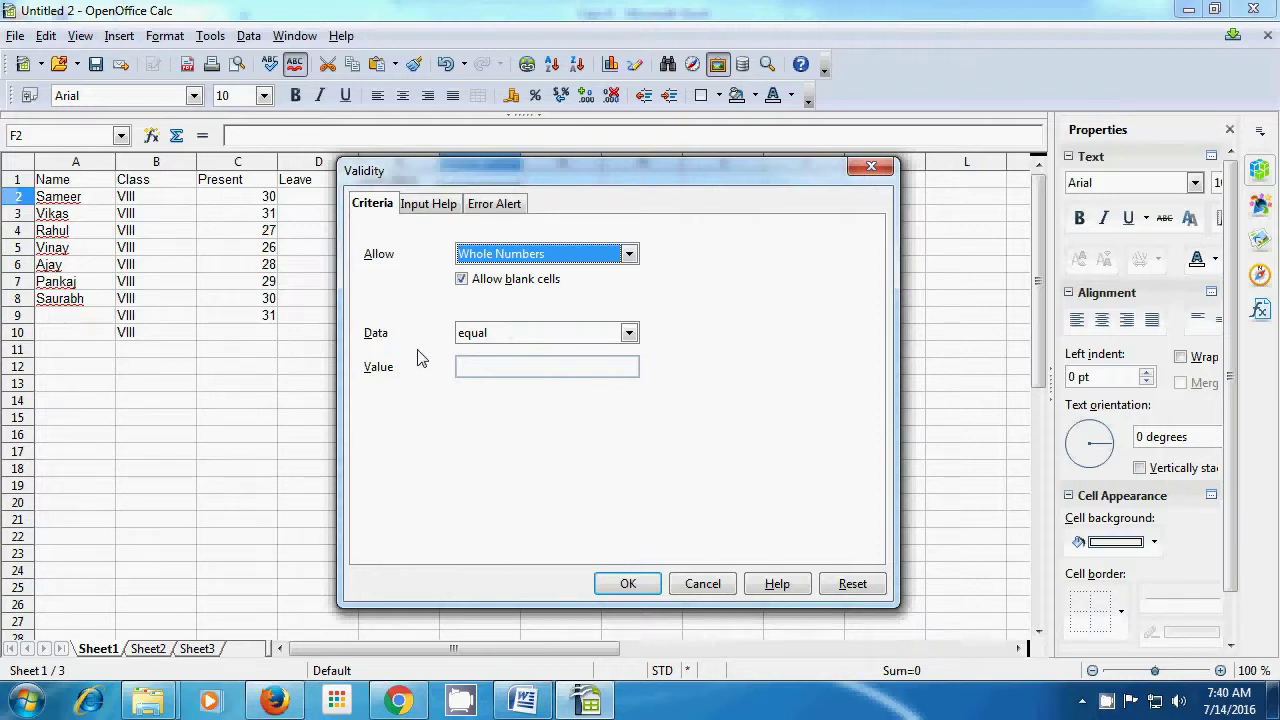
pyautogui.click(629, 338)
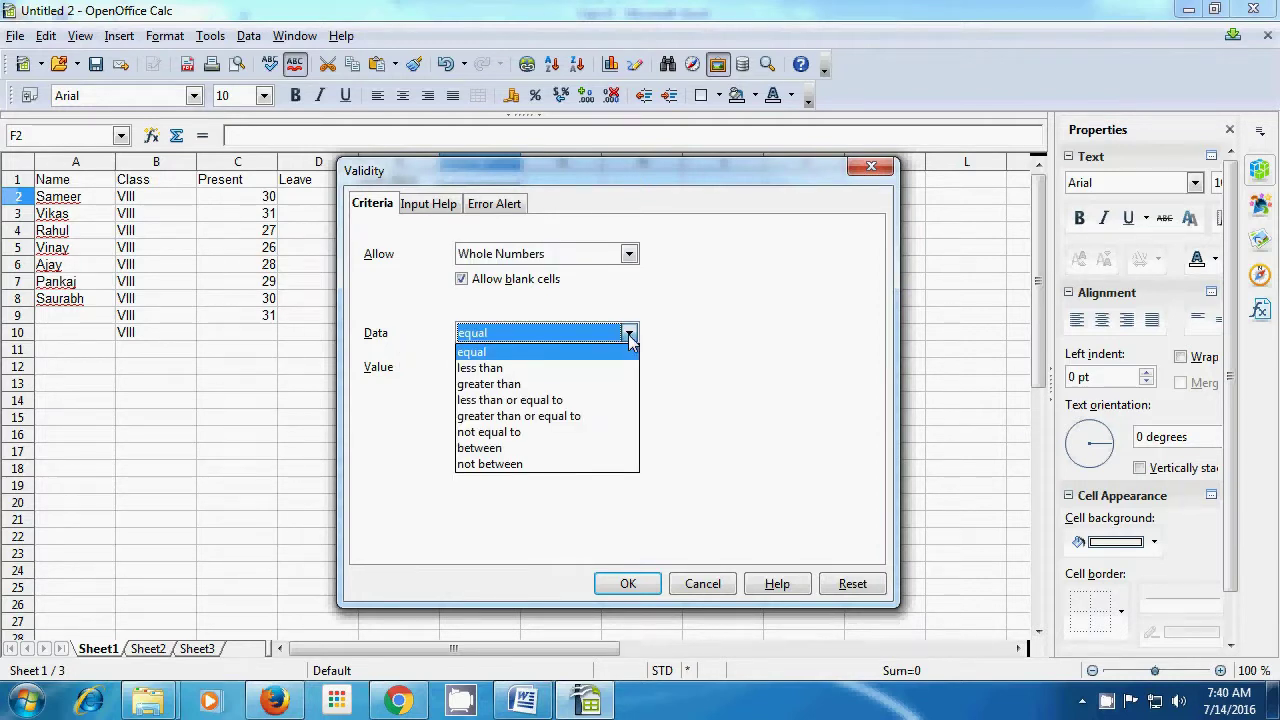
pyautogui.click(503, 384)
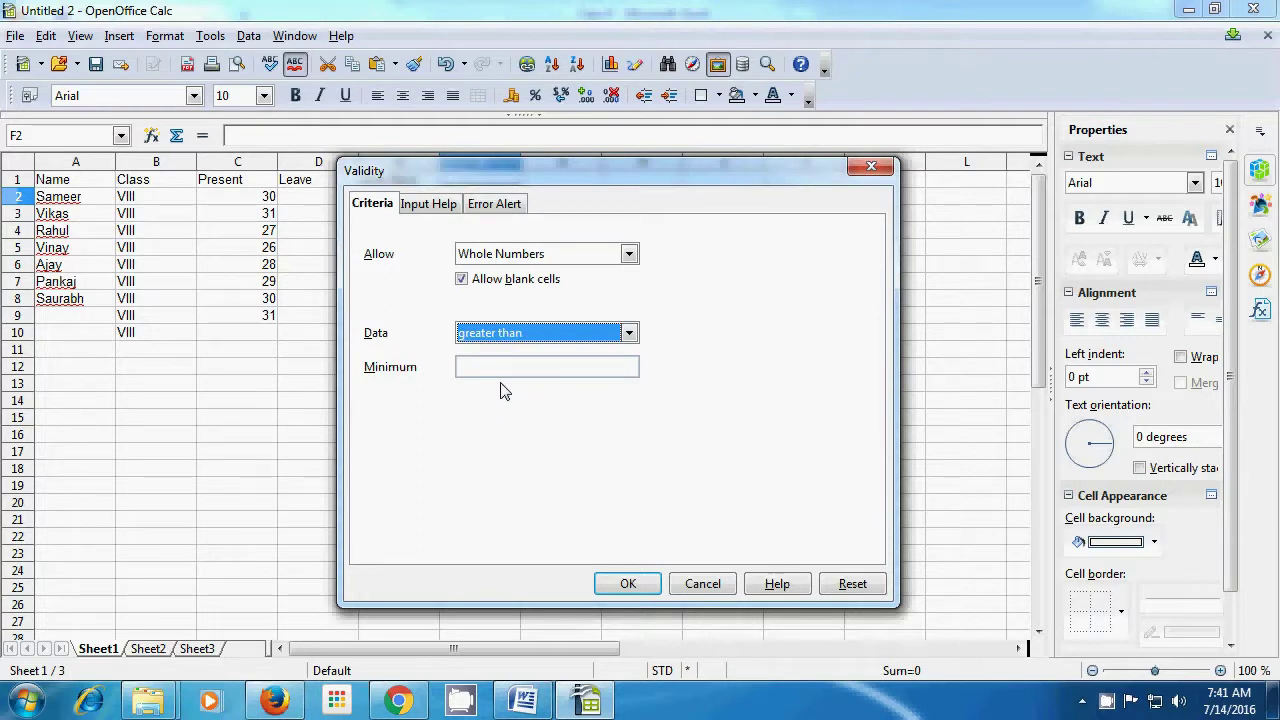
pyautogui.click(508, 367)
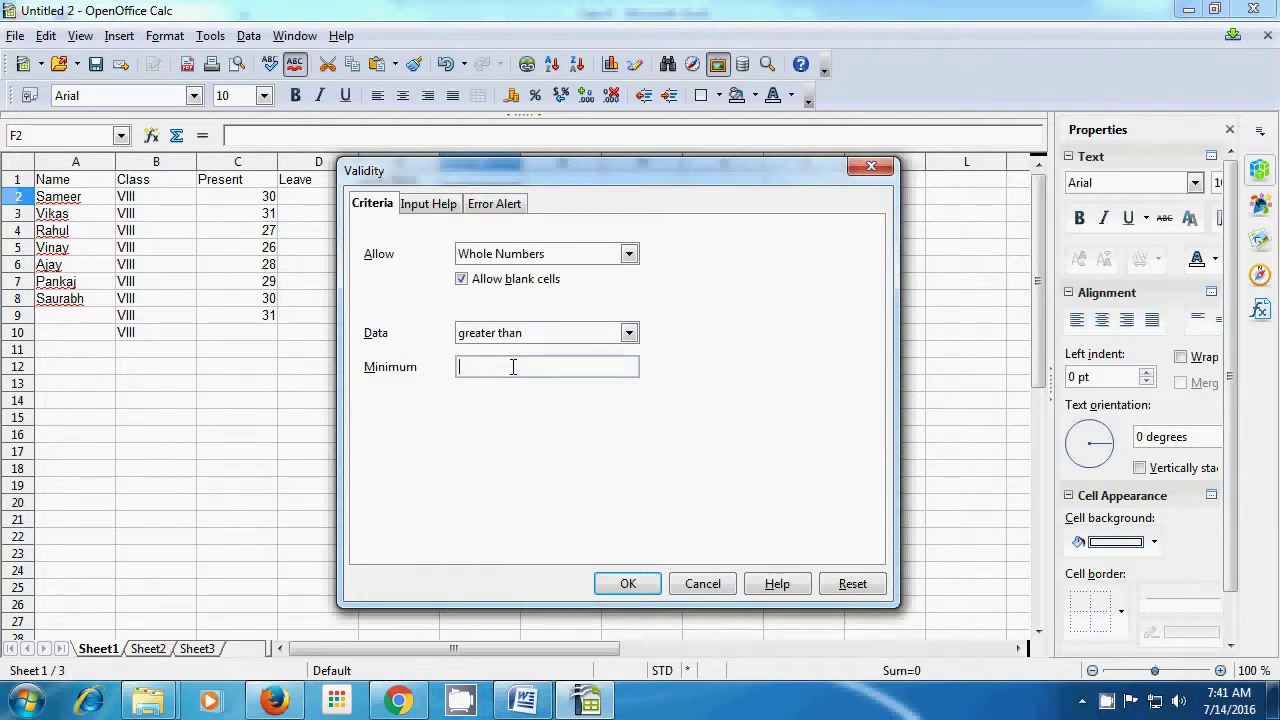
pyautogui.write('100')
# Step: Set F2's error alert action to Warning with the error message "greater than 100", and apply the validity rule
pyautogui.click(444, 206)
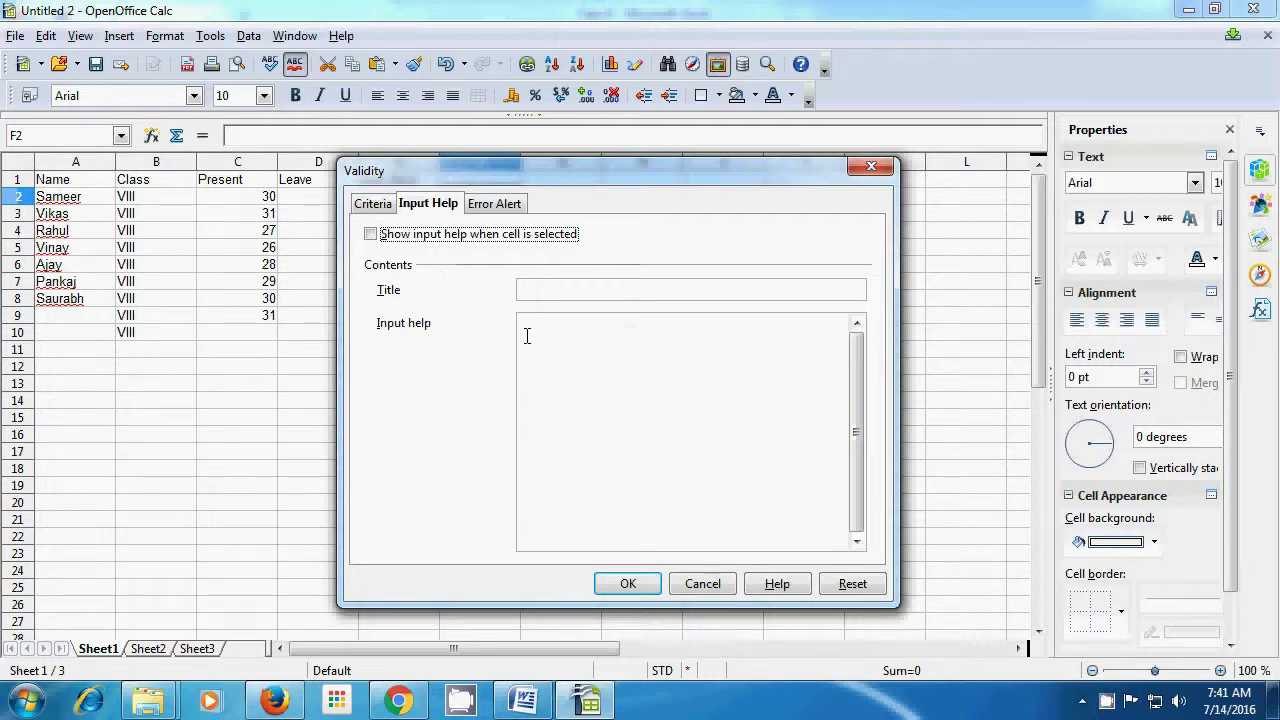
pyautogui.click(500, 206)
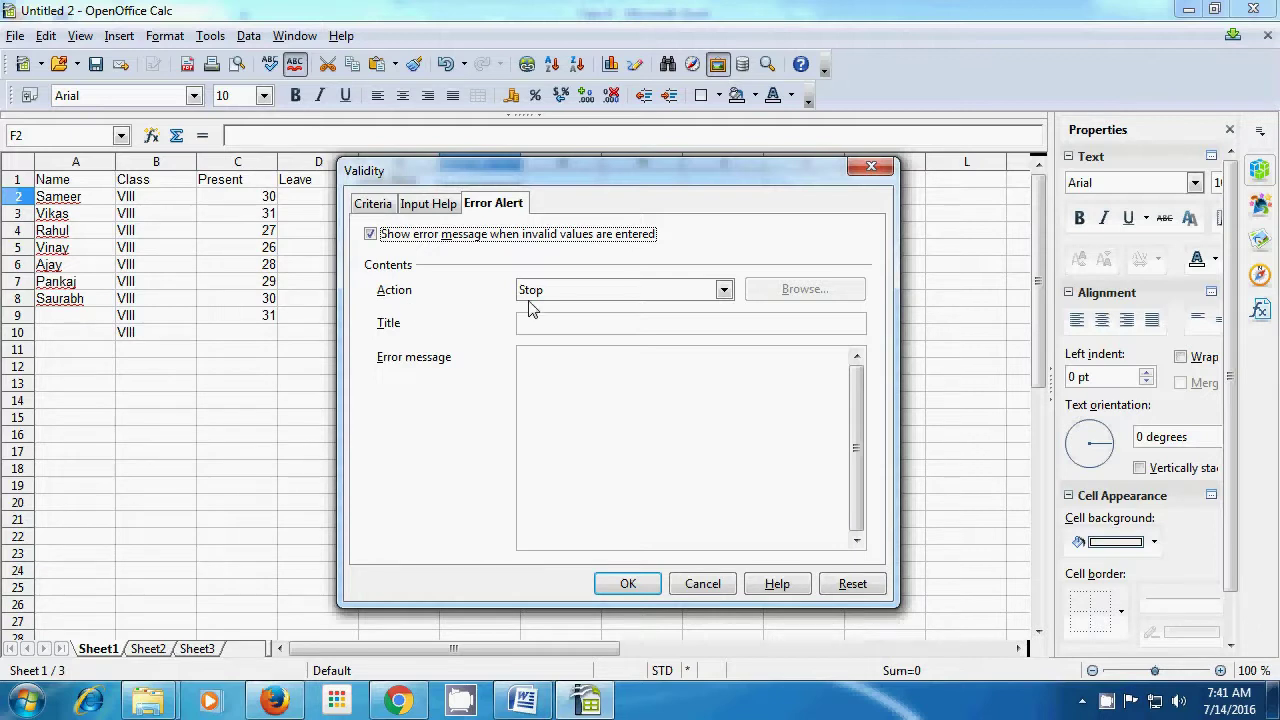
pyautogui.click(723, 290)
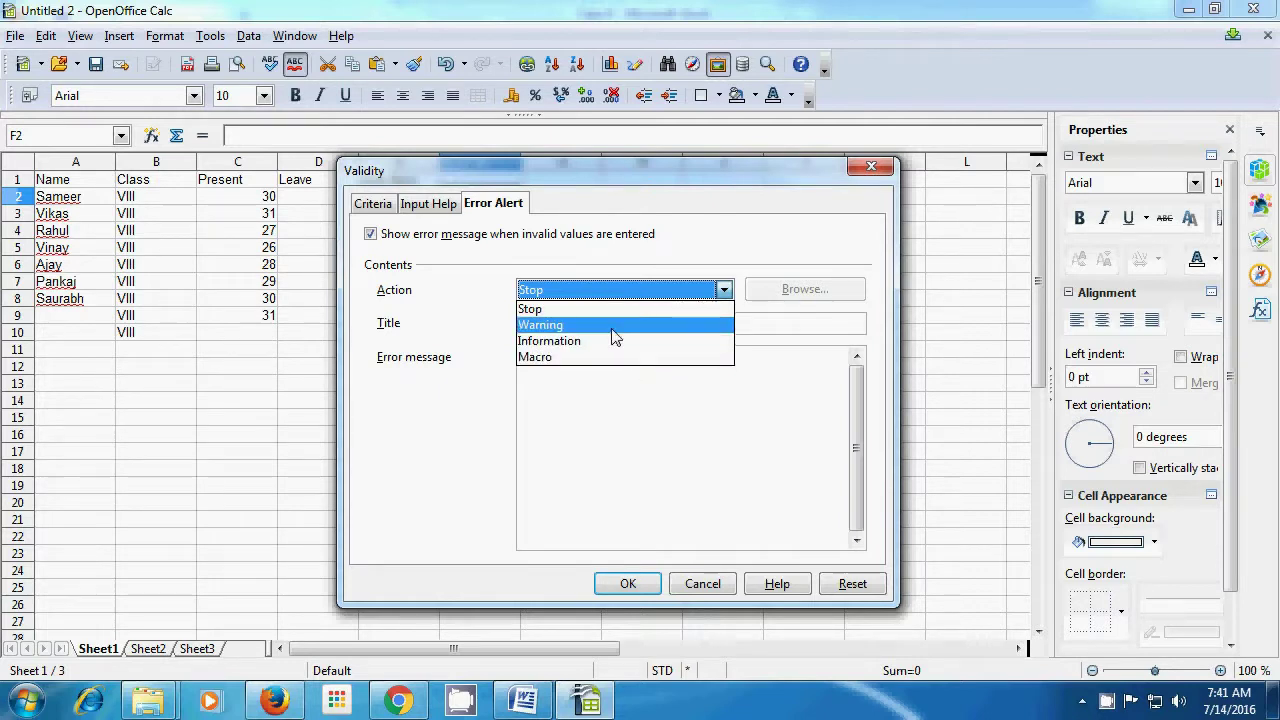
pyautogui.click(613, 325)
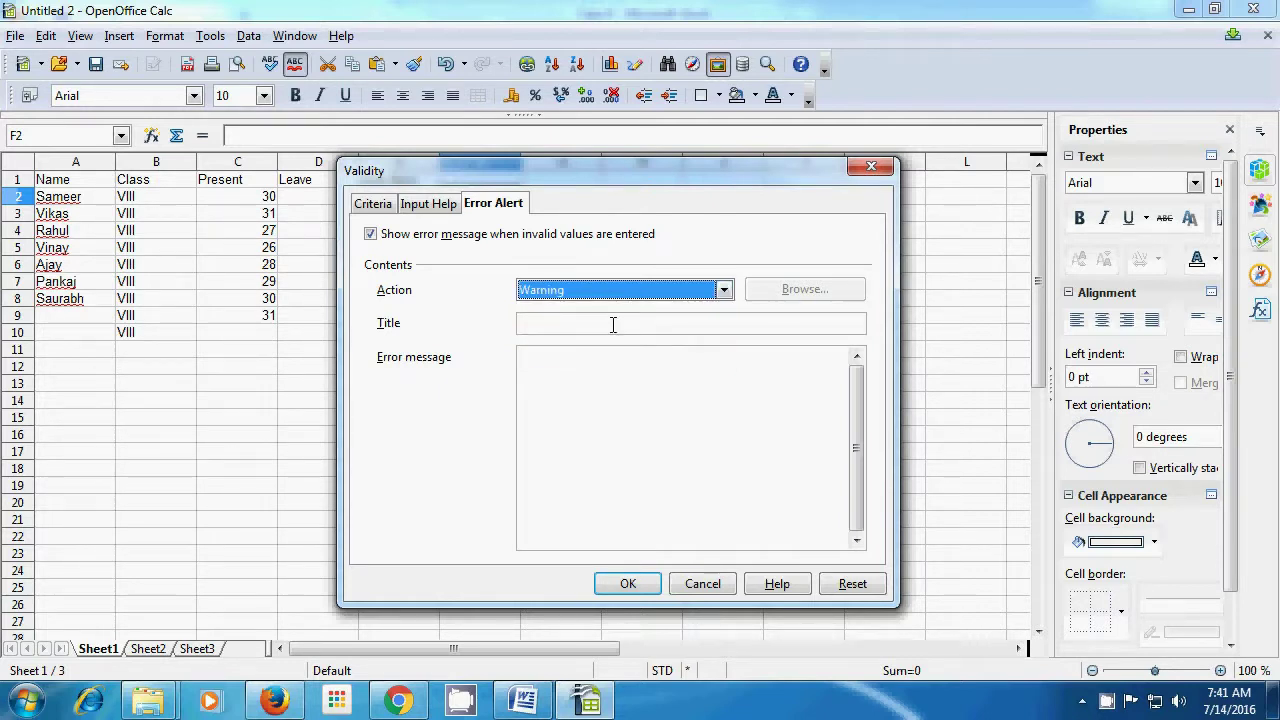
pyautogui.click(591, 373)
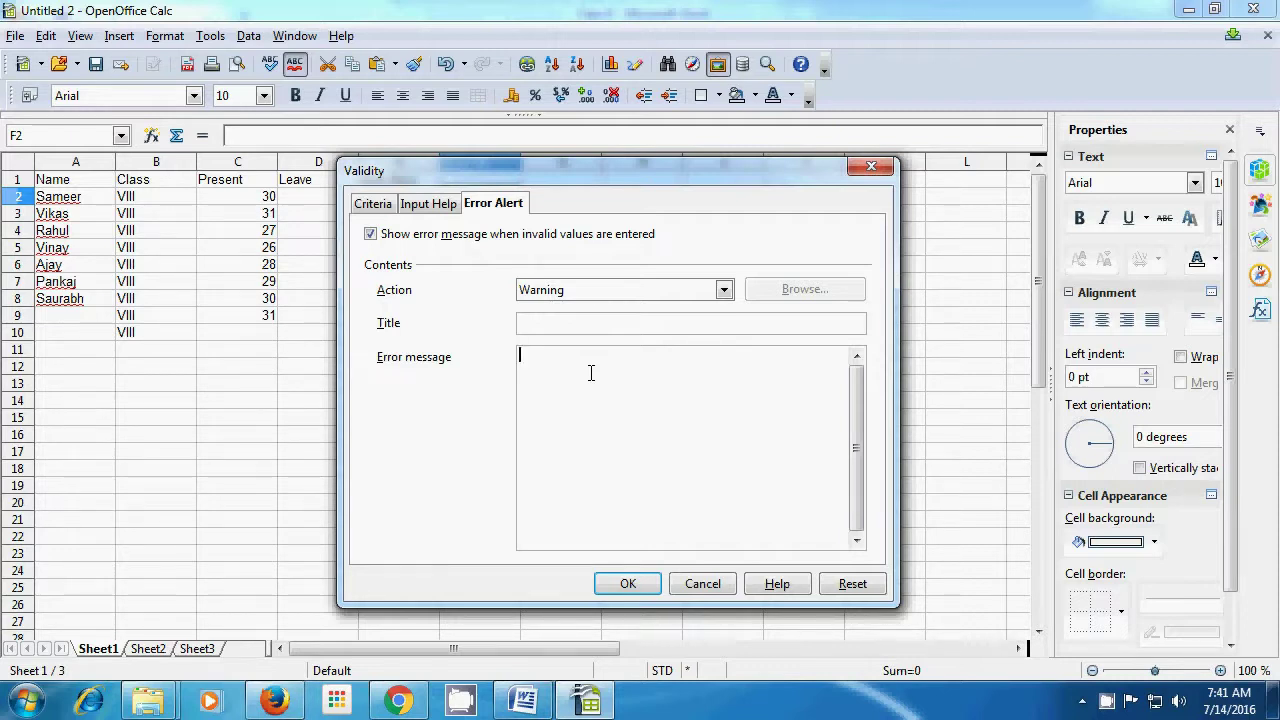
pyautogui.write('greater than ')
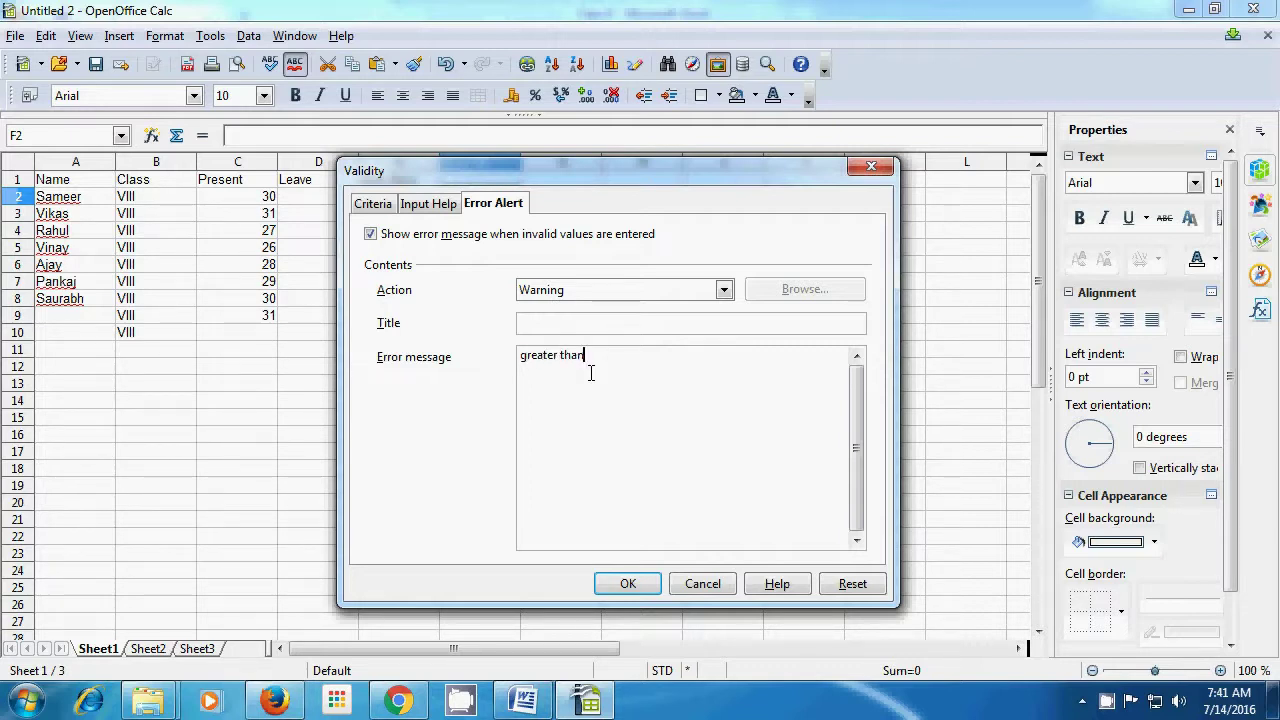
pyautogui.write('100')
pyautogui.click(627, 583)
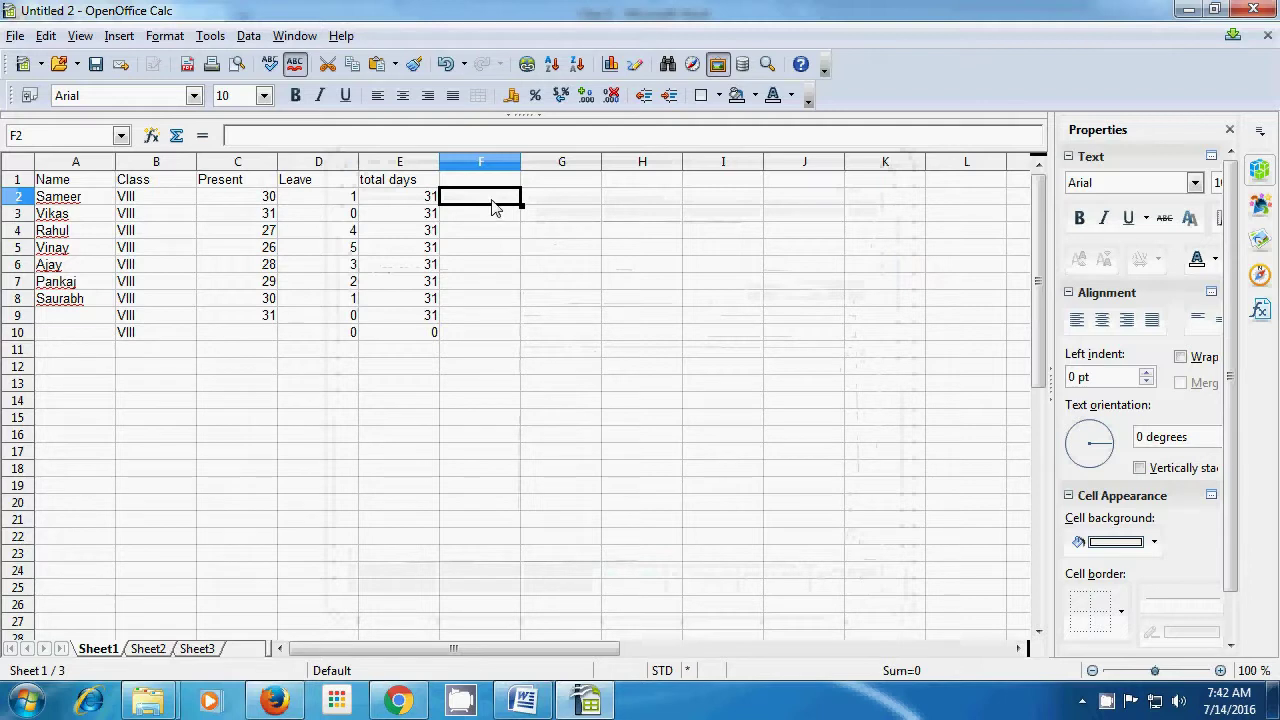
# Step: Test the validity rule by entering 56 in cell F2 and accepting the value despite the alert
pyautogui.write('56')
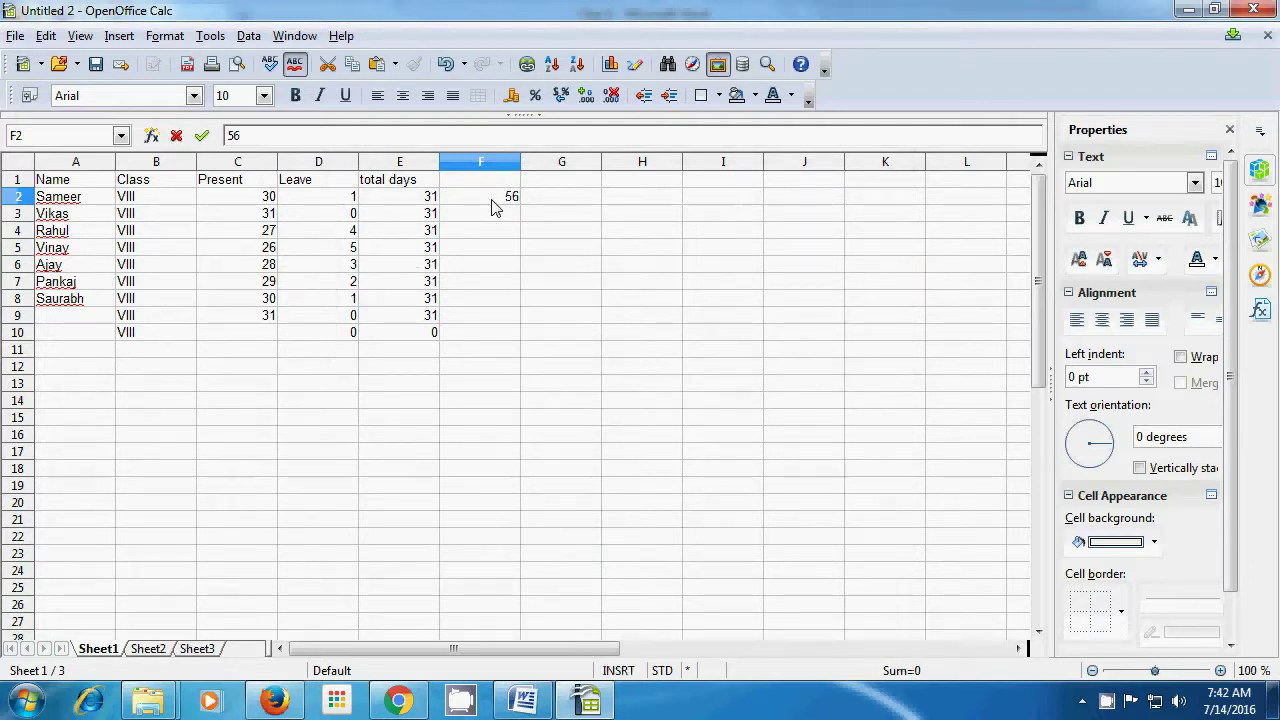
pyautogui.press('Return')
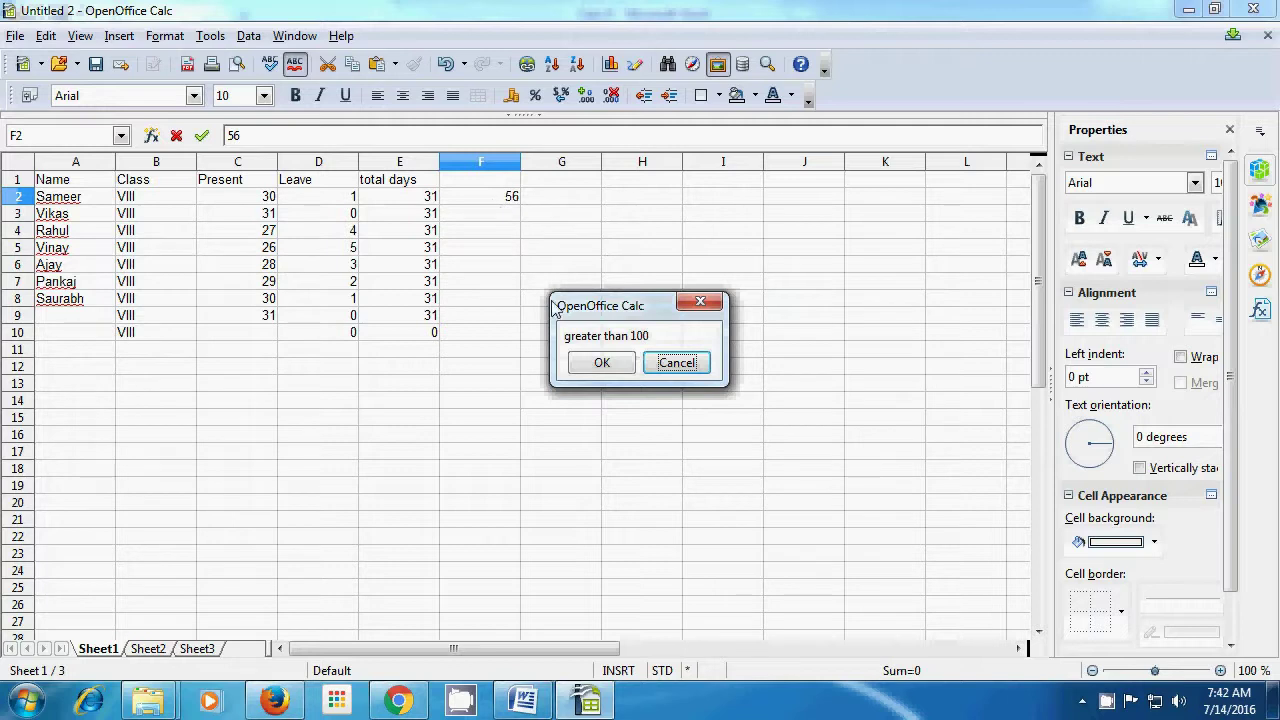
pyautogui.click(588, 362)
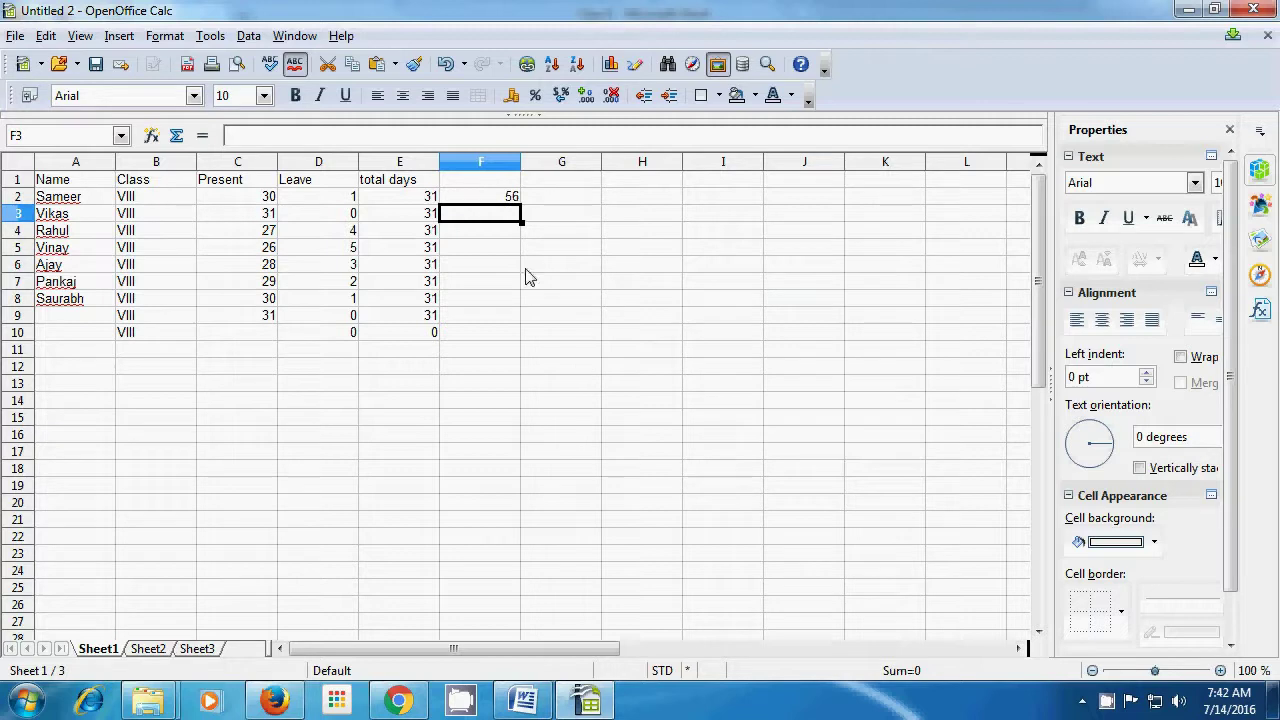
# Step: Set a validity rule on cell G2 that allows only dates greater than a minimum of 7, and apply it
pyautogui.click(556, 202)
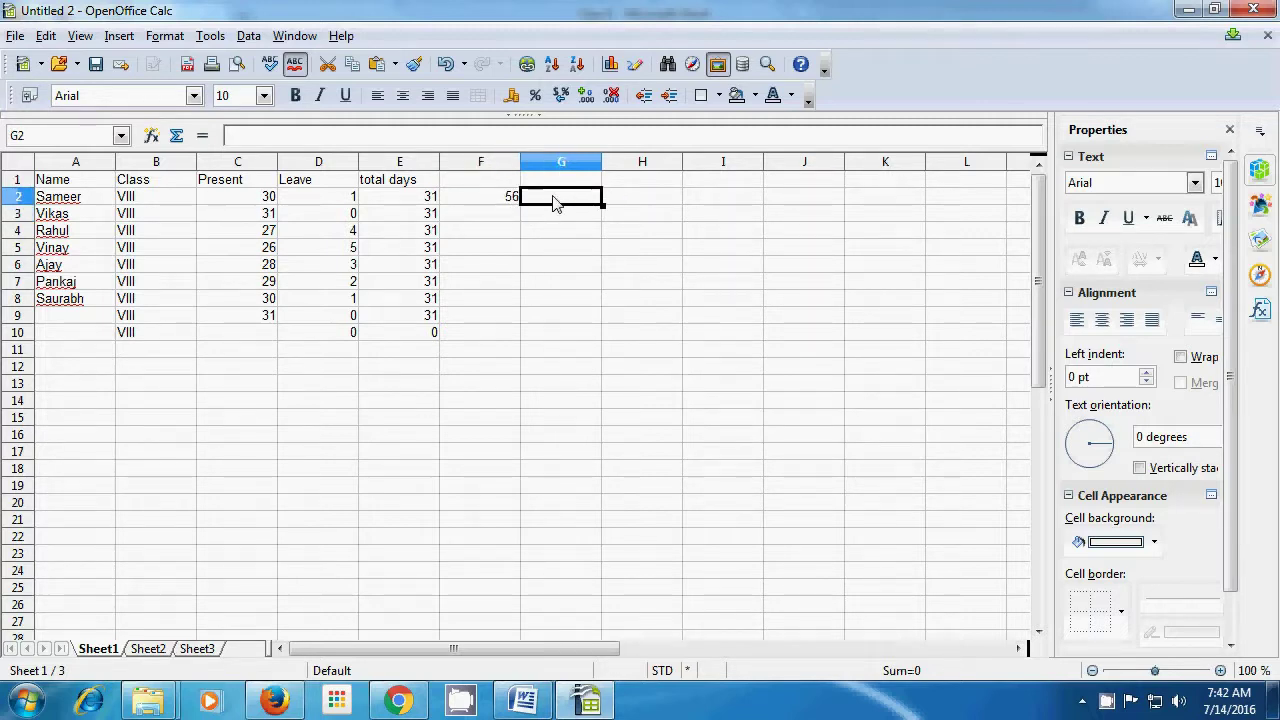
pyautogui.click(250, 38)
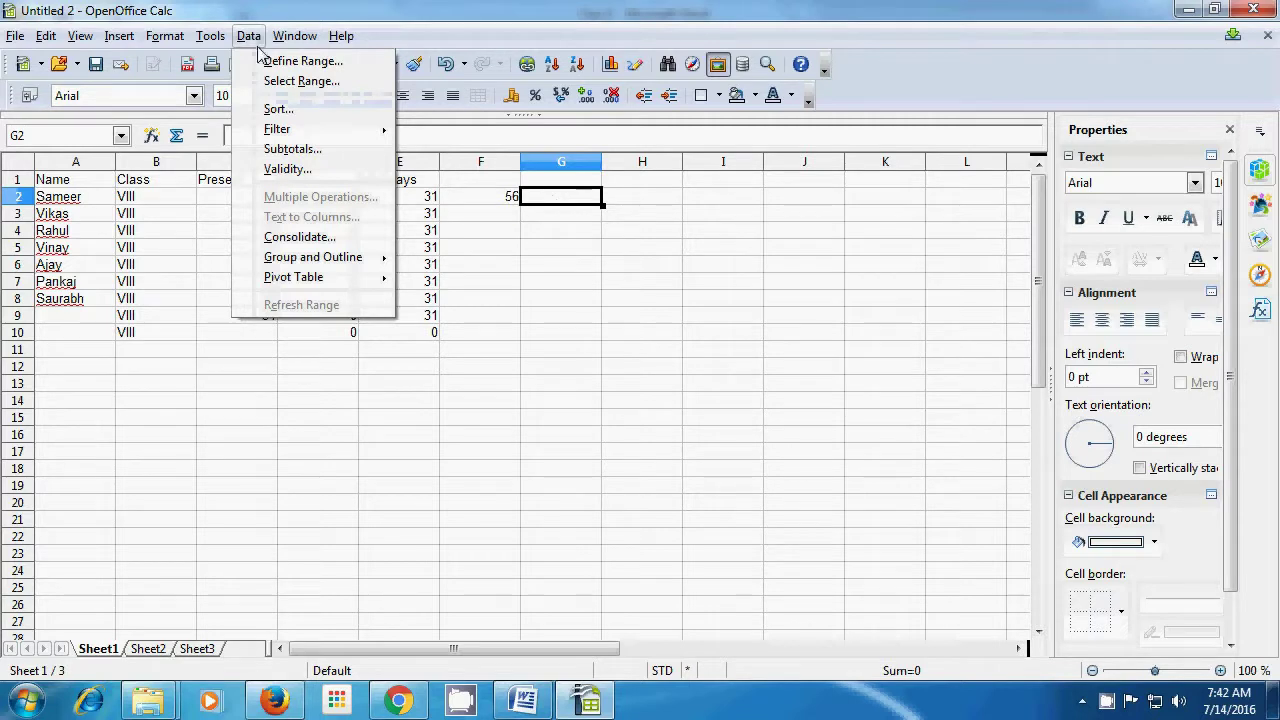
pyautogui.click(285, 168)
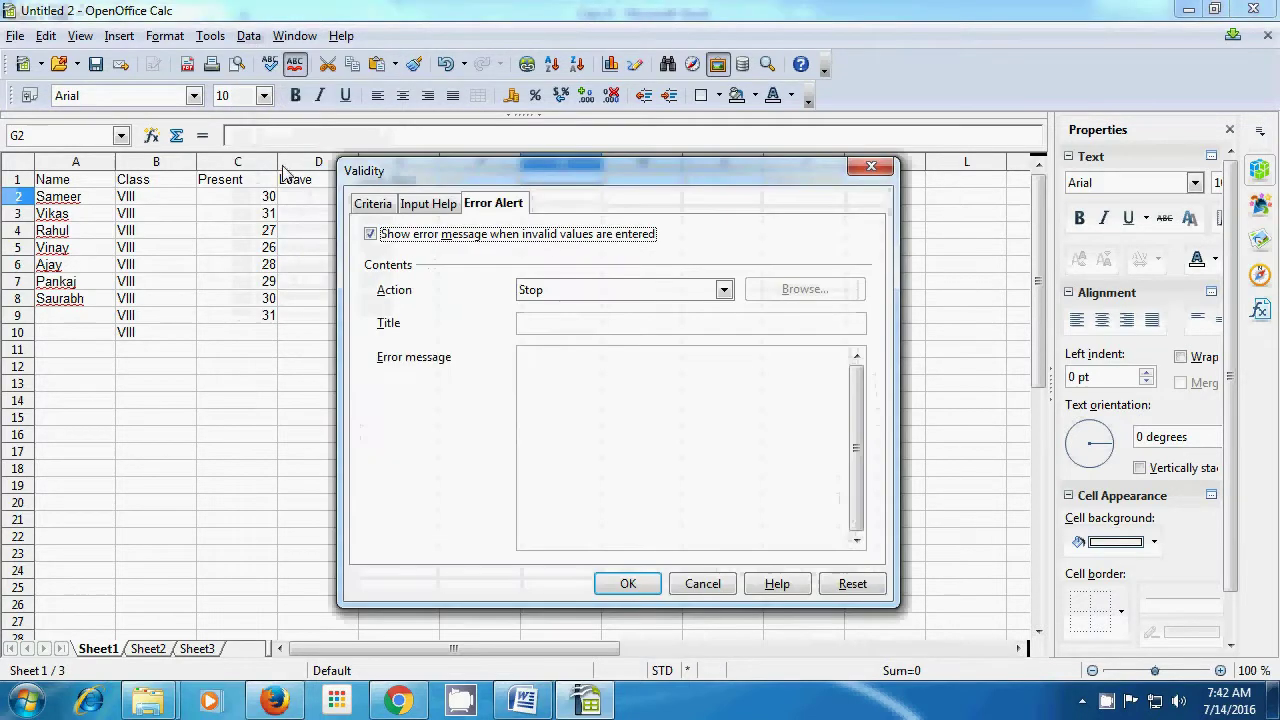
pyautogui.click(372, 204)
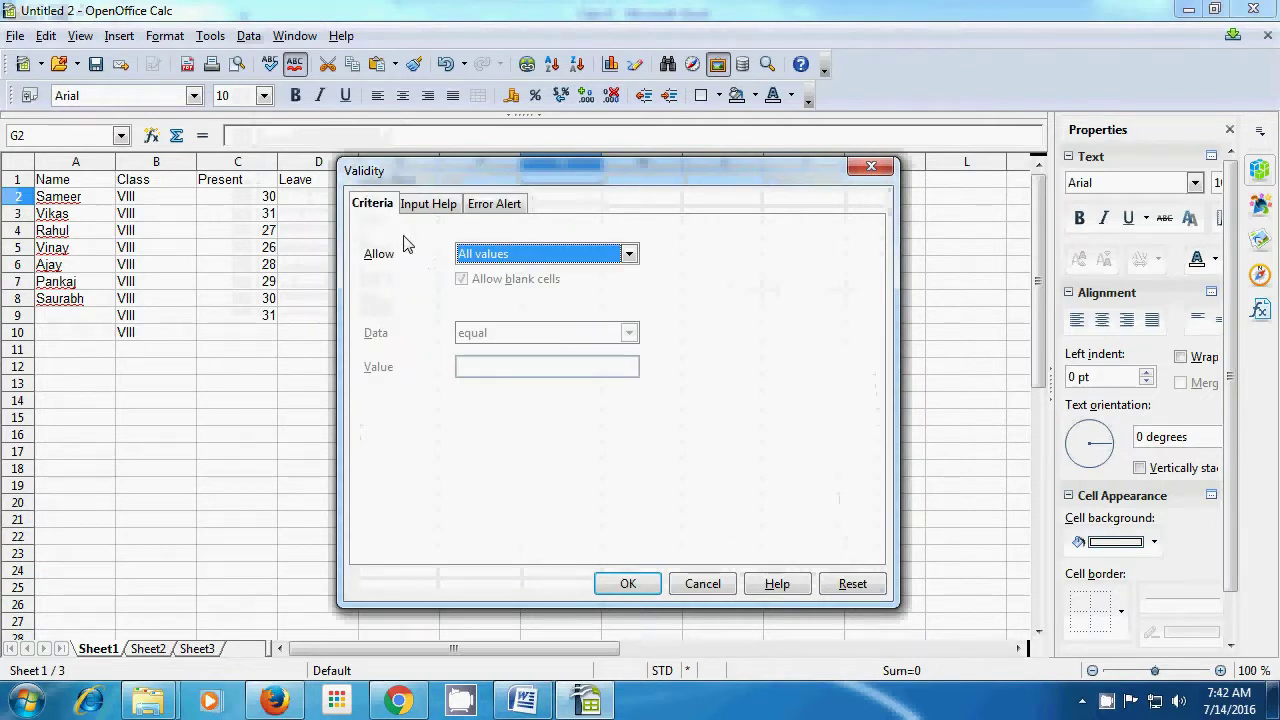
pyautogui.click(627, 255)
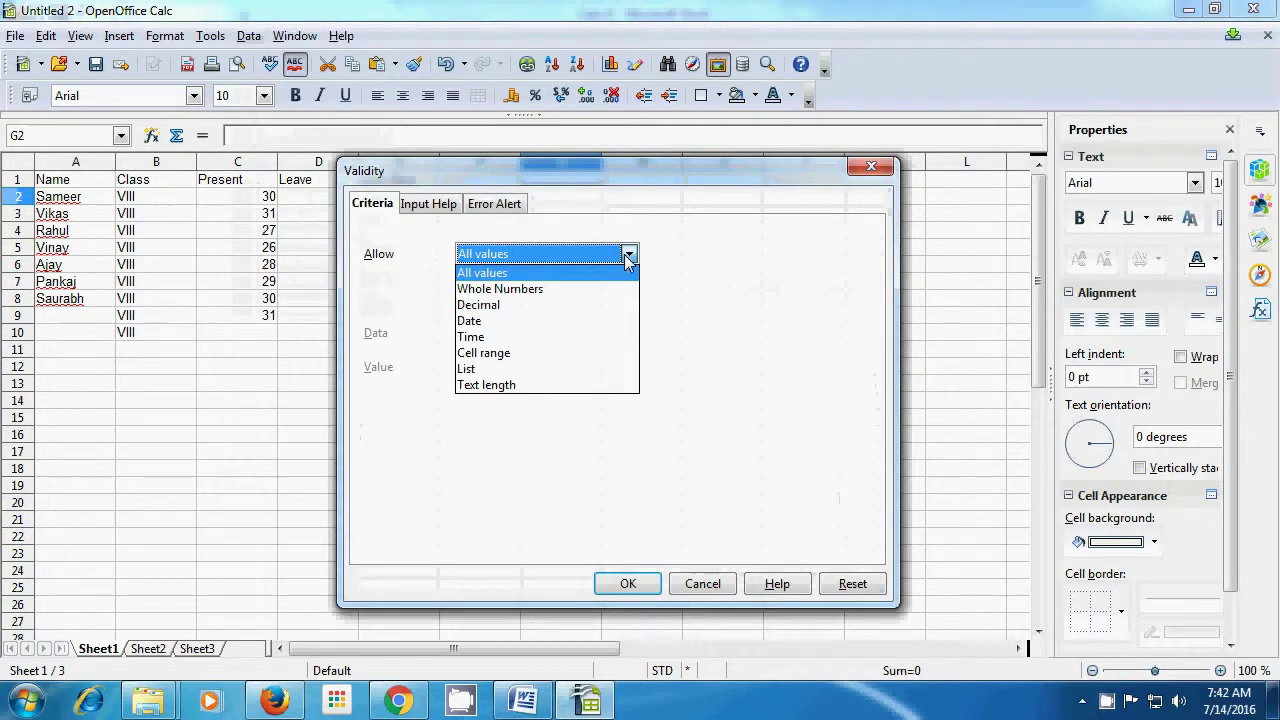
pyautogui.click(503, 325)
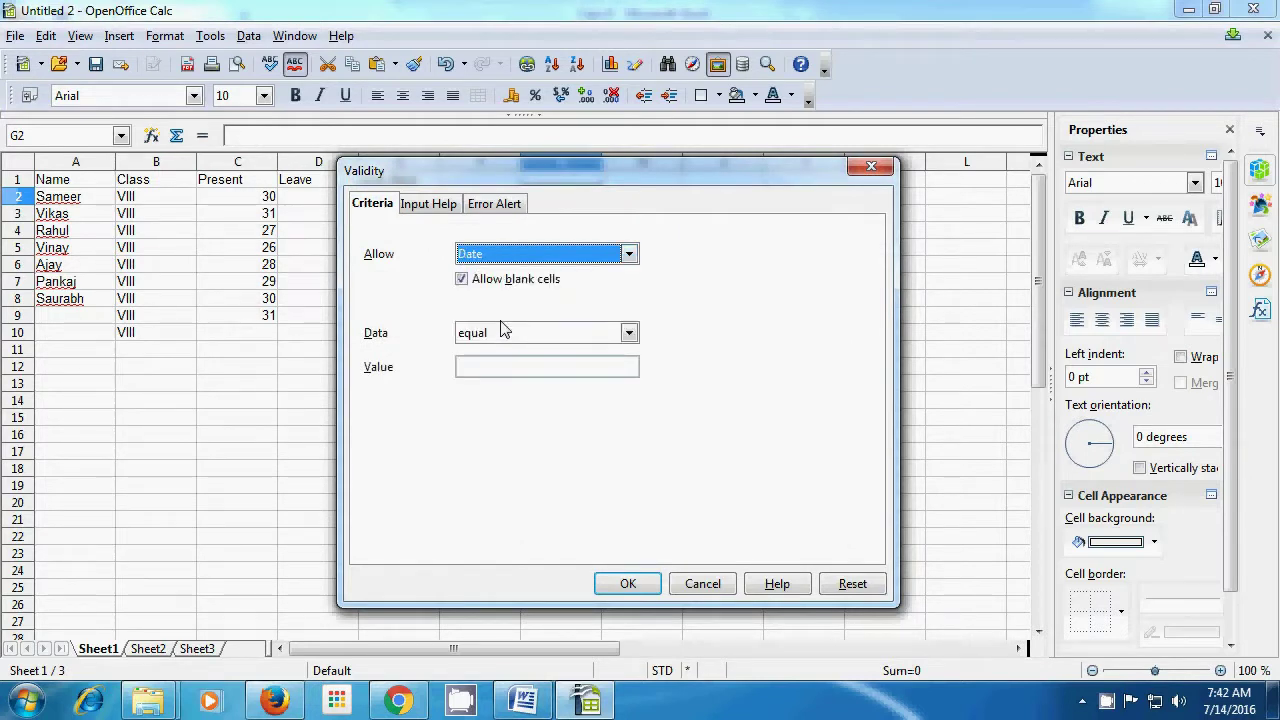
pyautogui.click(628, 334)
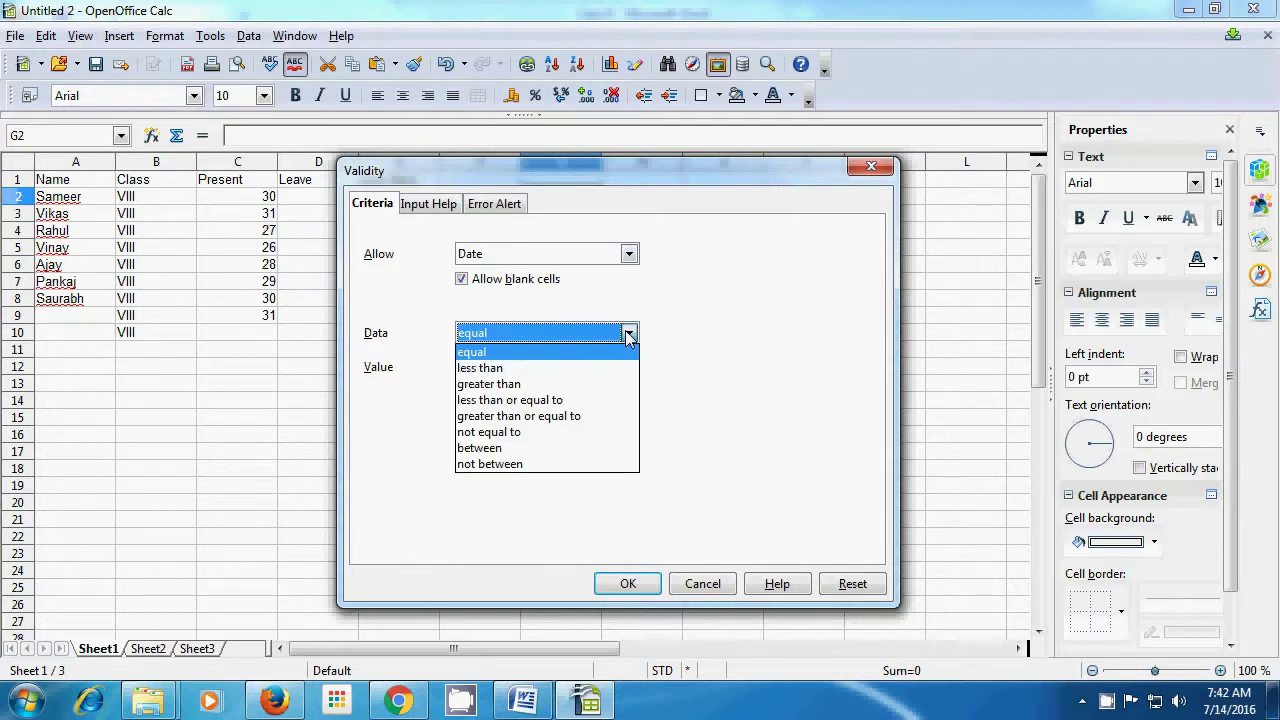
pyautogui.click(549, 385)
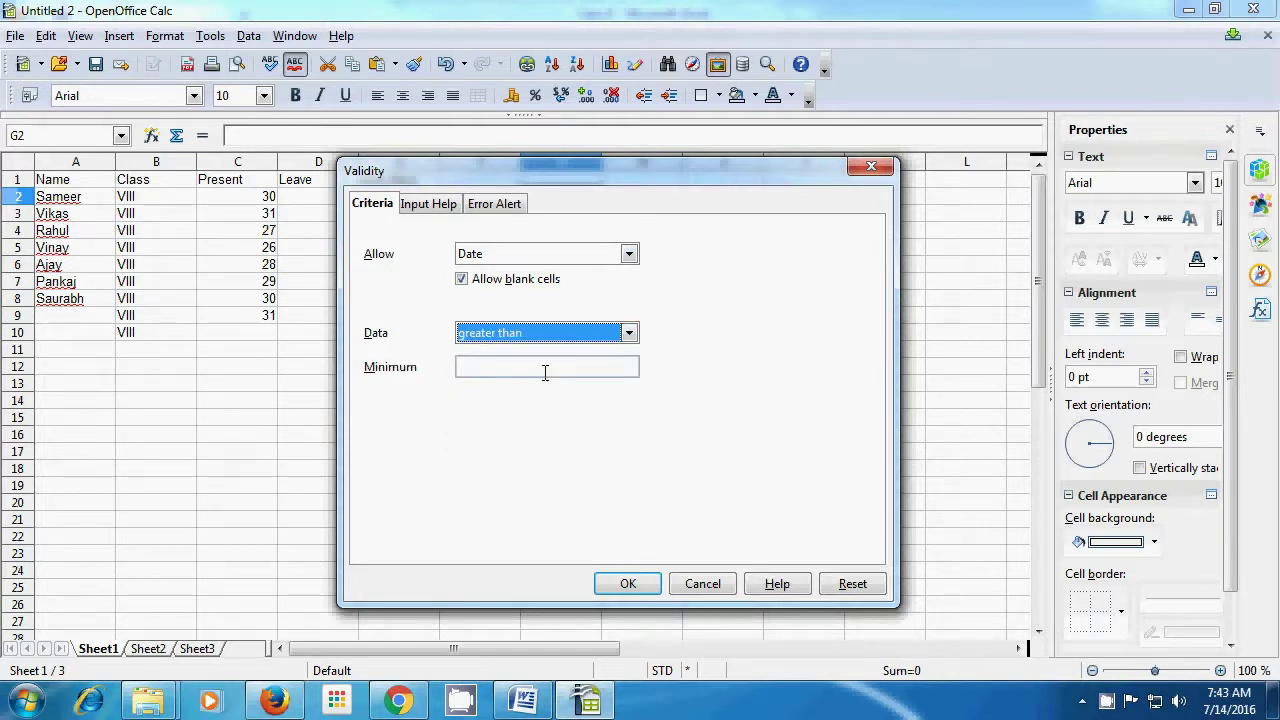
pyautogui.click(545, 370)
pyautogui.write('7')
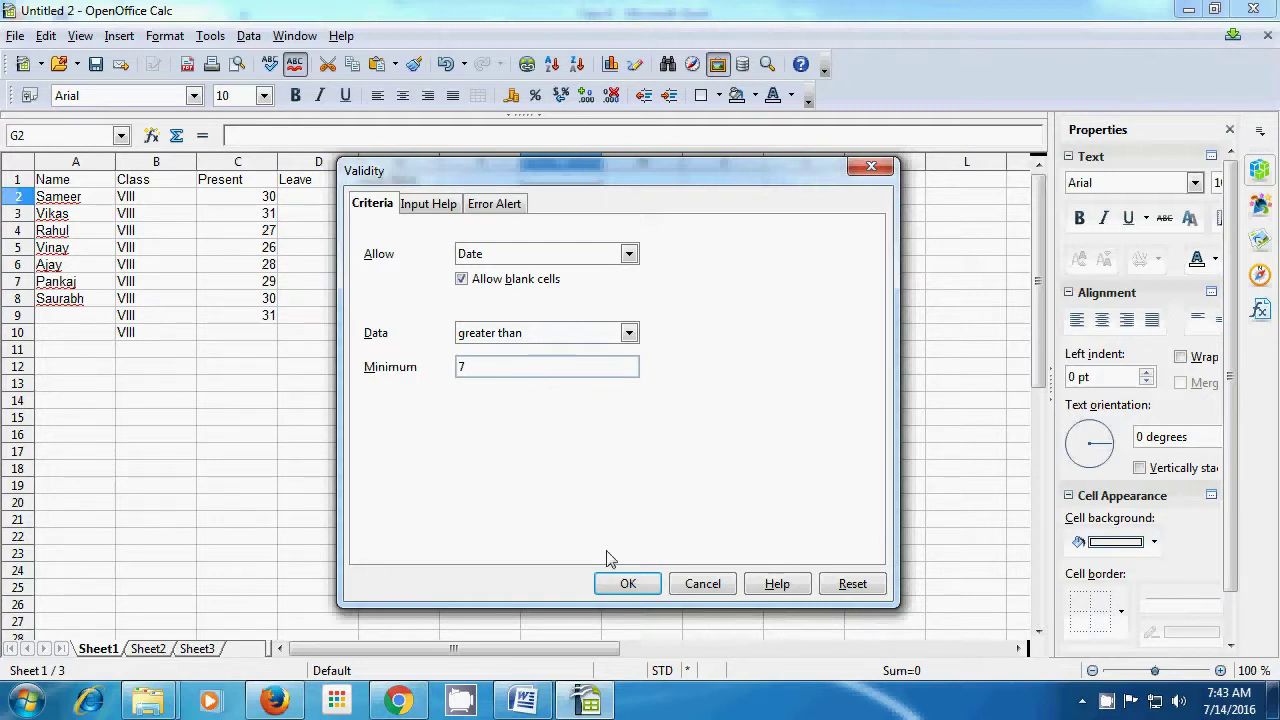
pyautogui.click(620, 584)
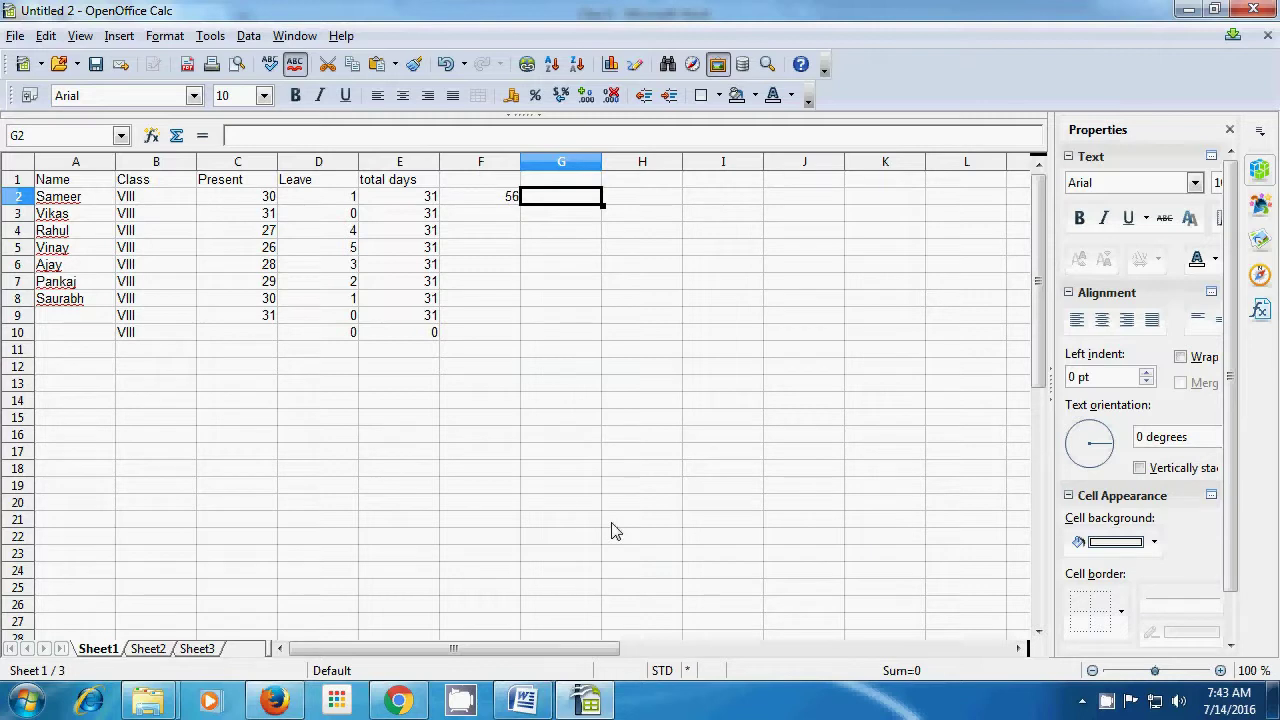
# Step: Test G2's date rule by trying the values 6 and 7 in the cell, dismissing each alert
pyautogui.write('6')
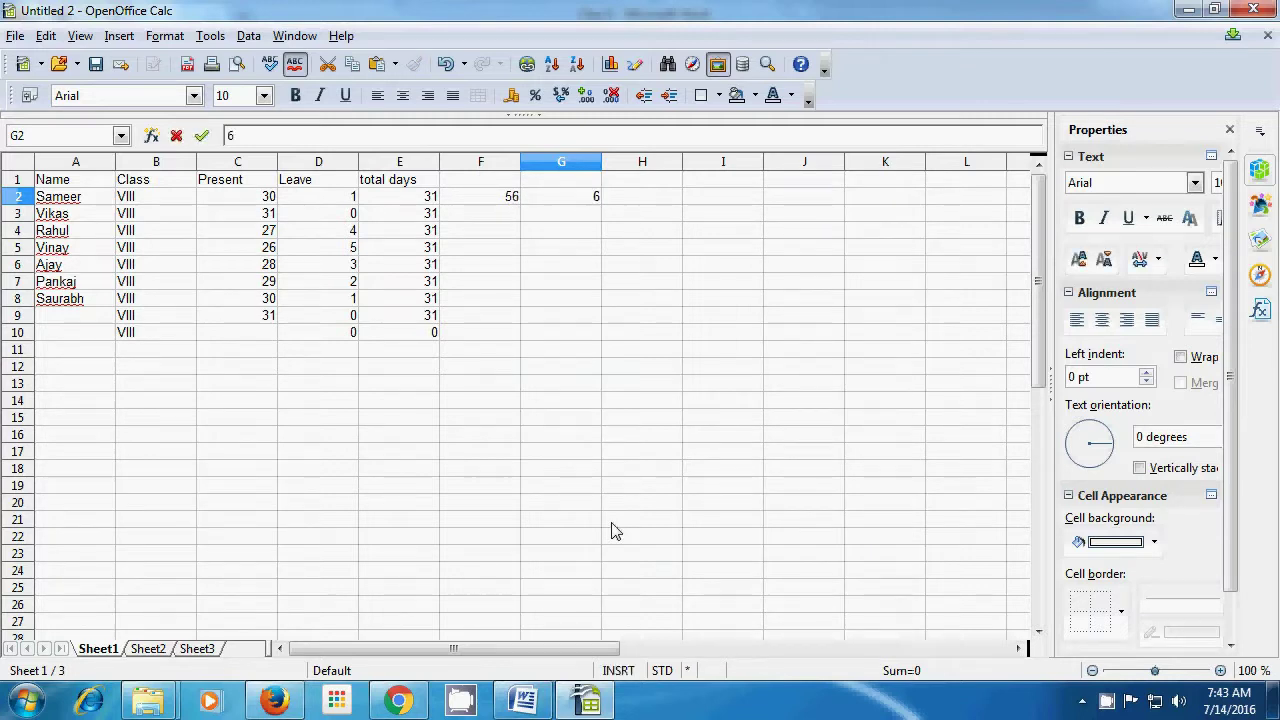
pyautogui.press('Return')
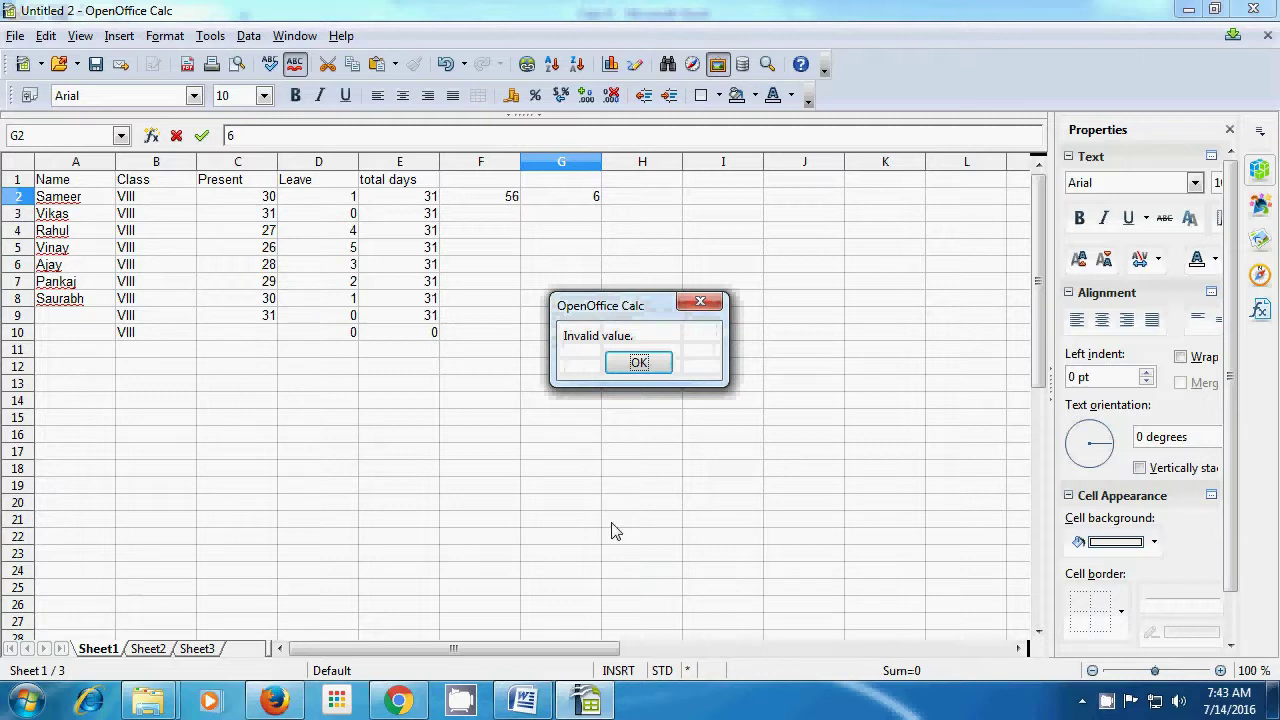
pyautogui.click(648, 366)
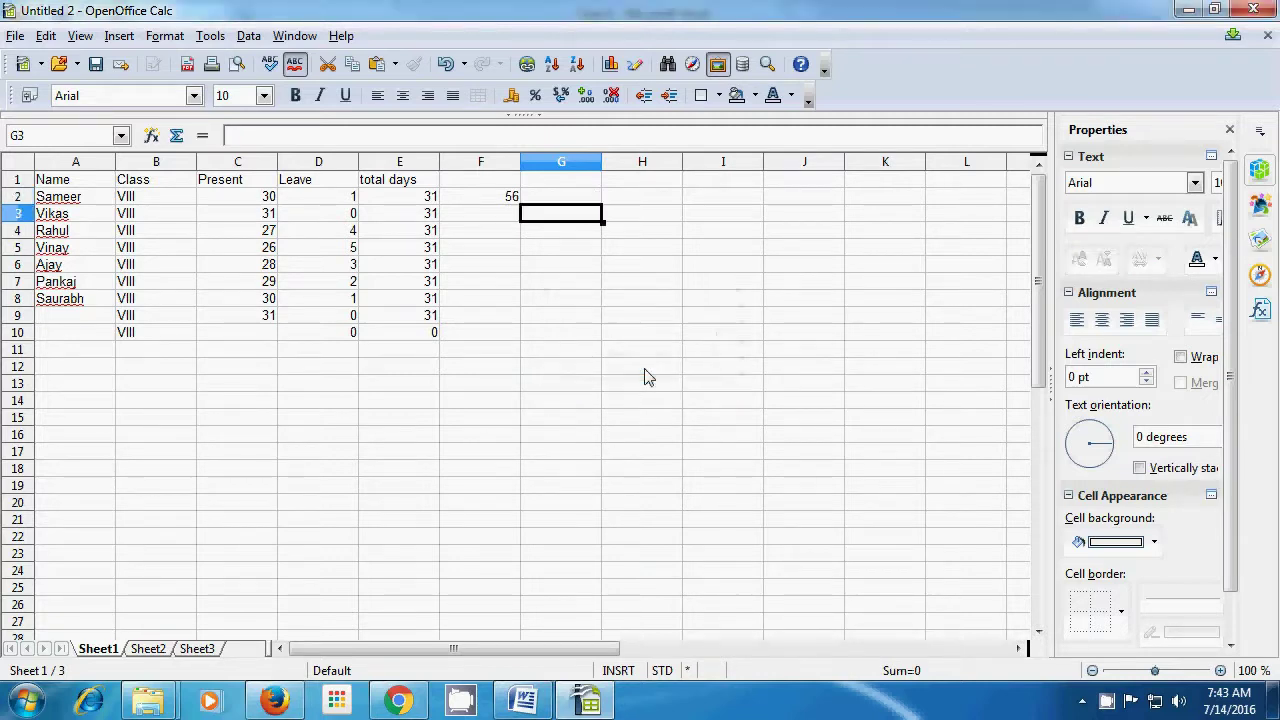
pyautogui.click(587, 201)
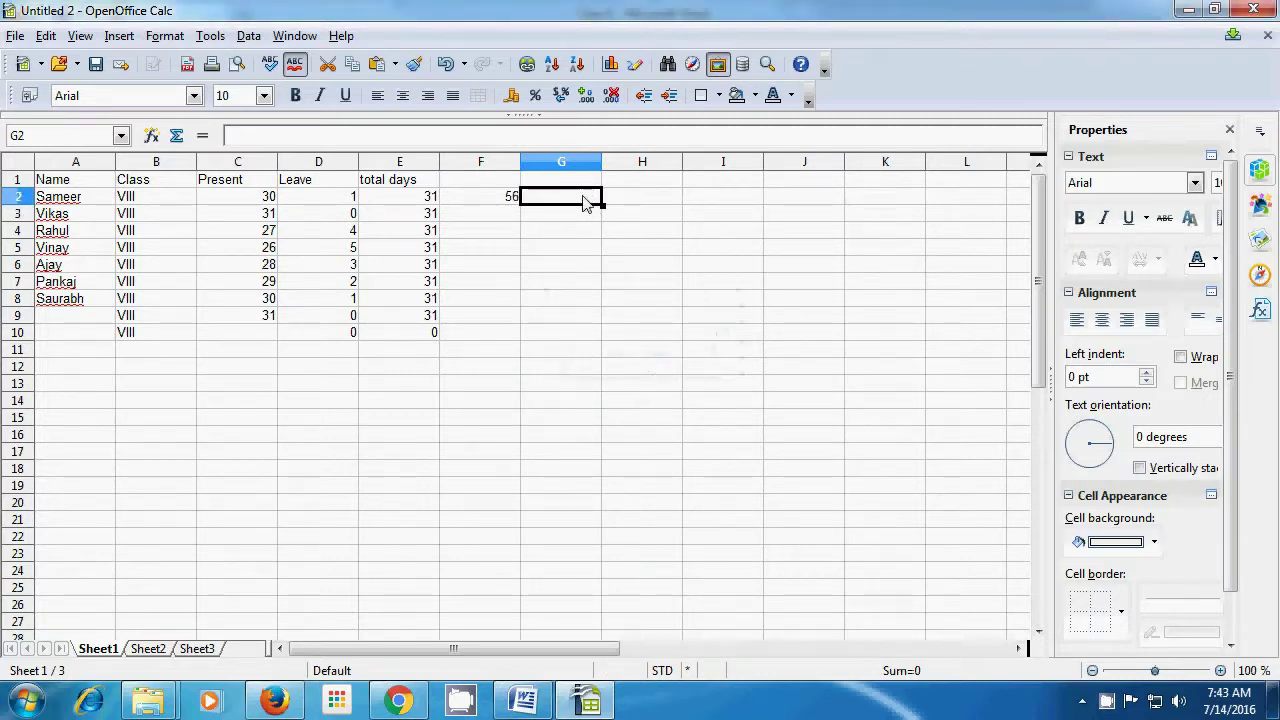
pyautogui.write('7')
pyautogui.press('Return')
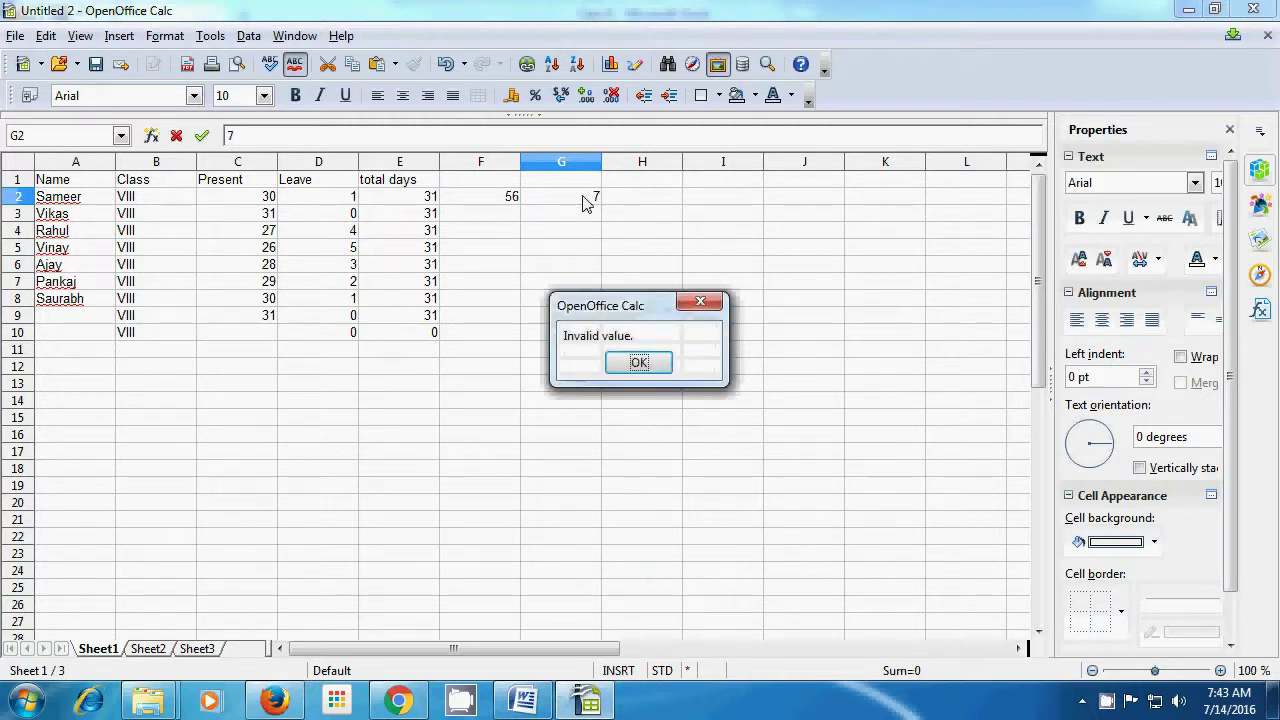
pyautogui.press('Return')
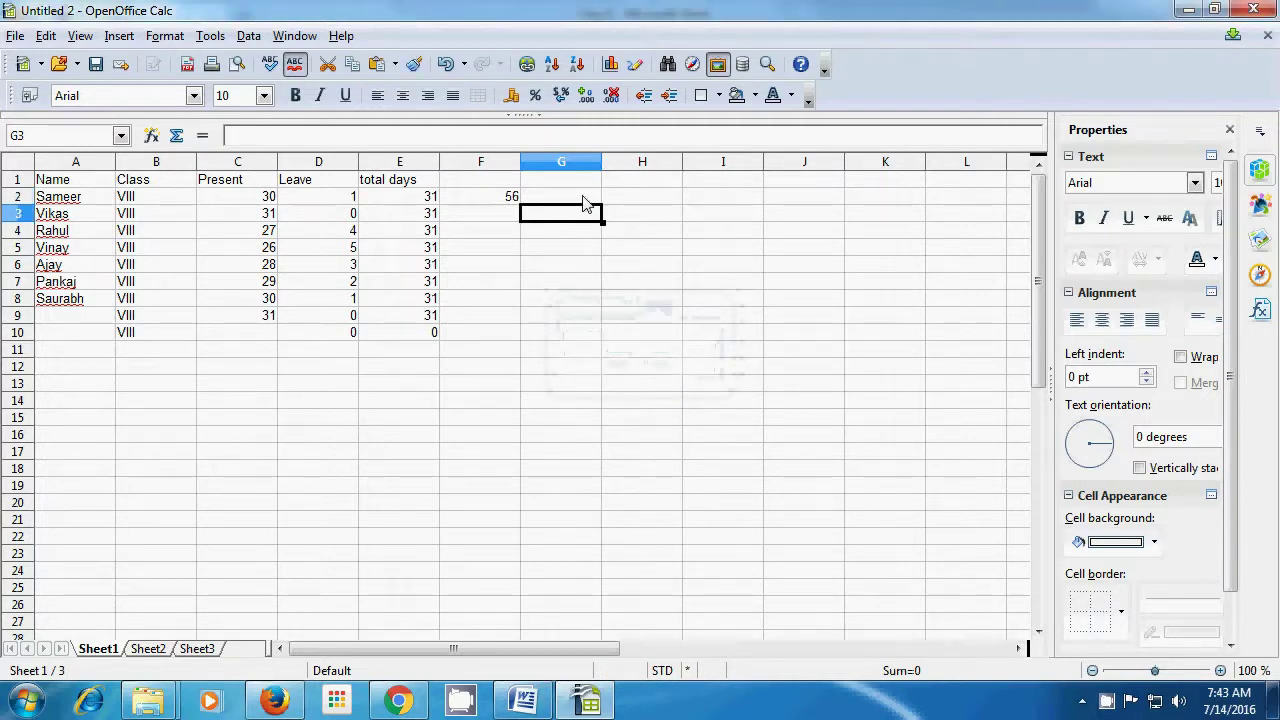
# Step: Try entering the time 12:10 in cell G2 against the date rule and dismiss the alert
pyautogui.click(585, 201)
pyautogui.write('12')
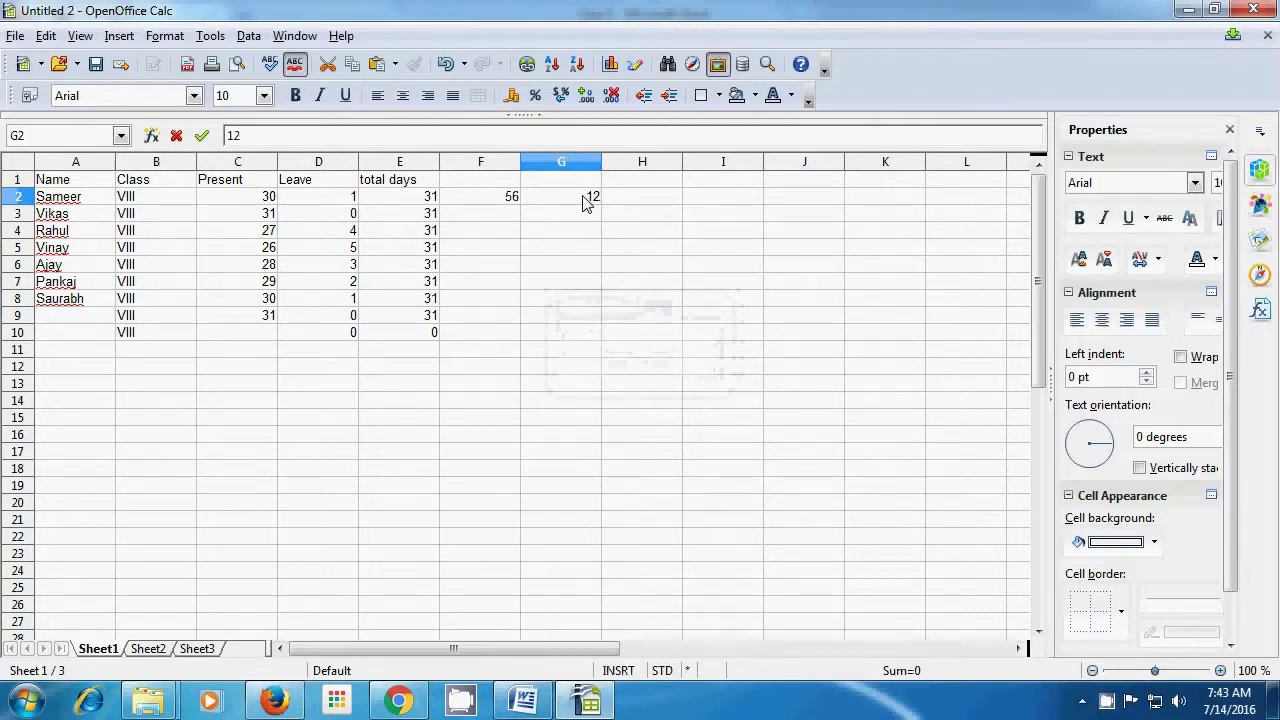
pyautogui.write(':')
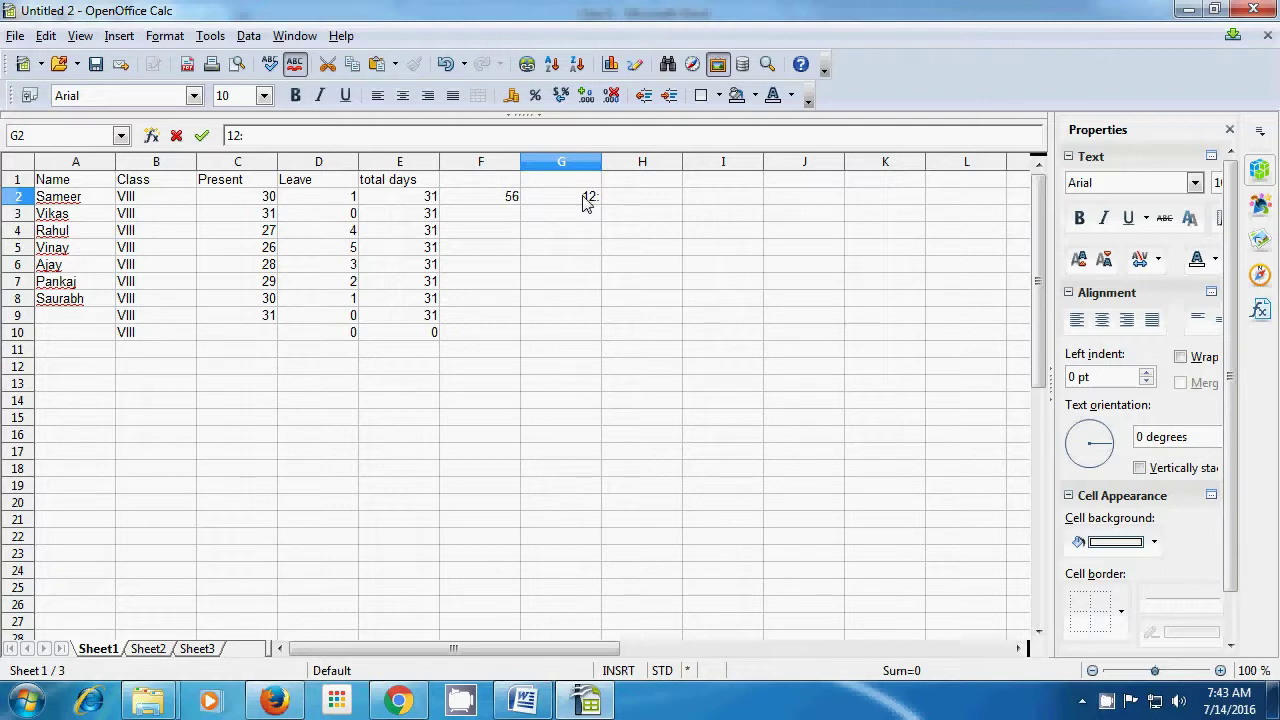
pyautogui.write('10')
pyautogui.press('Return')
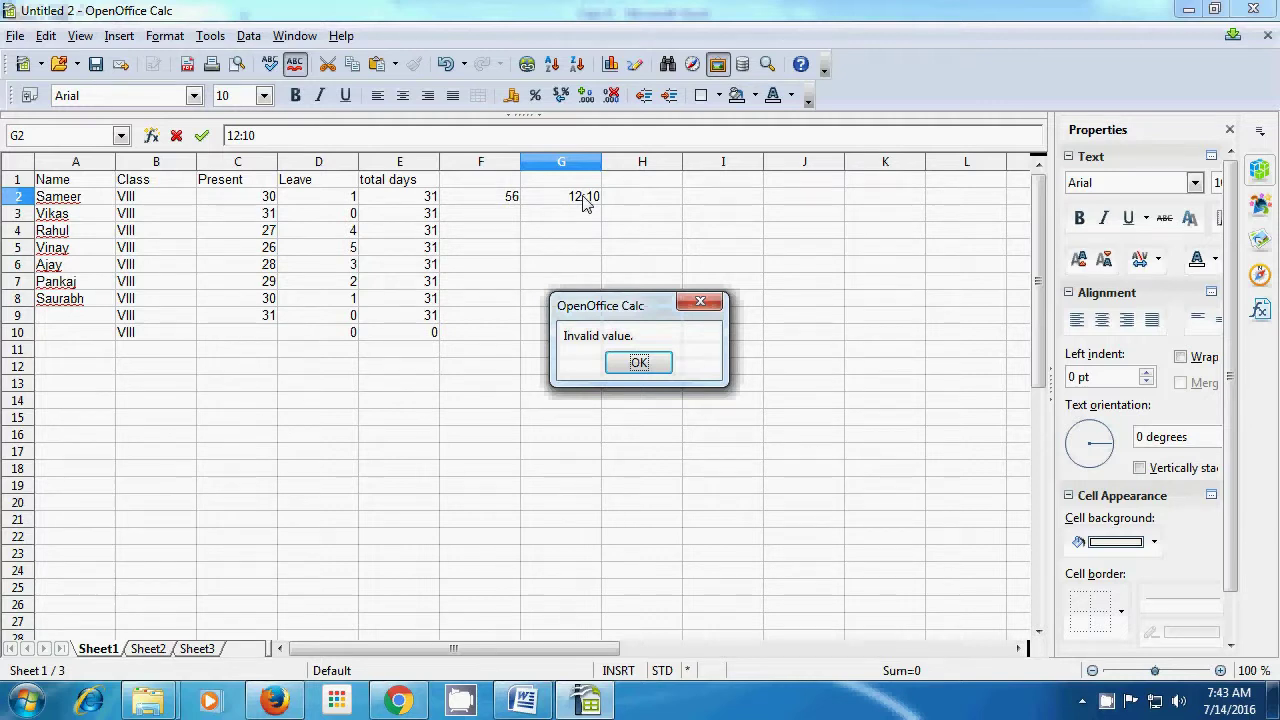
pyautogui.press('Return')
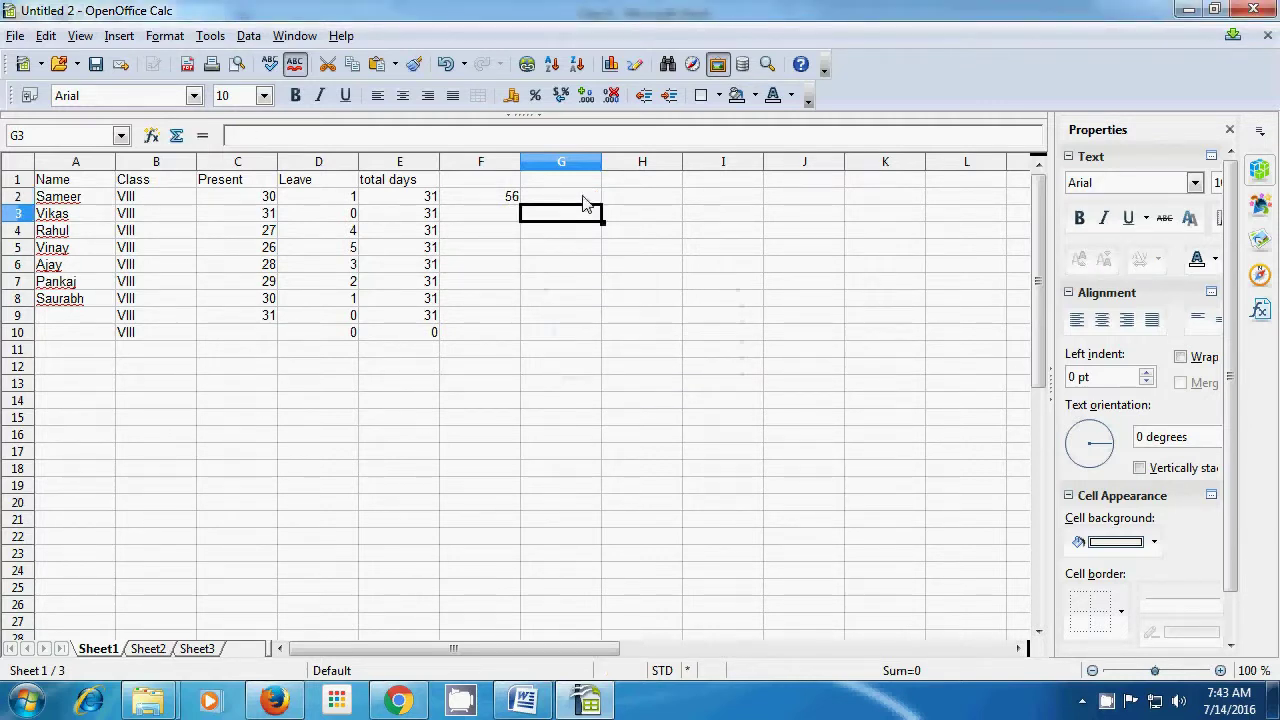
# Step: Try entering the text "date" in cell G2 against the validity rule and dismiss the alert
pyautogui.click(584, 198)
pyautogui.write('date')
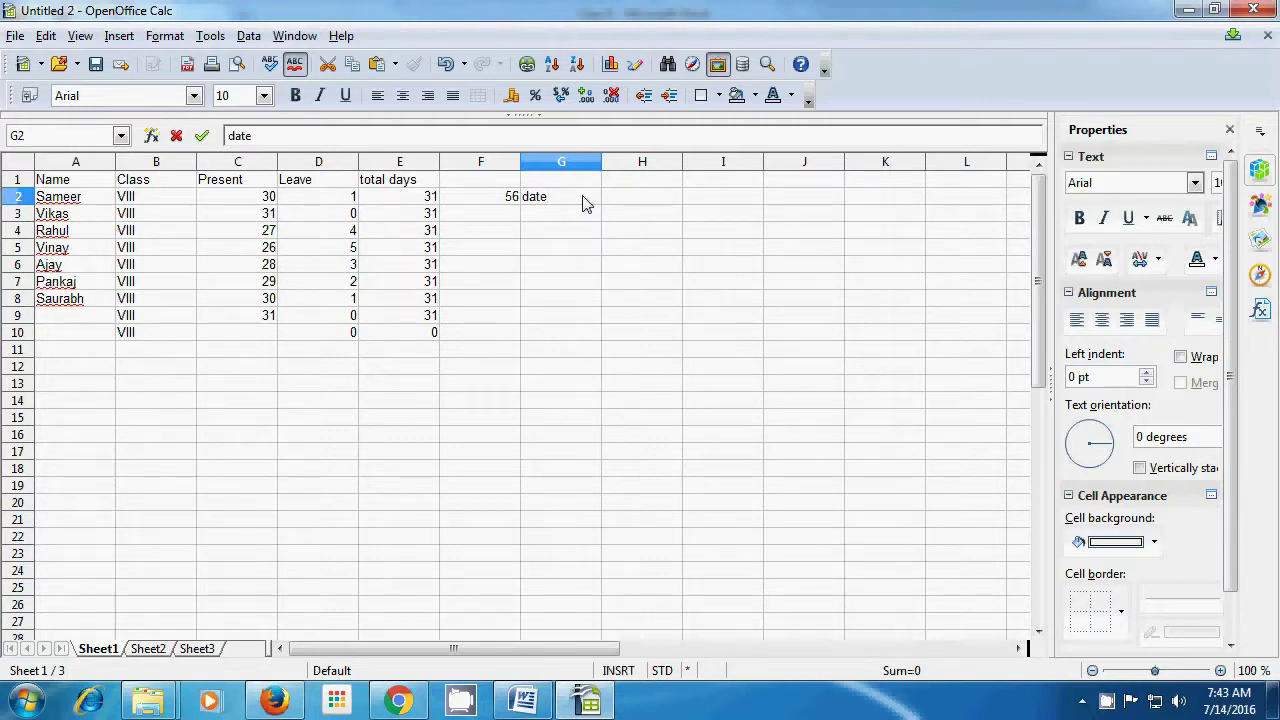
pyautogui.press('Return')
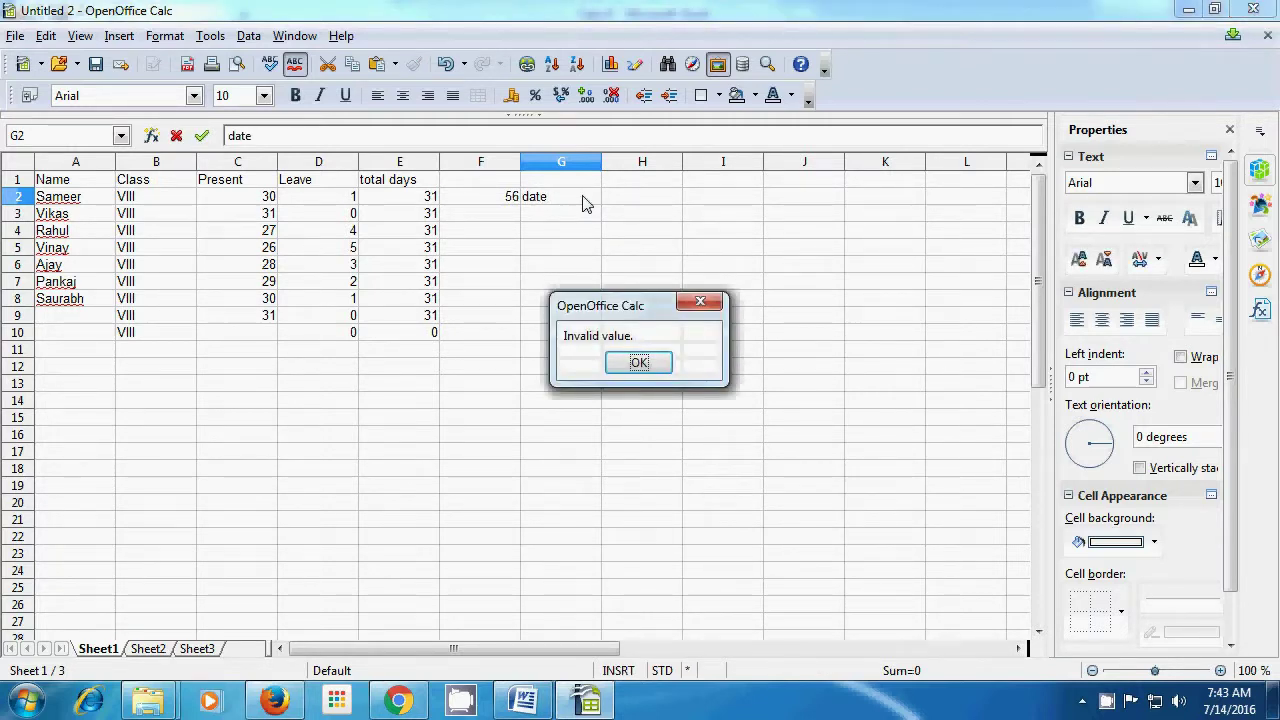
pyautogui.click(639, 363)
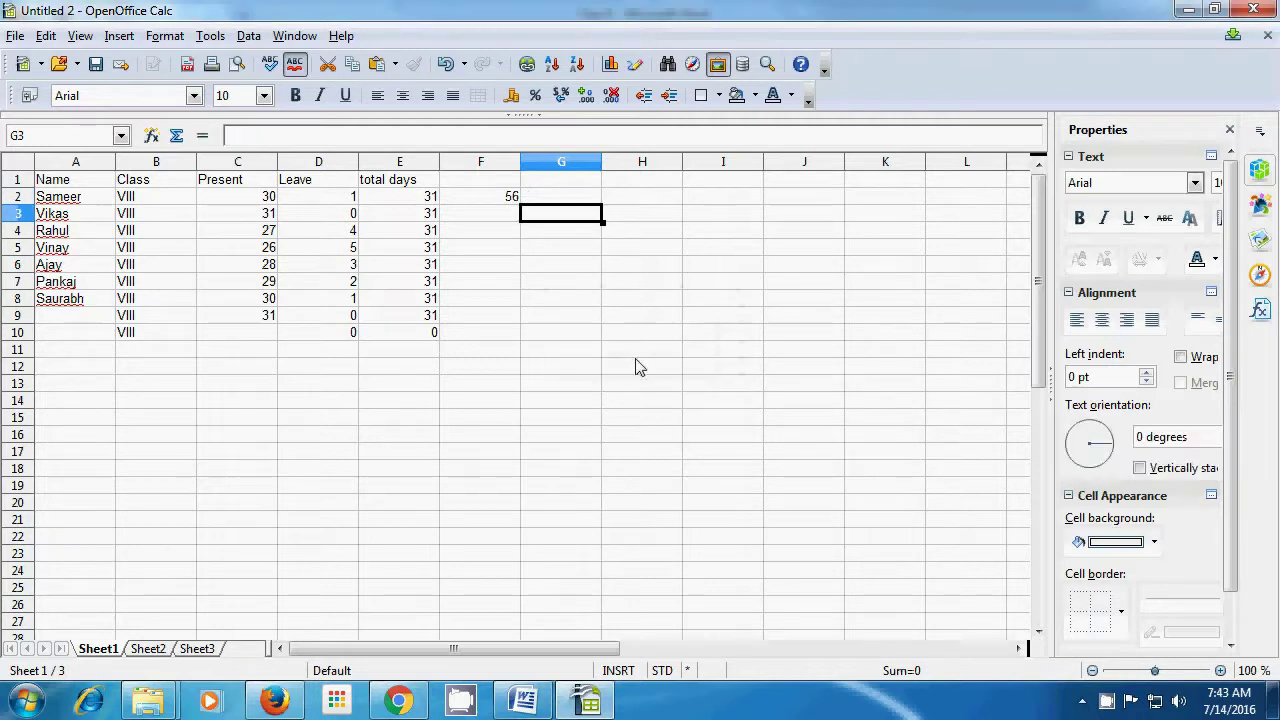
# Step: Set cell H2's validity criteria to allow a List with its entries sorted ascending
pyautogui.click(618, 197)
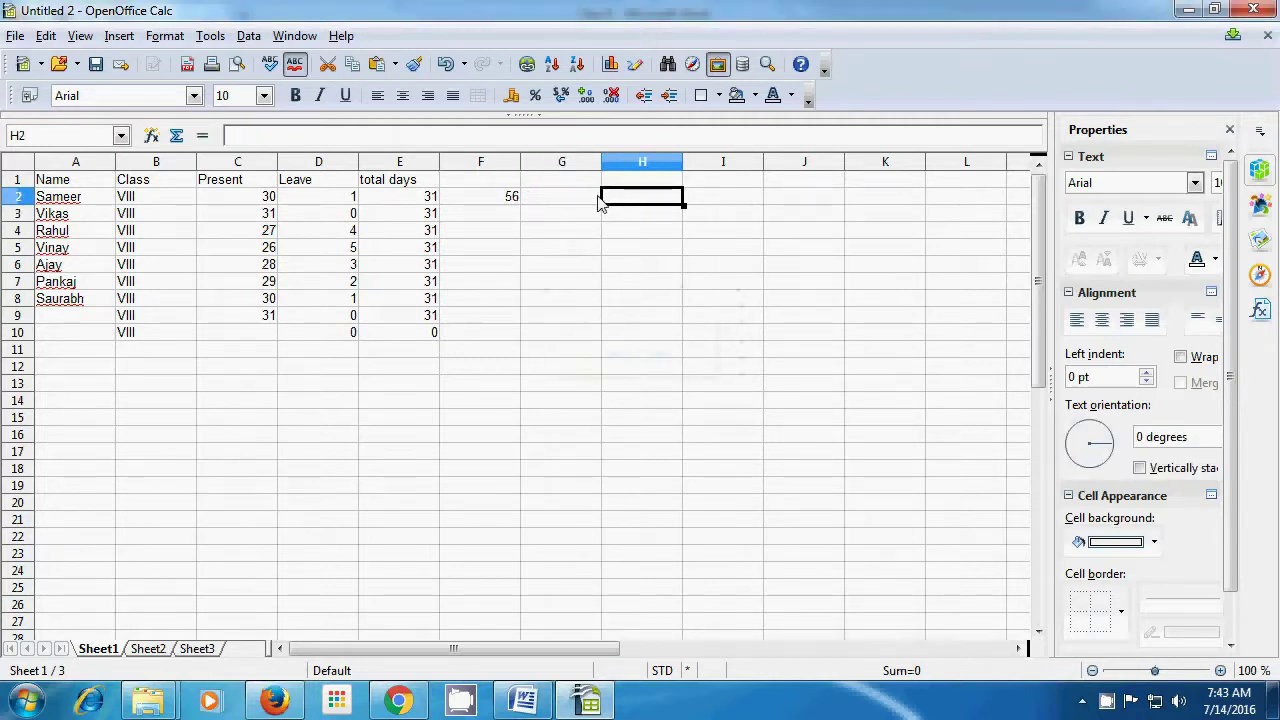
pyautogui.click(250, 37)
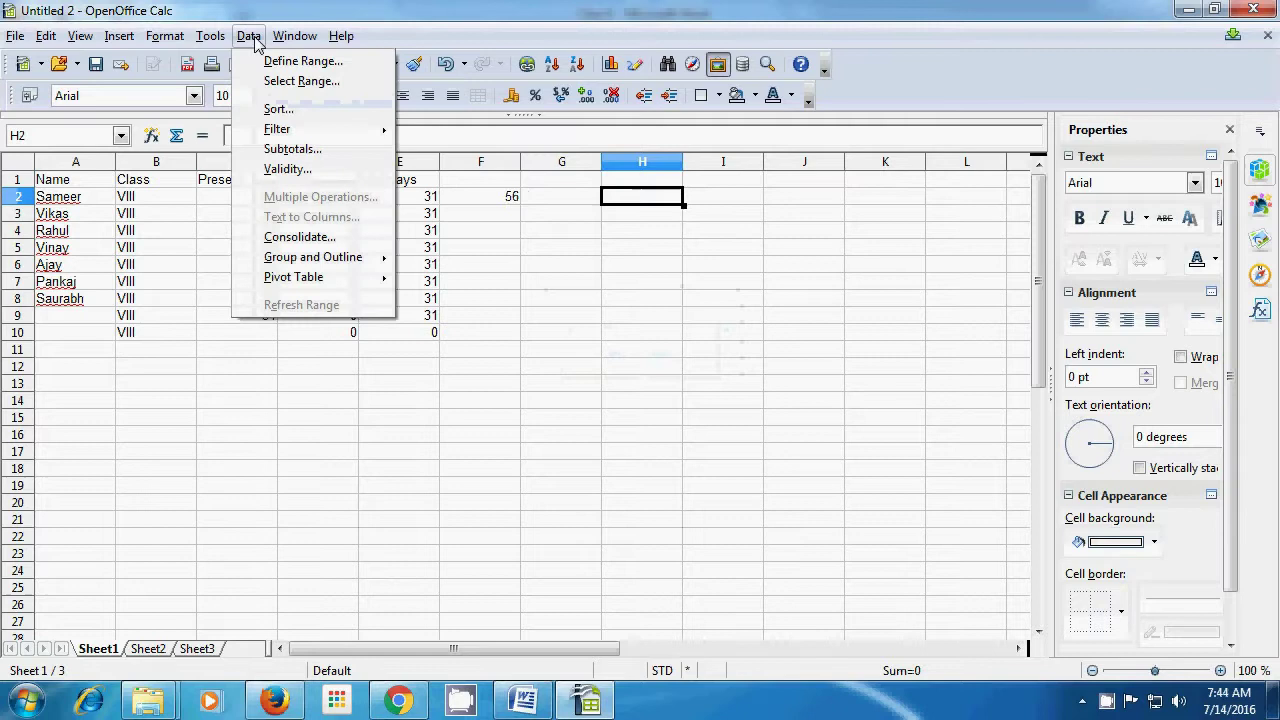
pyautogui.click(288, 170)
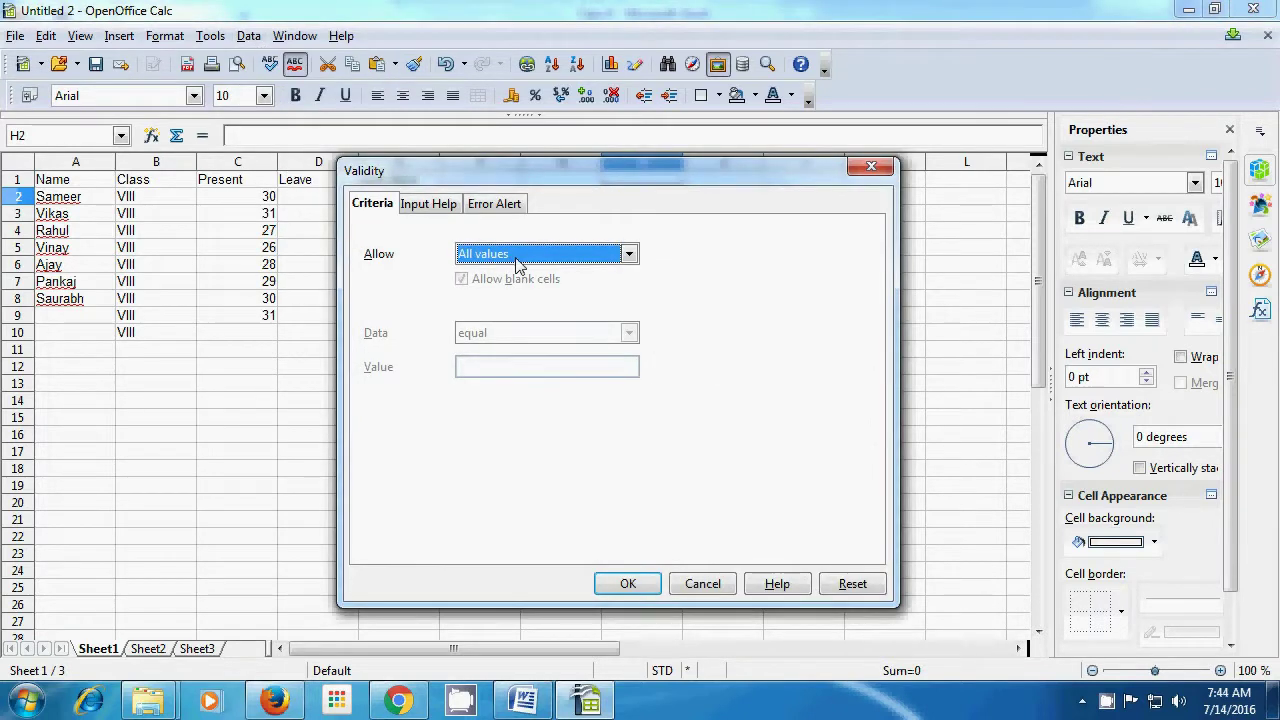
pyautogui.click(626, 255)
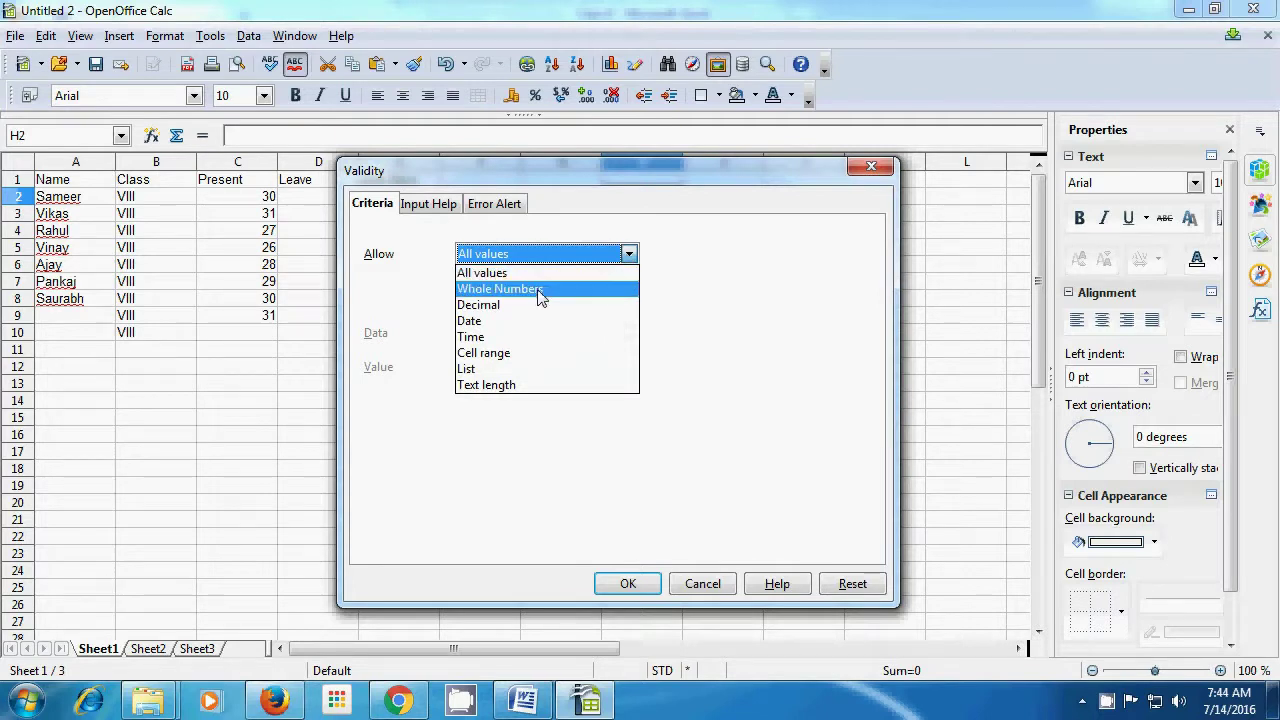
pyautogui.click(503, 371)
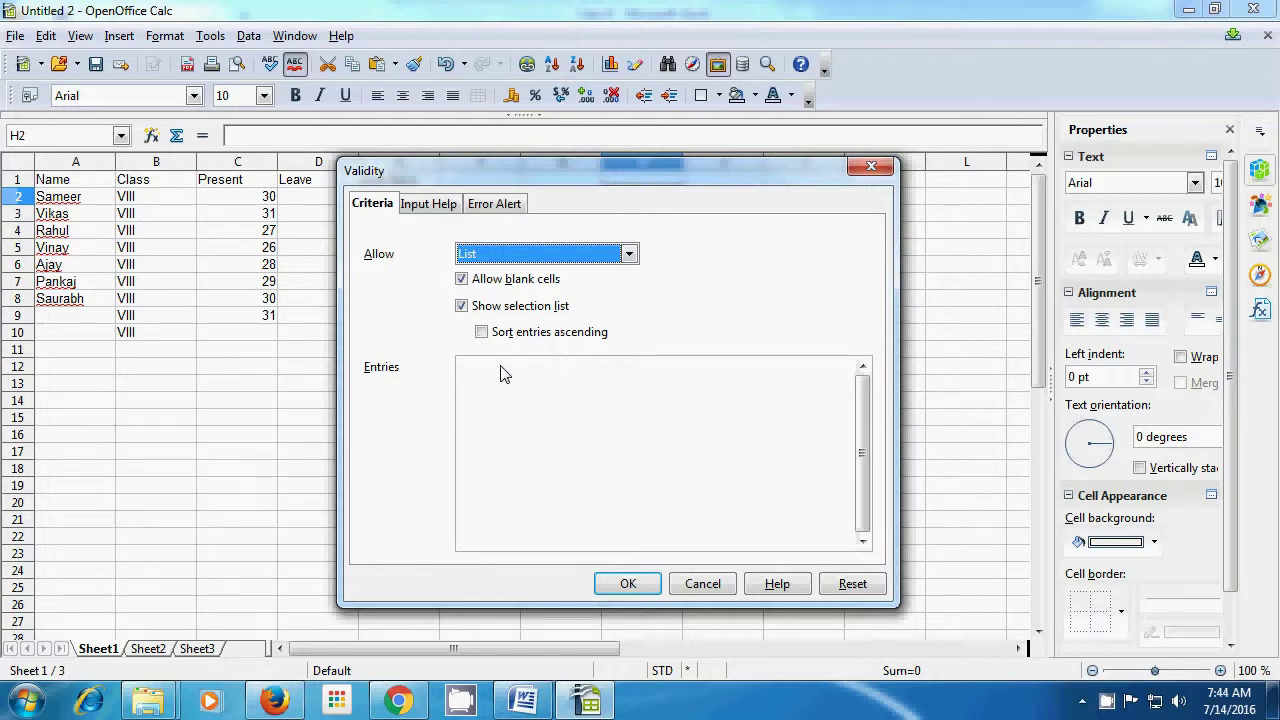
pyautogui.click(503, 372)
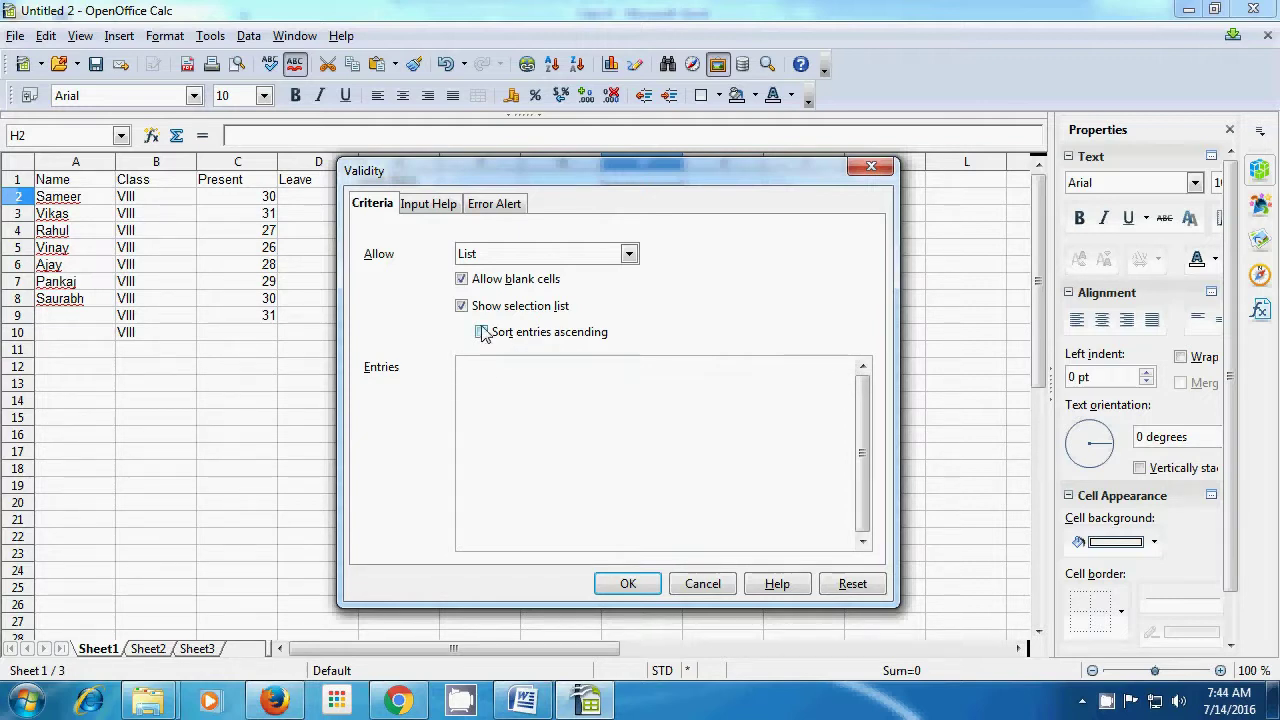
pyautogui.click(482, 333)
# Step: Enter jan, feb, aprl, may, june, july, aug, sep, oct, nov and dec as separate list entries, and apply the rule to H2
pyautogui.write('jan ')
pyautogui.write('feb')
pyautogui.press('Return')
pyautogui.write('ap')
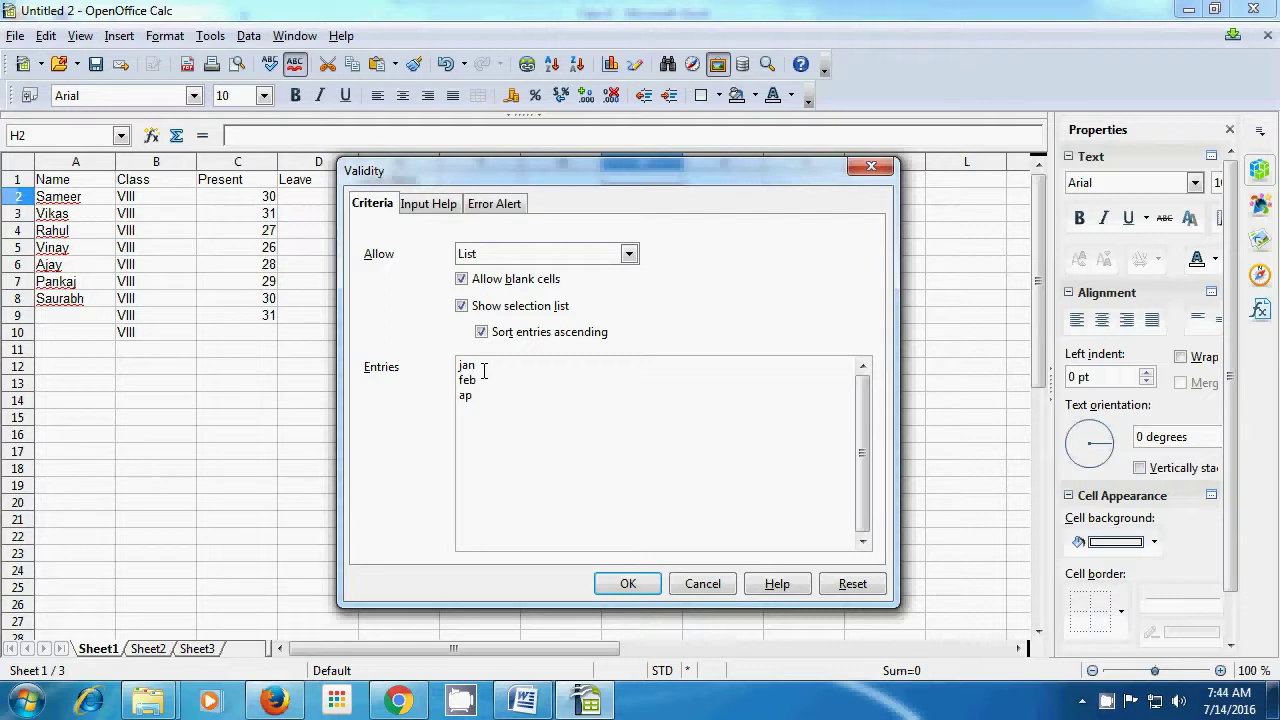
pyautogui.write('rl ')
pyautogui.write('may')
pyautogui.press('Return')
pyautogui.write('june')
pyautogui.press('Return')
pyautogui.write('july')
pyautogui.press('Return')
pyautogui.write('aug')
pyautogui.press('Return')
pyautogui.write('sep ')
pyautogui.write('a')
pyautogui.write('u')
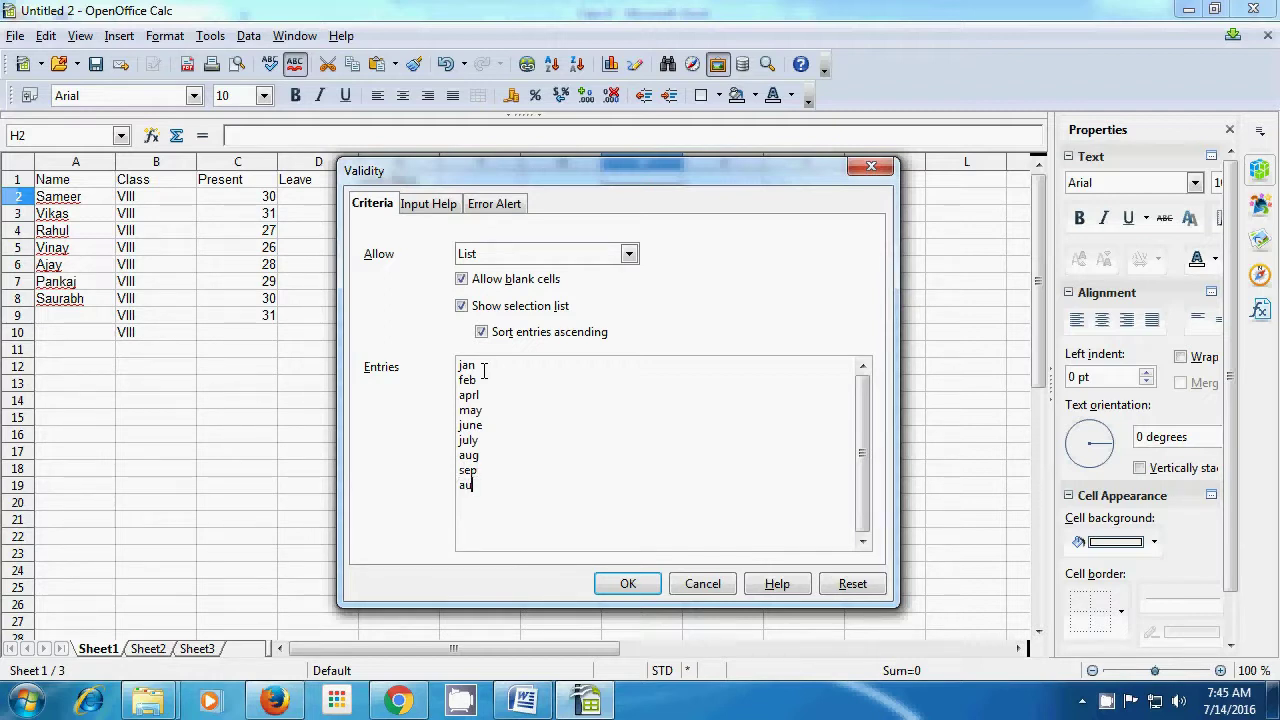
pyautogui.press('BackSpace')
pyautogui.press('BackSpace')
pyautogui.write('oct')
pyautogui.press('Return')
pyautogui.write('nov')
pyautogui.write('dec')
pyautogui.click(620, 583)
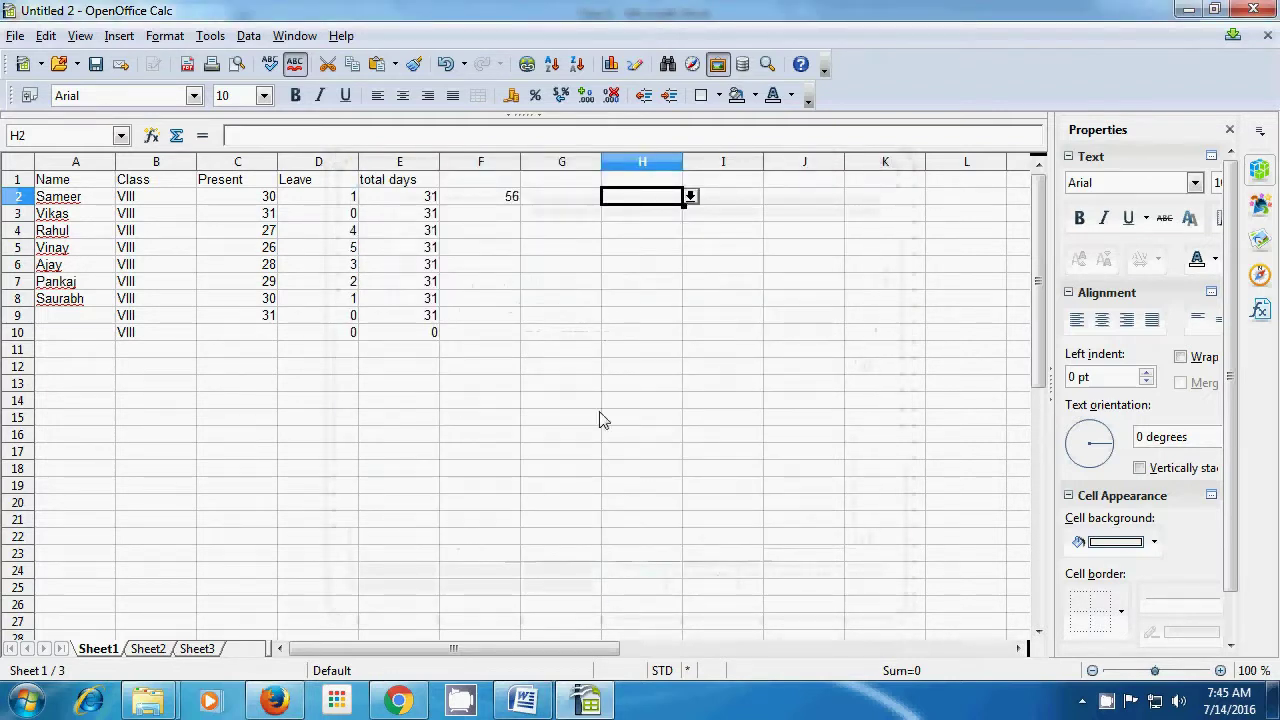
# Step: Test the list rule by entering 12 in cell H2, and reselect the cell
pyautogui.doubleClick(638, 203)
pyautogui.write('12')
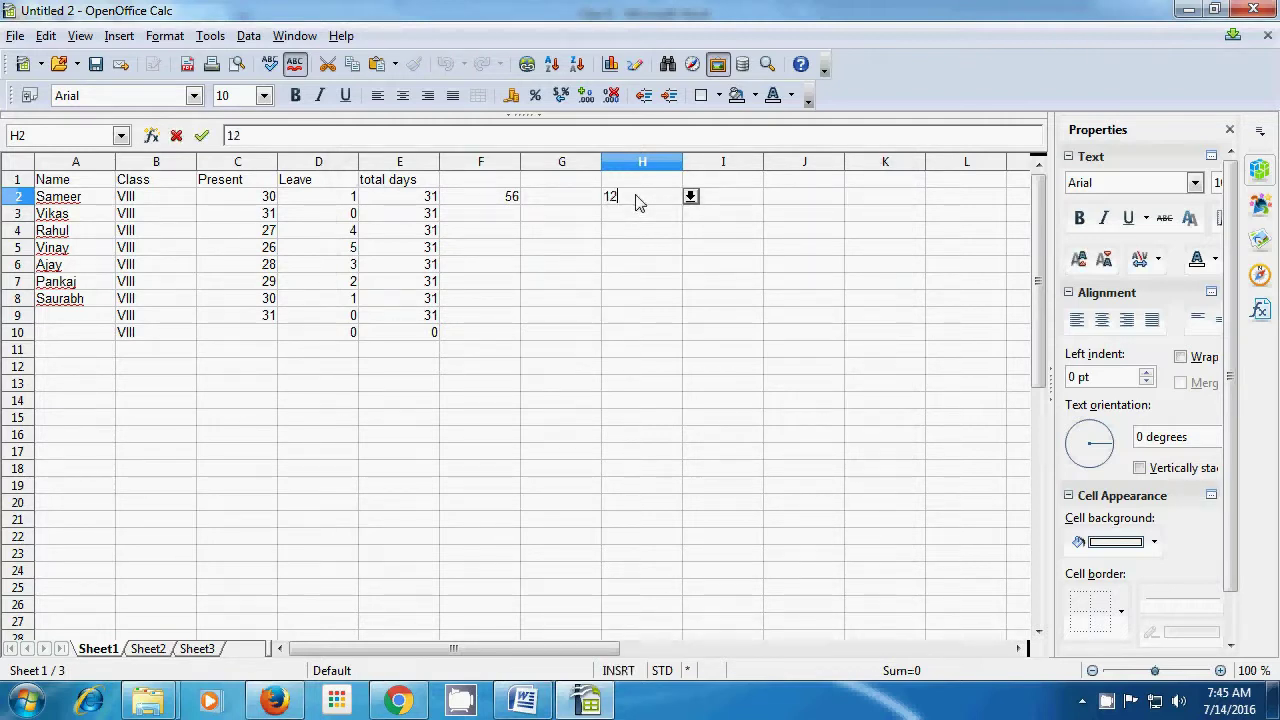
pyautogui.press('Return')
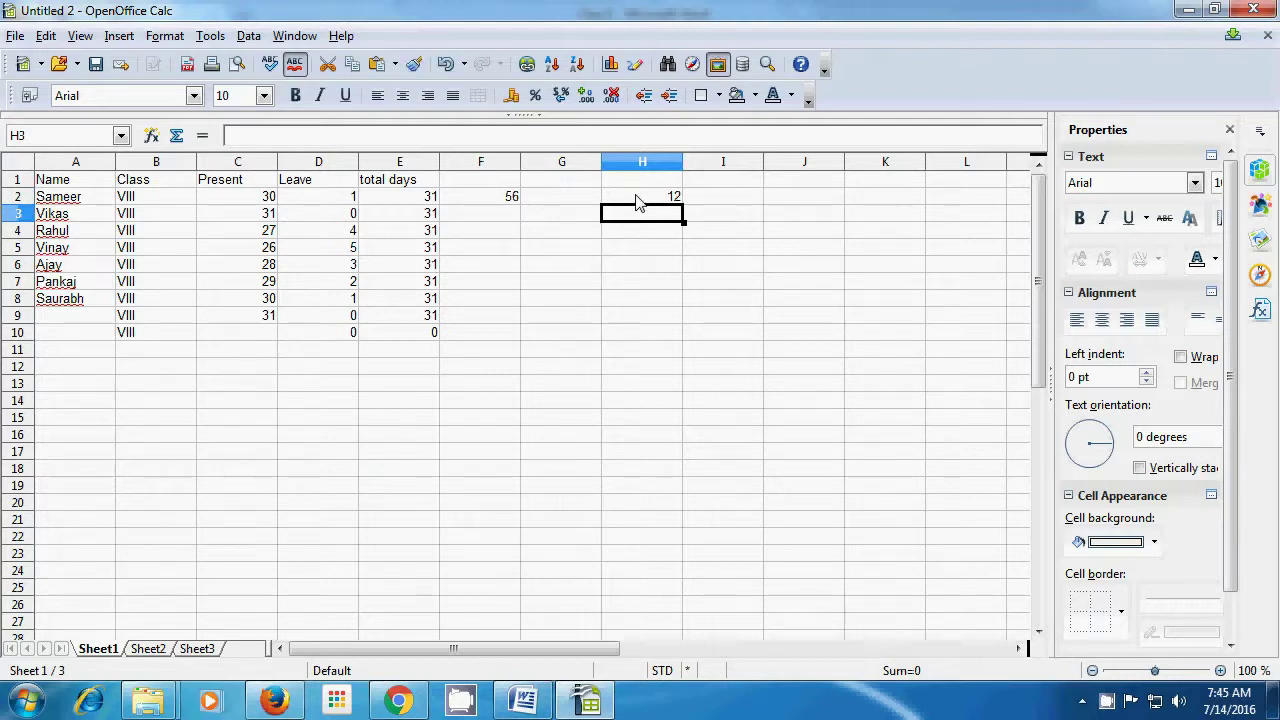
pyautogui.click(638, 203)
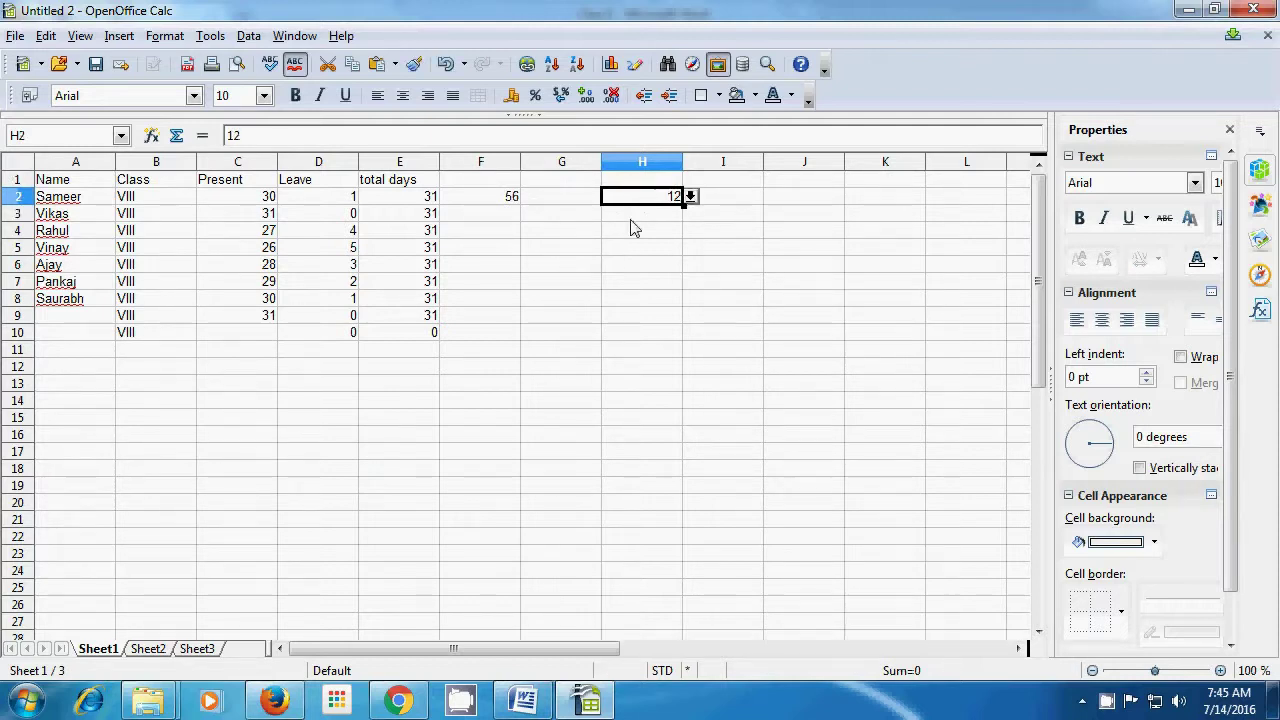
# Step: Choose aug, sep and finally july from the validity list of allowed entries in cell H2
pyautogui.click(690, 196)
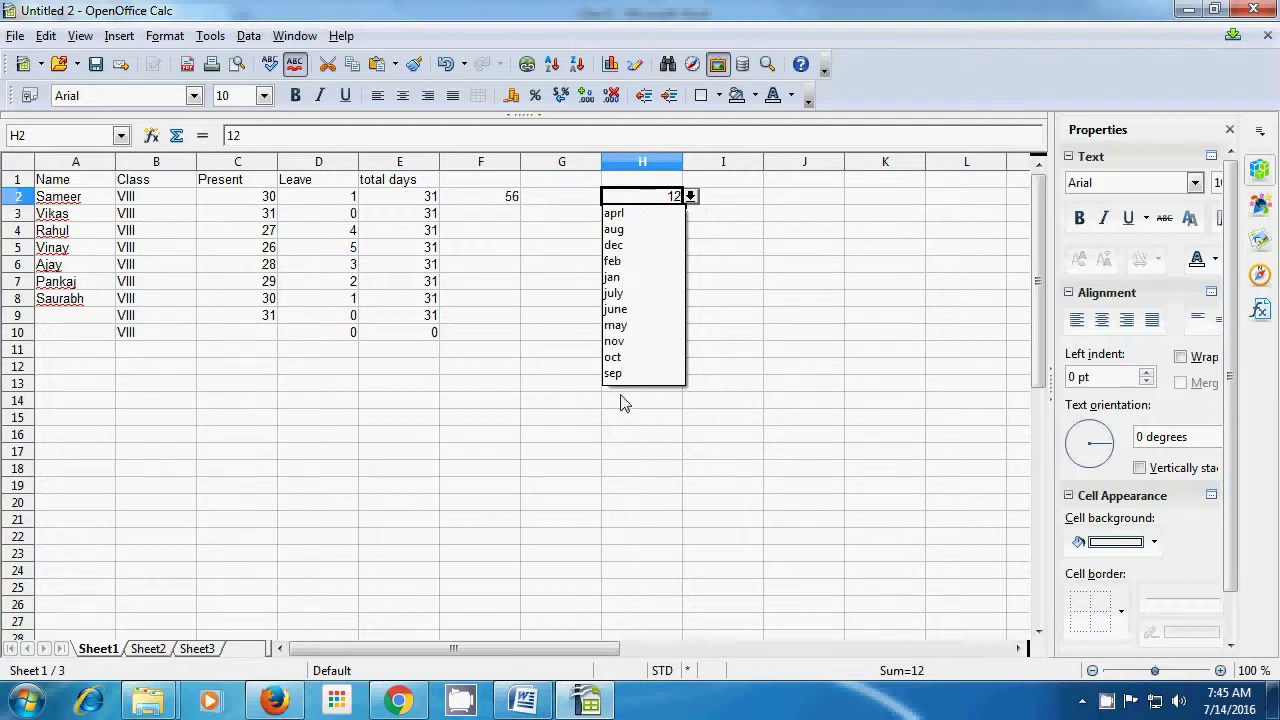
pyautogui.click(615, 232)
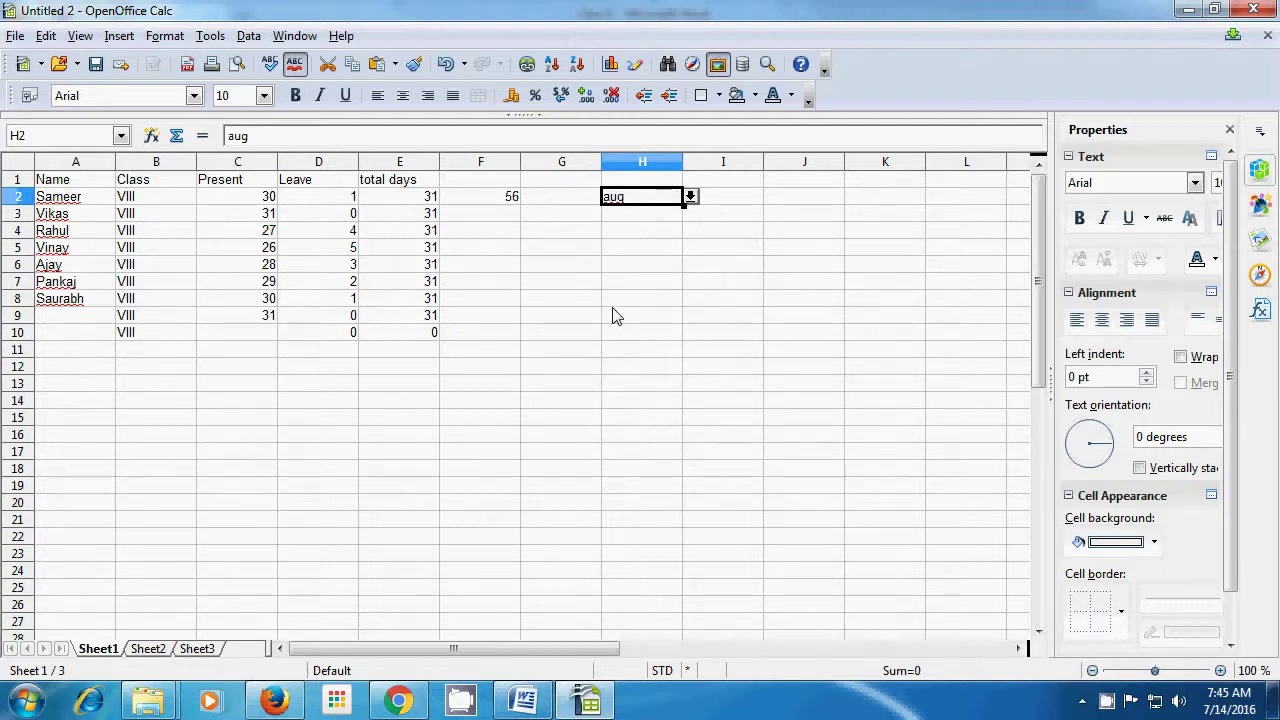
pyautogui.click(690, 197)
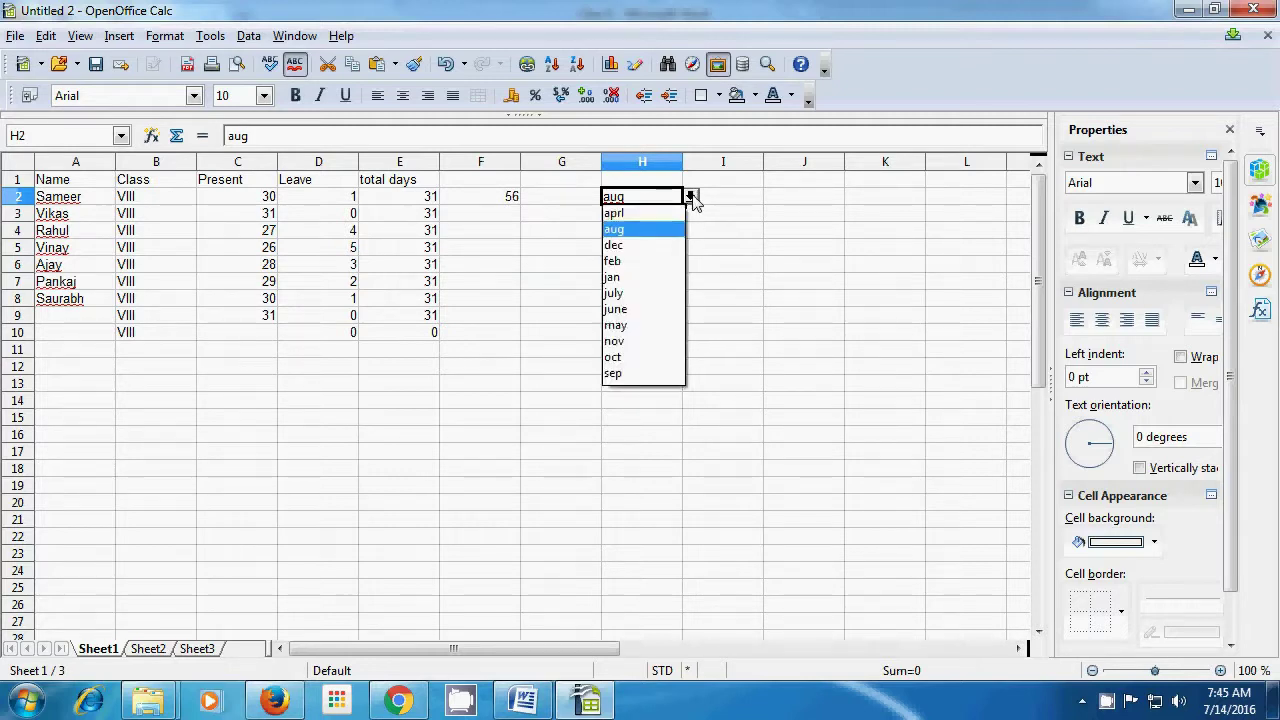
pyautogui.click(617, 373)
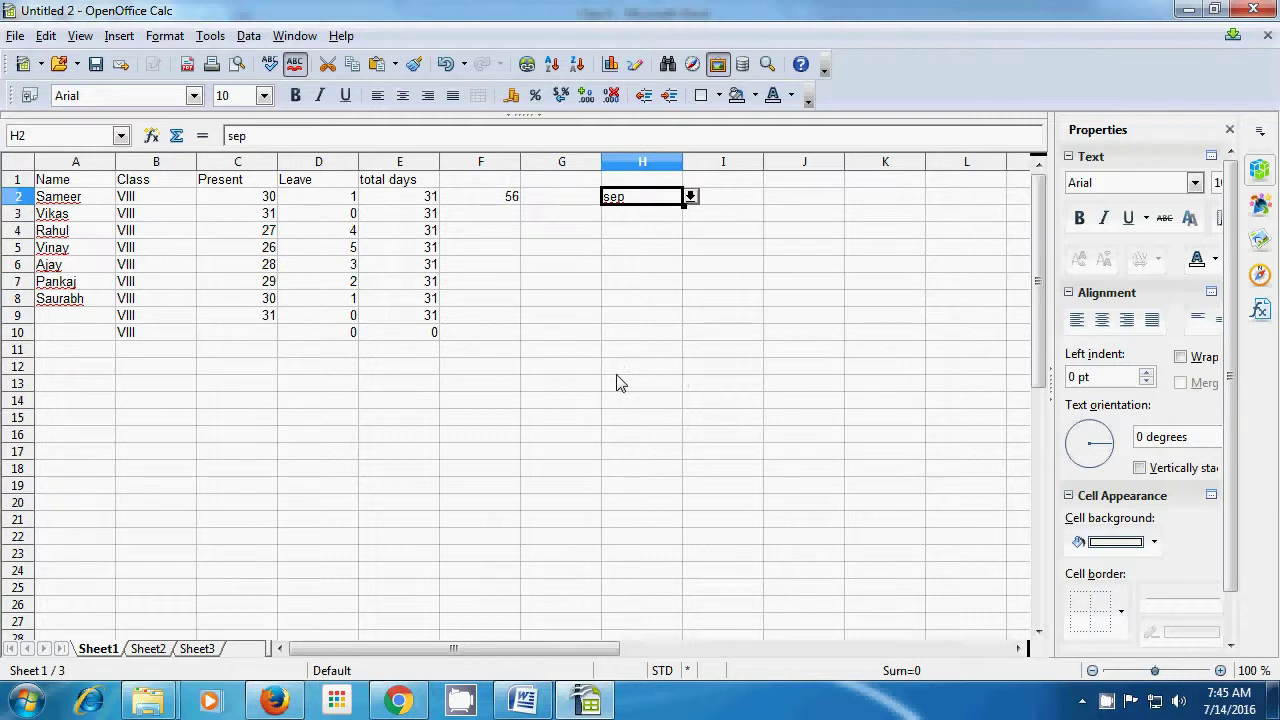
pyautogui.click(690, 198)
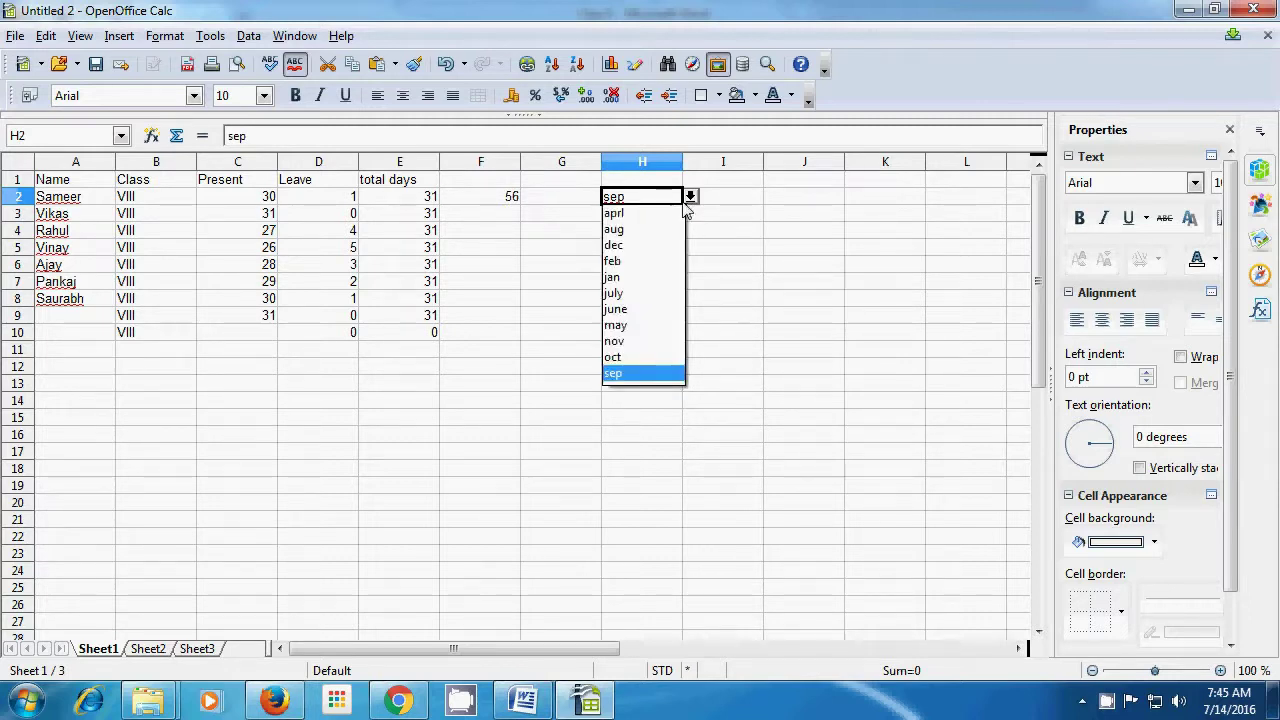
pyautogui.click(618, 295)
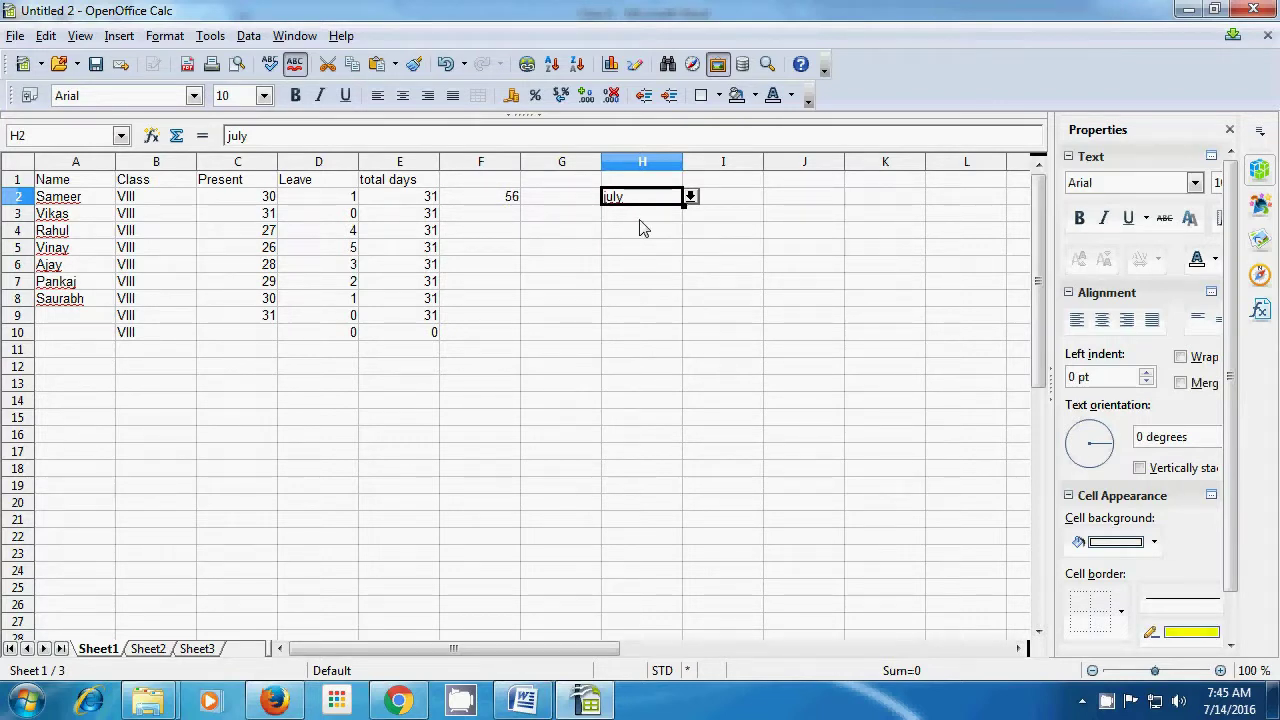
# Step: Review the value types that can be allowed in the validity criteria for cell H12, and close the dialog without applying
pyautogui.click(610, 370)
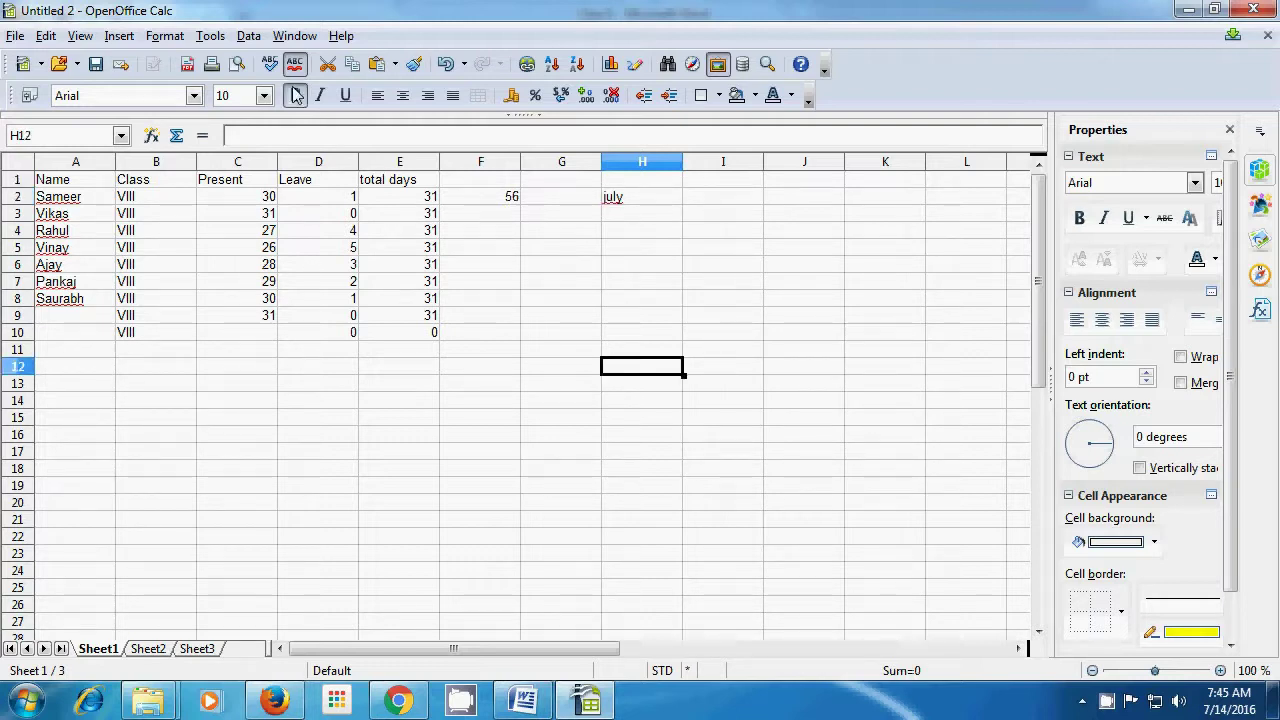
pyautogui.click(248, 38)
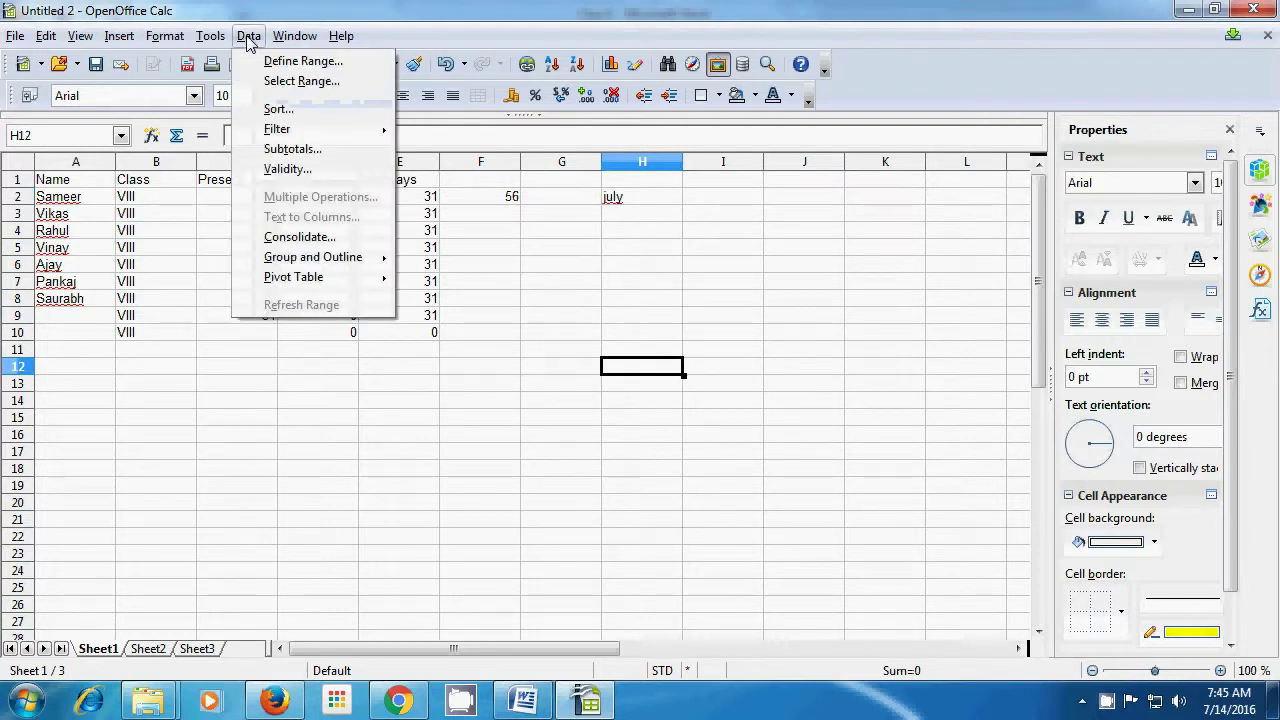
pyautogui.click(282, 169)
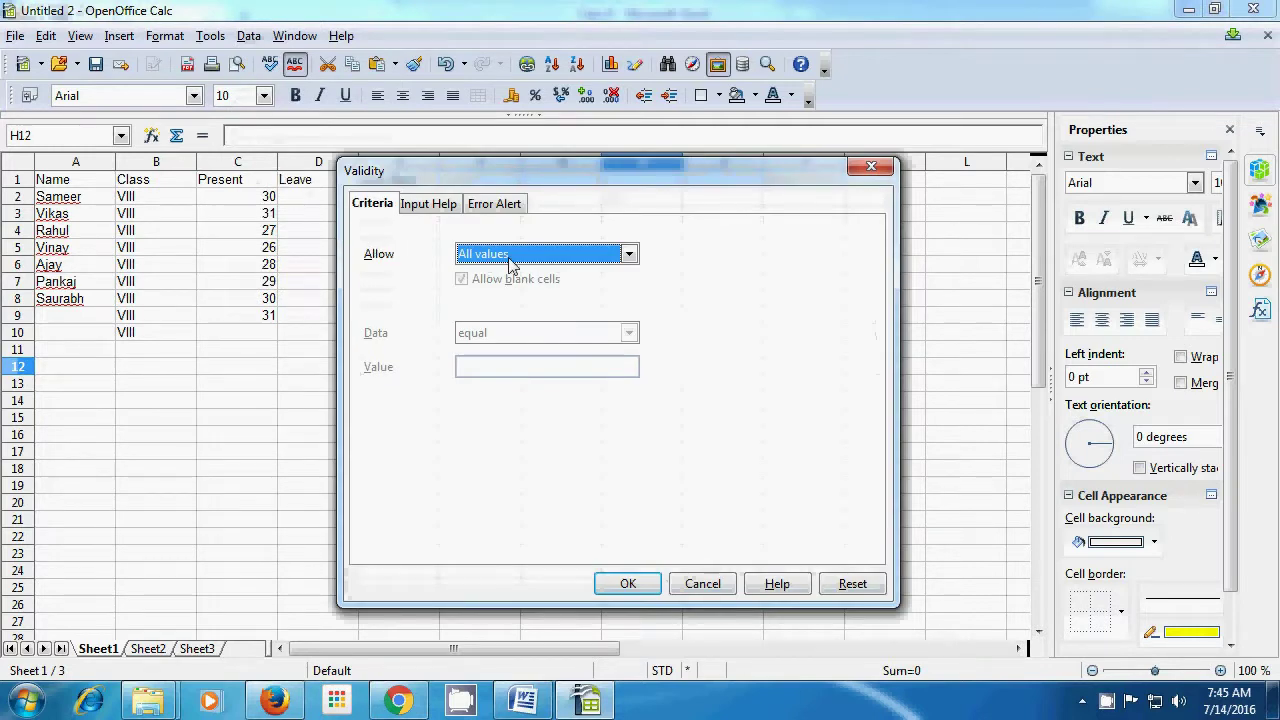
pyautogui.click(628, 257)
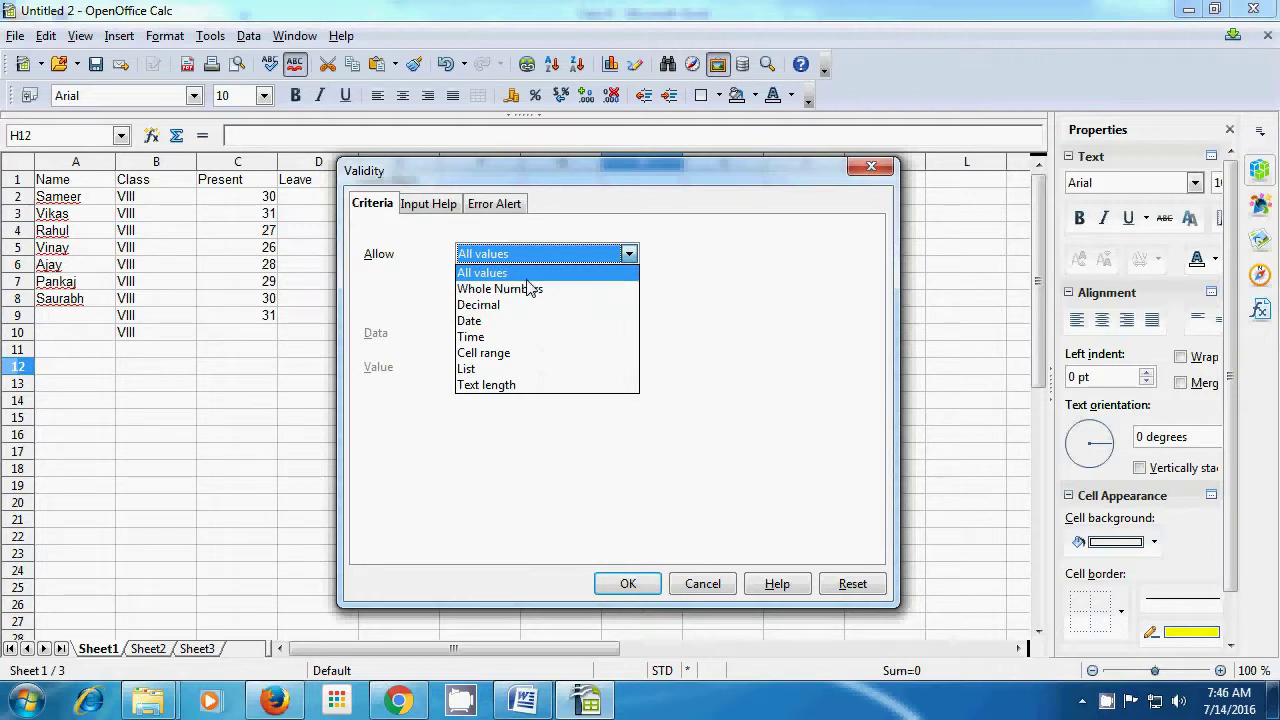
pyautogui.click(856, 167)
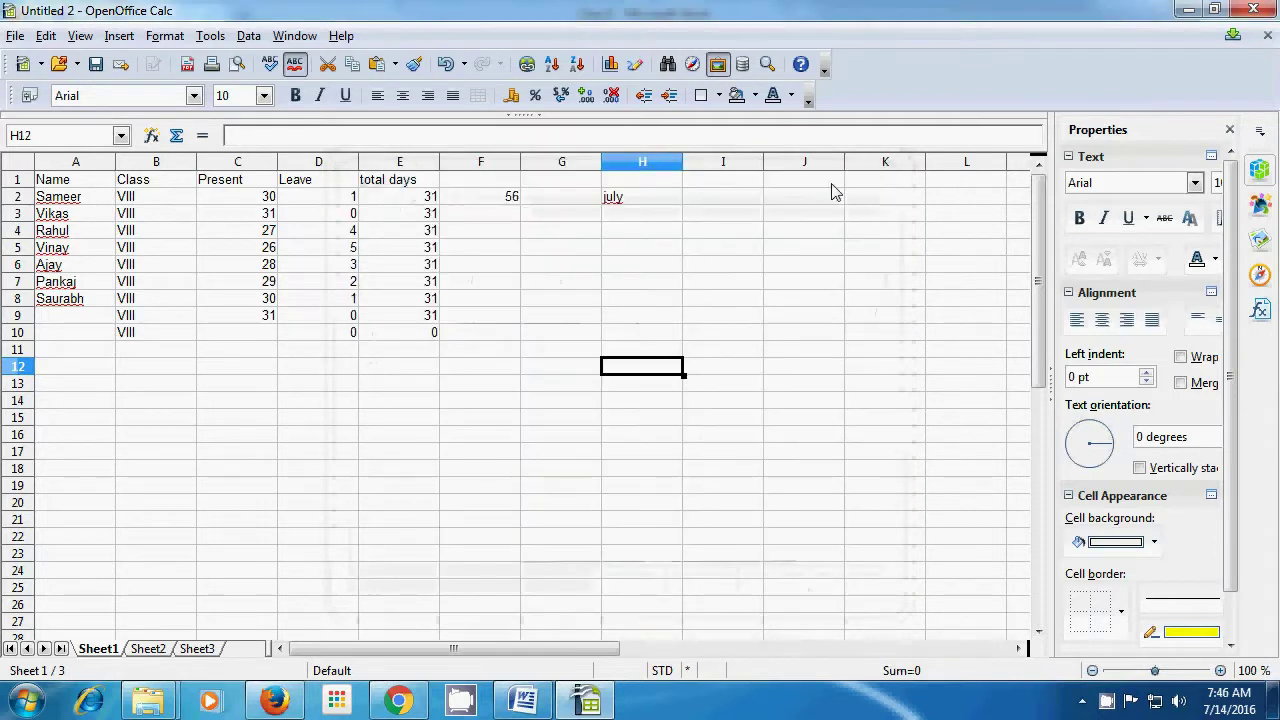
# Step: Enter the comma-separated text "ab,xy,za" in cell C14 and reselect the cell
pyautogui.click(674, 290)
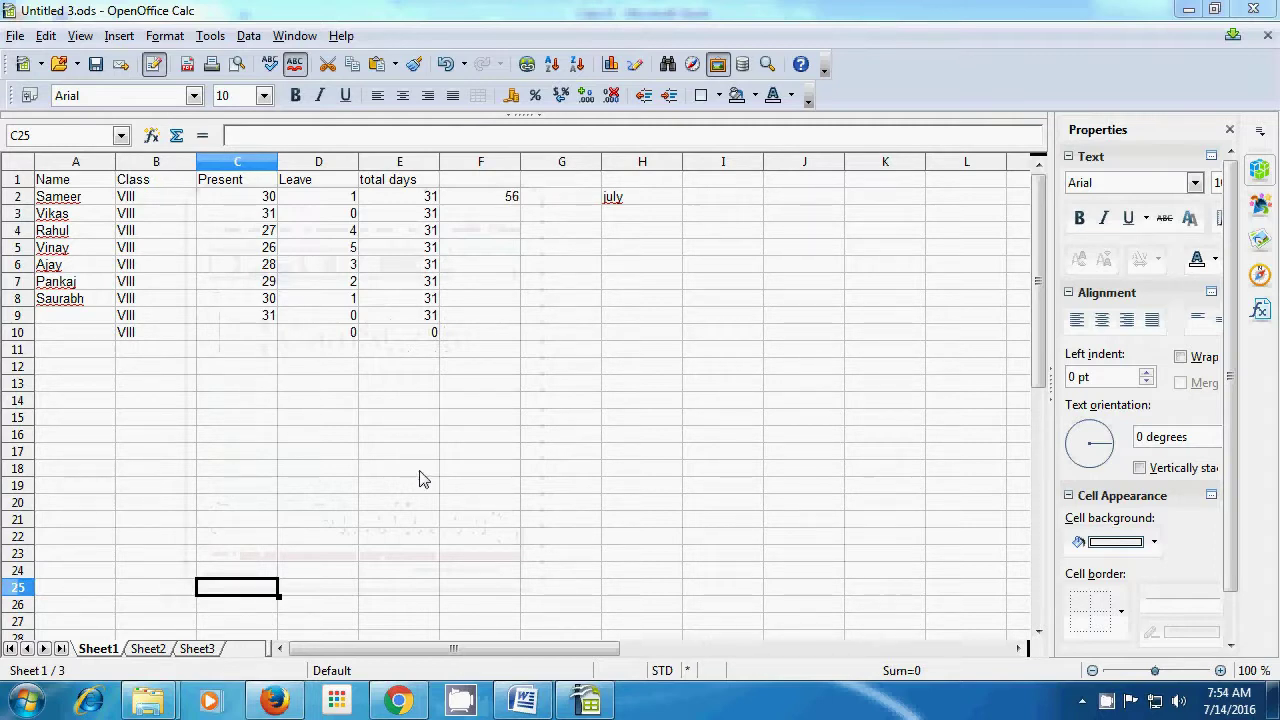
pyautogui.click(230, 403)
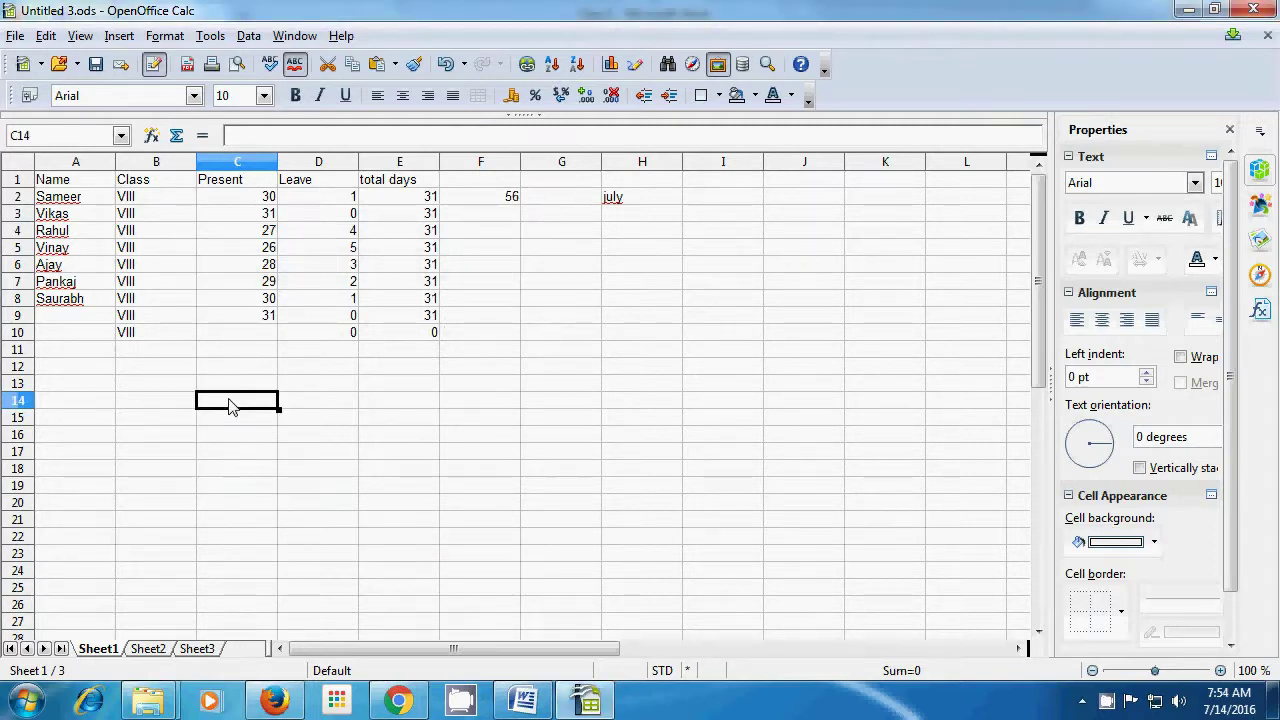
pyautogui.write('ab')
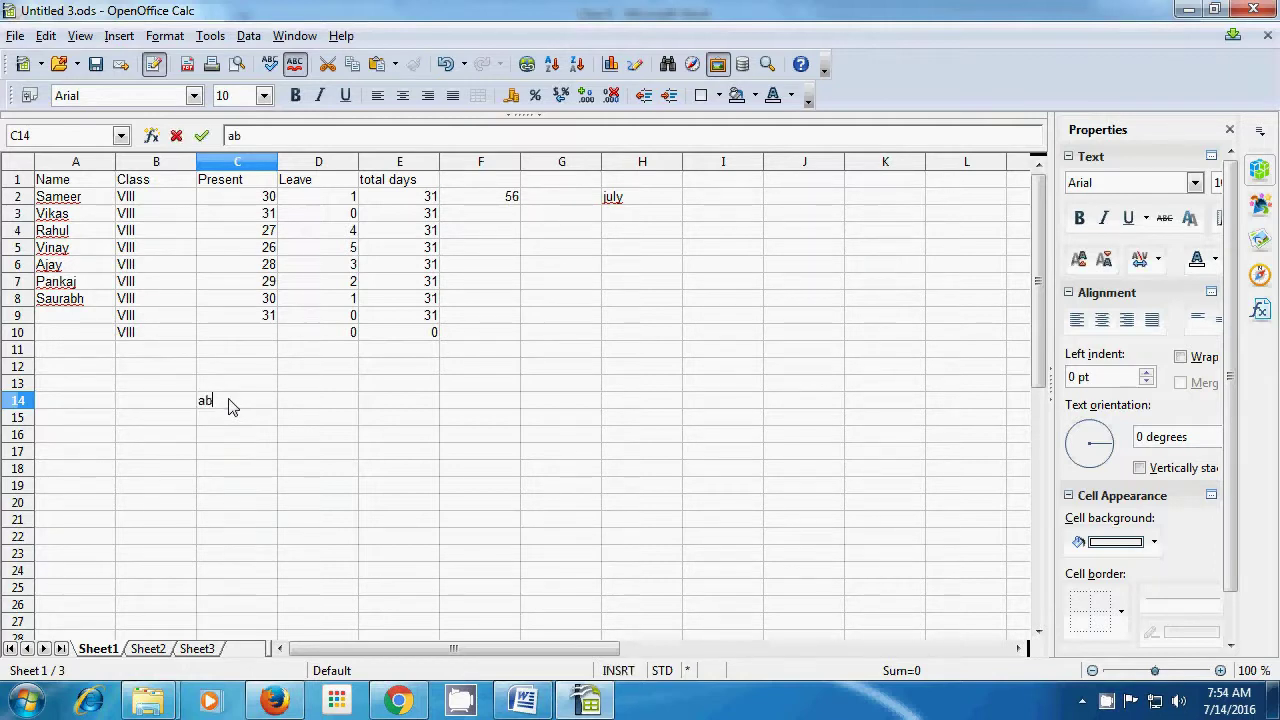
pyautogui.write(',xy,')
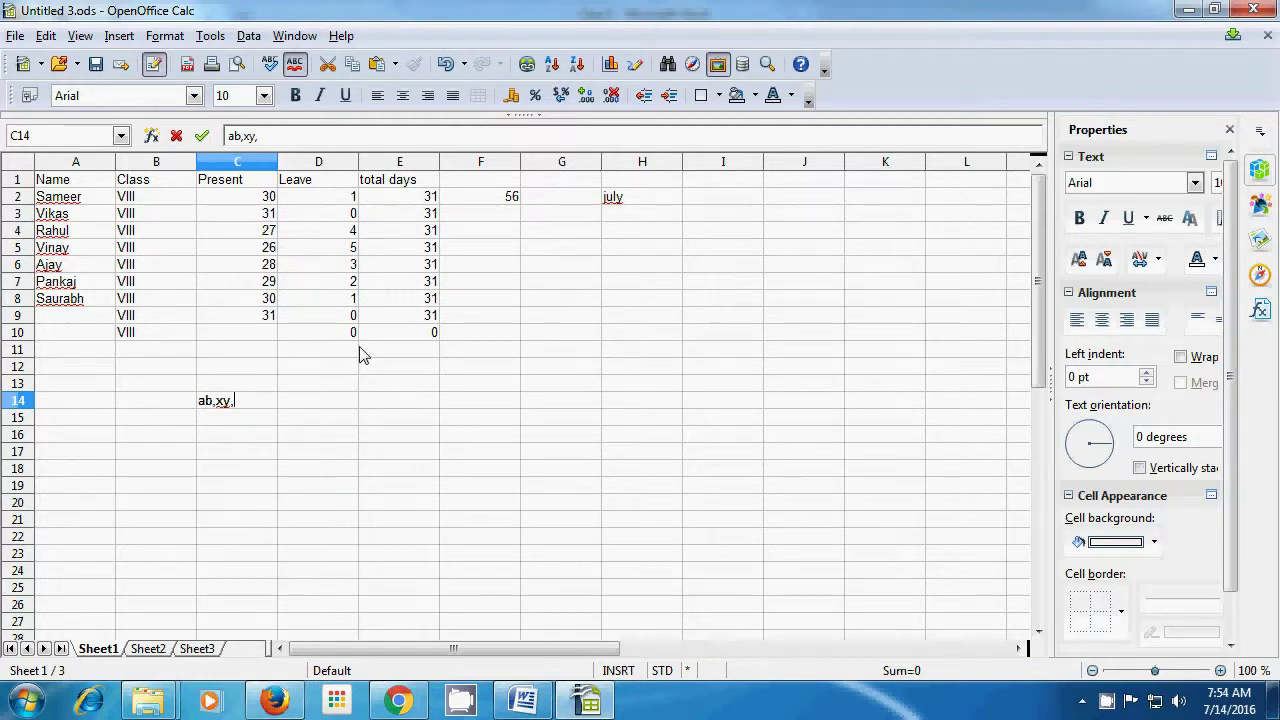
pyautogui.write('za')
pyautogui.click(238, 422)
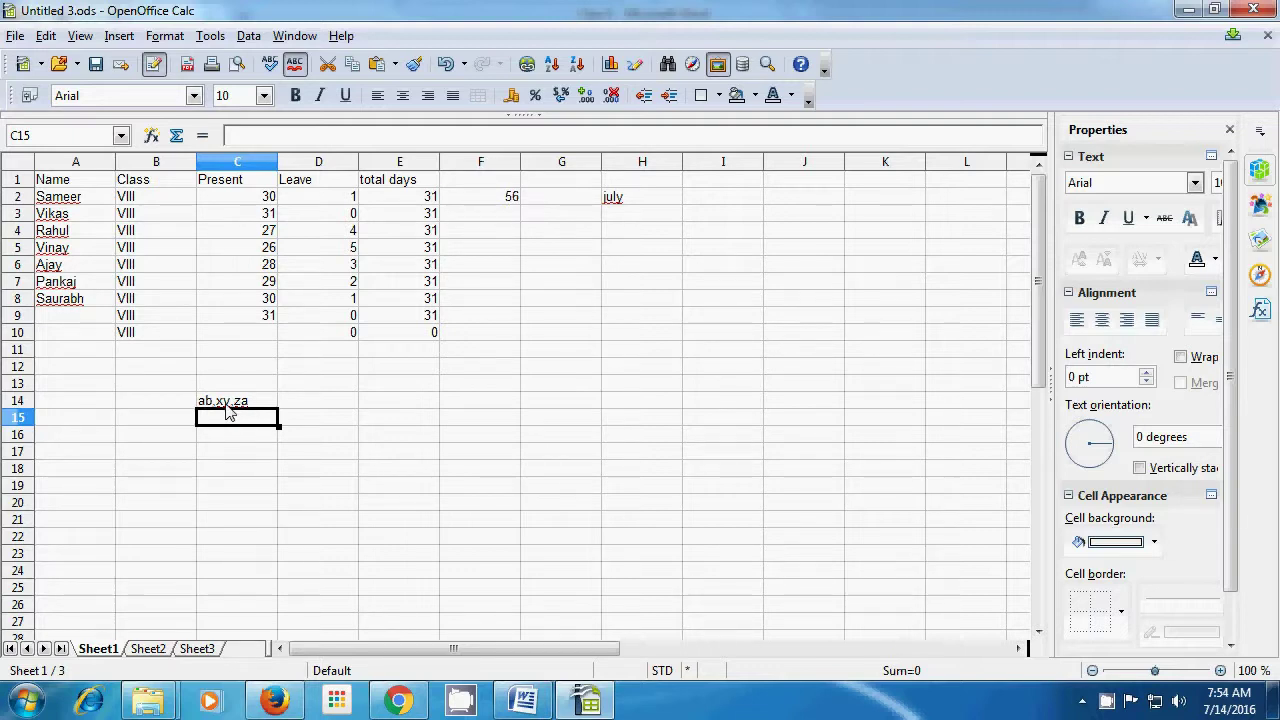
pyautogui.click(228, 405)
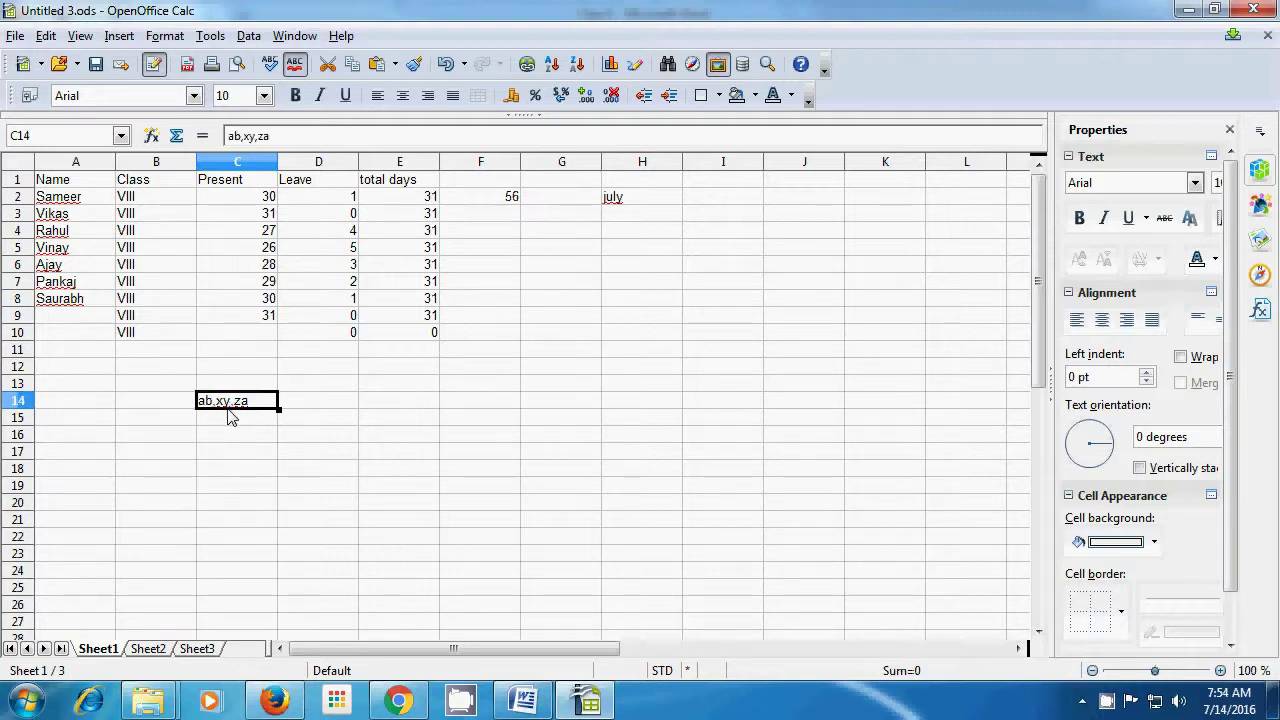
# Step: Split cell C14 with Text to Columns, using Comma instead of Tab as the separator
pyautogui.click(252, 40)
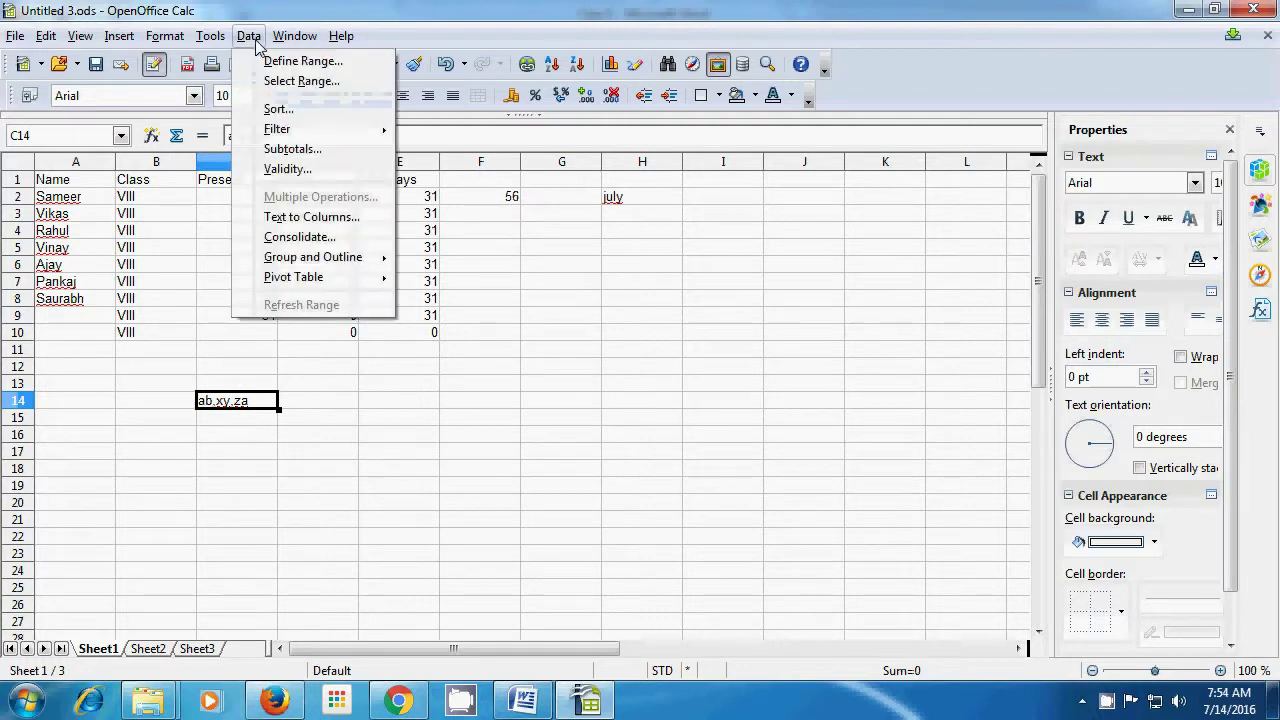
pyautogui.click(288, 217)
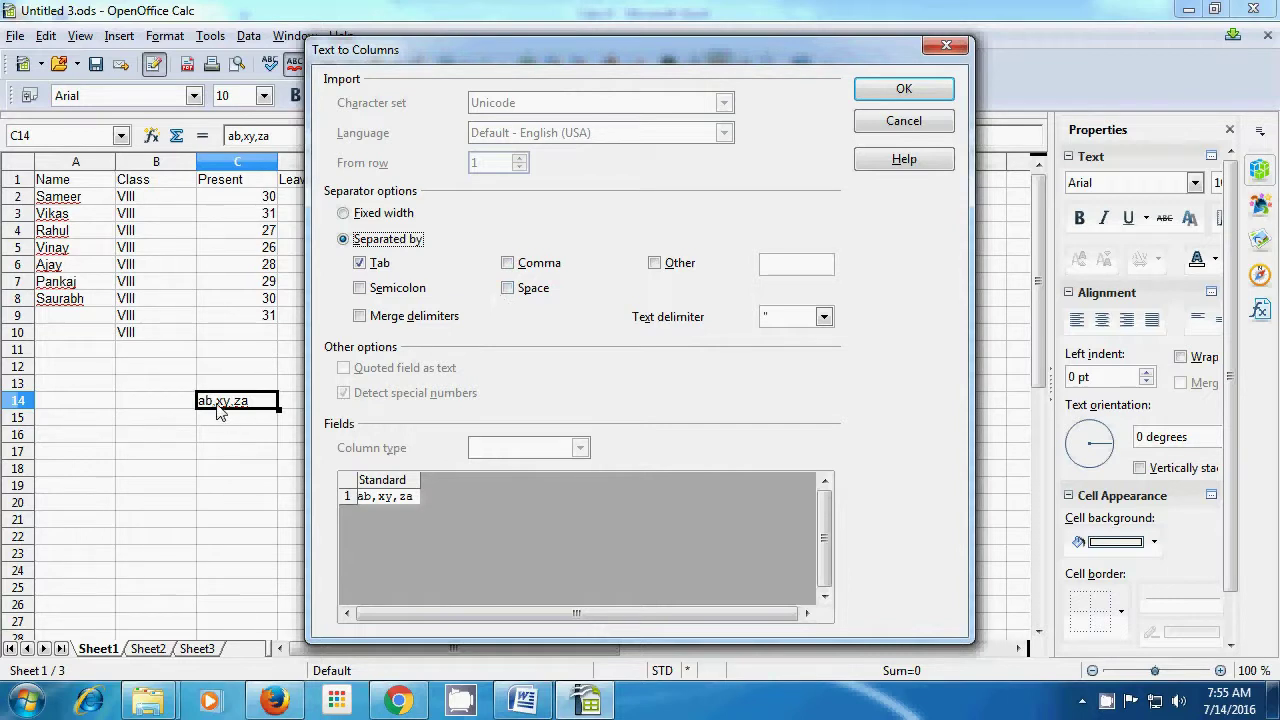
pyautogui.click(366, 264)
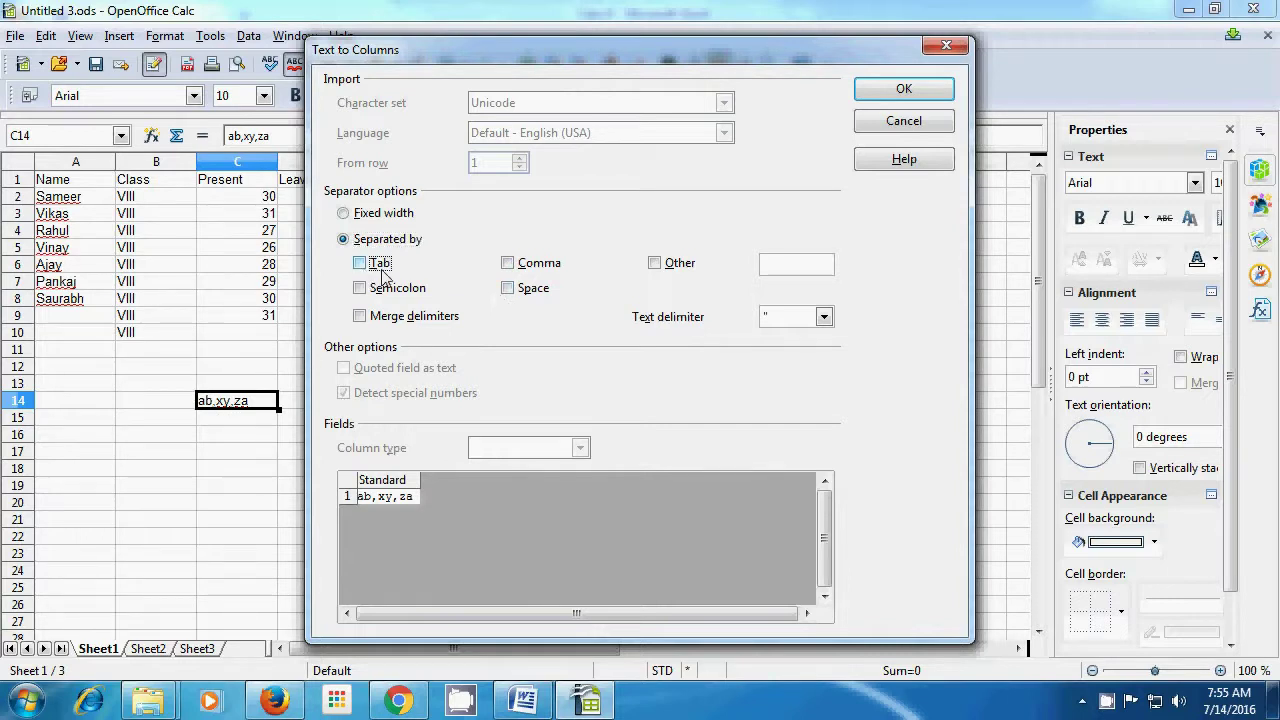
pyautogui.click(507, 270)
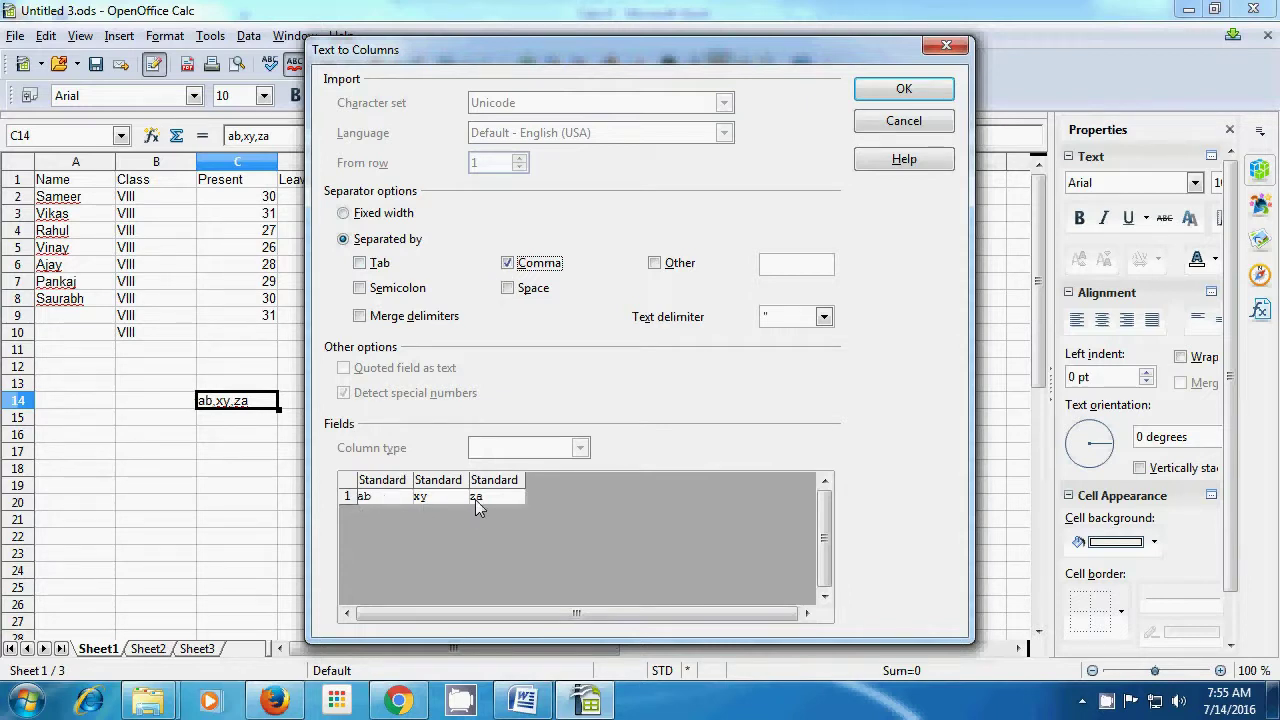
pyautogui.click(884, 95)
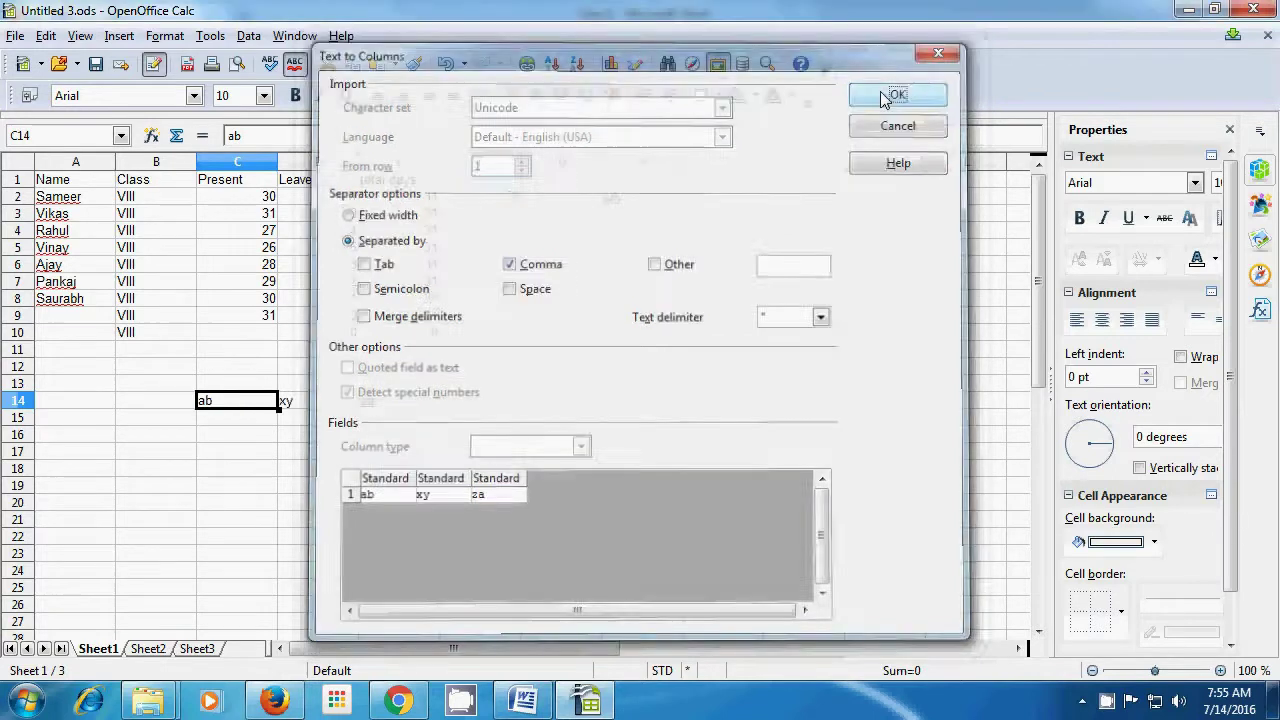
pyautogui.click(362, 472)
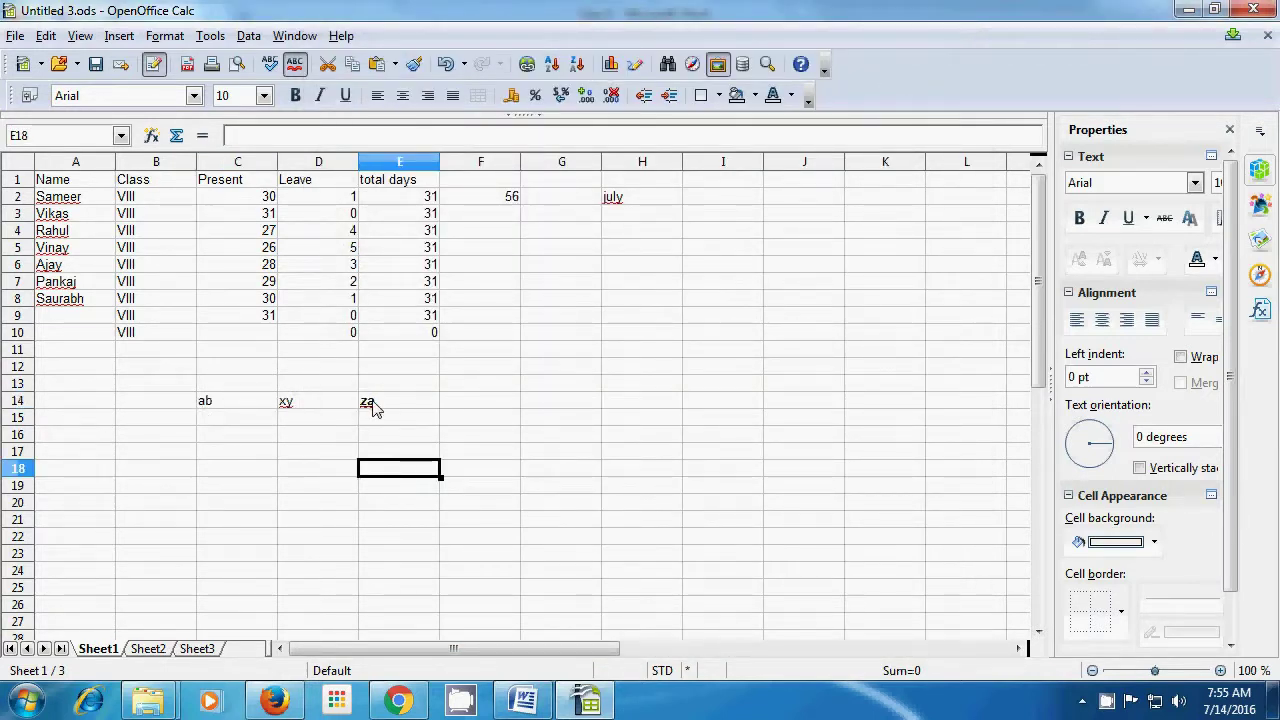
# Step: Enter the date 14/07/2016 in cell C15 and reselect the cell
pyautogui.click(235, 420)
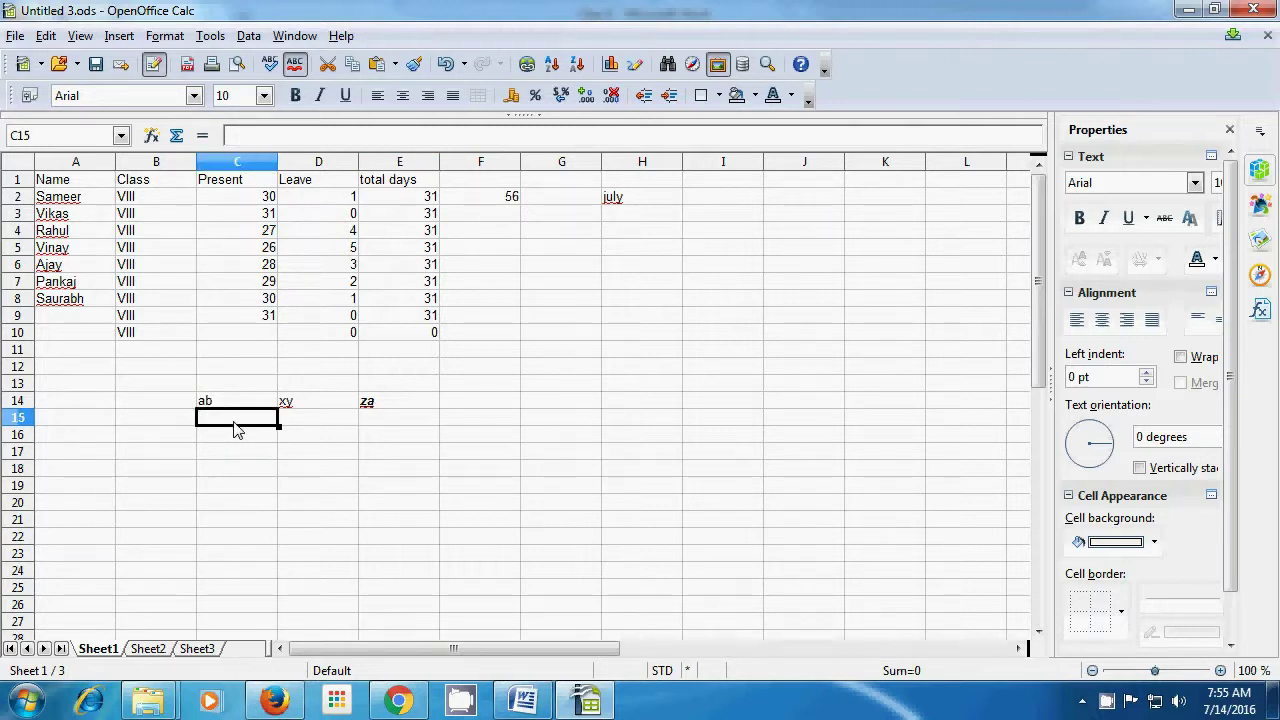
pyautogui.write('14/07/2016')
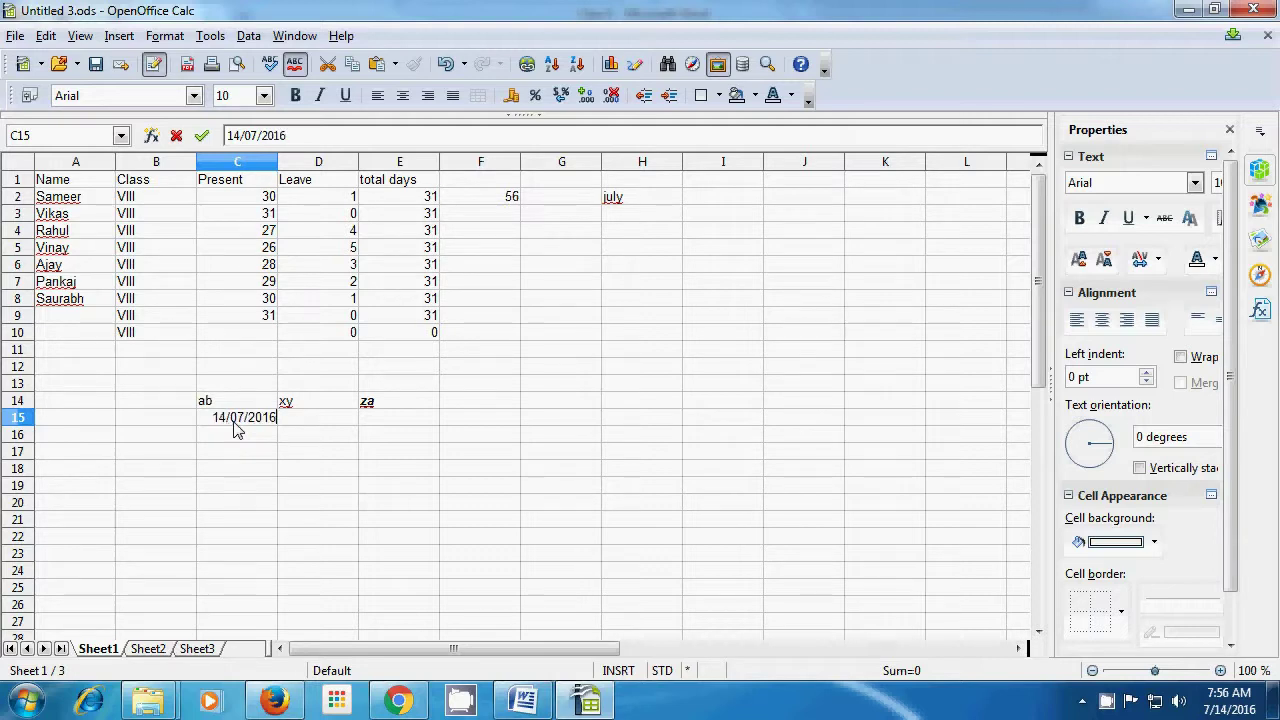
pyautogui.click(240, 458)
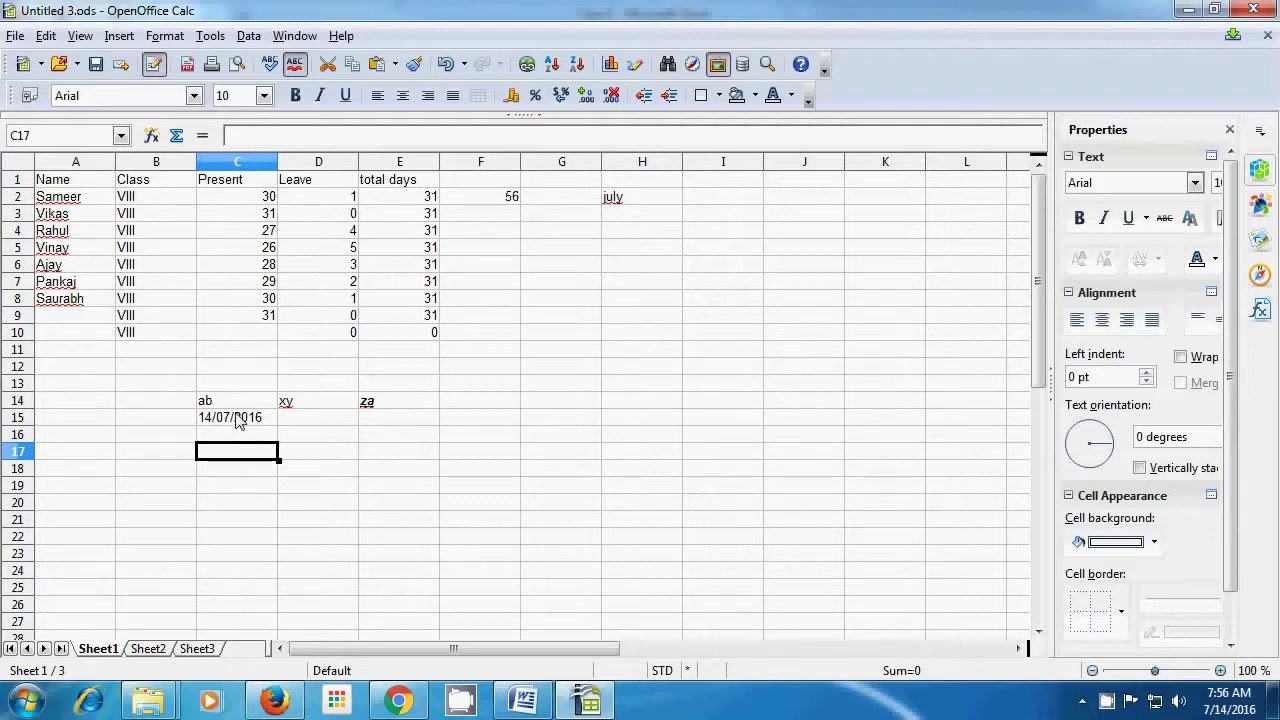
pyautogui.click(238, 421)
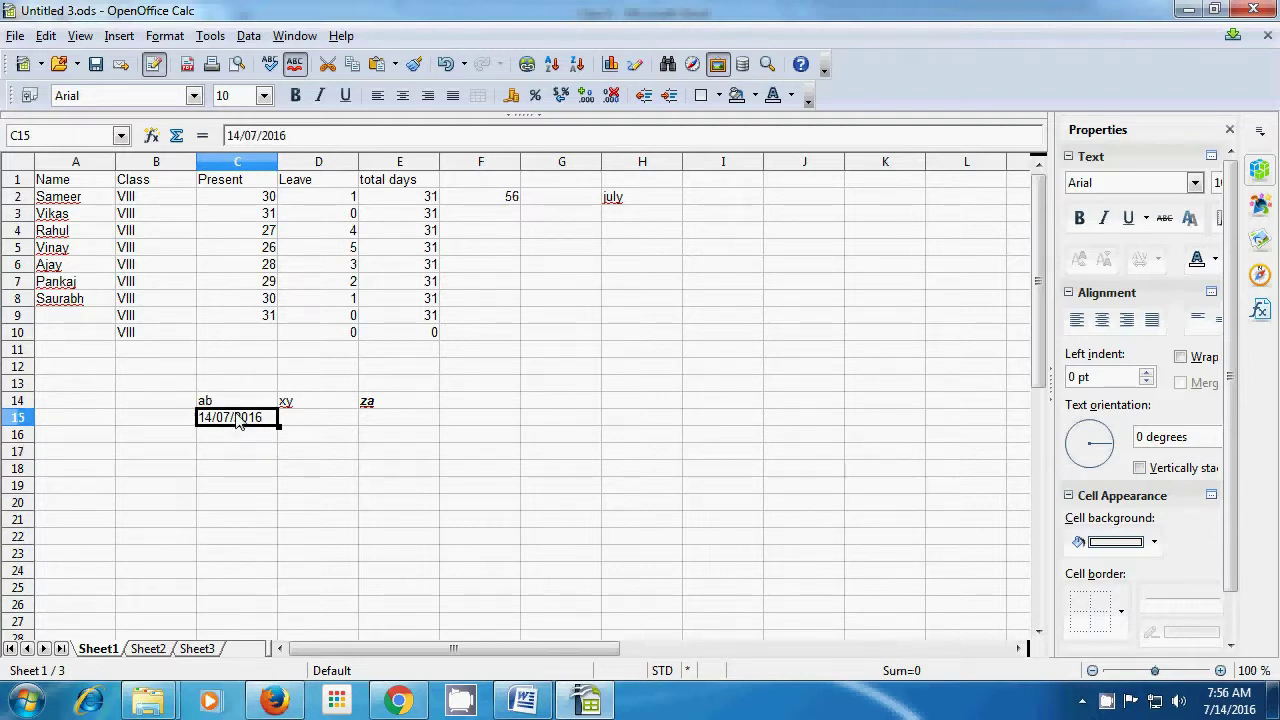
# Step: Split the date in cell C15 with Text to Columns, using "/" as the other separator instead of Tab, and check the split cells
pyautogui.click(248, 37)
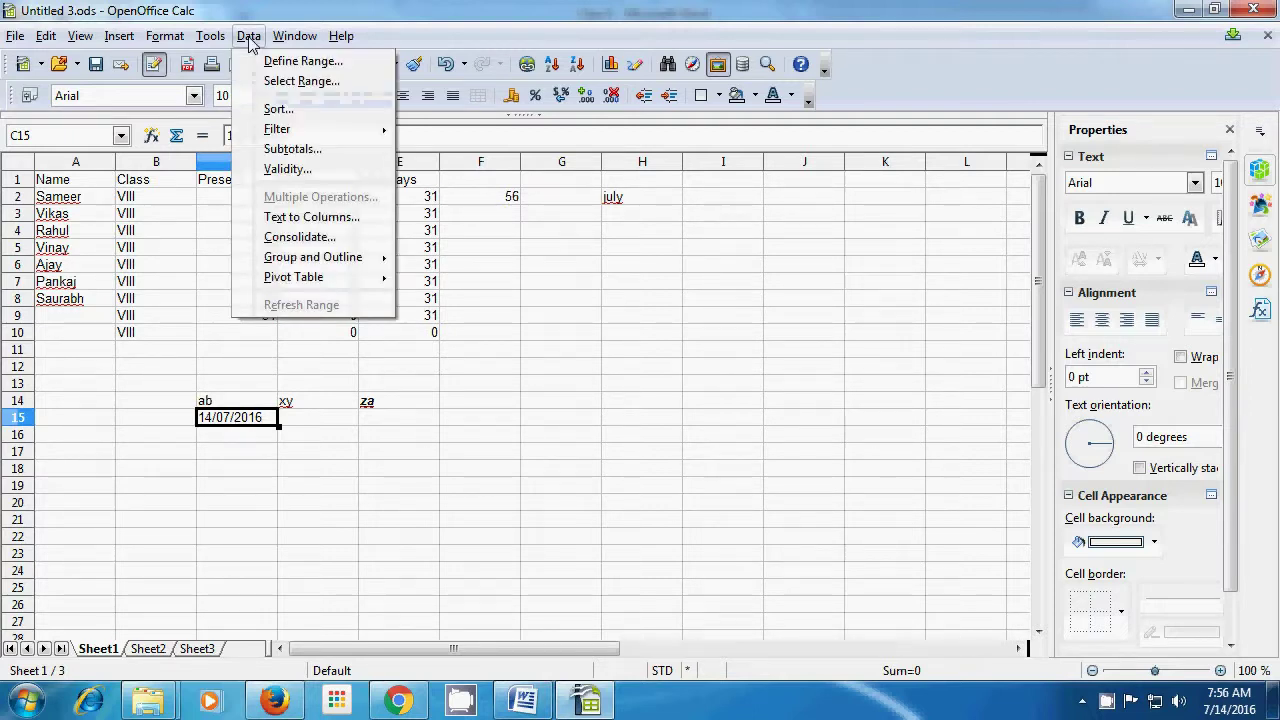
pyautogui.click(298, 218)
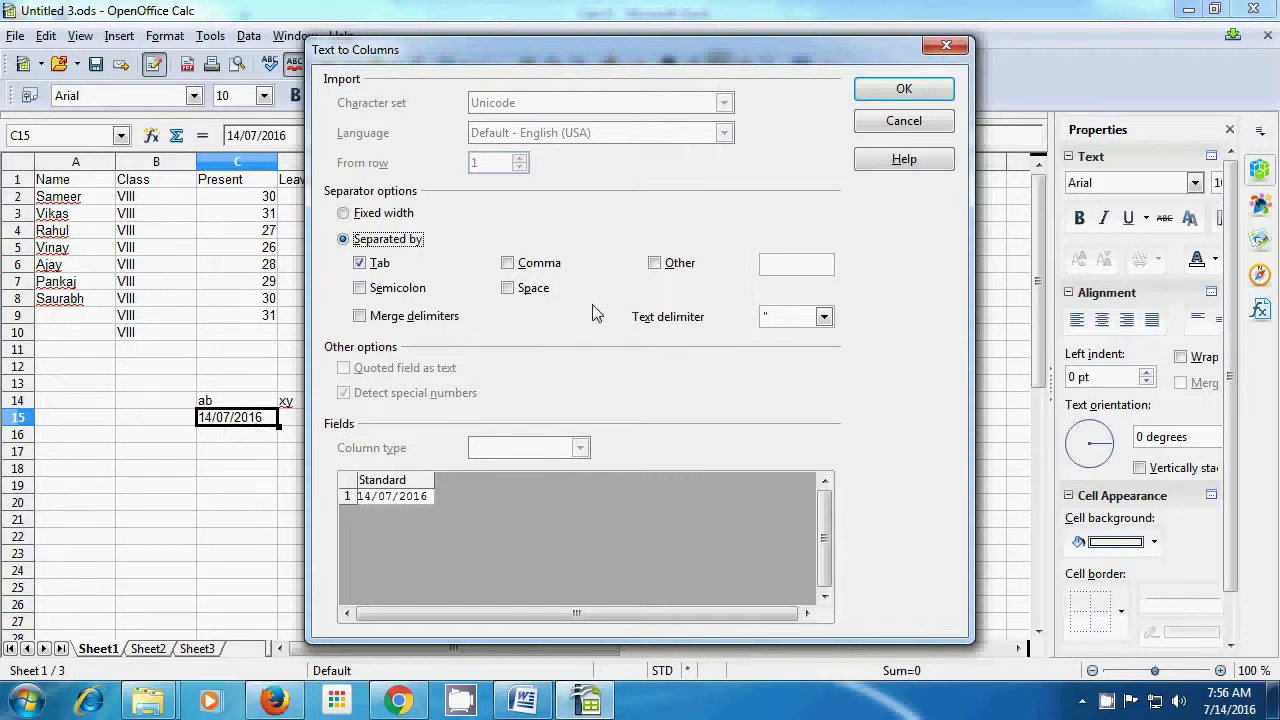
pyautogui.click(657, 266)
pyautogui.click(361, 264)
pyautogui.click(772, 266)
pyautogui.write('/')
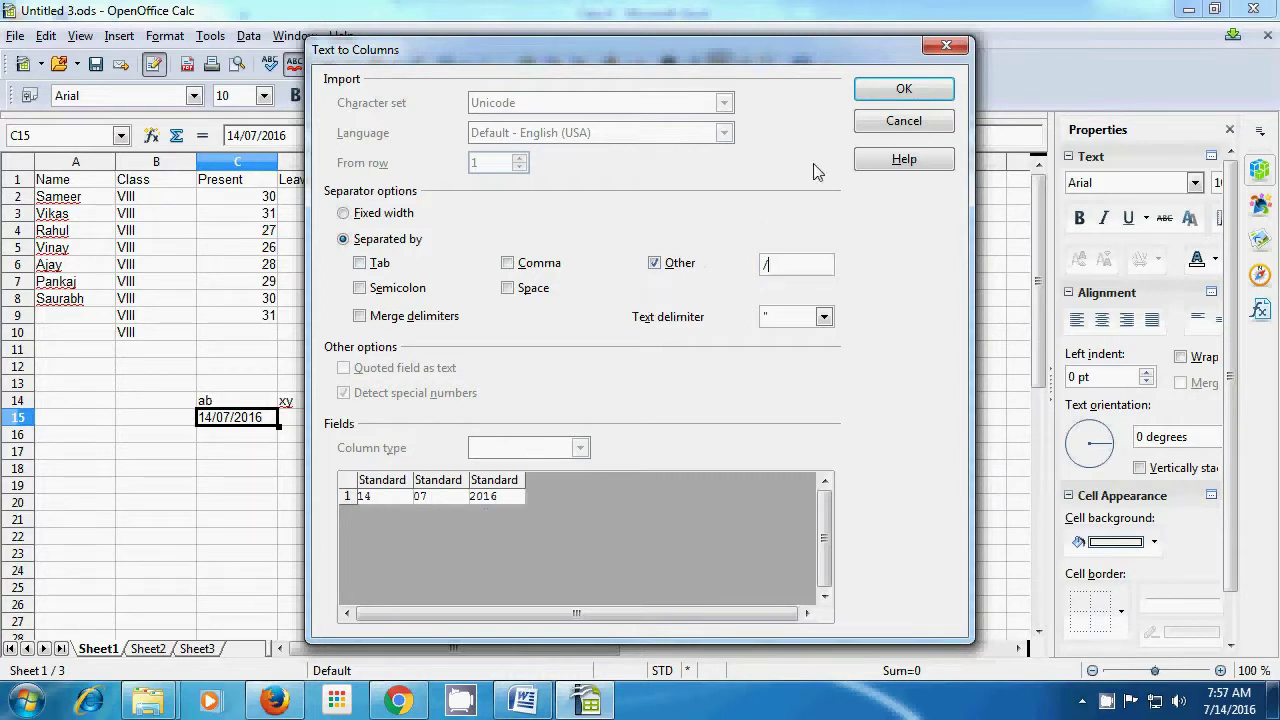
pyautogui.click(875, 99)
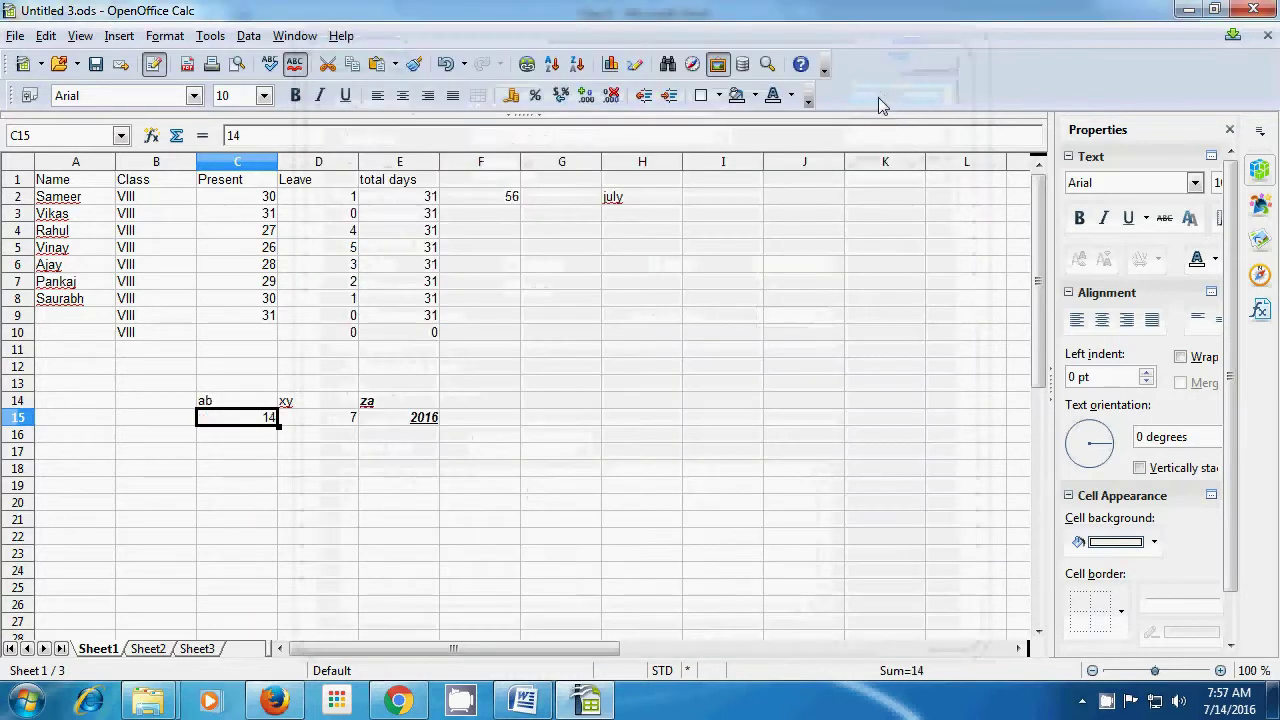
pyautogui.click(367, 505)
pyautogui.click(266, 420)
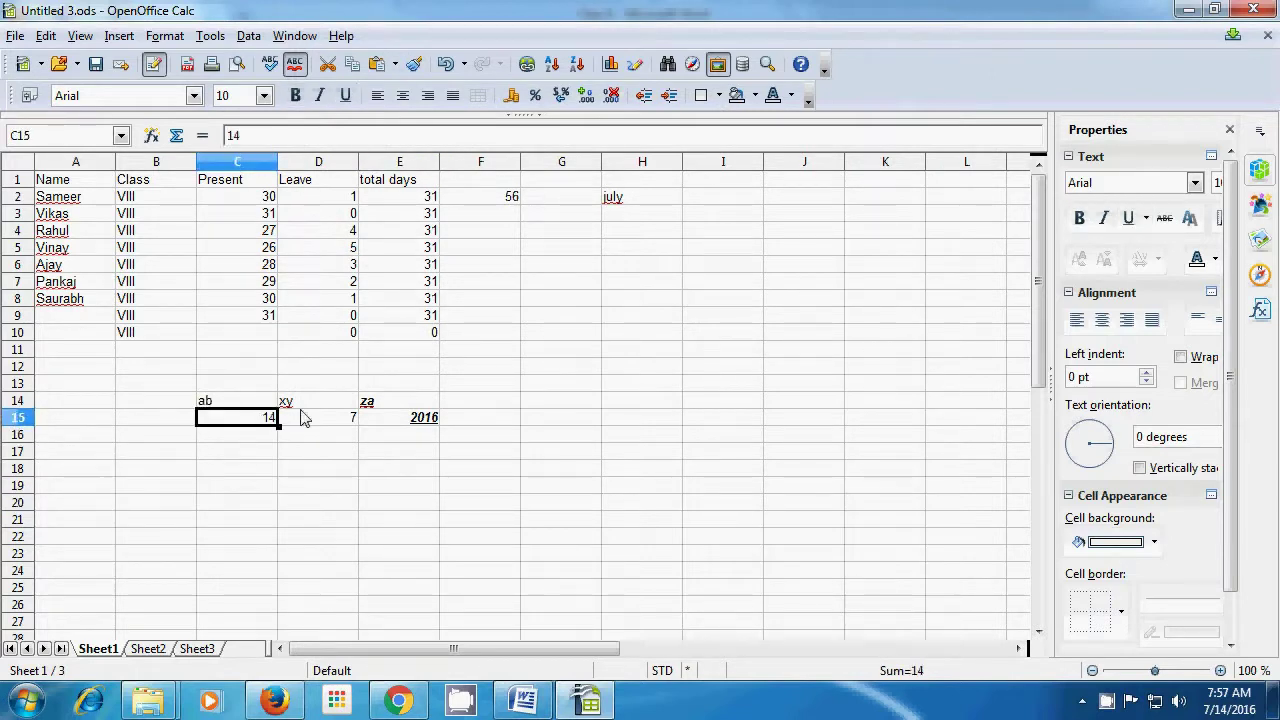
pyautogui.click(330, 417)
pyautogui.click(414, 422)
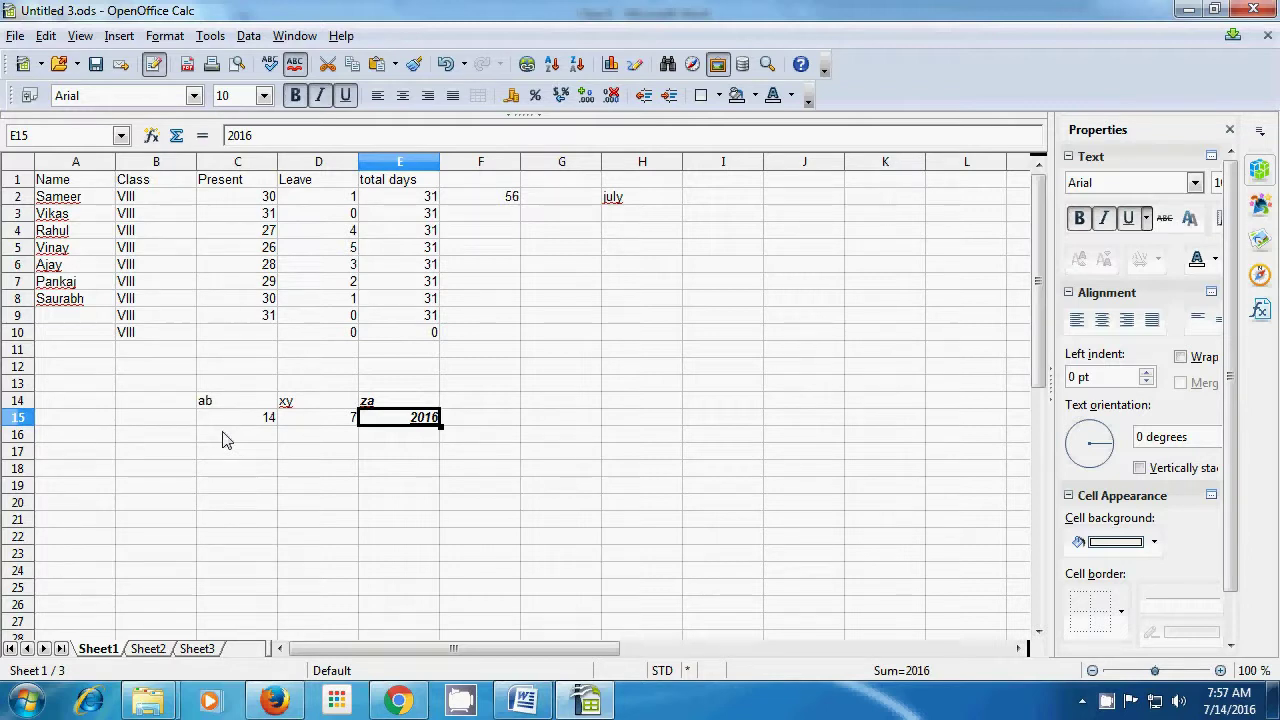
# Step: Clear cell E15, then enter the text "computer.shiksha" in cell C17 and reselect that cell
pyautogui.write('co')
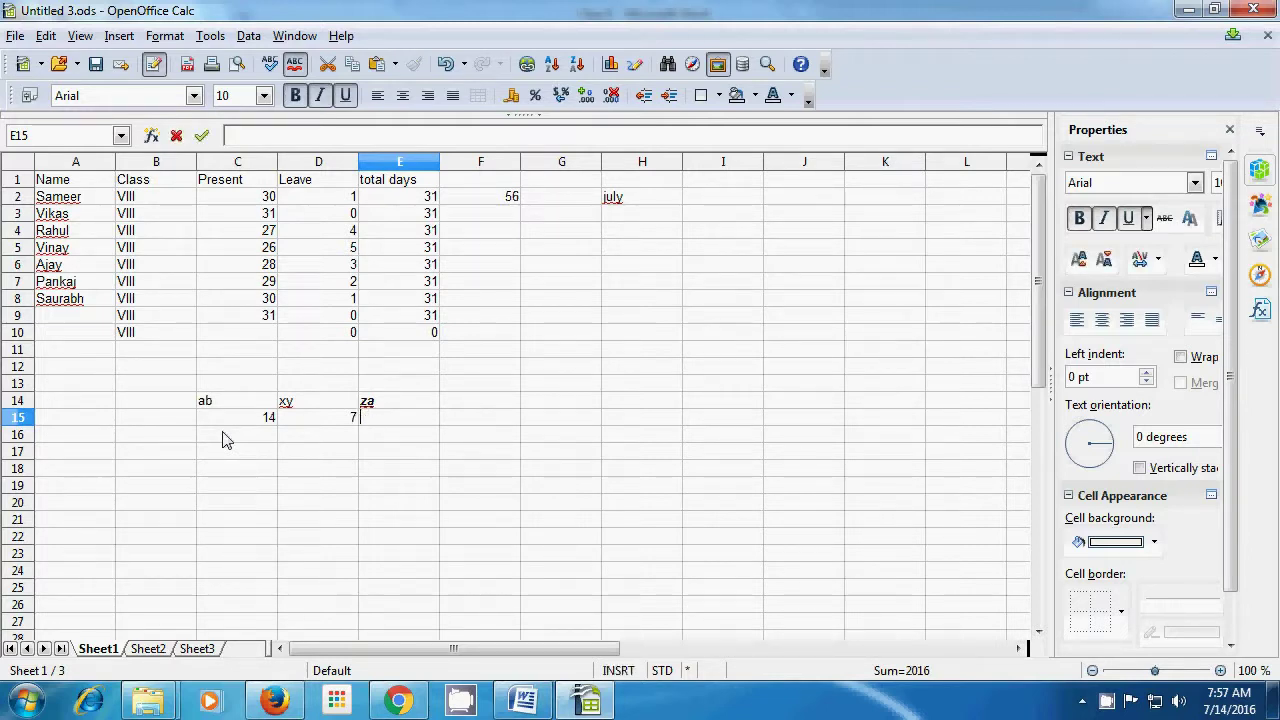
pyautogui.click(205, 452)
pyautogui.write('co')
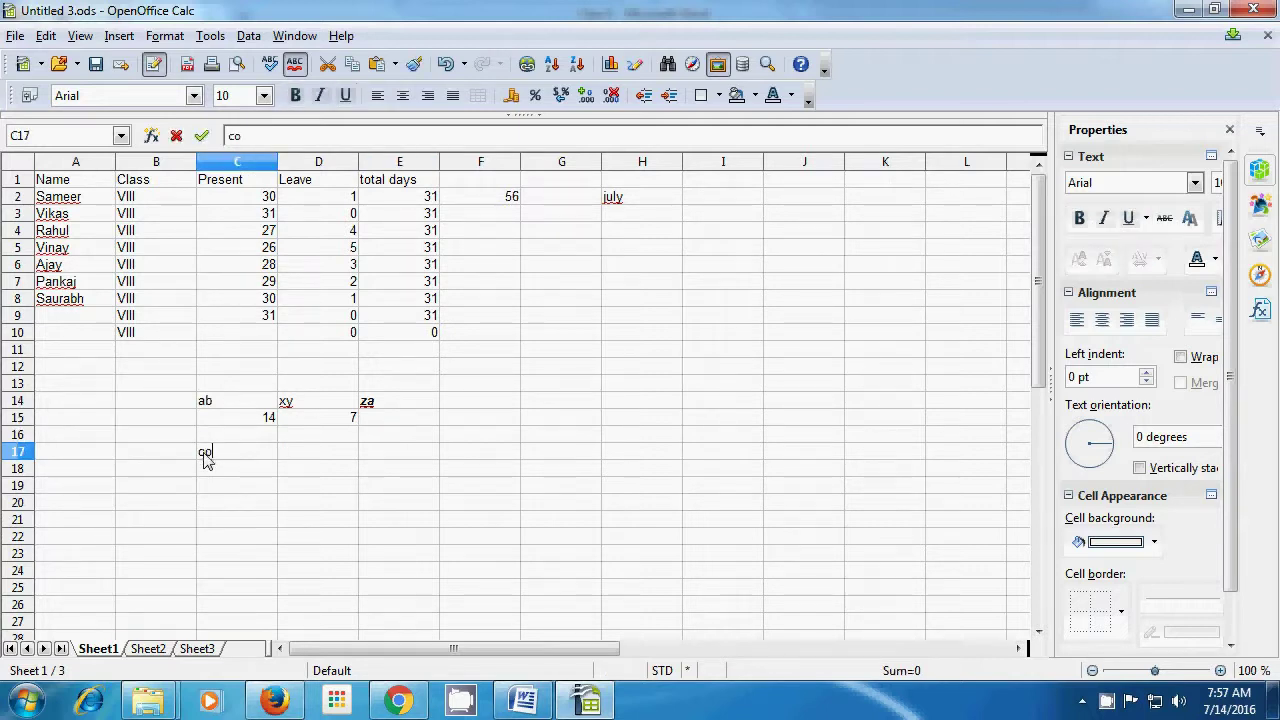
pyautogui.write('mputer.shiksha')
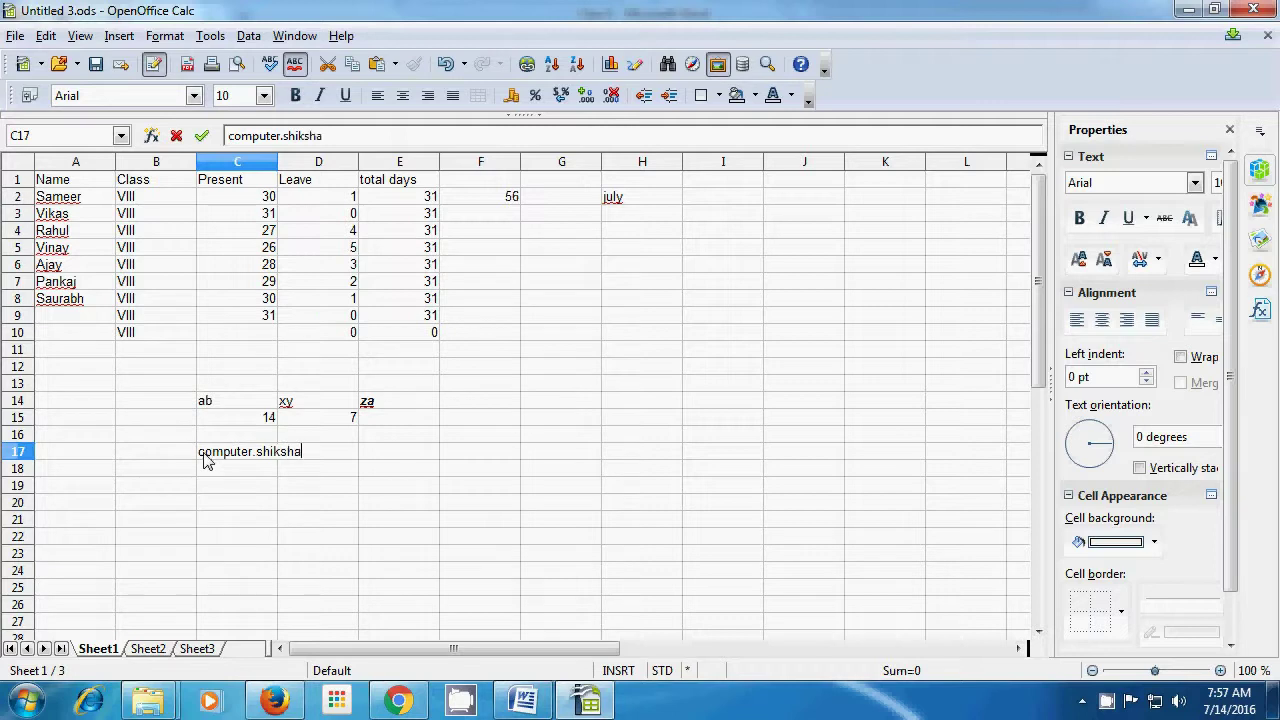
pyautogui.press('Return')
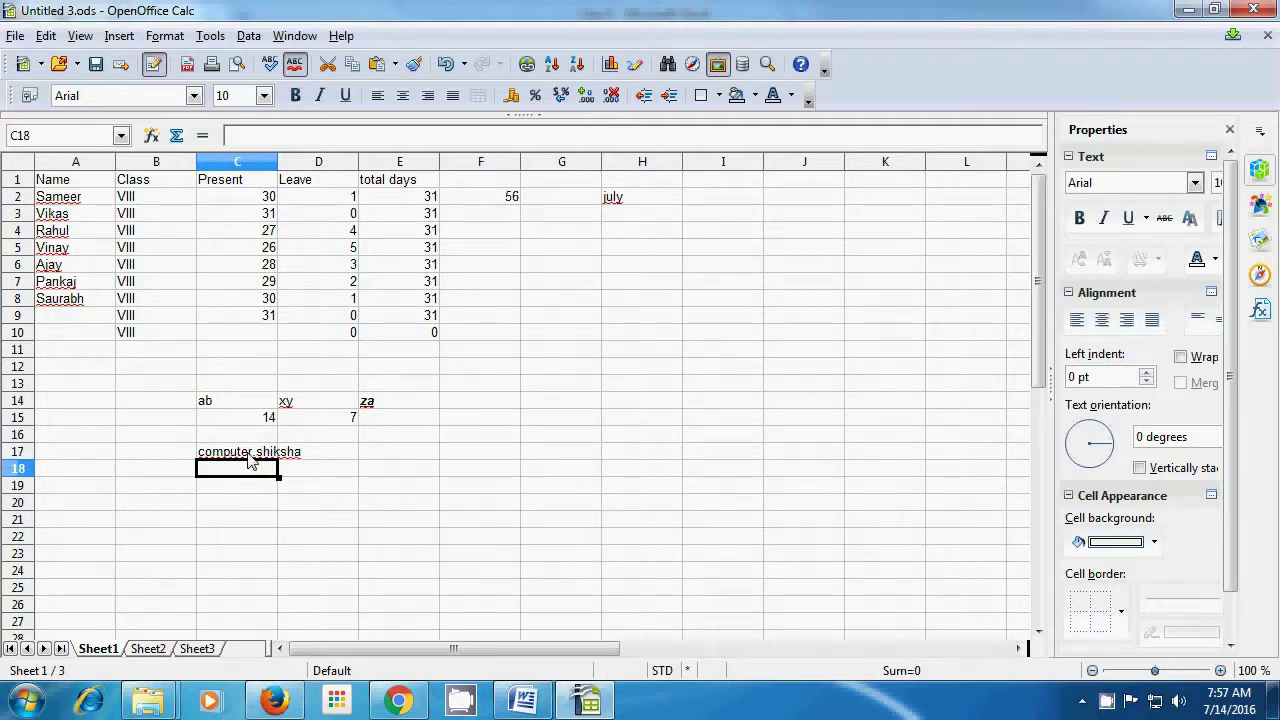
pyautogui.click(253, 452)
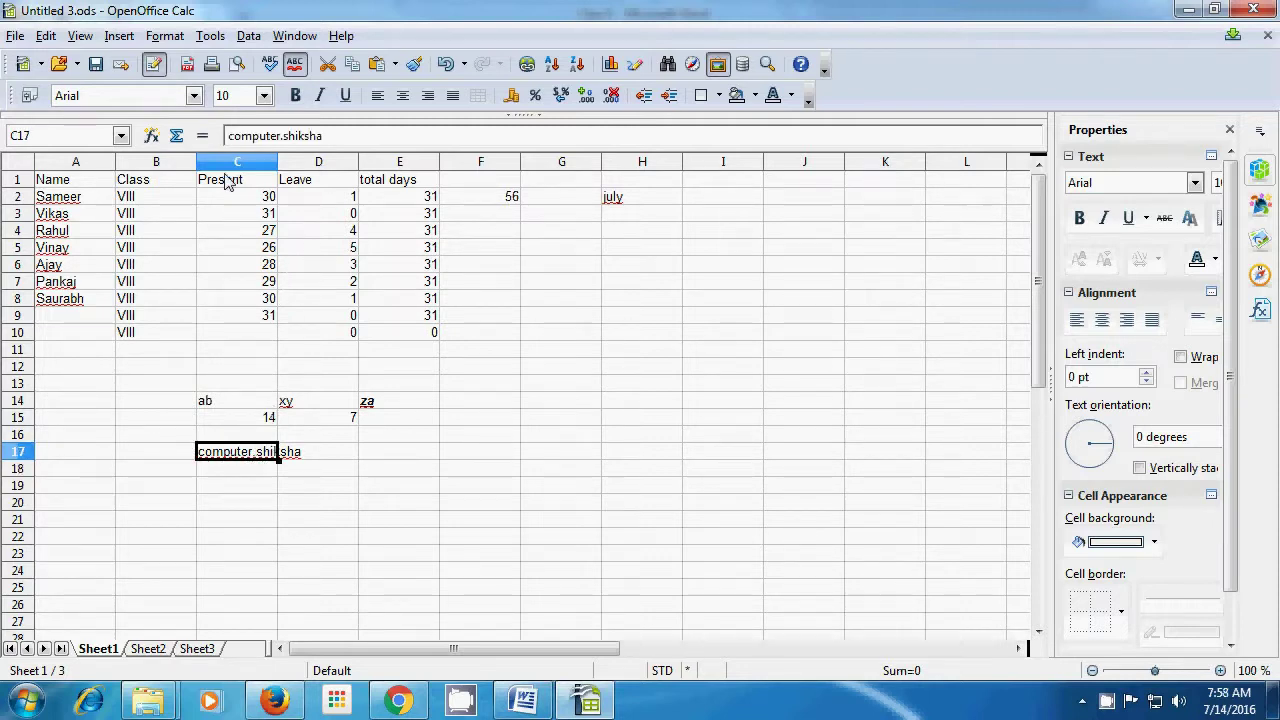
# Step: Split cell C17 with Text to Columns, using "." as the other separator instead of Tab
pyautogui.click(249, 36)
pyautogui.click(290, 217)
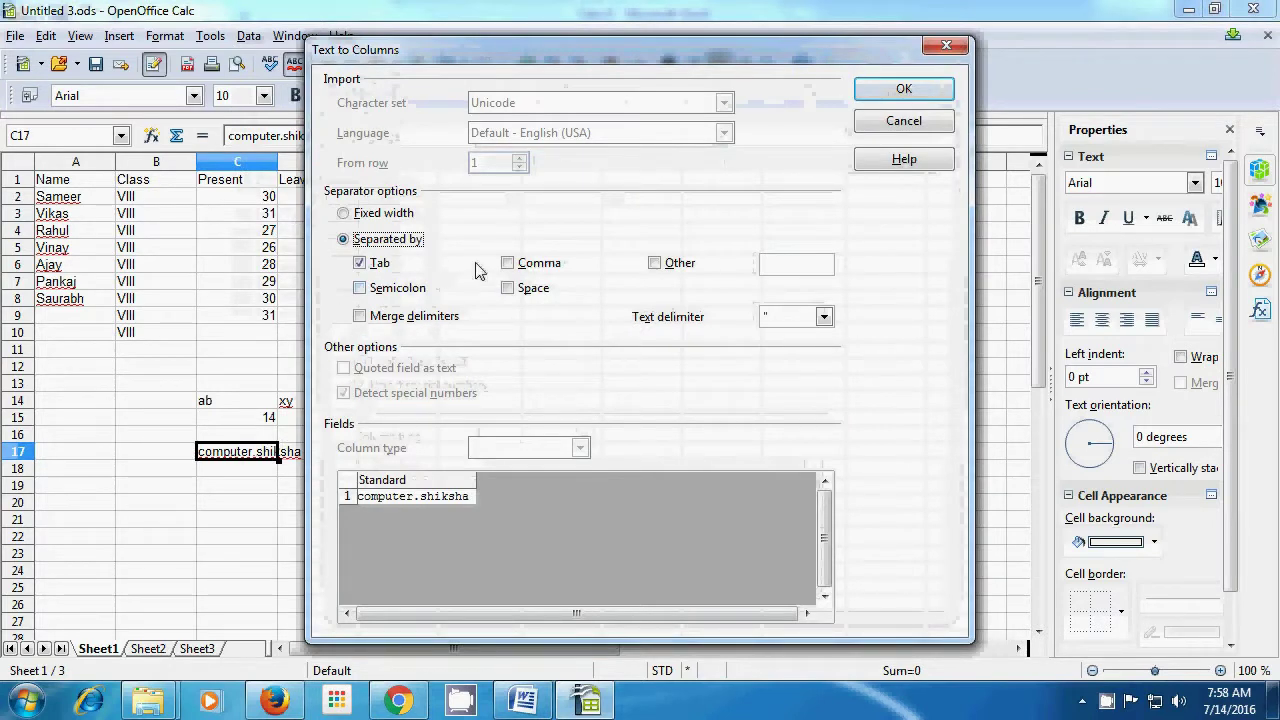
pyautogui.click(366, 264)
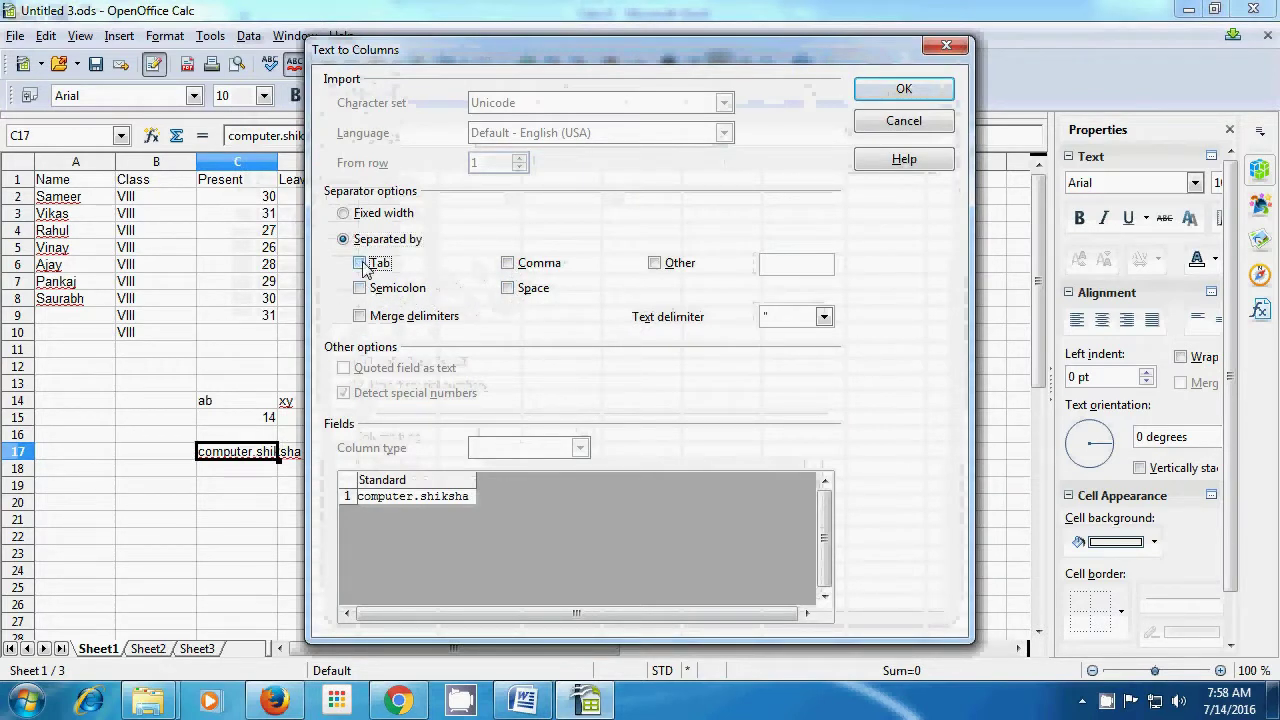
pyautogui.click(771, 265)
pyautogui.write('.')
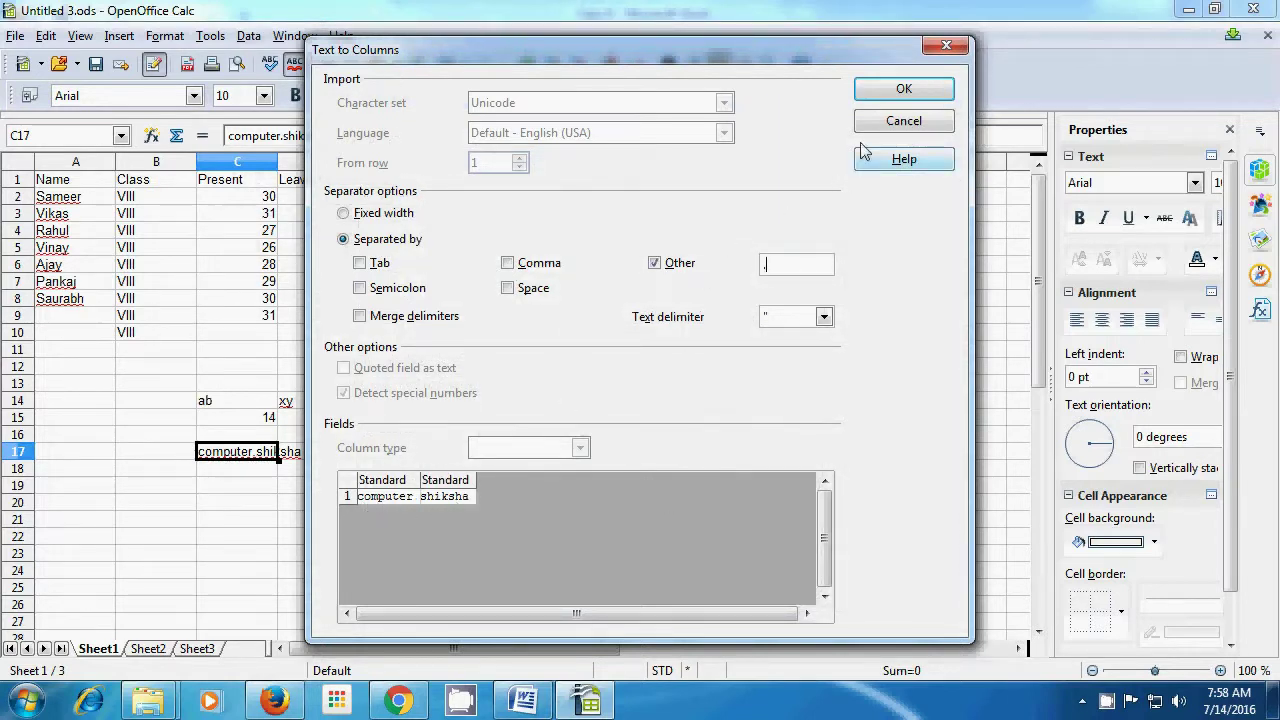
pyautogui.click(884, 90)
pyautogui.click(352, 498)
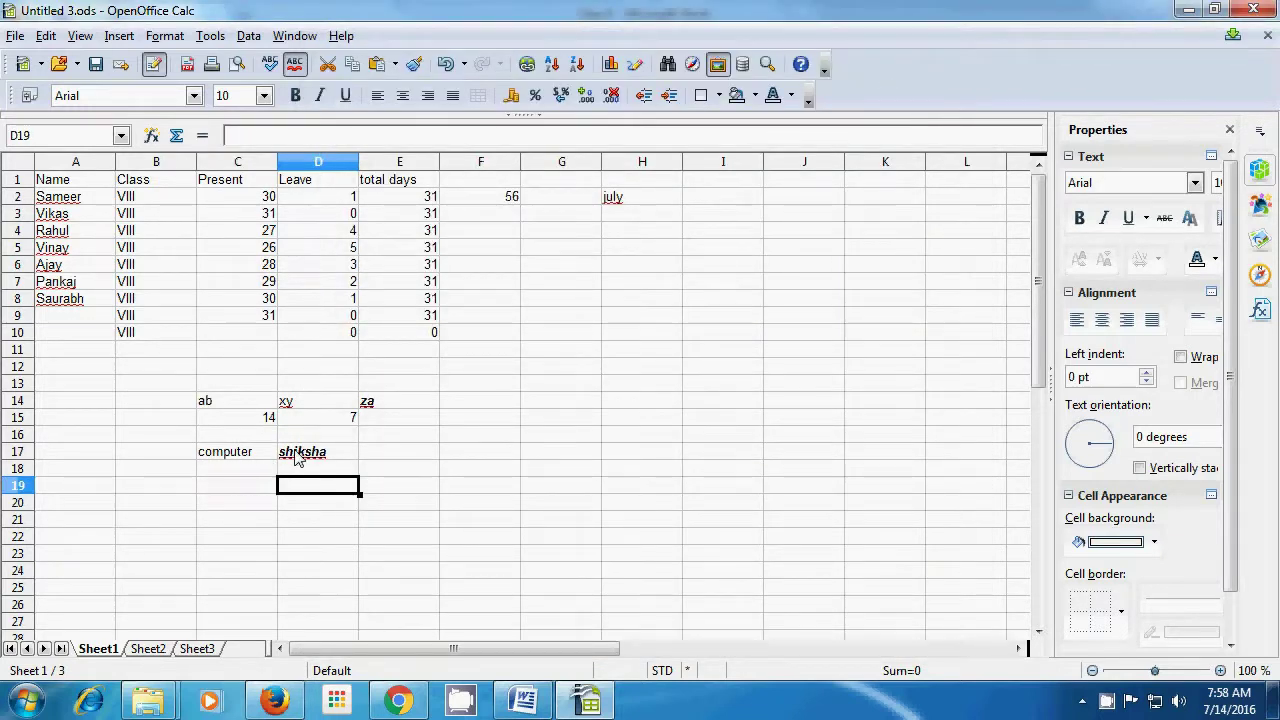
pyautogui.click(424, 458)
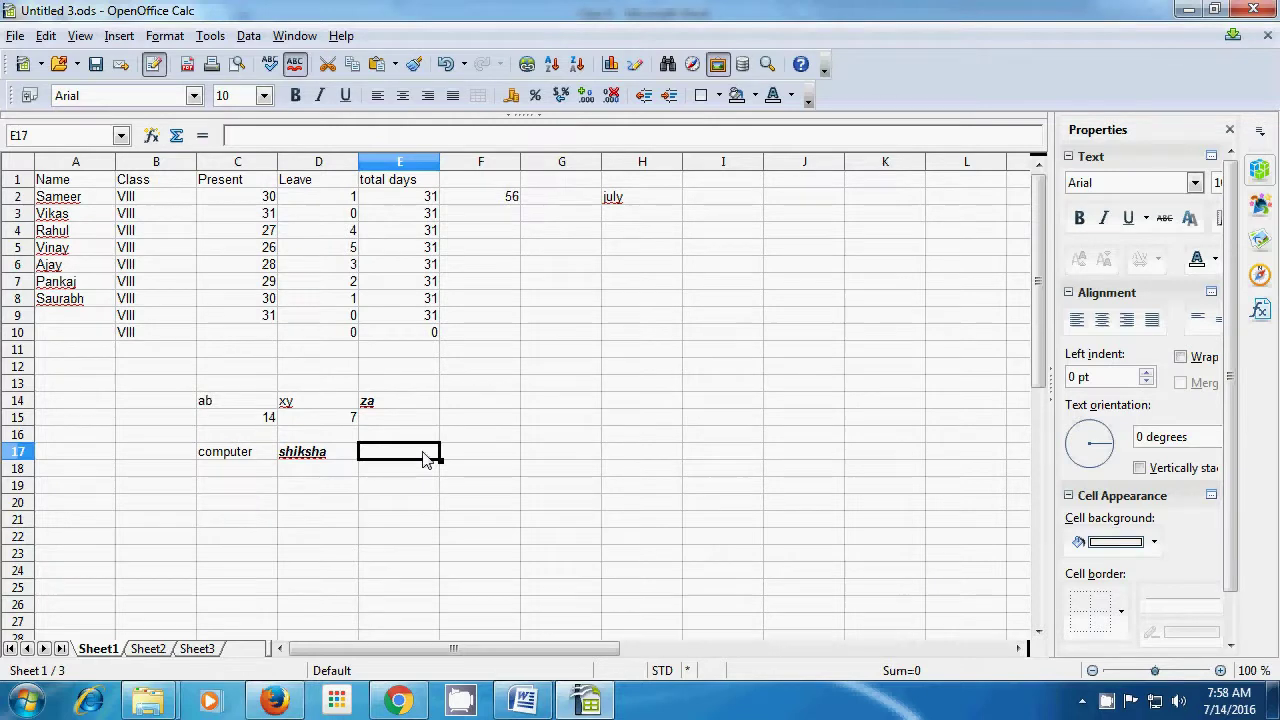
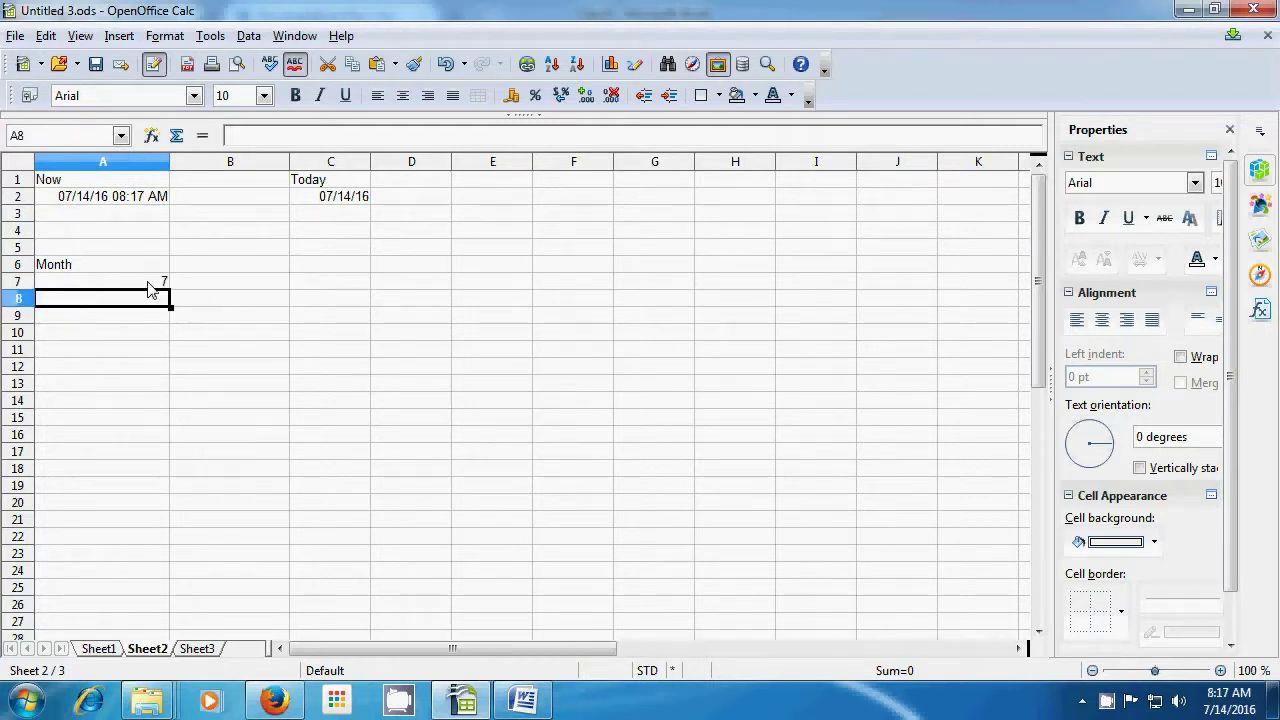
# Step: Enter the heading "Day" in cell B6, beside the Month heading on Sheet2
pyautogui.click(244, 361)
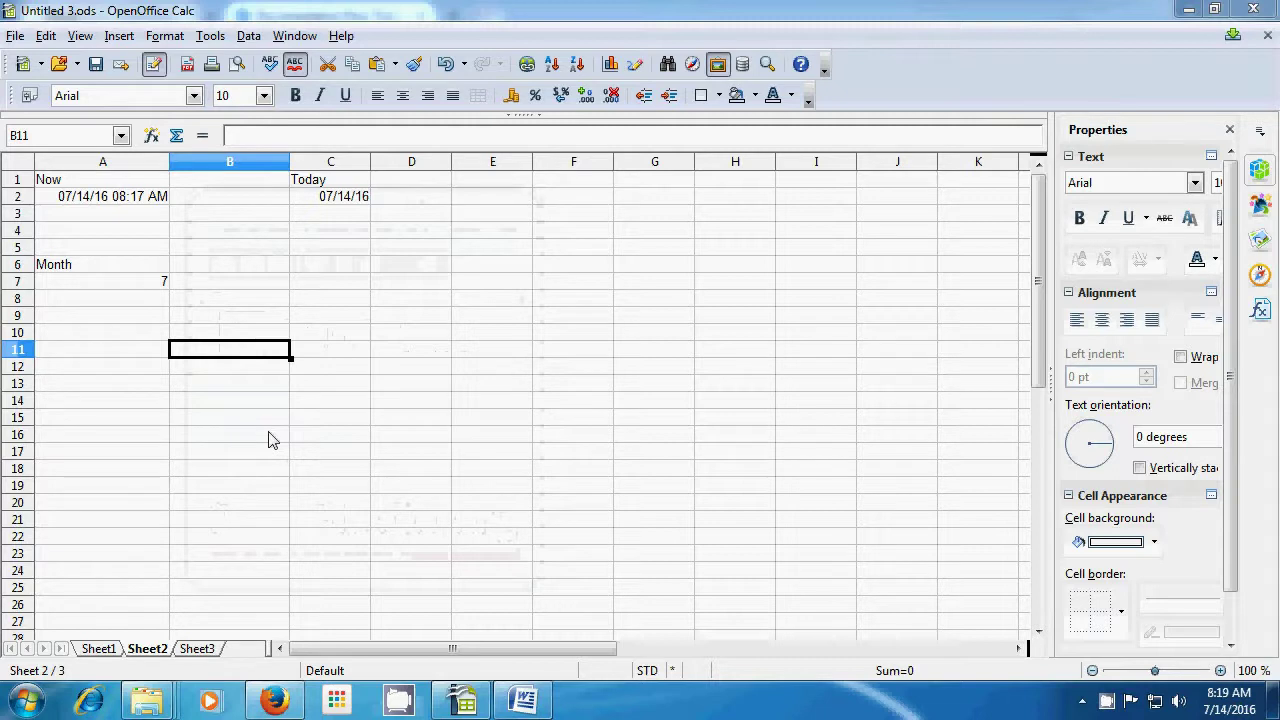
pyautogui.click(222, 271)
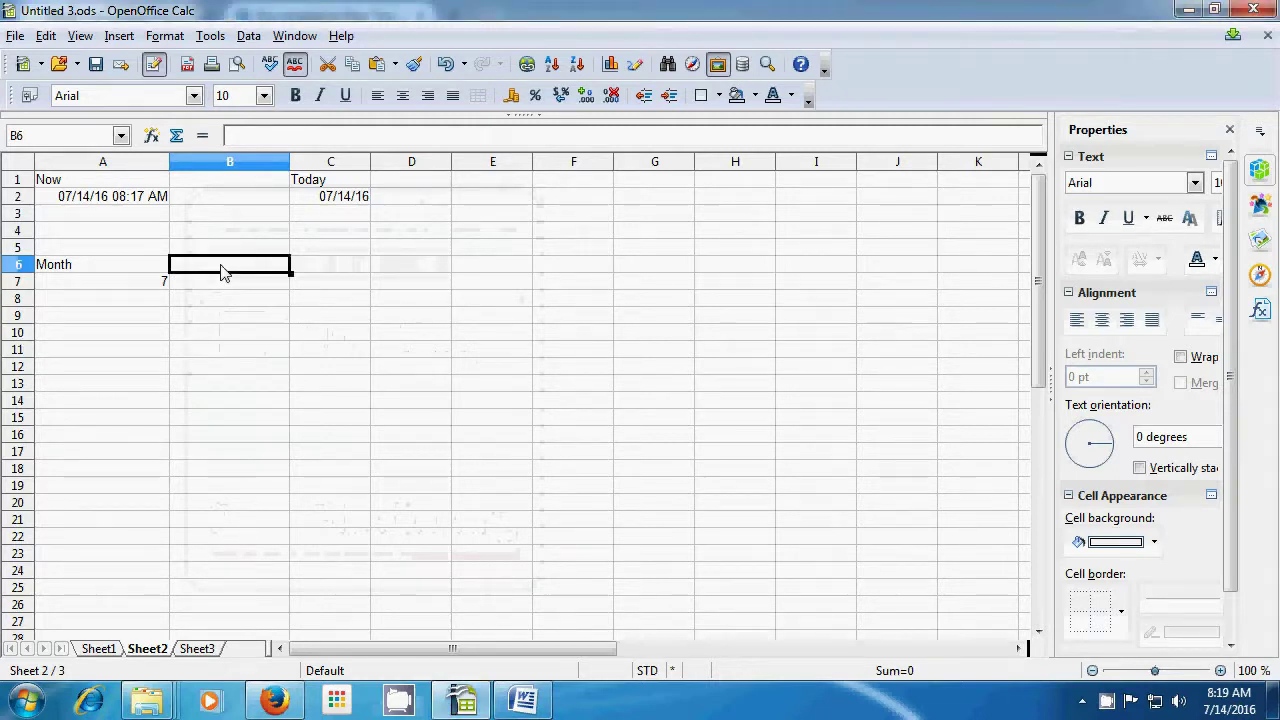
pyautogui.write('Day')
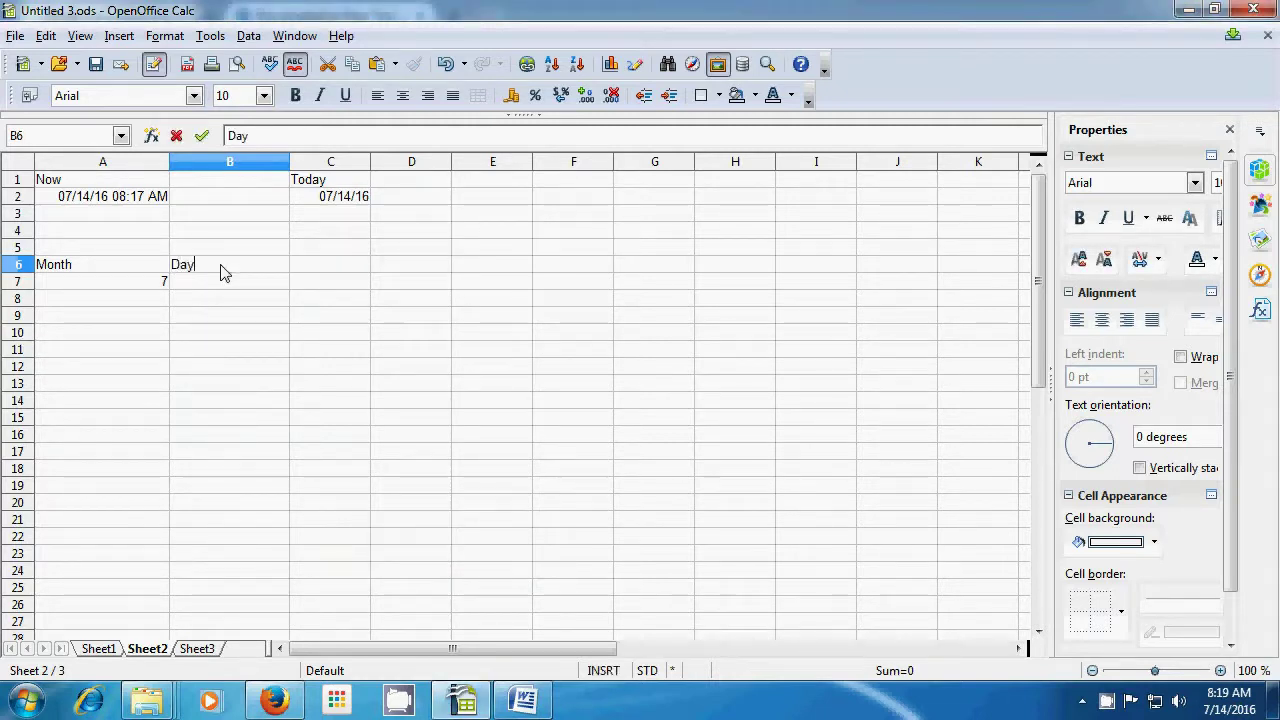
pyautogui.write('(')
pyautogui.press('BackSpace')
# Step: Enter the formula =DAY(A2) in cell B7 under the Day heading and check it in the cell
pyautogui.click(224, 284)
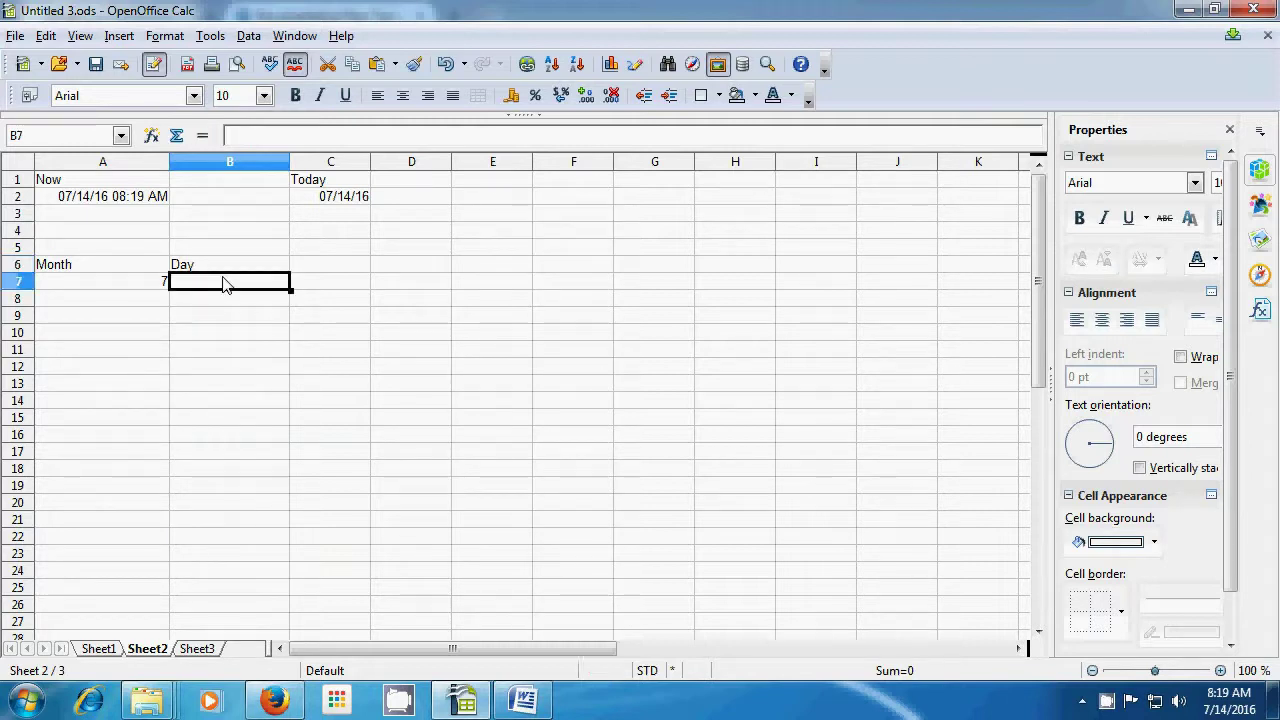
pyautogui.write('=')
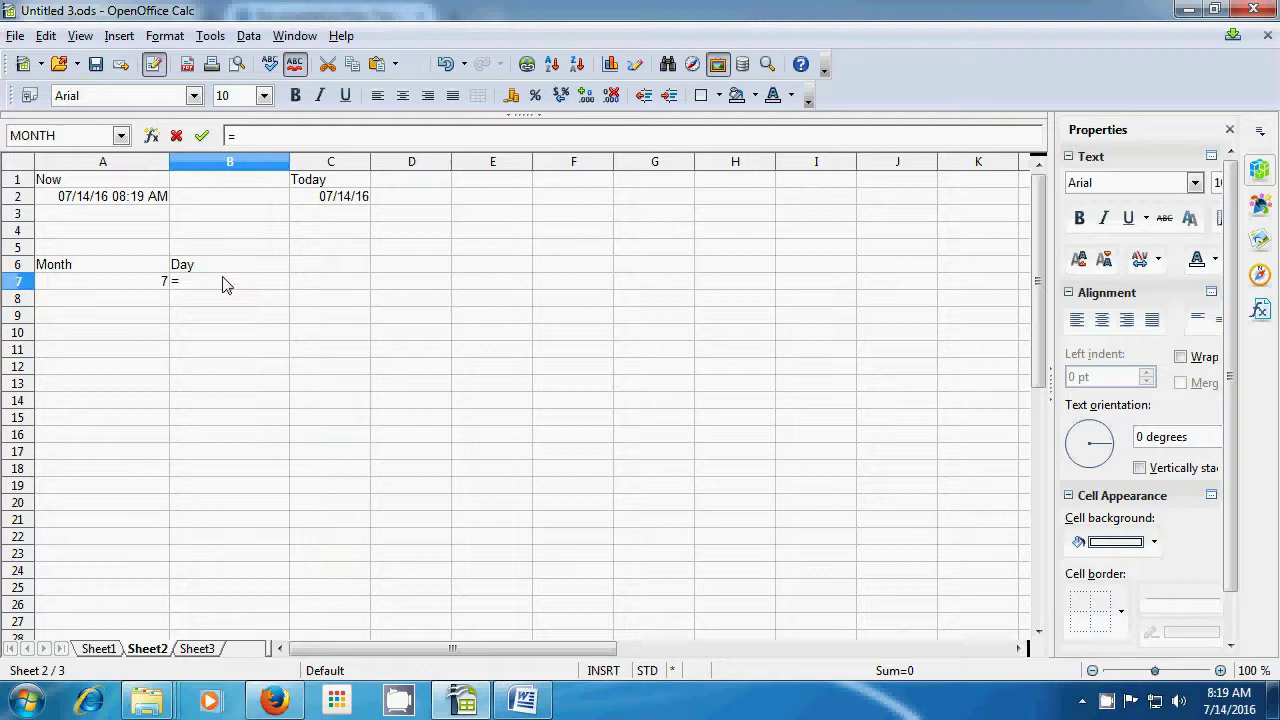
pyautogui.write('Day(')
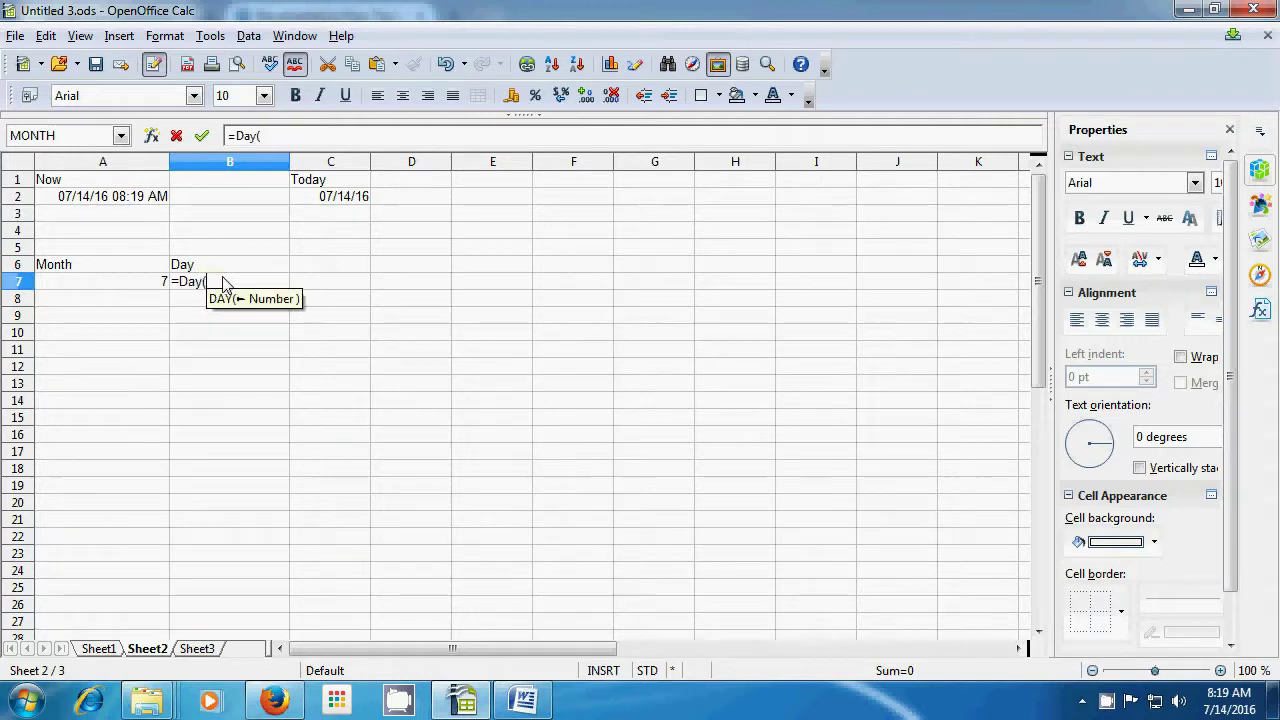
pyautogui.click(85, 200)
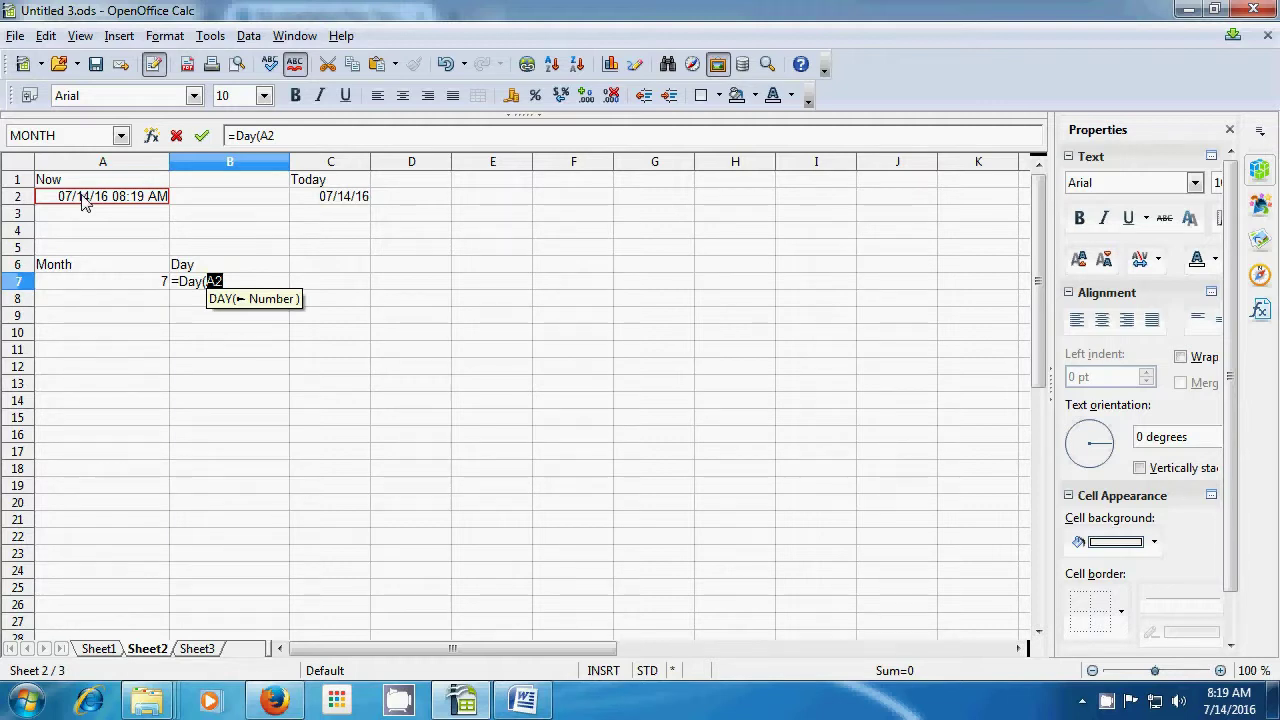
pyautogui.write(')')
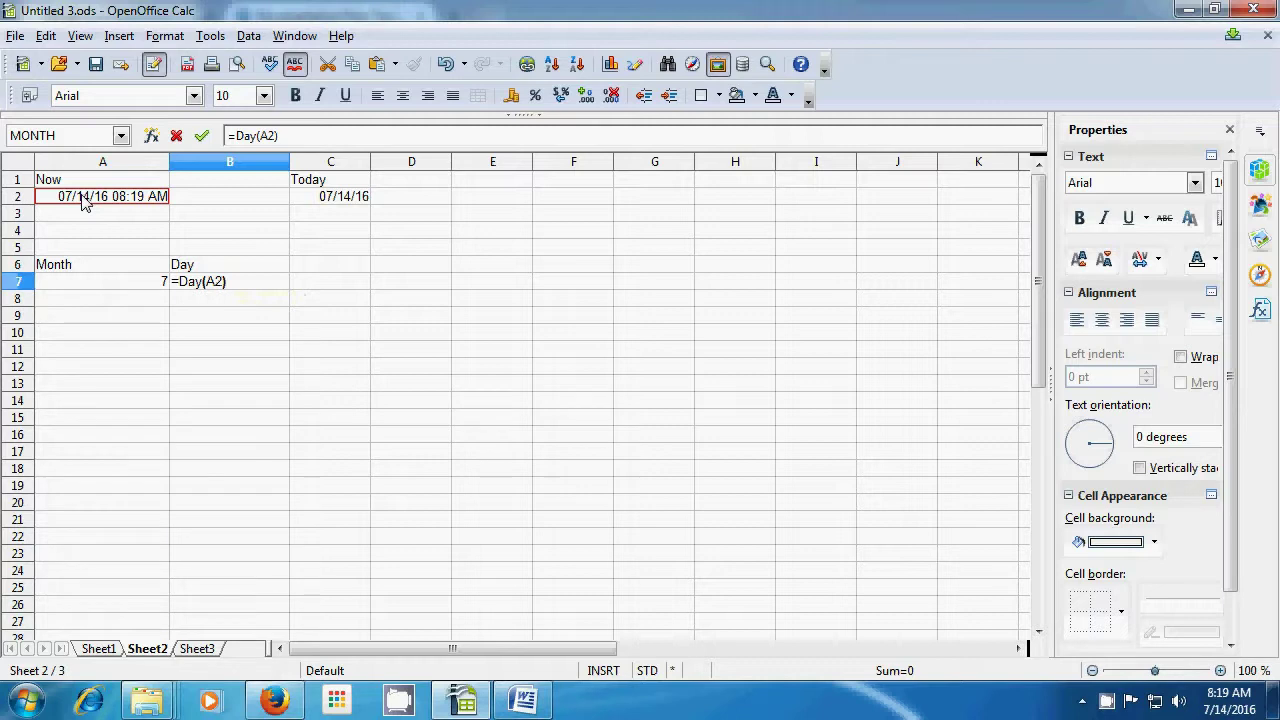
pyautogui.press('Return')
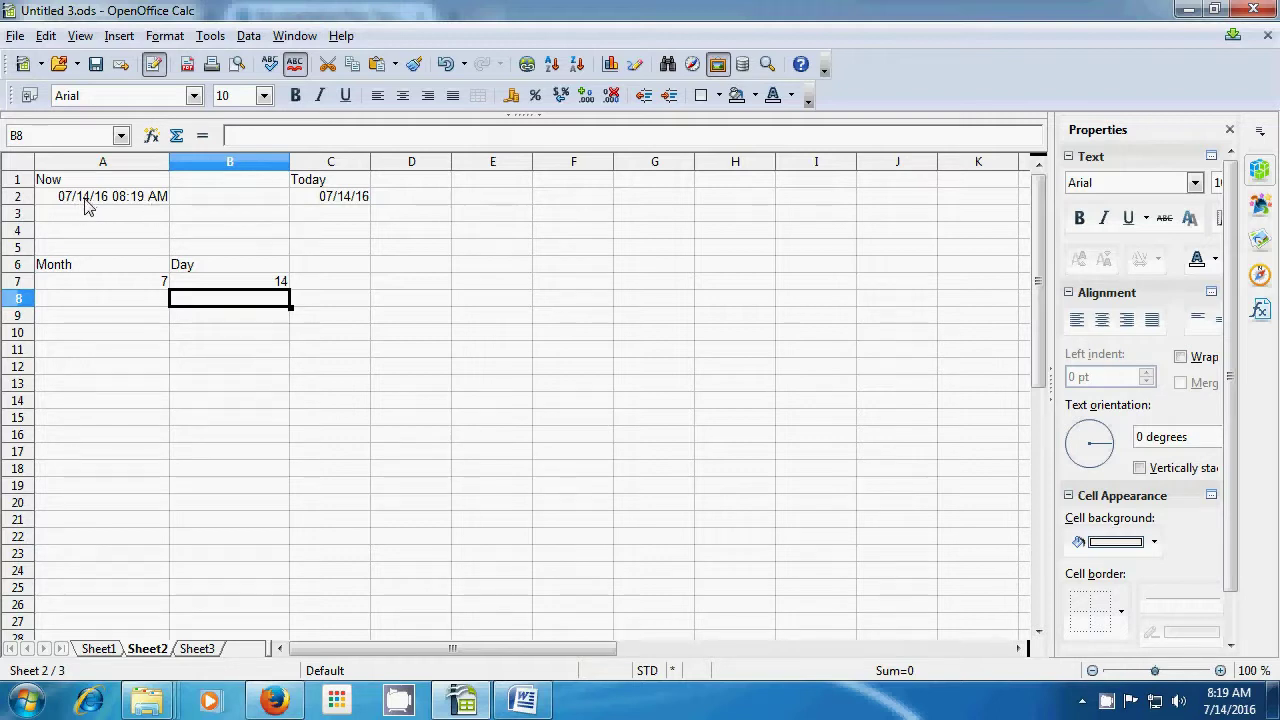
pyautogui.click(226, 281)
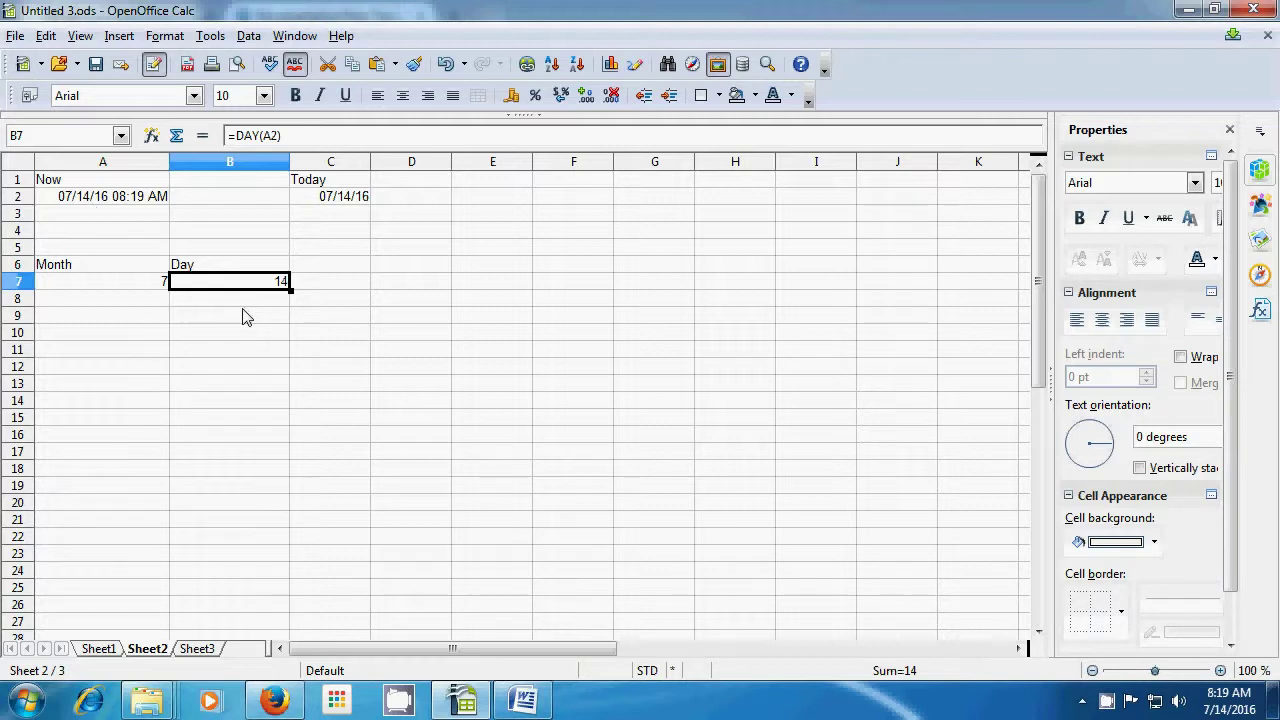
pyautogui.click(239, 338)
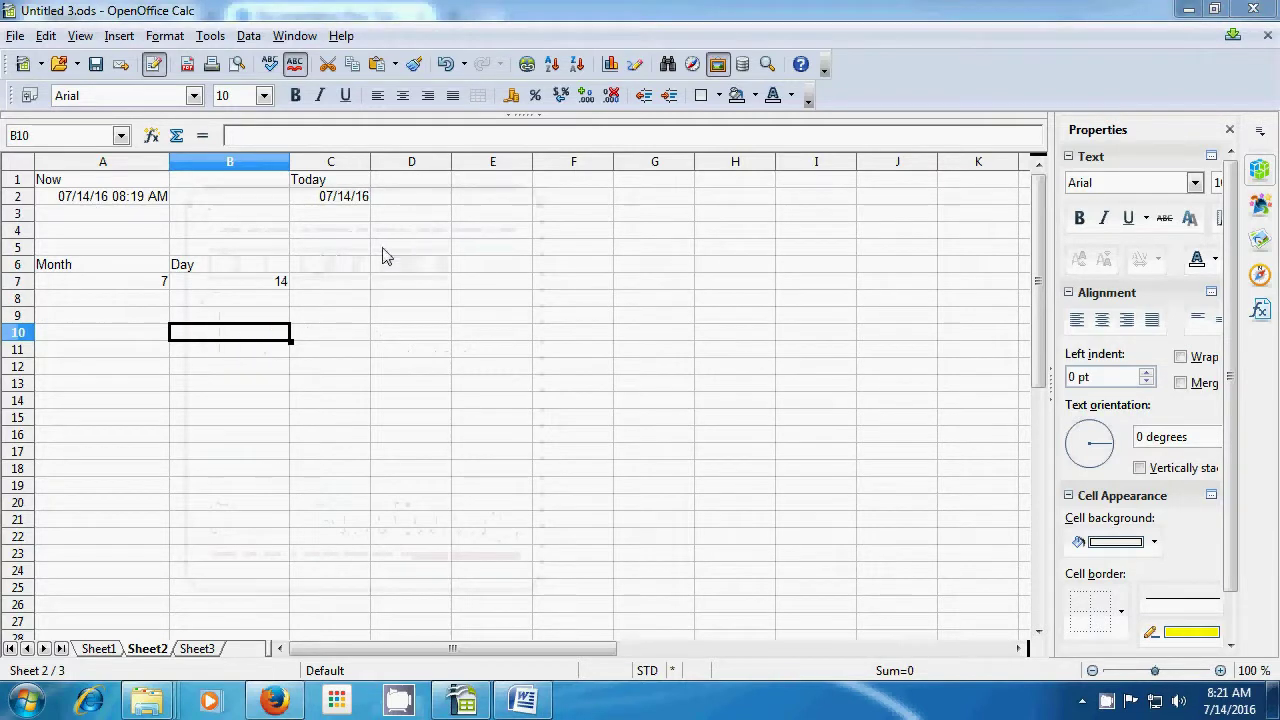
# Step: Enter the heading "Year" in cell C6, beside the Day heading
pyautogui.click(353, 266)
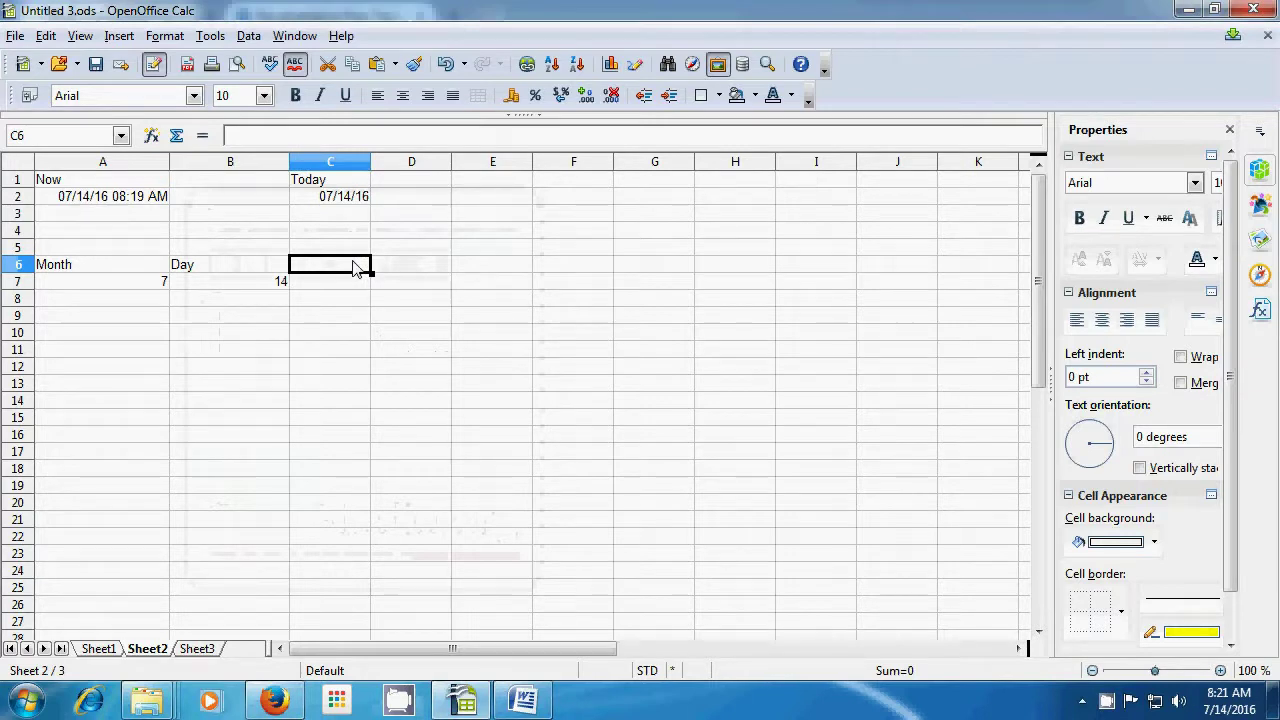
pyautogui.write('Month')
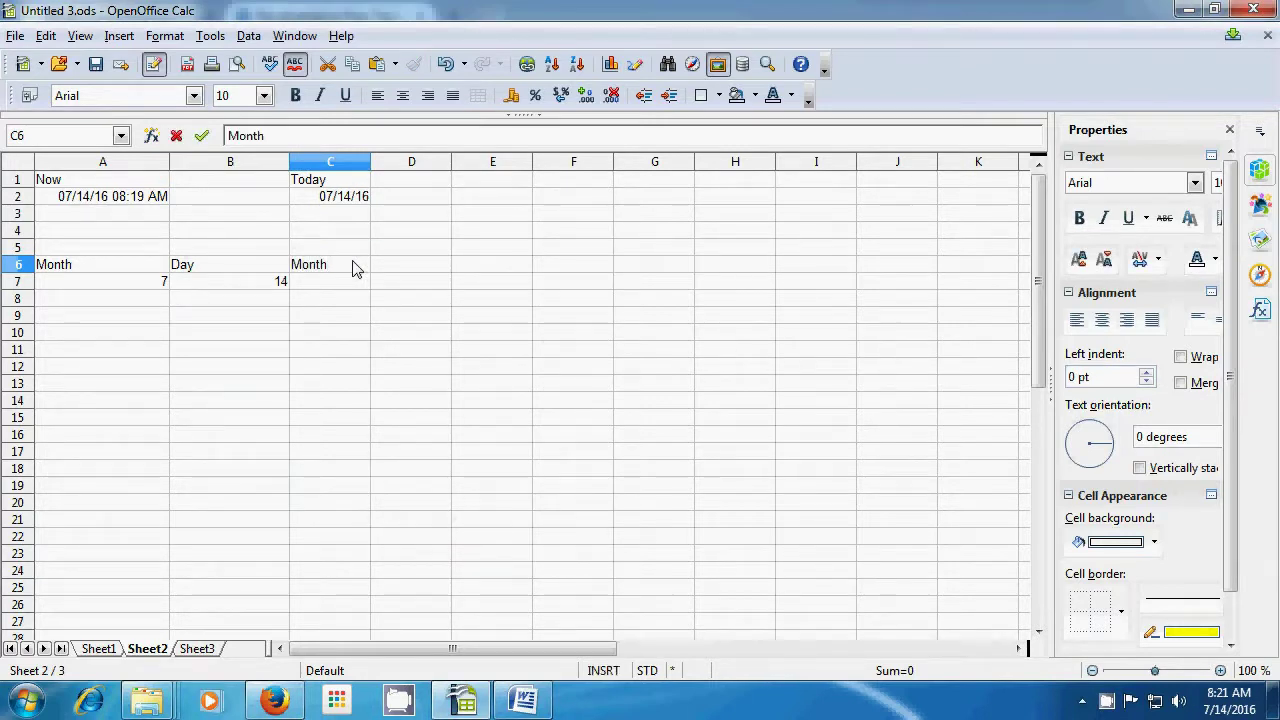
pyautogui.press('BackSpace')
pyautogui.press('BackSpace')
pyautogui.press('BackSpace')
pyautogui.press('BackSpace')
pyautogui.press('BackSpace')
pyautogui.write('Year')
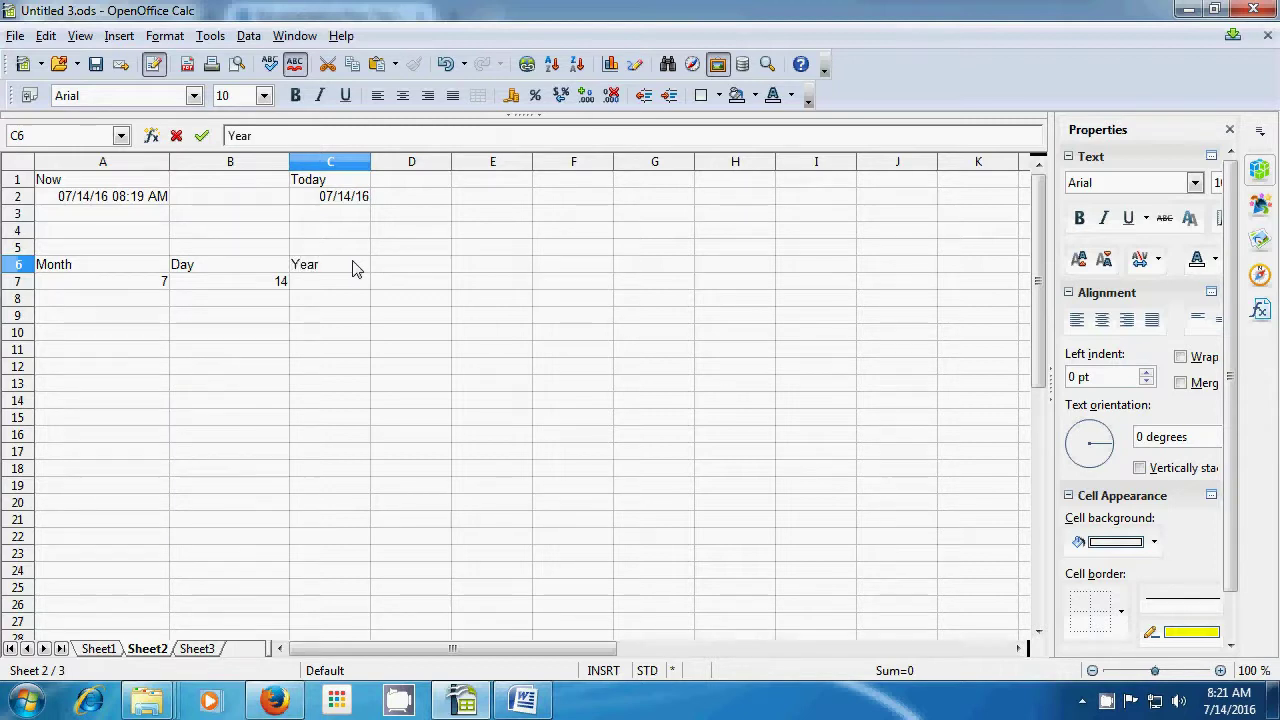
# Step: Enter the formula =YEAR(A2) in cell C7 under the Year heading
pyautogui.click(352, 288)
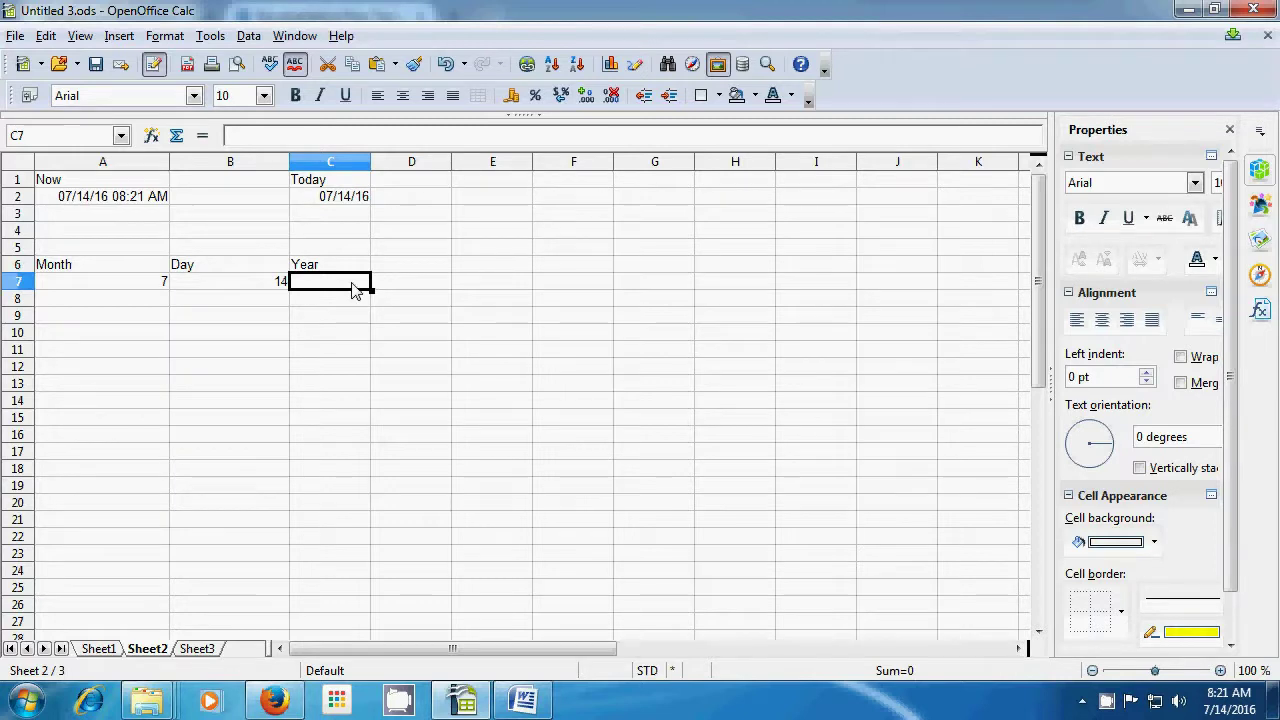
pyautogui.write('=')
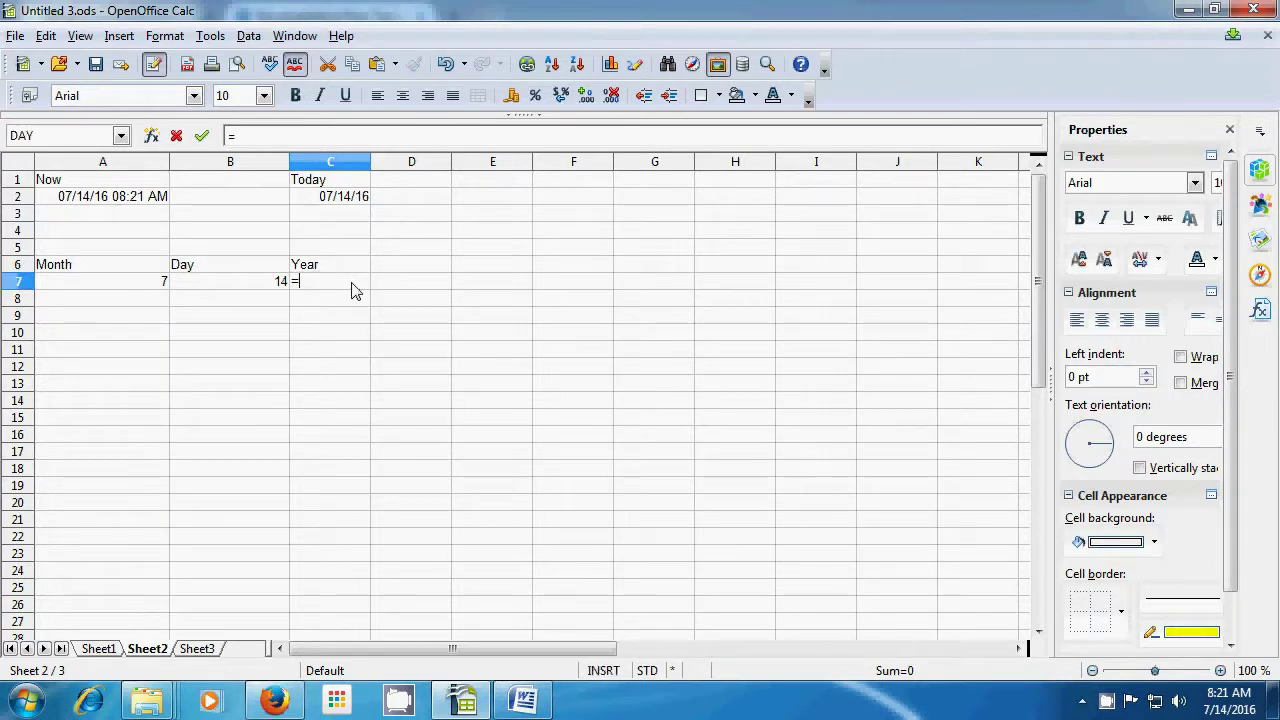
pyautogui.write('year(')
pyautogui.click(126, 208)
pyautogui.write(')')
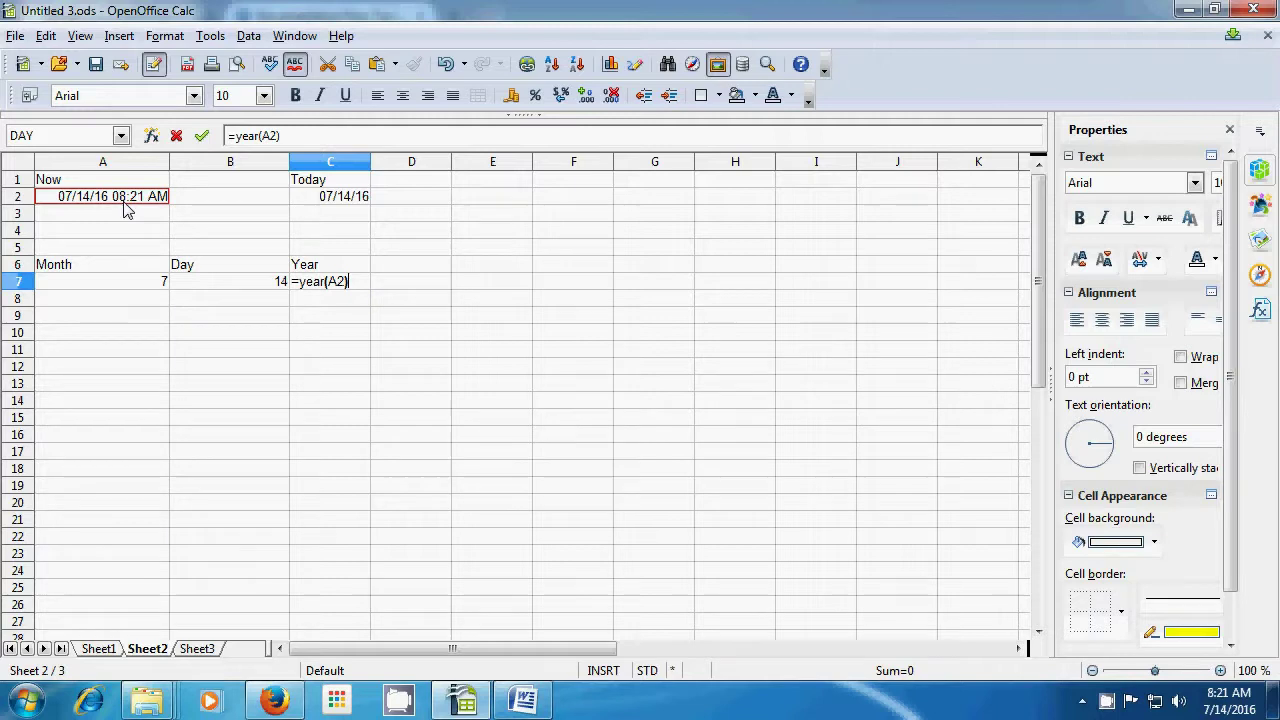
pyautogui.press('Return')
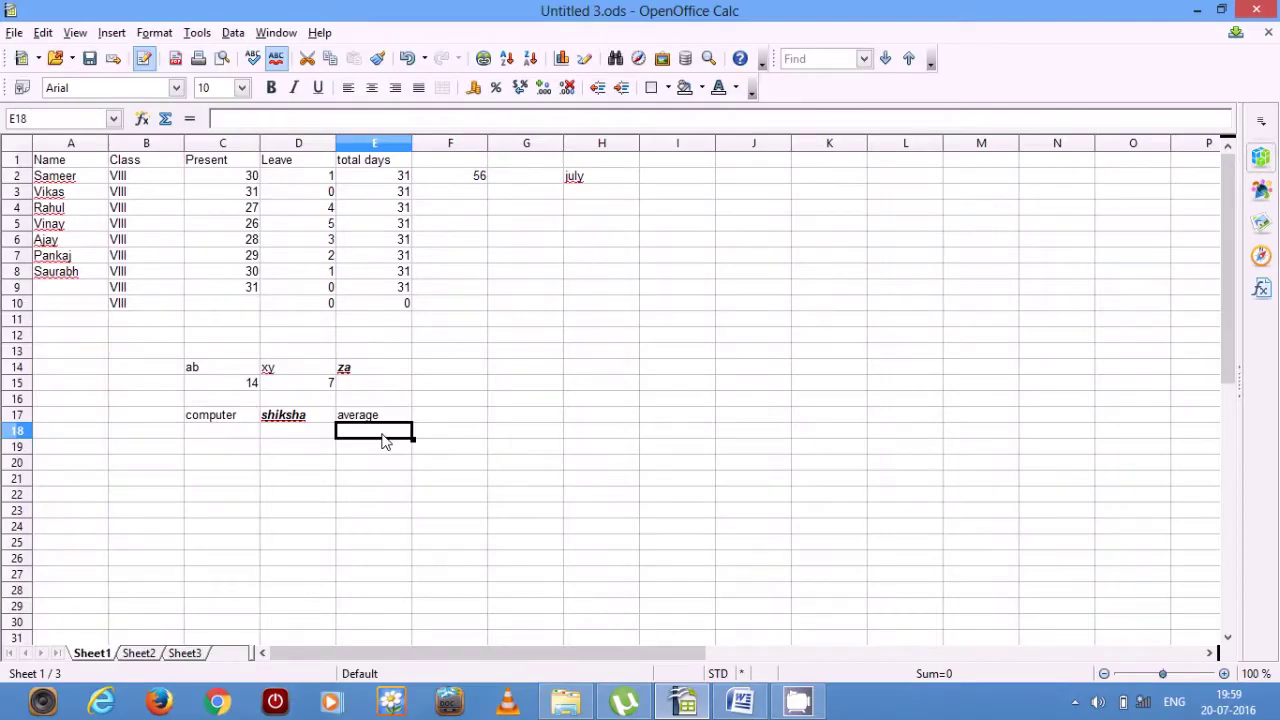
# Step: Enter the numbers 60, 70 and 80 in cells B19, C19 and D19 of Sheet1
pyautogui.click(153, 451)
pyautogui.write('60')
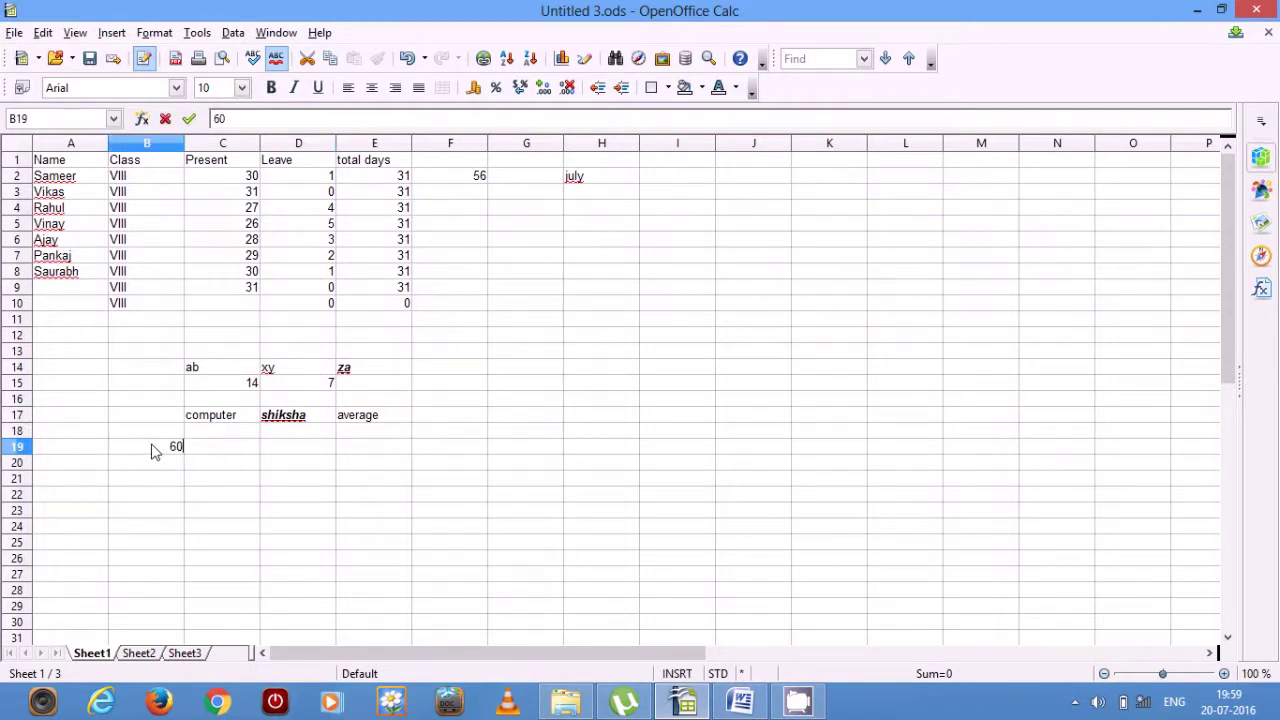
pyautogui.click(213, 451)
pyautogui.write('70')
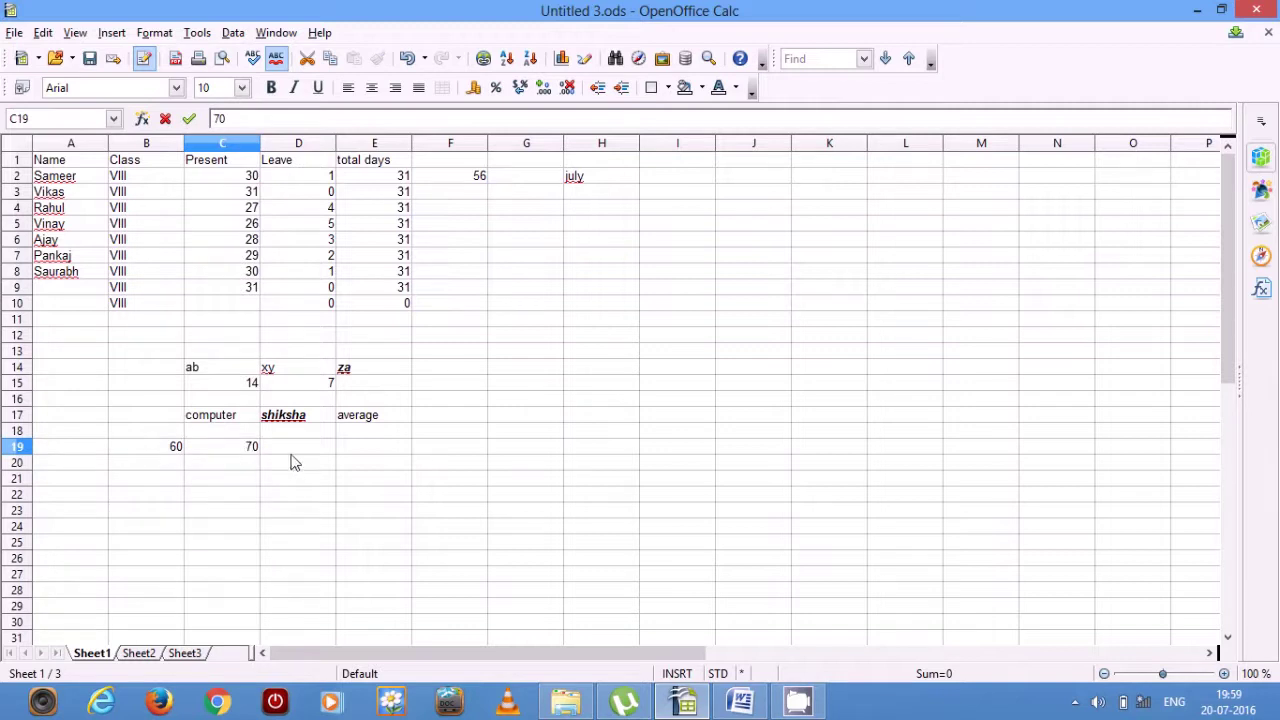
pyautogui.click(291, 454)
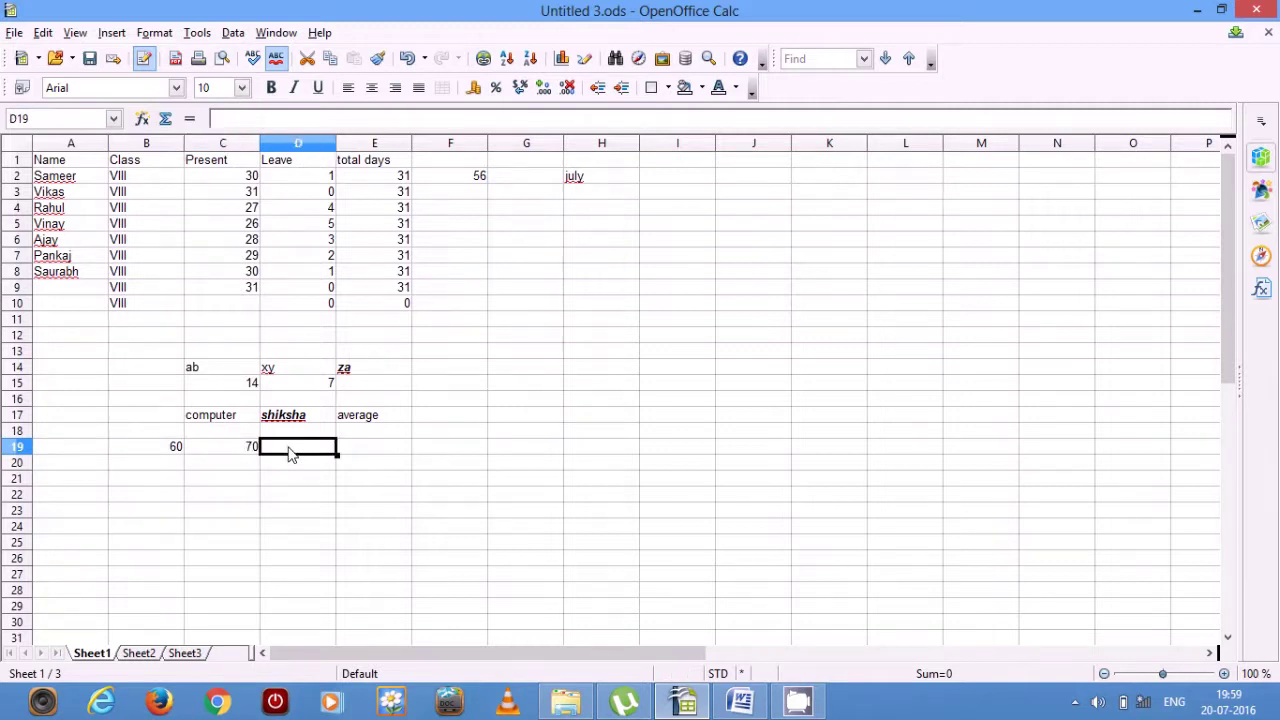
pyautogui.write('80')
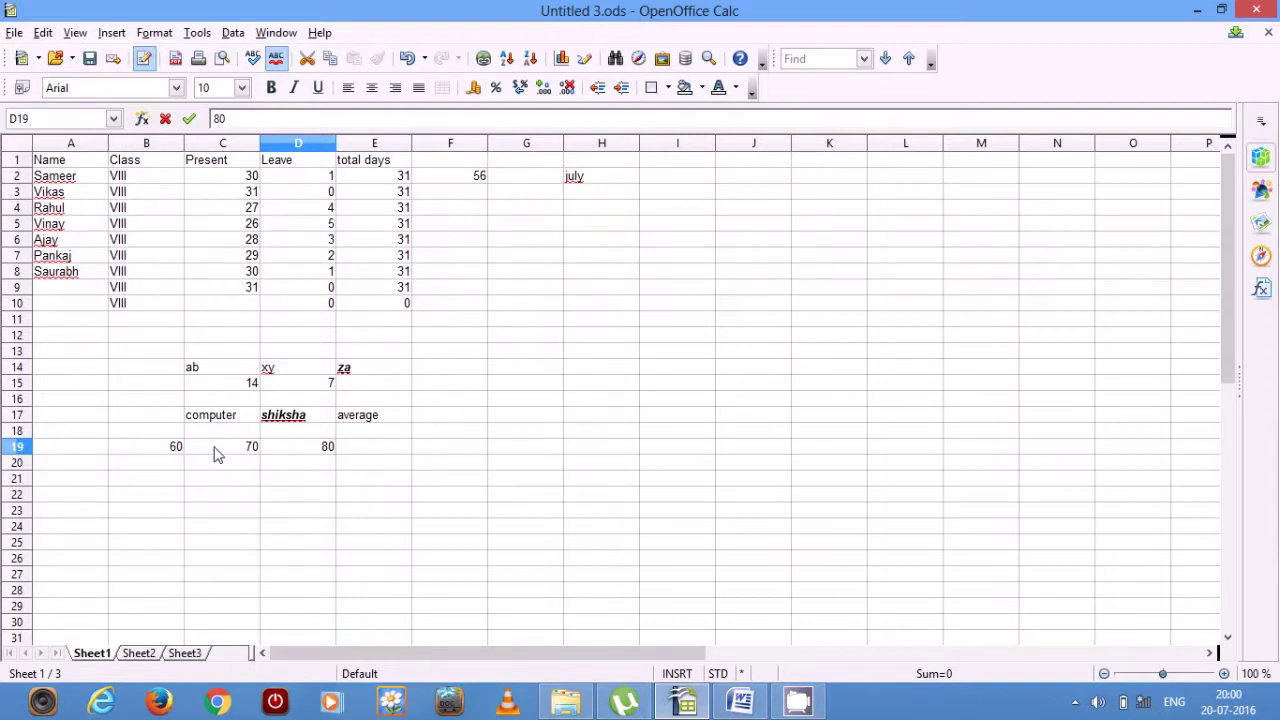
# Step: Enter the formula =AVERAGE(B19:D19) in cell E19 under the average heading and check it in the cell
pyautogui.click(382, 452)
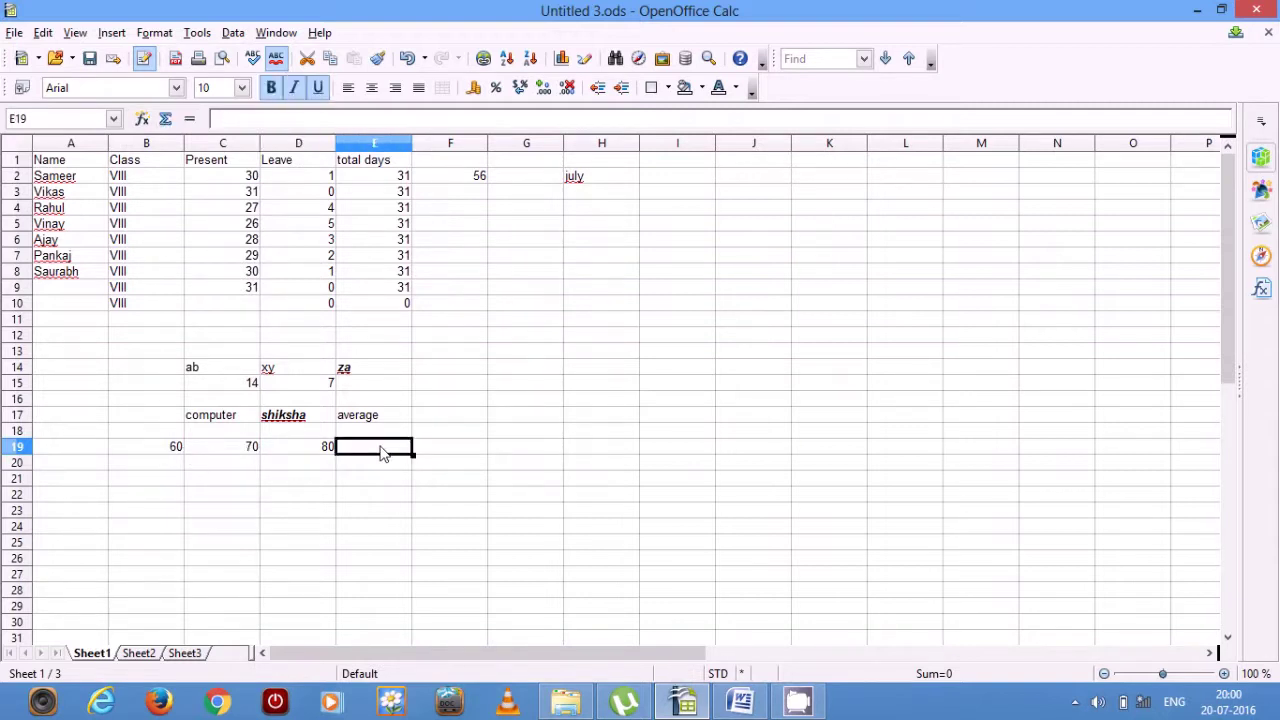
pyautogui.write('=')
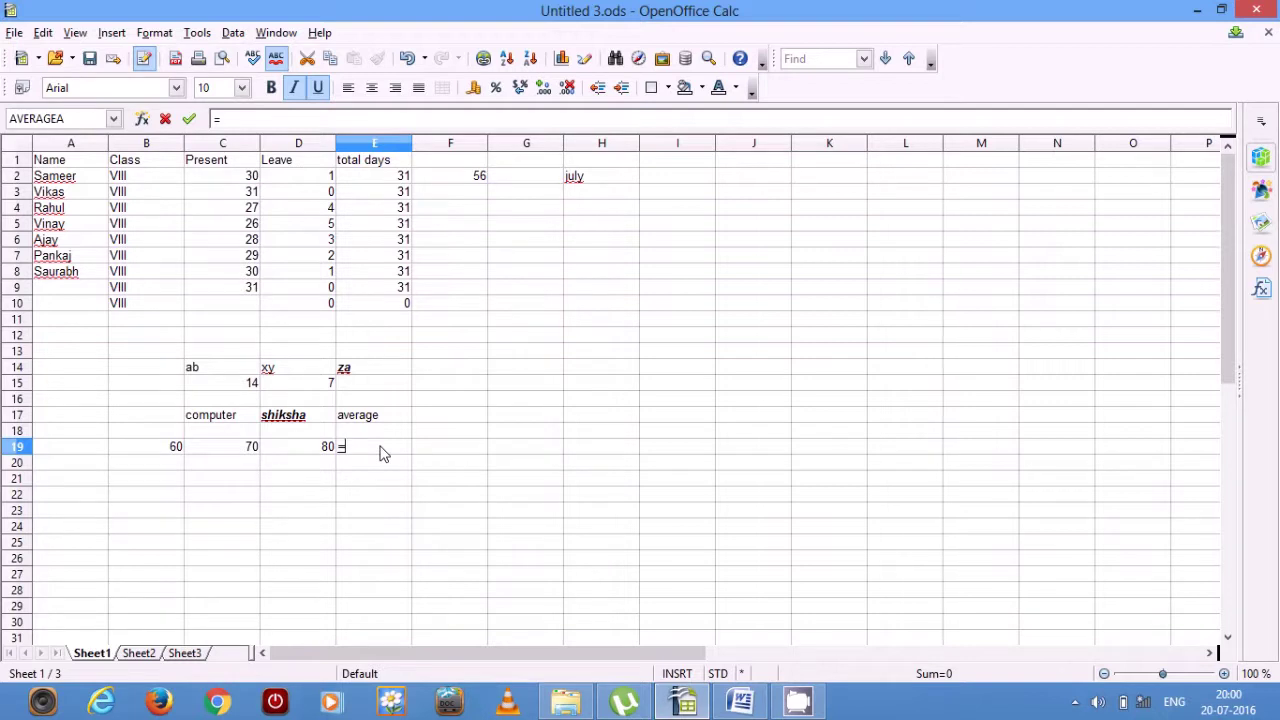
pyautogui.press('BackSpace')
pyautogui.write('=')
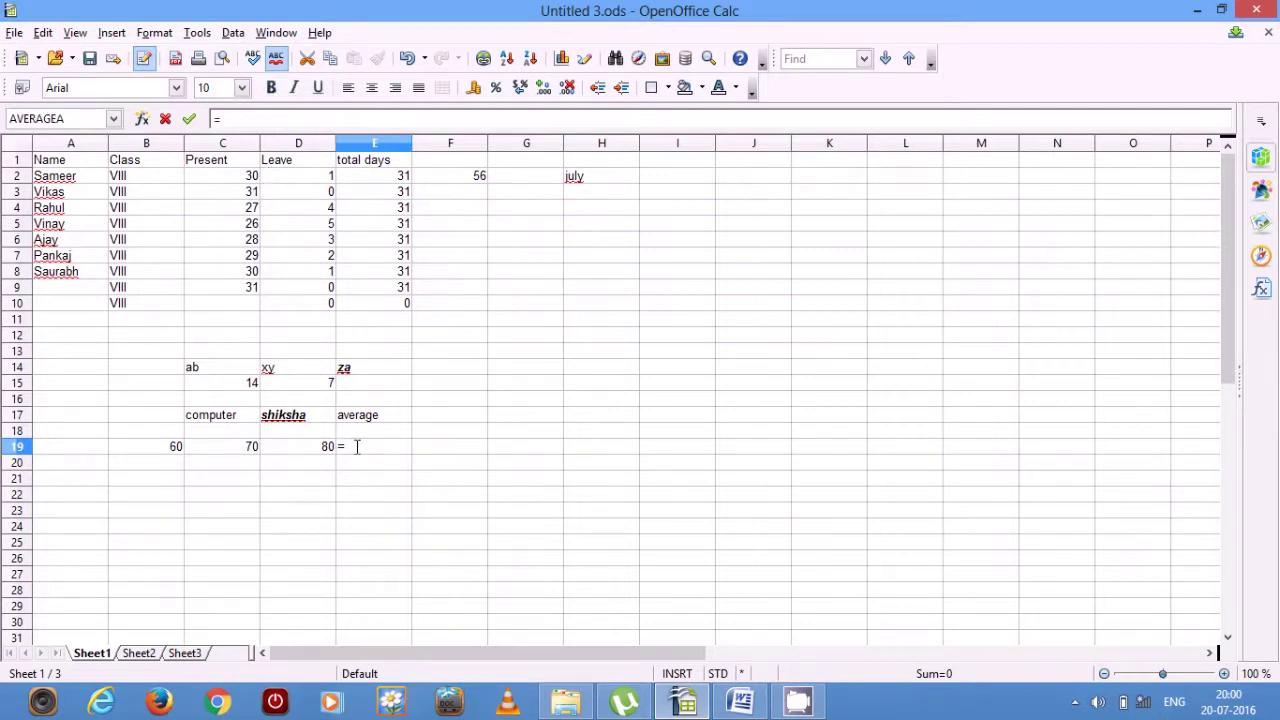
pyautogui.write('average')
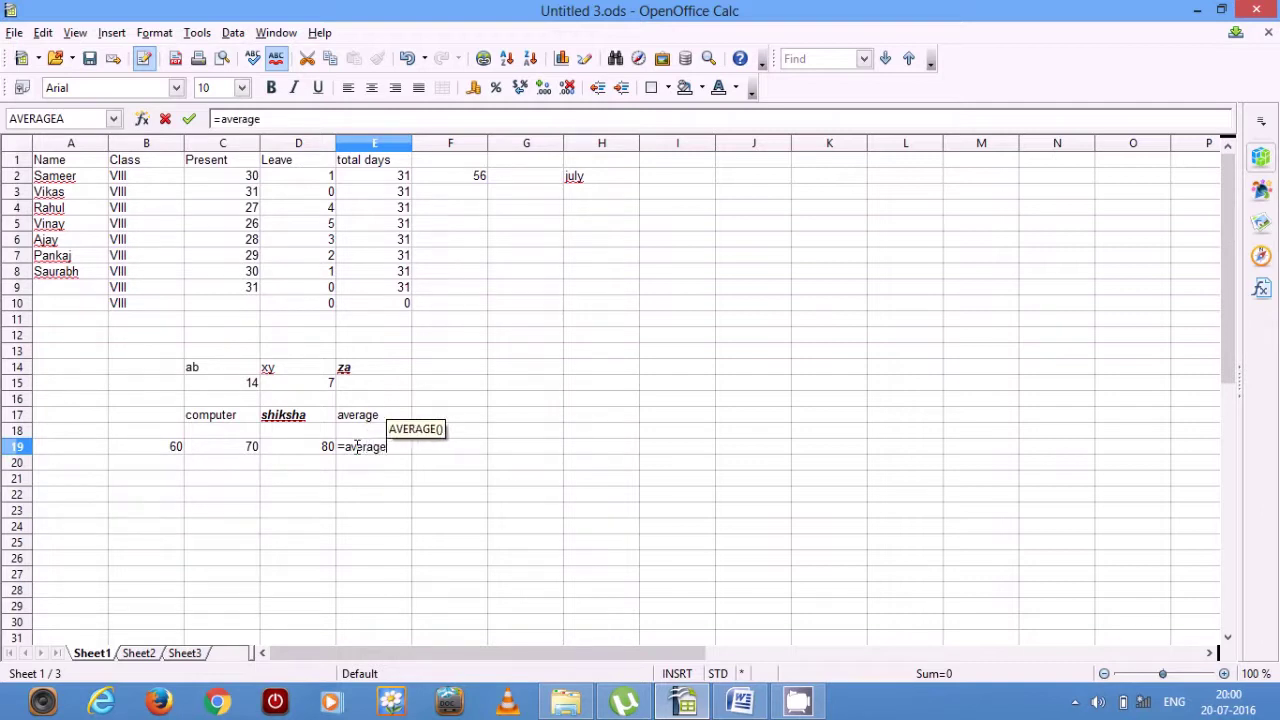
pyautogui.write('(')
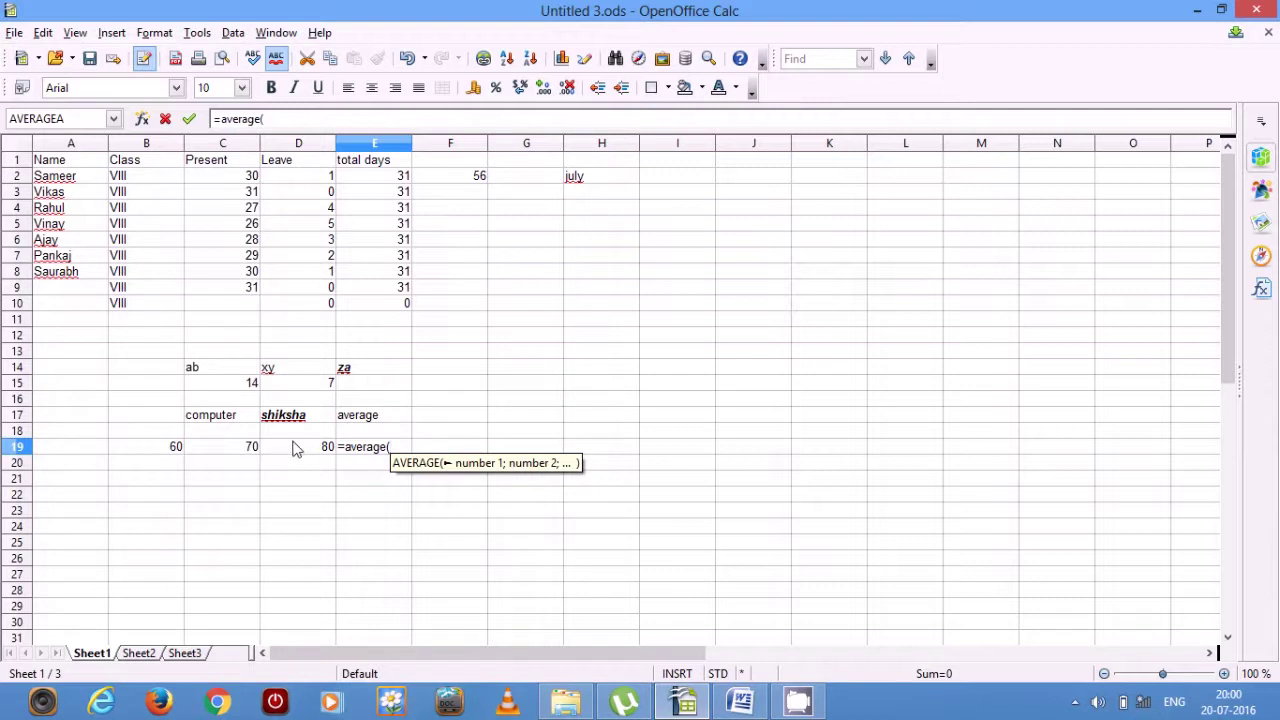
pyautogui.moveTo(175, 447); pyautogui.dragTo(299, 451)
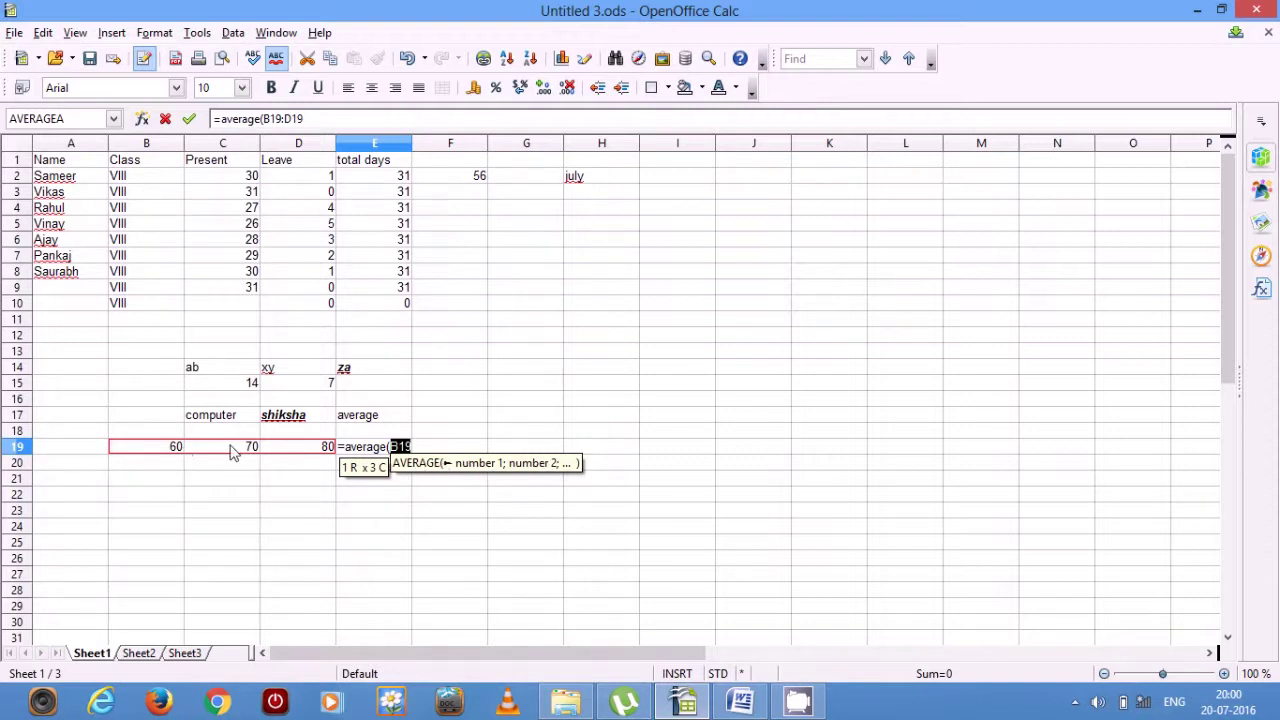
pyautogui.write(')')
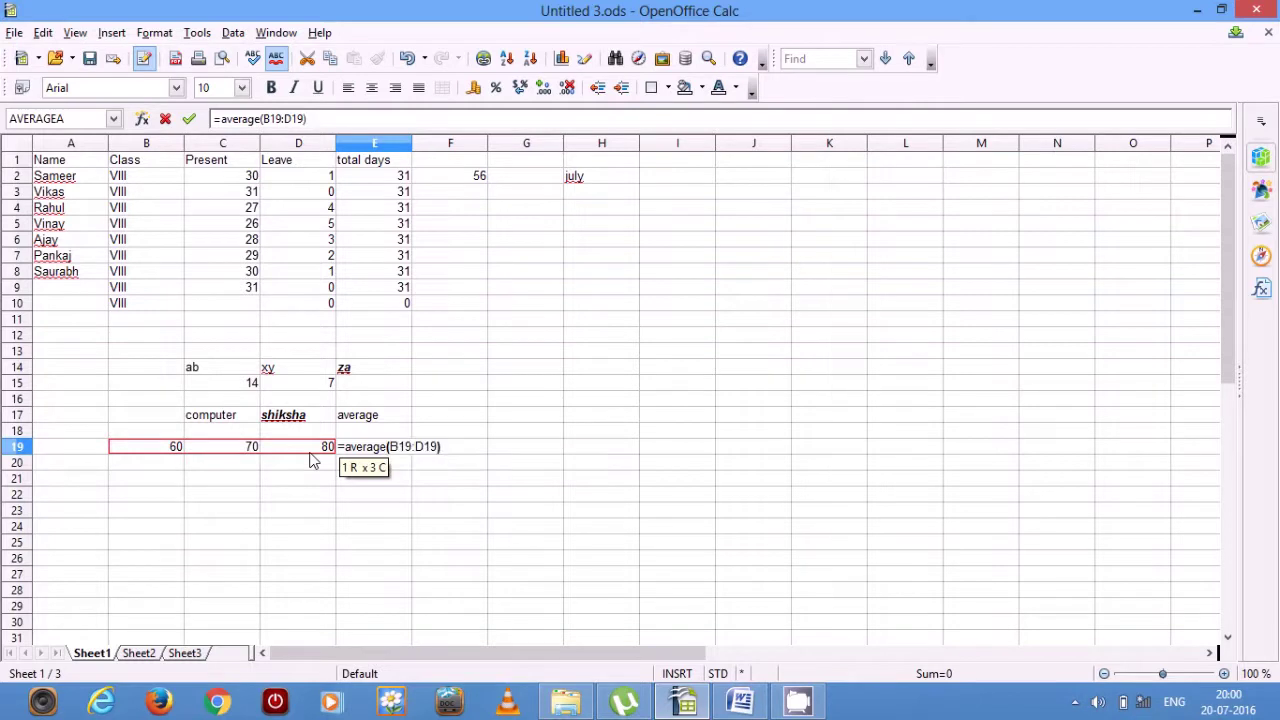
pyautogui.press('Return')
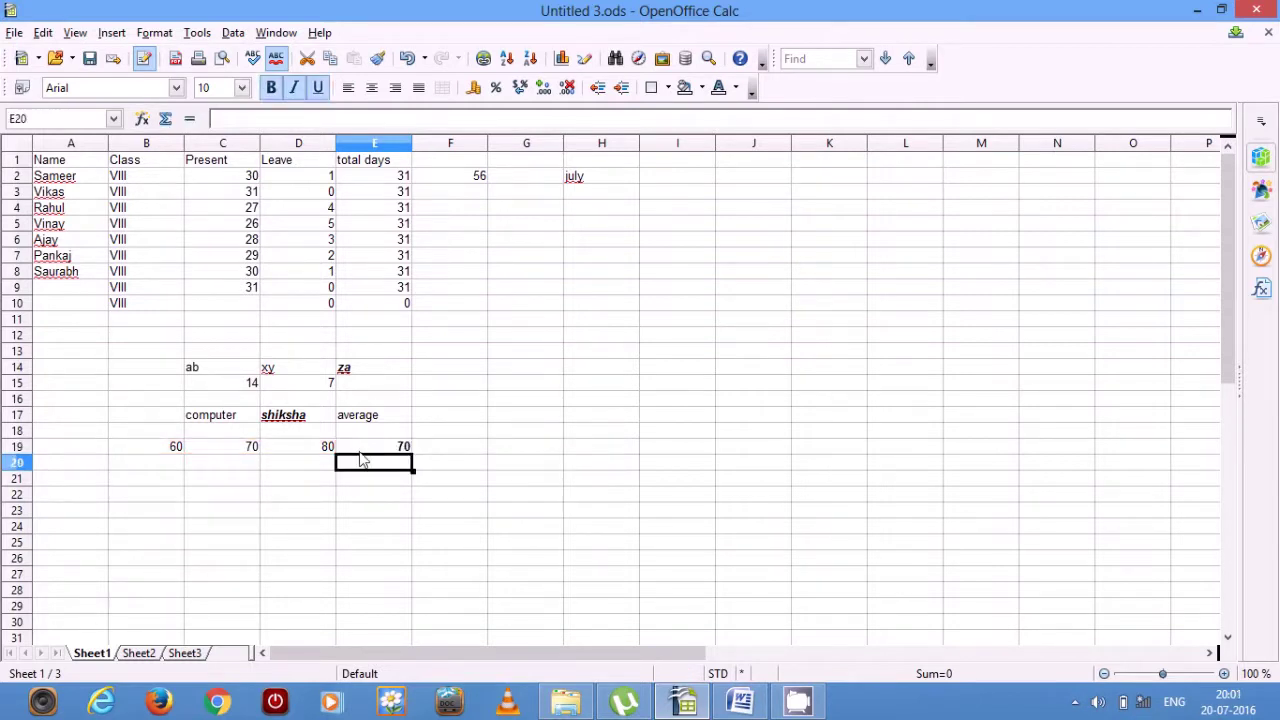
pyautogui.click(393, 450)
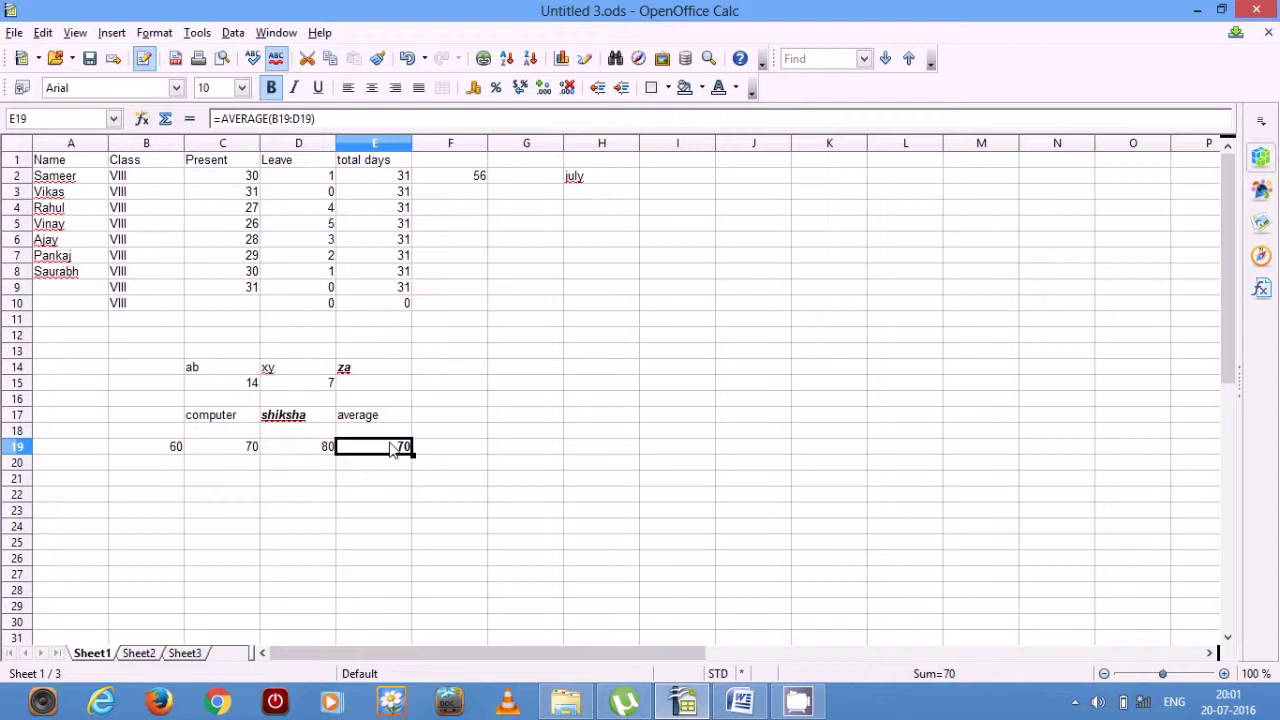
# Step: Enter the heading "averagea" in cell F17, beside the average heading
pyautogui.click(452, 420)
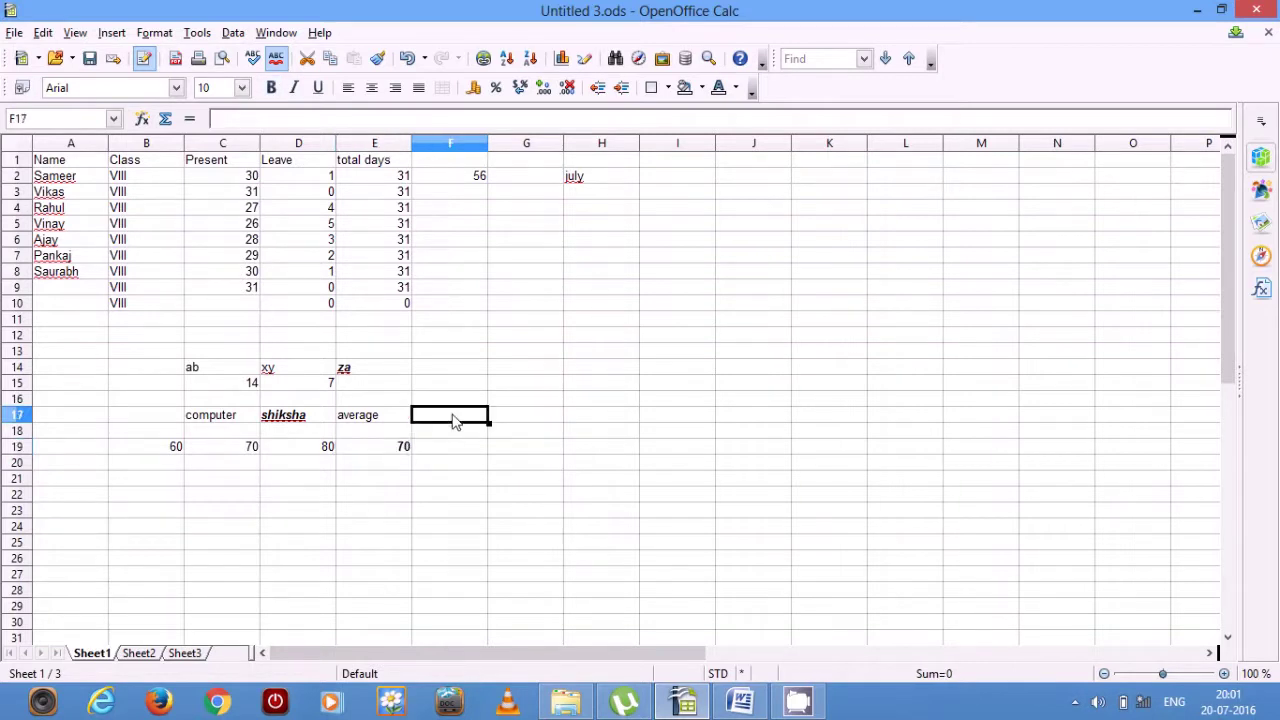
pyautogui.write('ave')
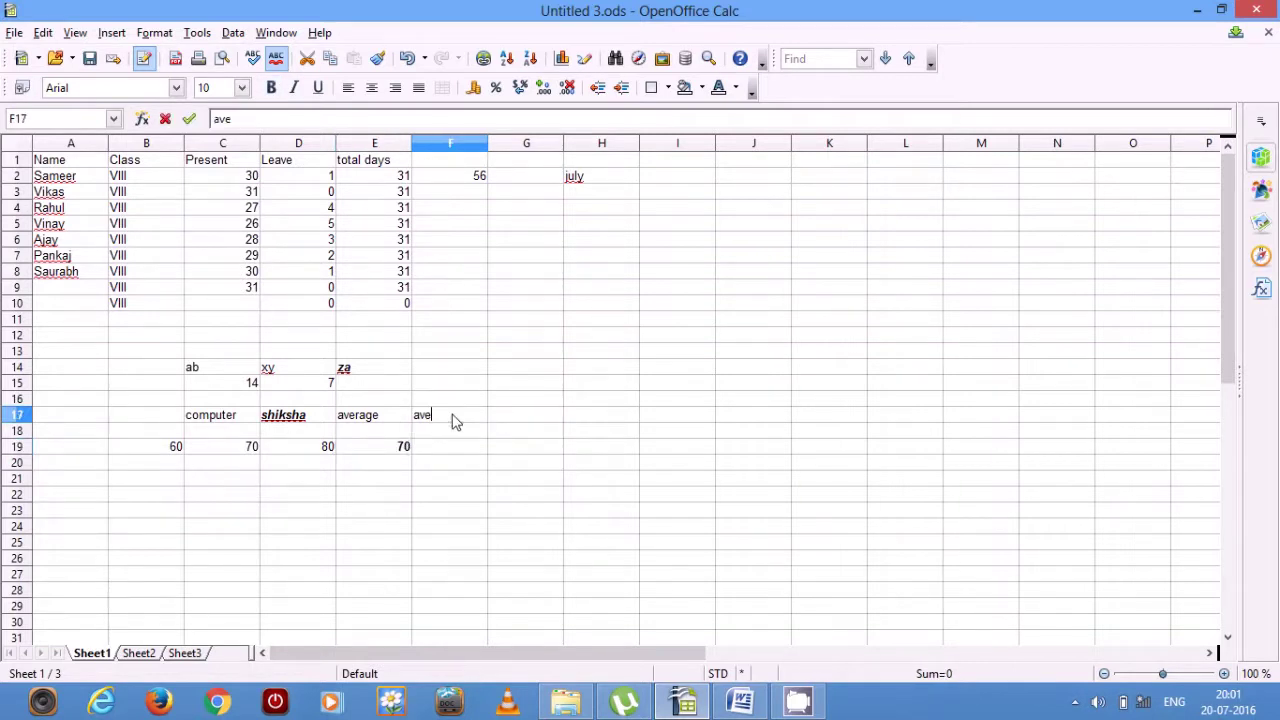
pyautogui.write('ragea')
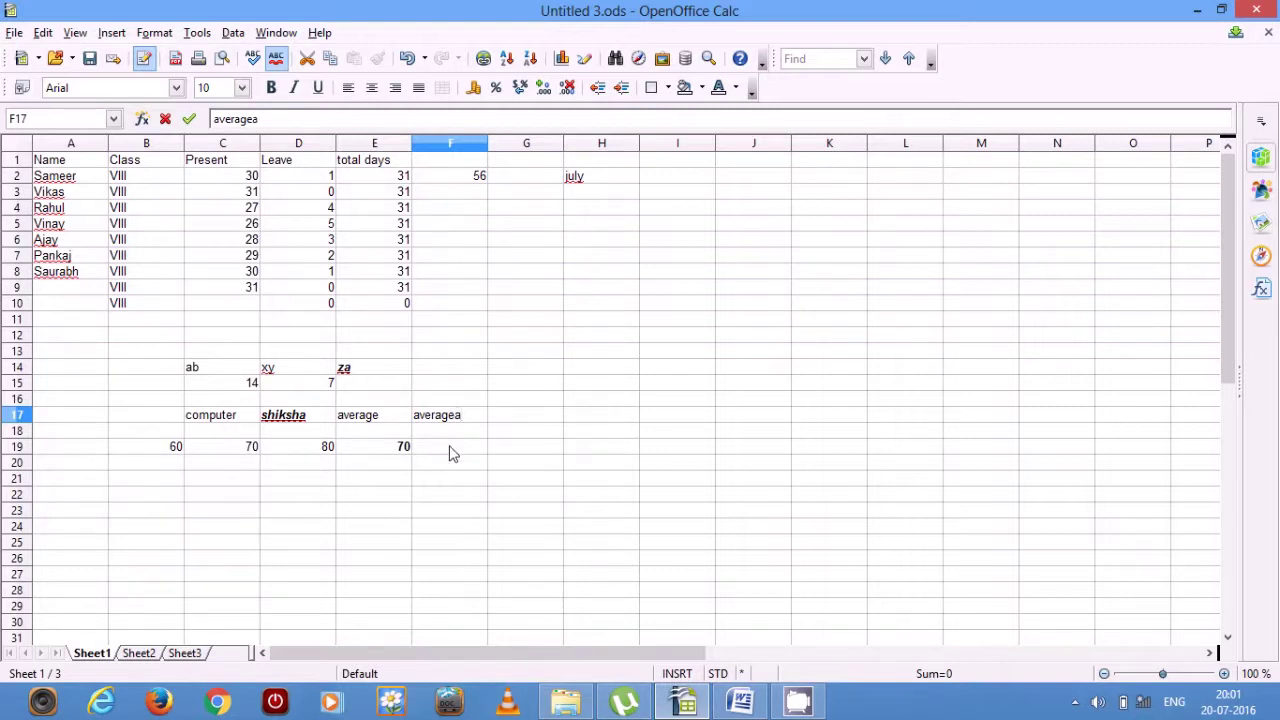
pyautogui.click(450, 452)
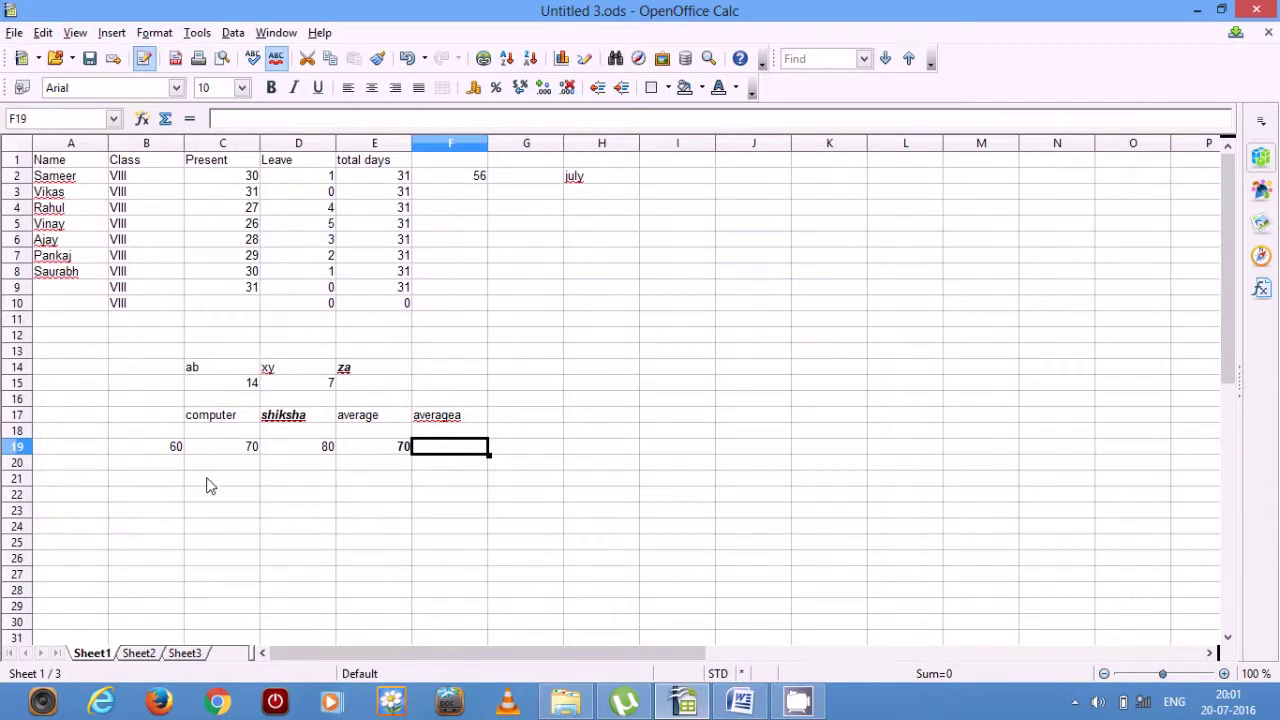
# Step: Fill row 21 with the letter a in B21 and the number 50 in both C21 and D21
pyautogui.click(172, 482)
pyautogui.write('a')
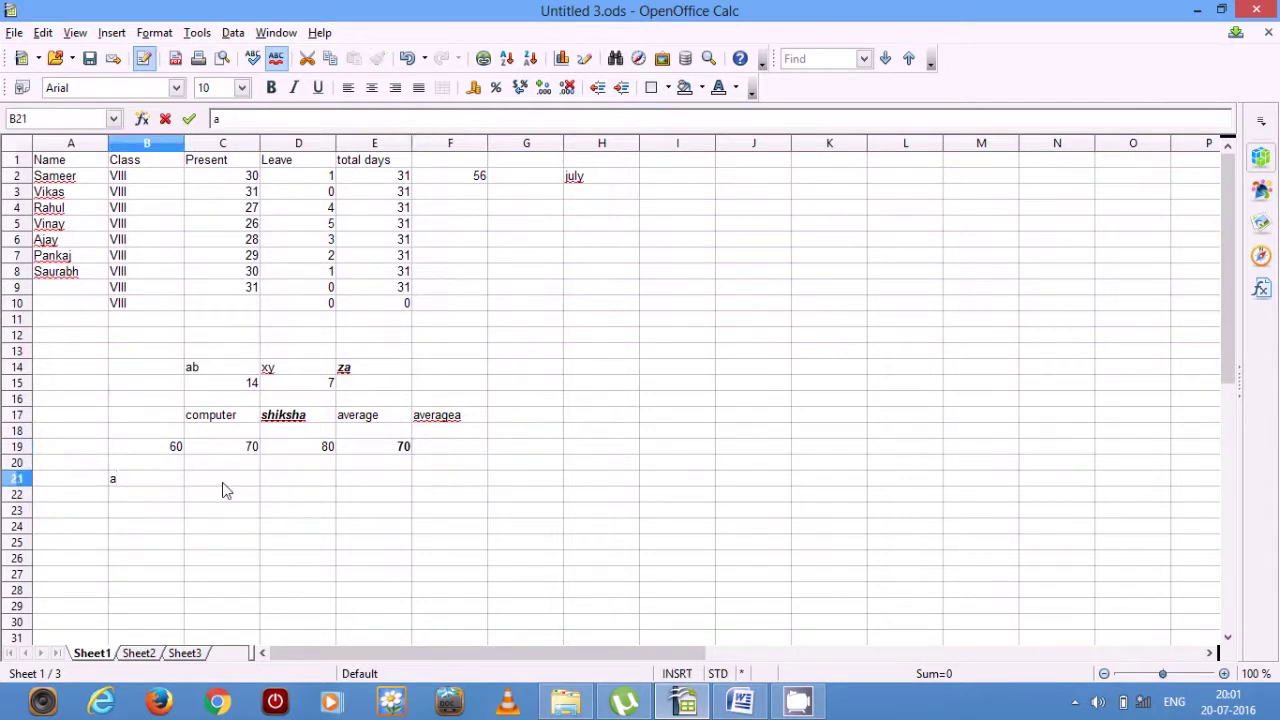
pyautogui.click(223, 489)
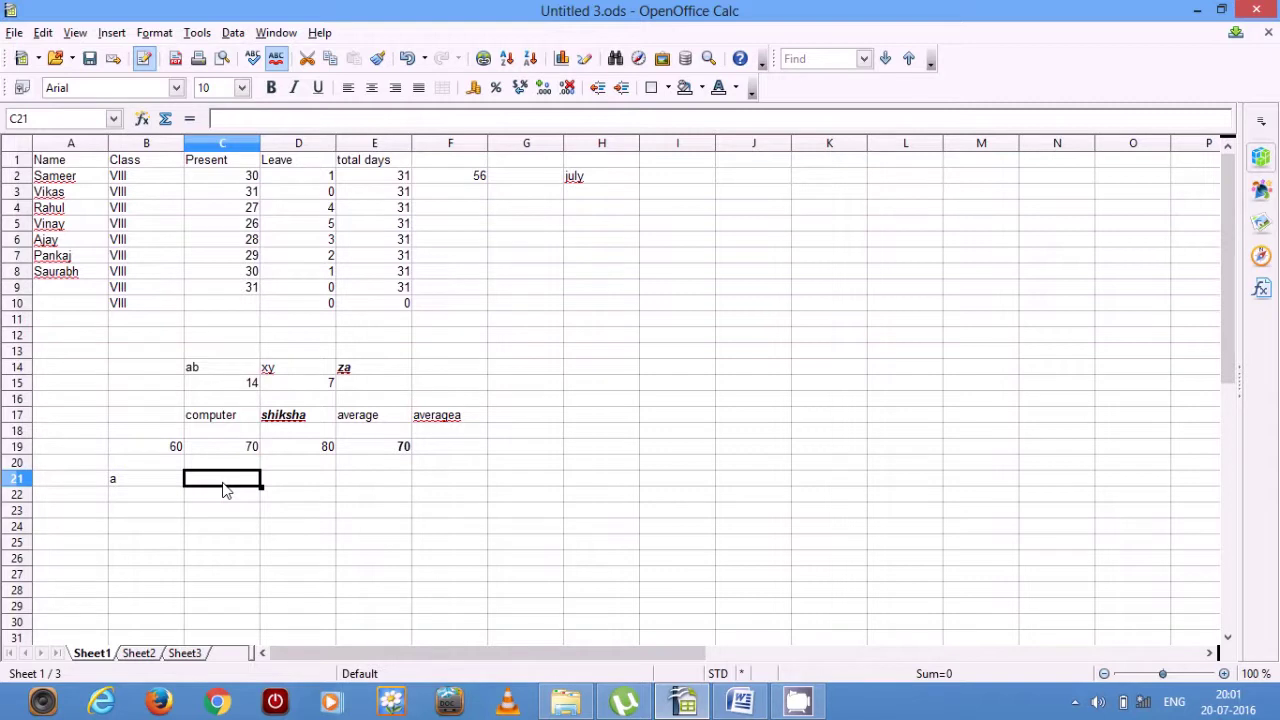
pyautogui.write('50')
pyautogui.click(287, 486)
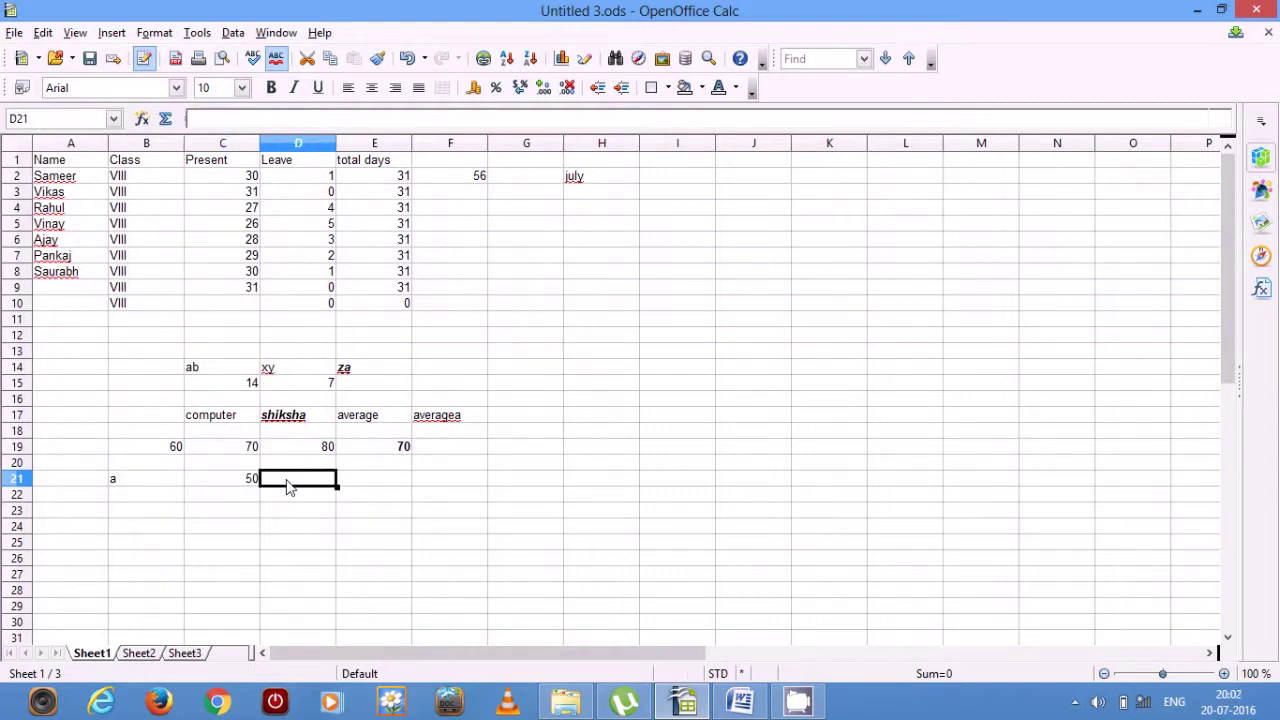
pyautogui.write('50')
# Step: Fill row 22 with the letter b in B22 and the number 100 in C22
pyautogui.click(152, 504)
pyautogui.write('b')
pyautogui.click(222, 504)
pyautogui.write('100')
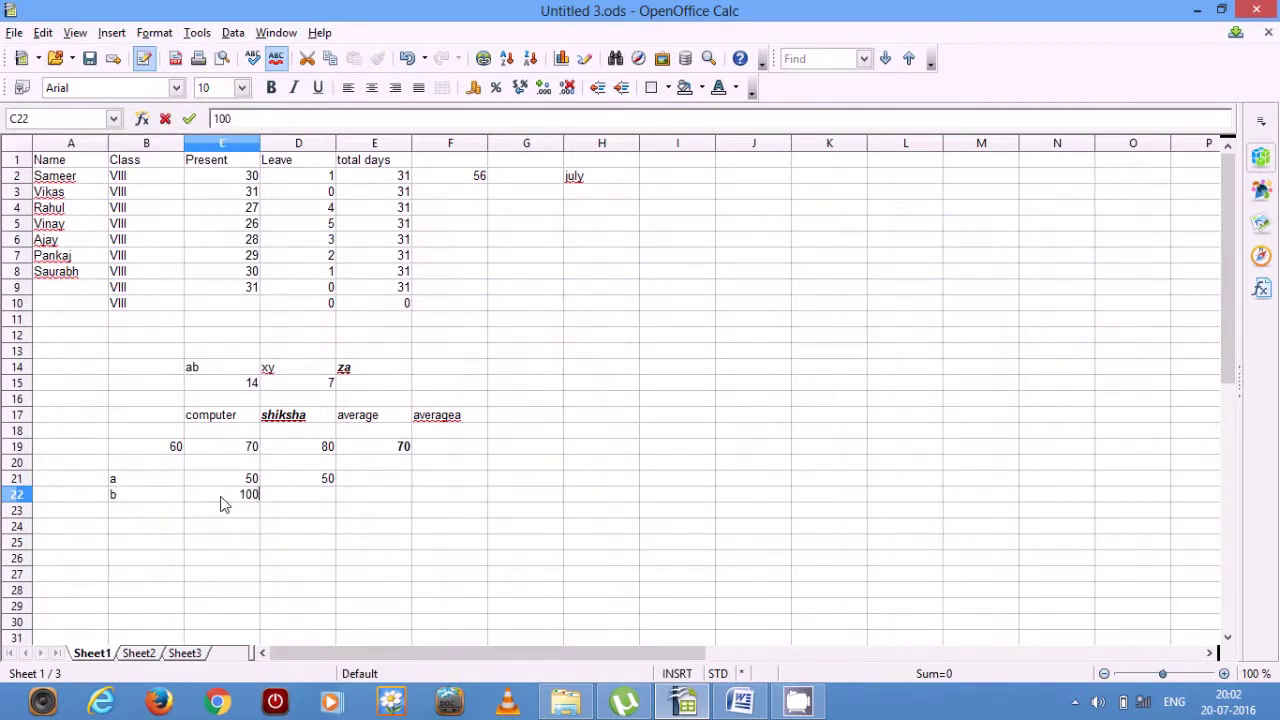
pyautogui.click(195, 543)
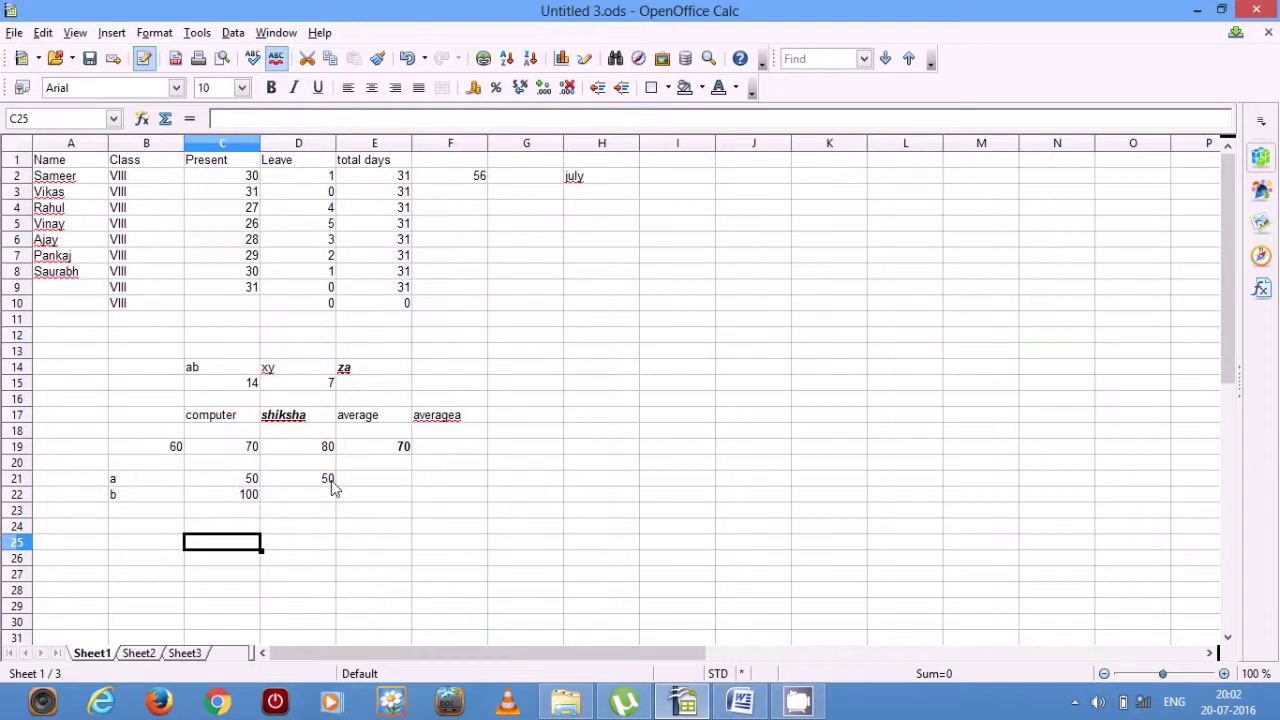
# Step: Enter the formula =AVERAGEA(B21:D21) in cell F21 and check it in the cell
pyautogui.click(433, 485)
pyautogui.write('=')
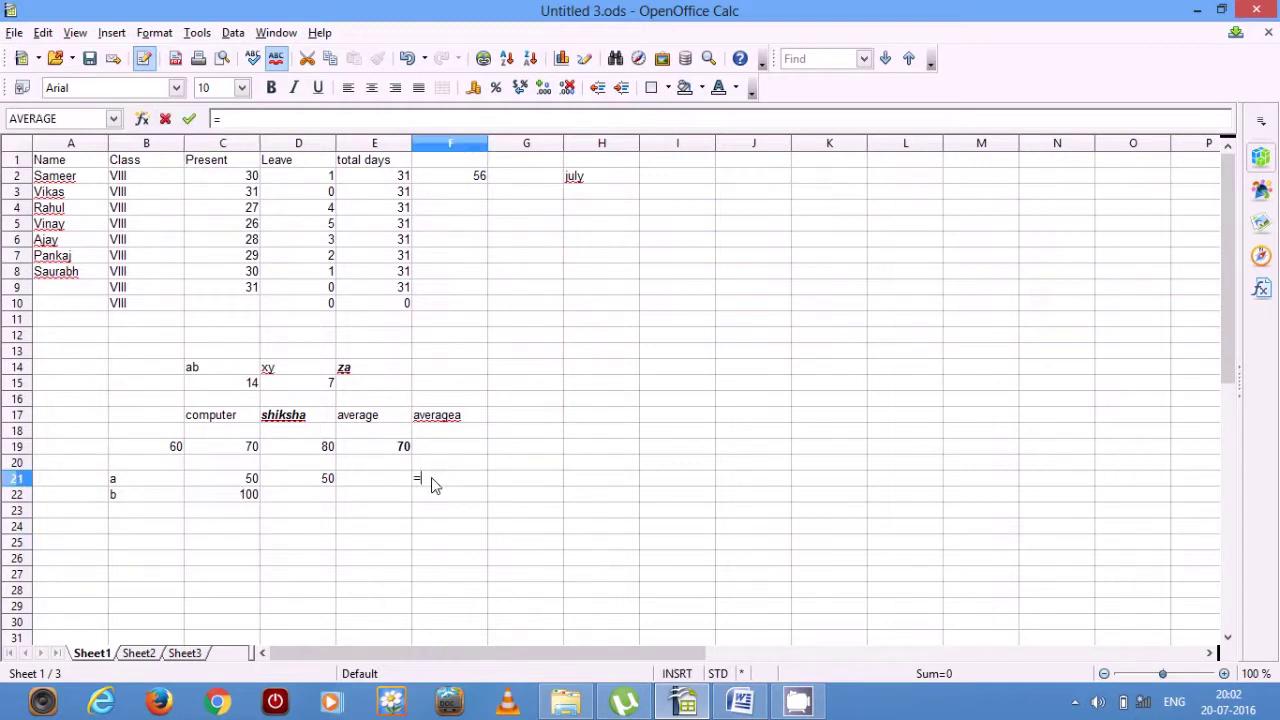
pyautogui.write('average')
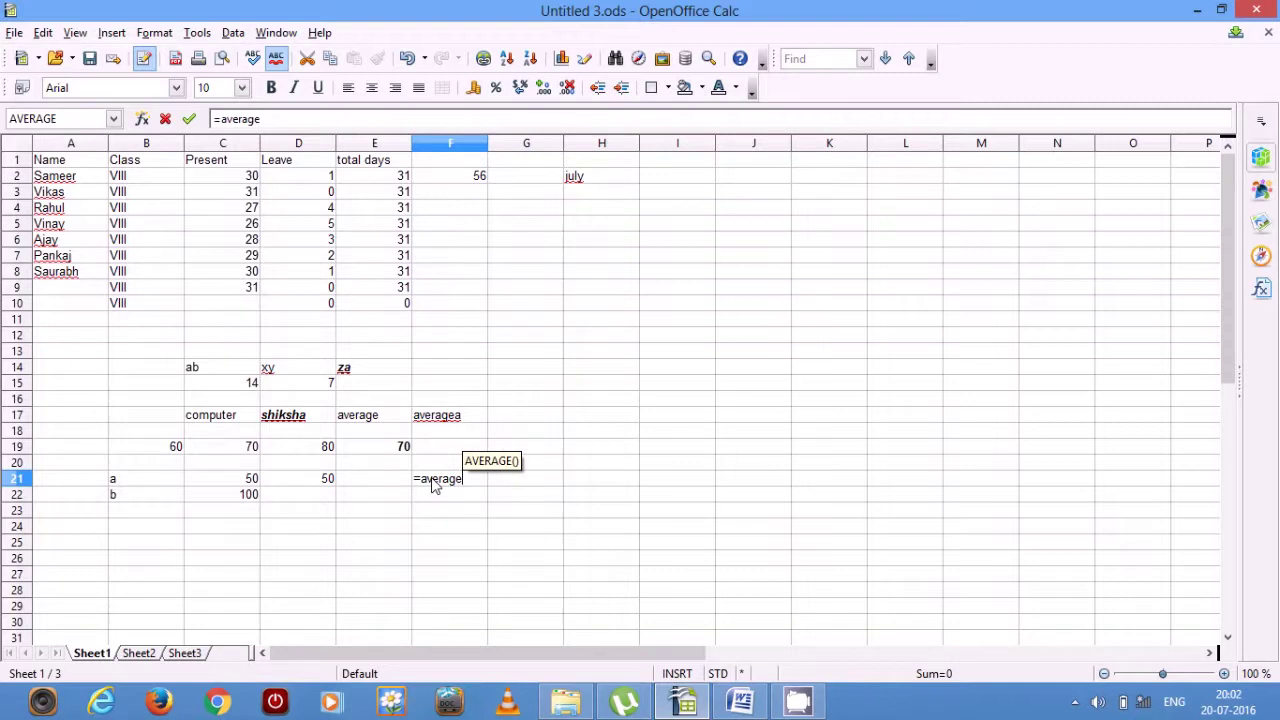
pyautogui.write('a')
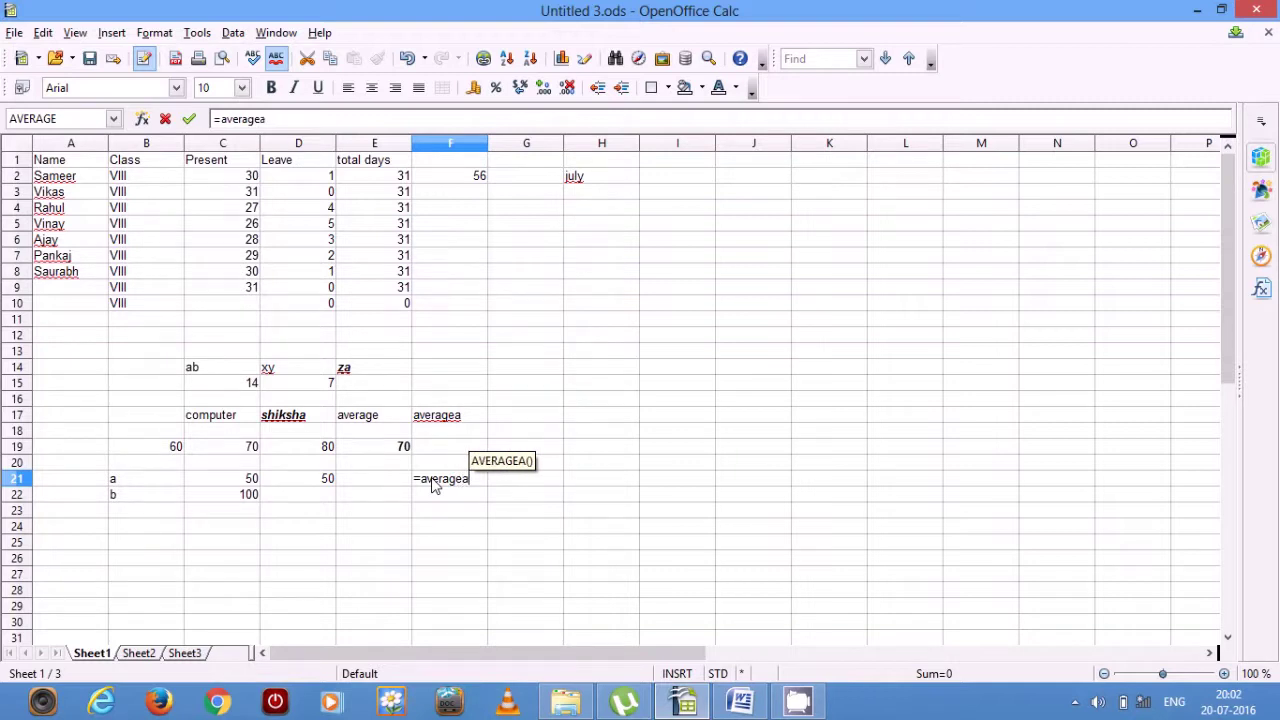
pyautogui.write('(')
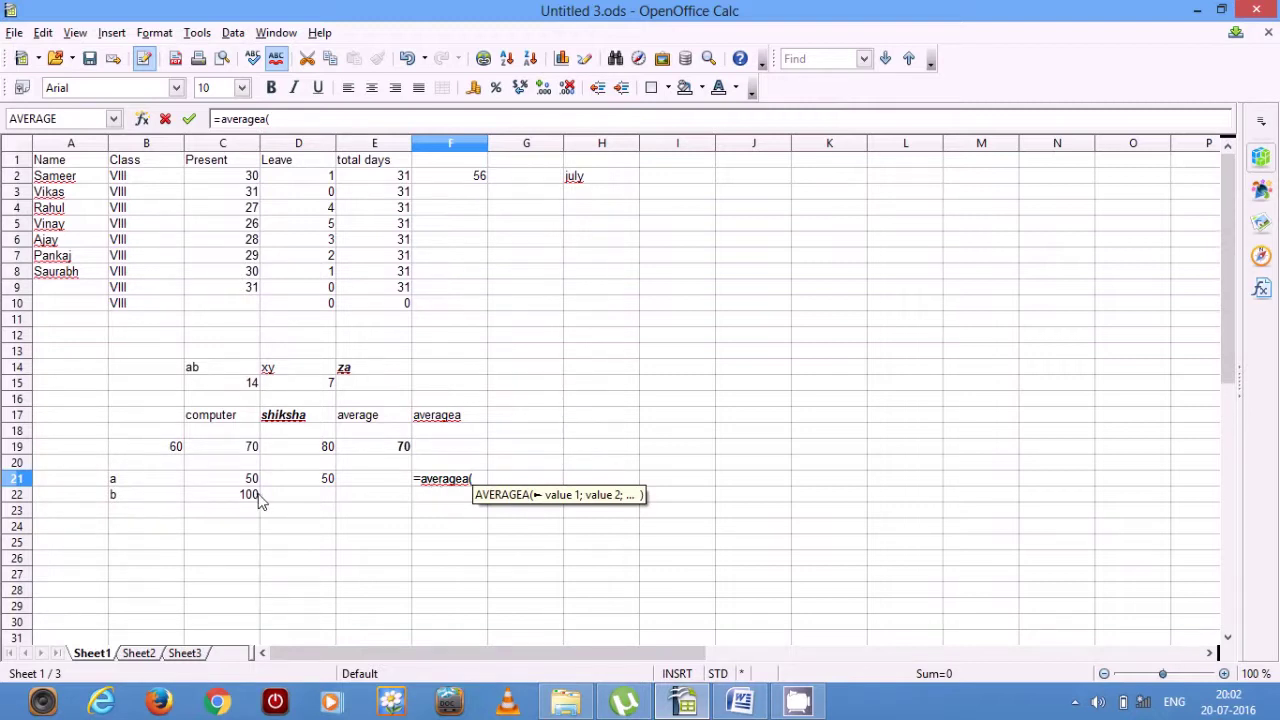
pyautogui.moveTo(125, 485); pyautogui.dragTo(320, 485)
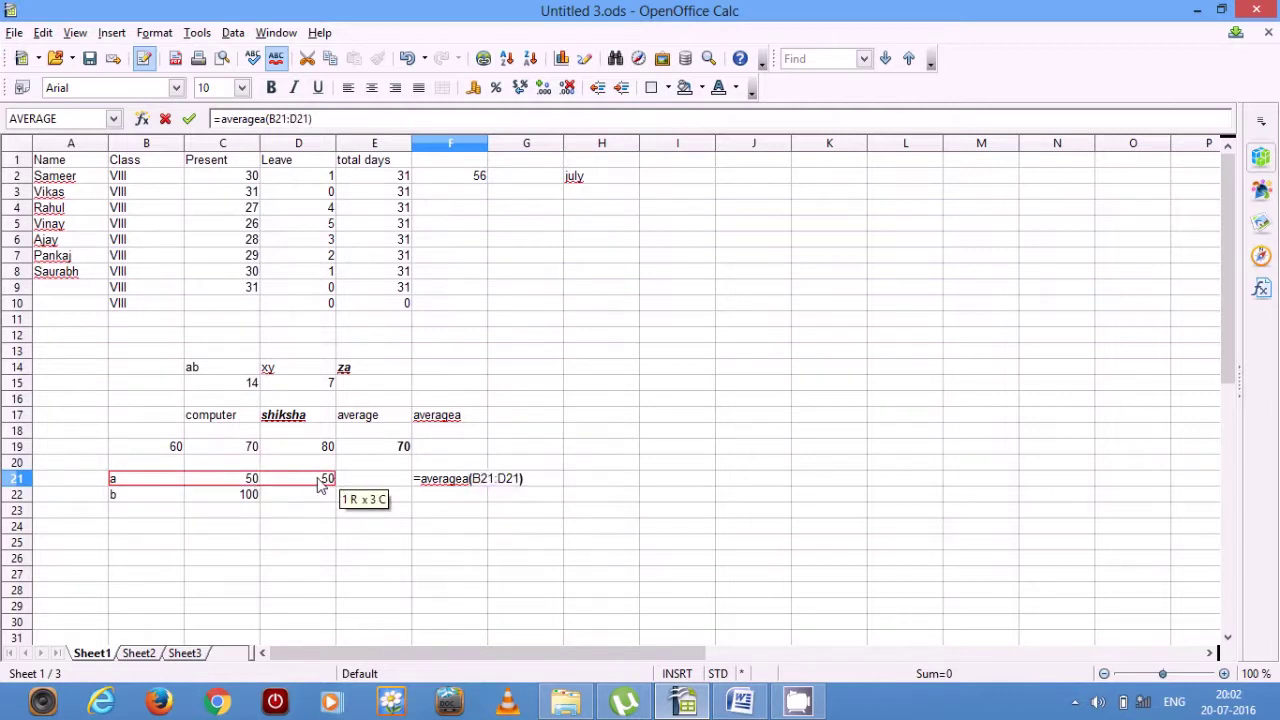
pyautogui.press('Return')
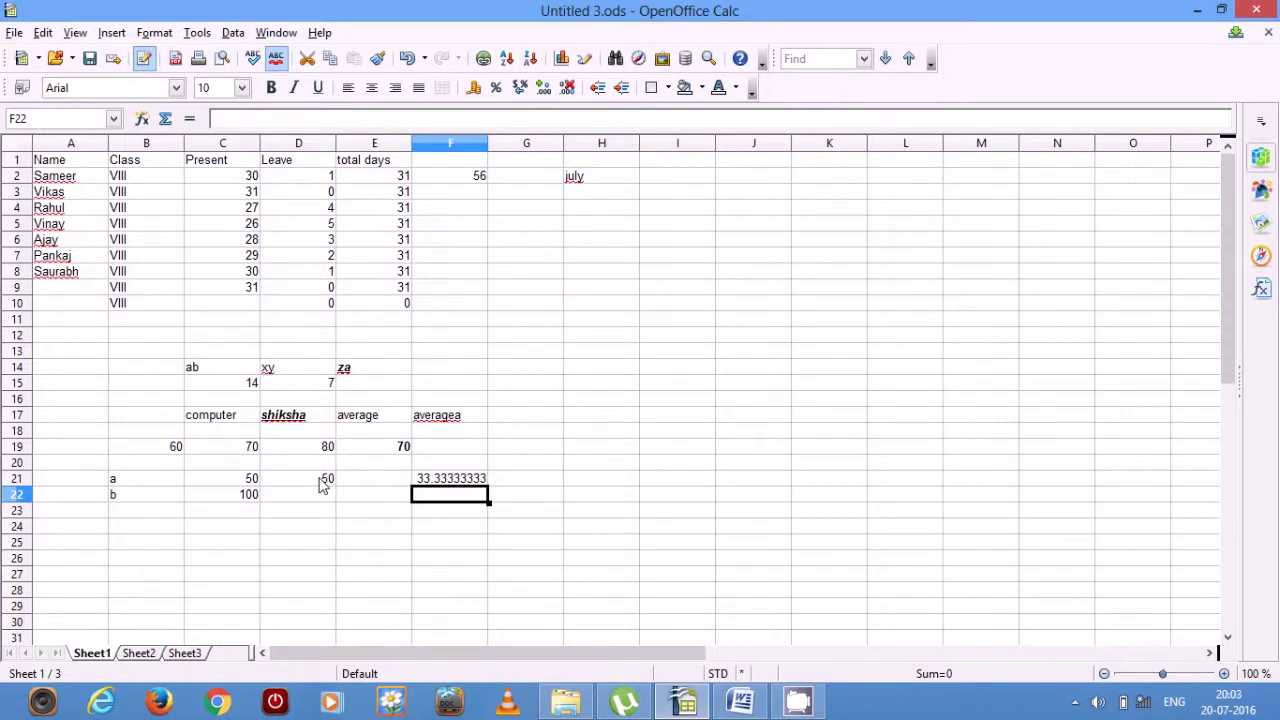
pyautogui.click(433, 482)
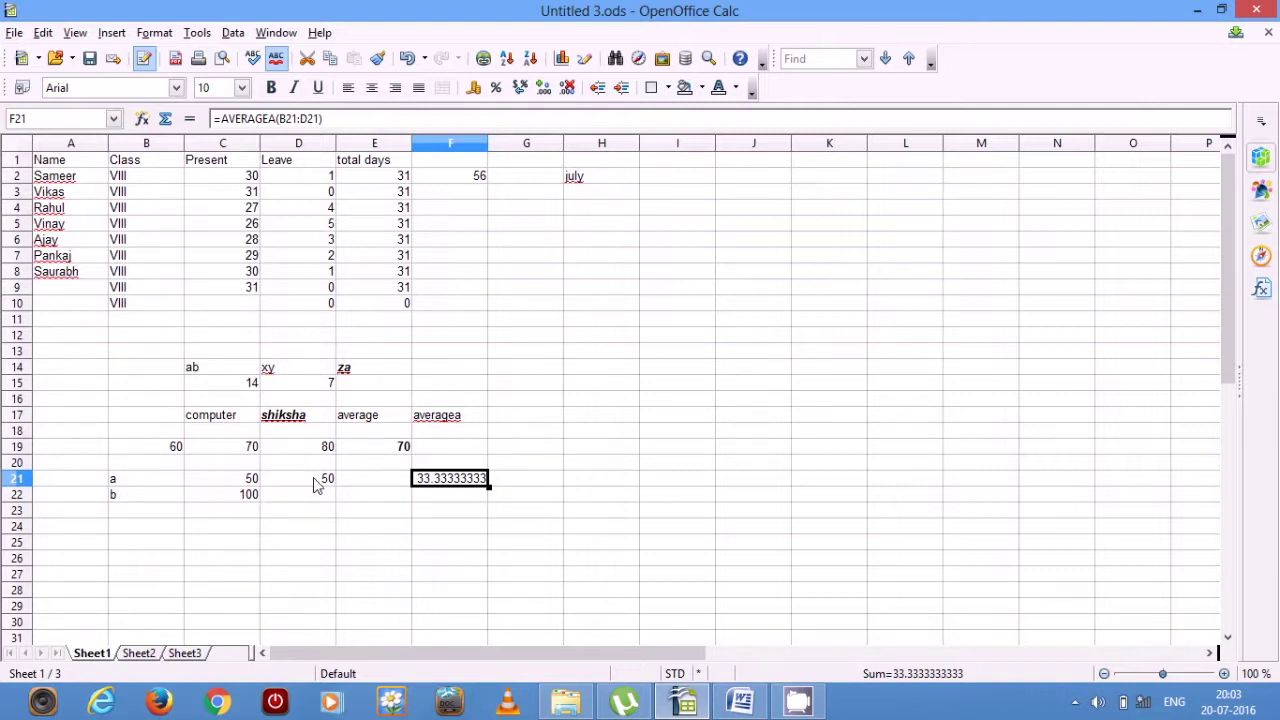
# Step: Enter the formula =AVERAGEA(B22:C22) in cell F22 and check it in the cell
pyautogui.click(432, 500)
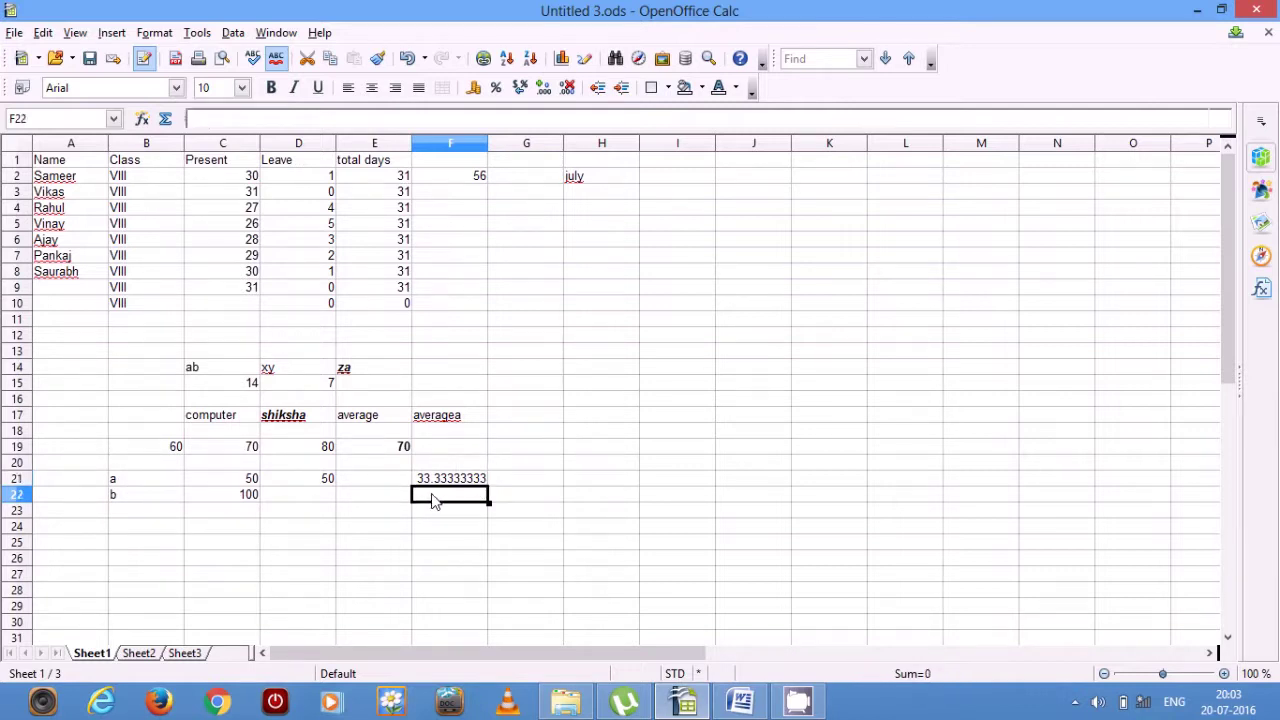
pyautogui.write('=averagea(')
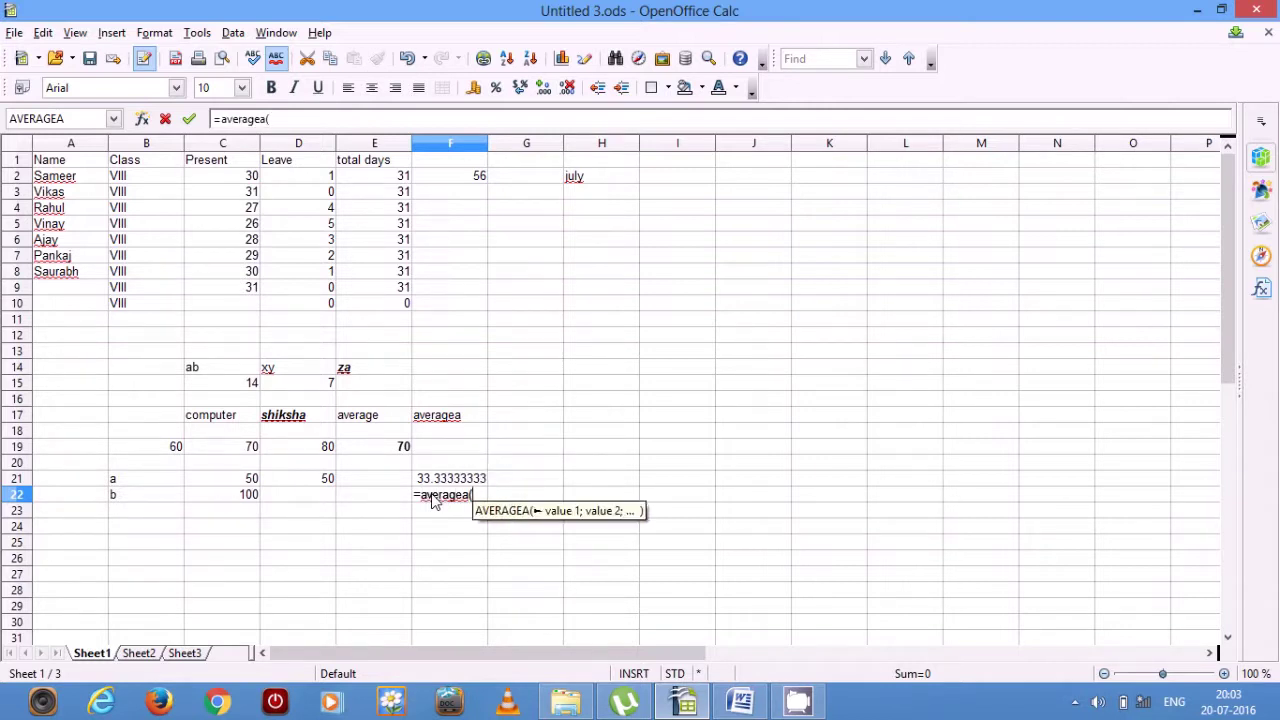
pyautogui.moveTo(119, 497); pyautogui.dragTo(226, 502)
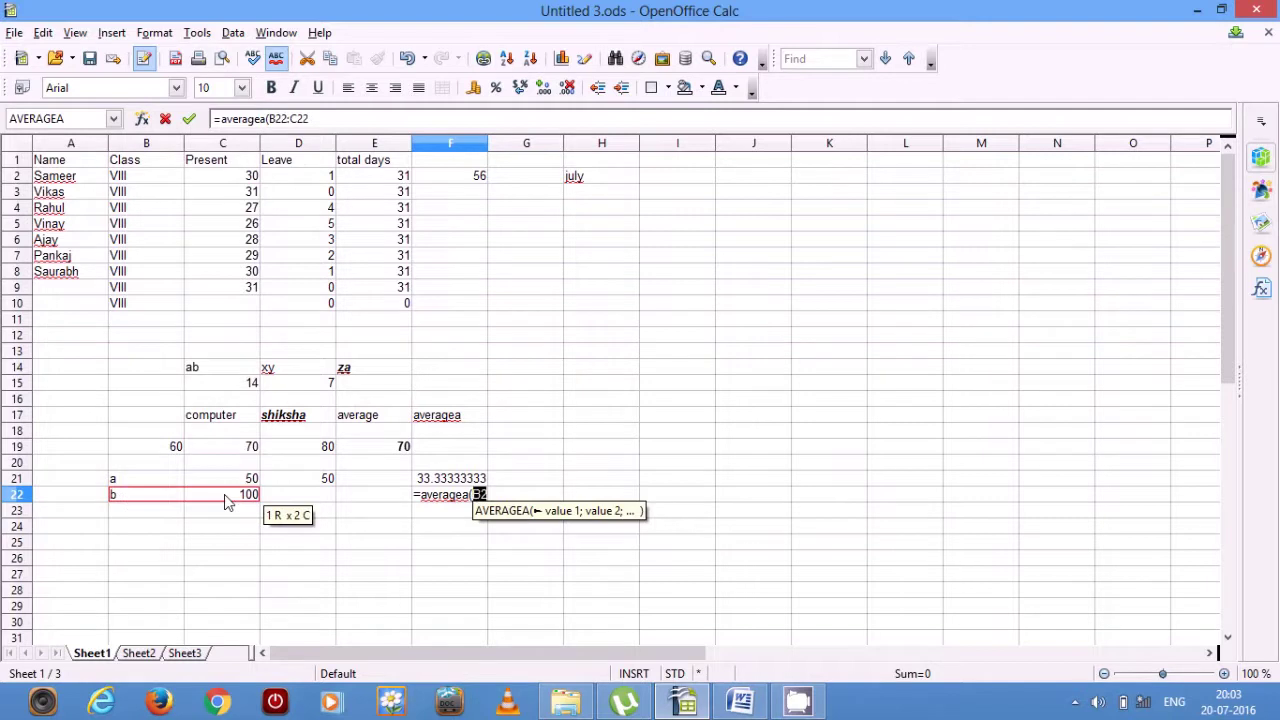
pyautogui.write(')')
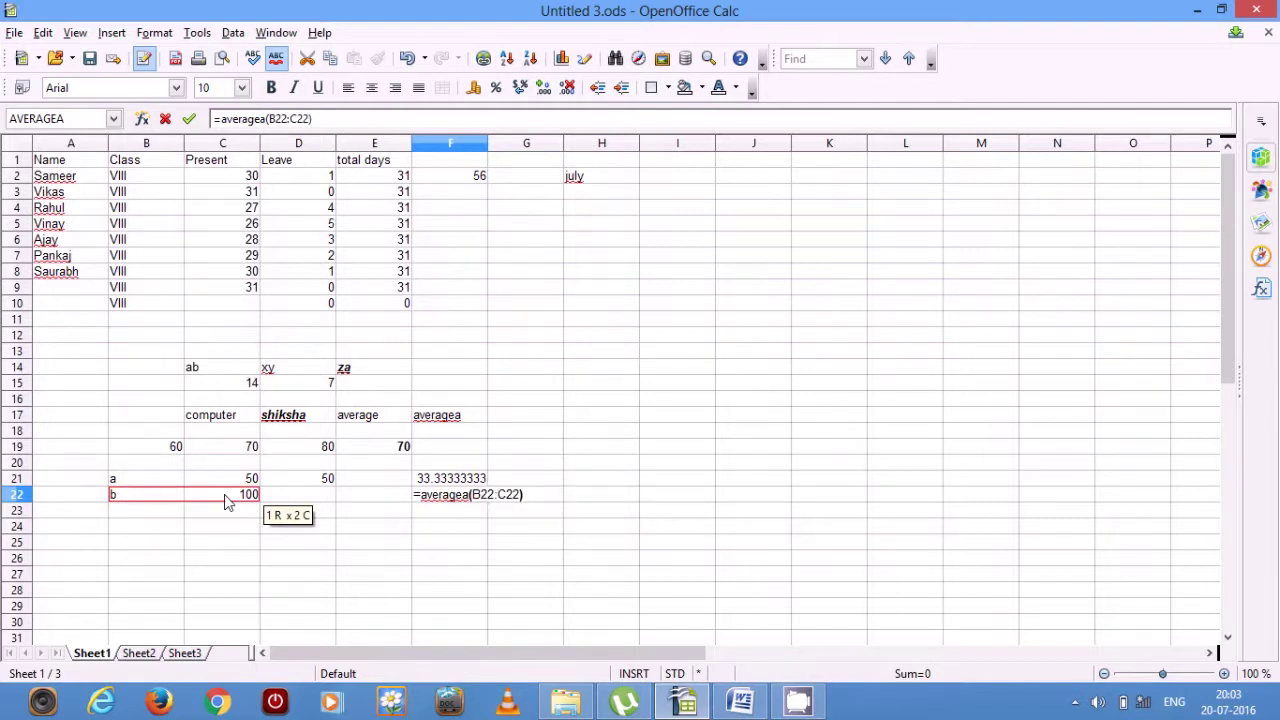
pyautogui.press('Return')
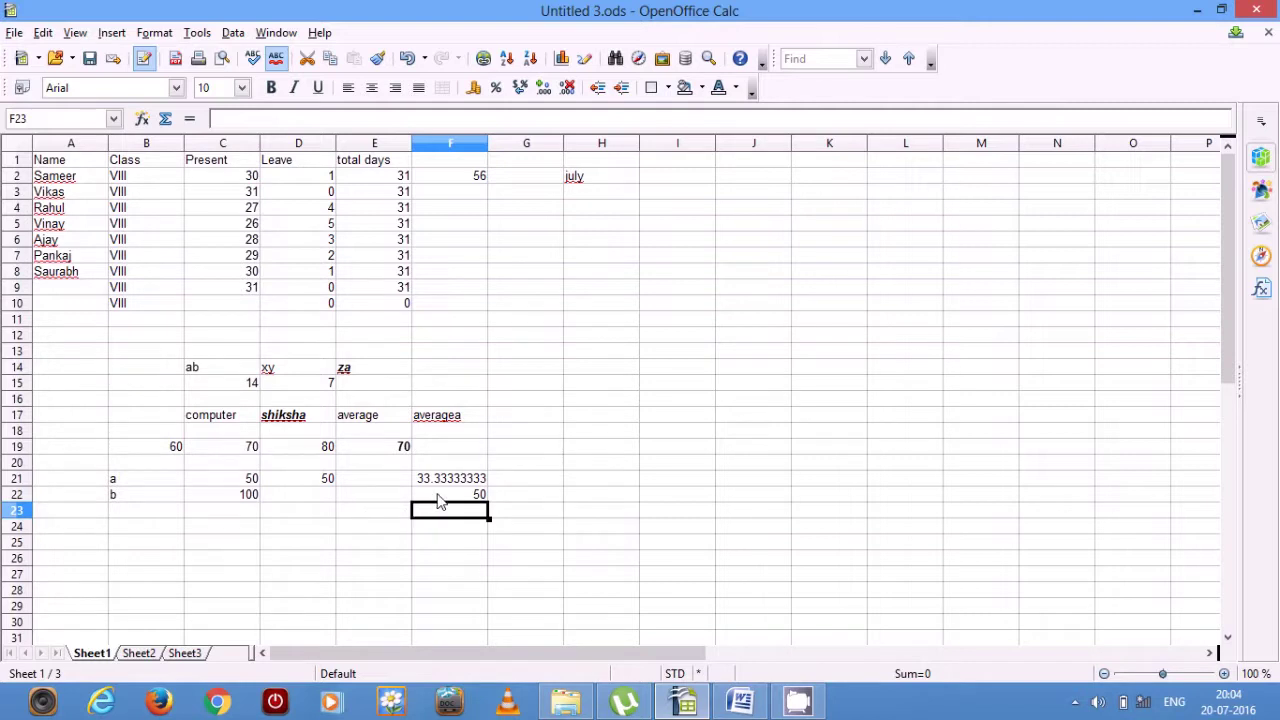
pyautogui.click(440, 495)
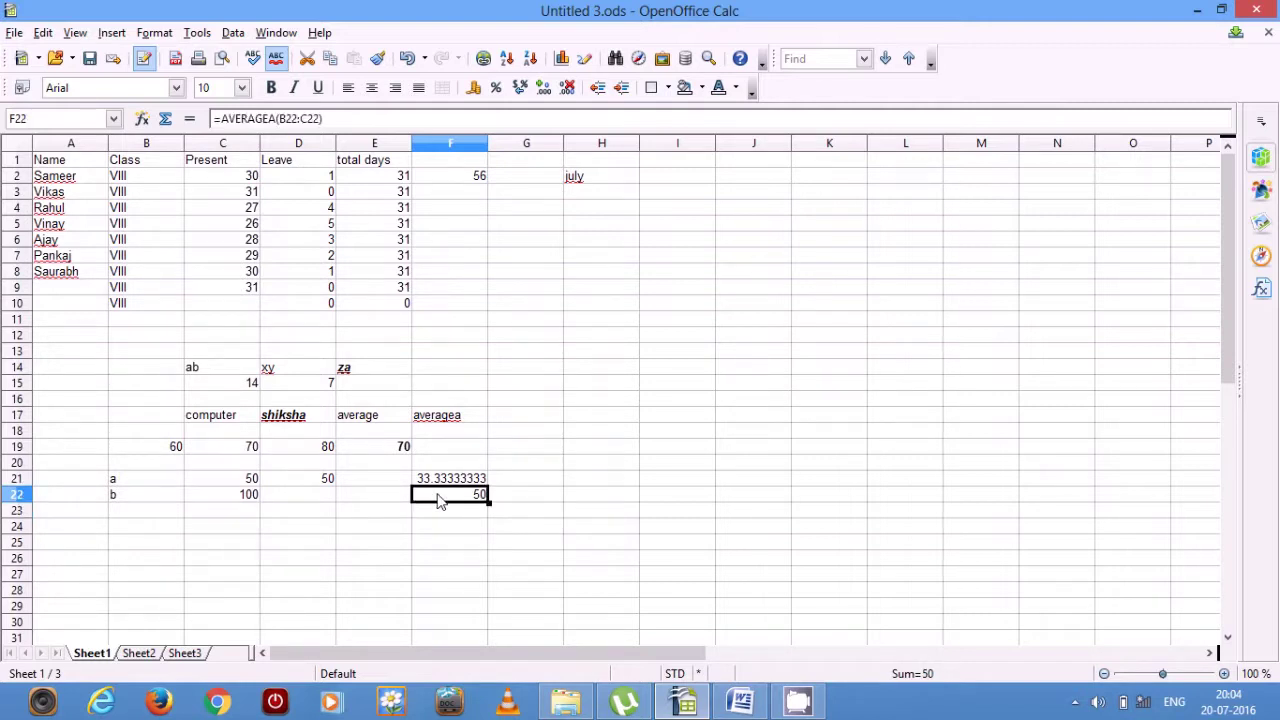